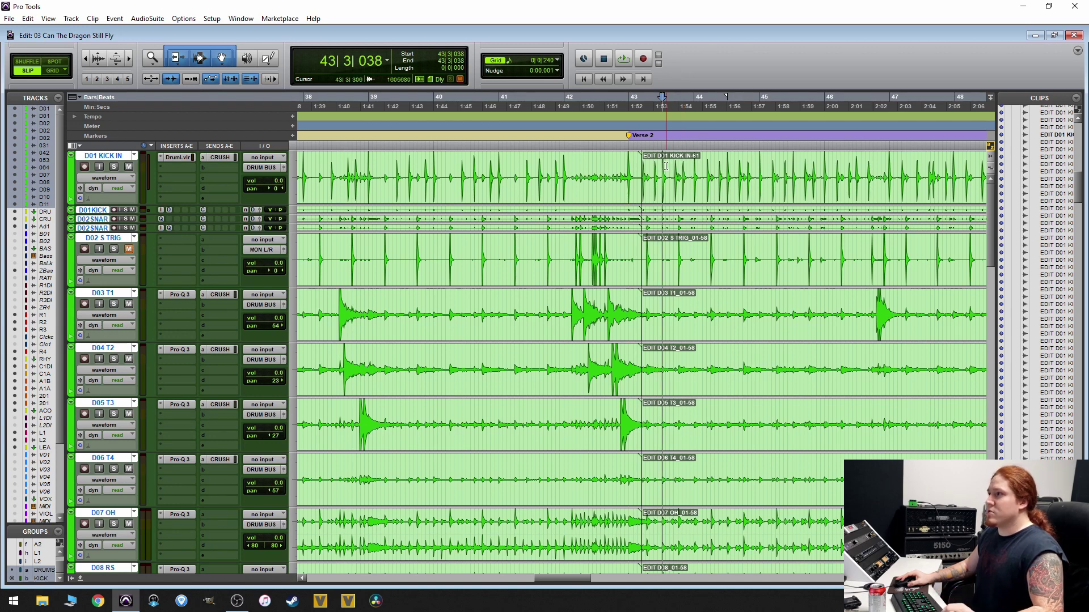
# - Examine the drum, bus and rhythm guitar tracks across the song, selecting the R1 and R2 guitar audio from the Break through Chorus 2
pyautogui.scroll(-10, 662, 170)
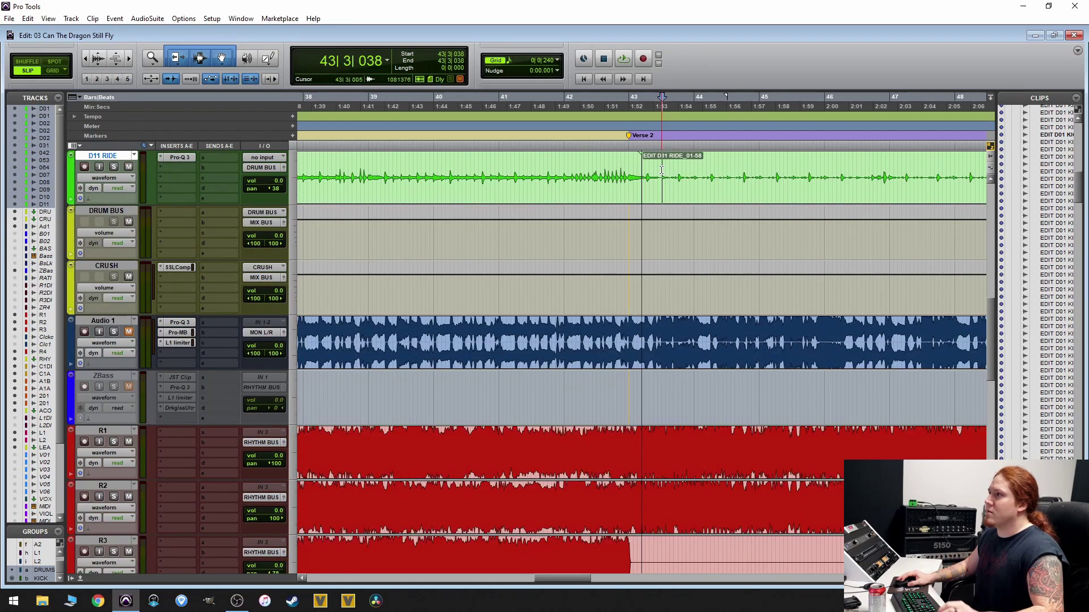
pyautogui.click(632, 322)
pyautogui.scroll(-5, 576, 253)
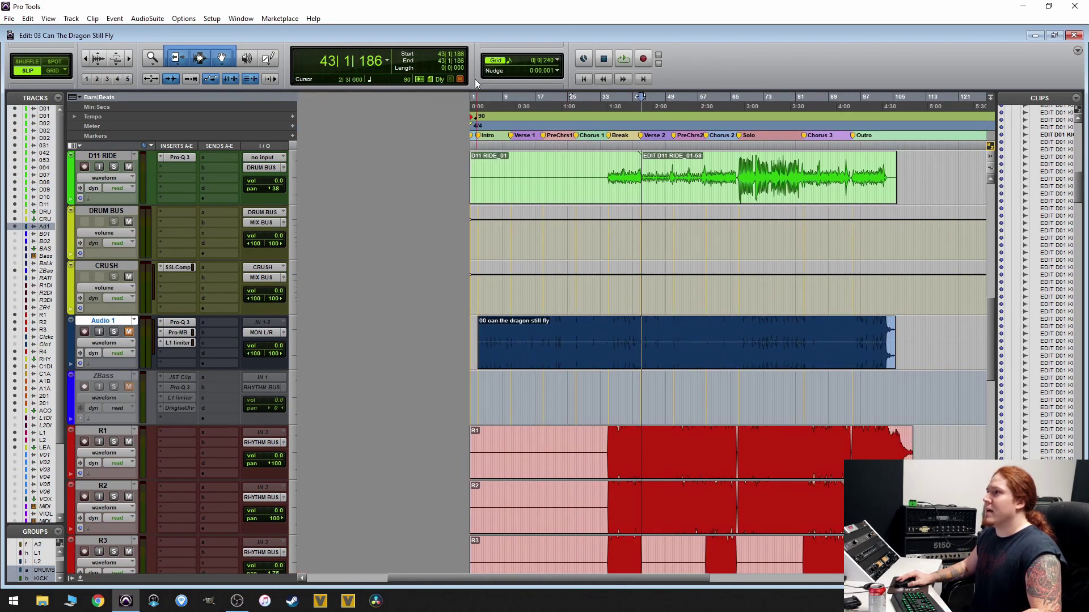
pyautogui.scroll(-1, 646, 346)
pyautogui.scroll(-1, 645, 336)
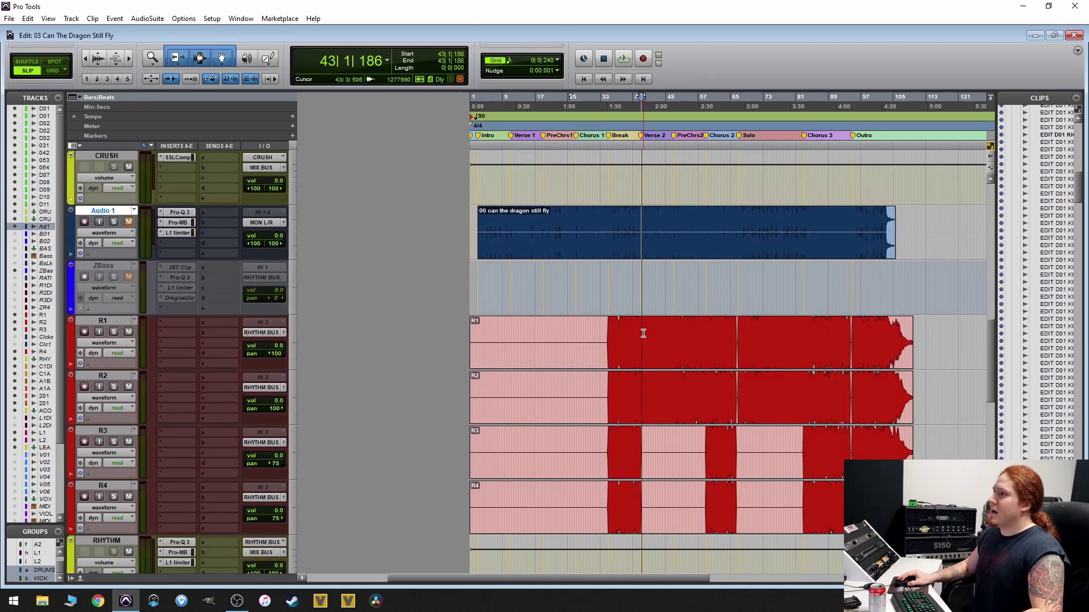
pyautogui.moveTo(607, 346); pyautogui.dragTo(741, 348)
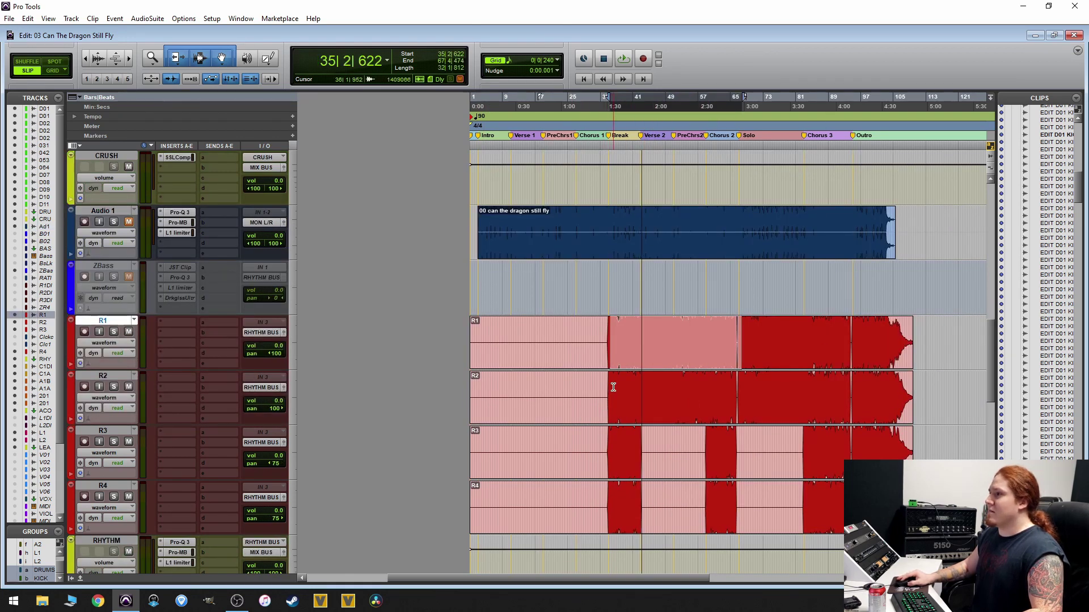
pyautogui.moveTo(607, 407); pyautogui.dragTo(732, 399)
pyautogui.scroll(8, 654, 275)
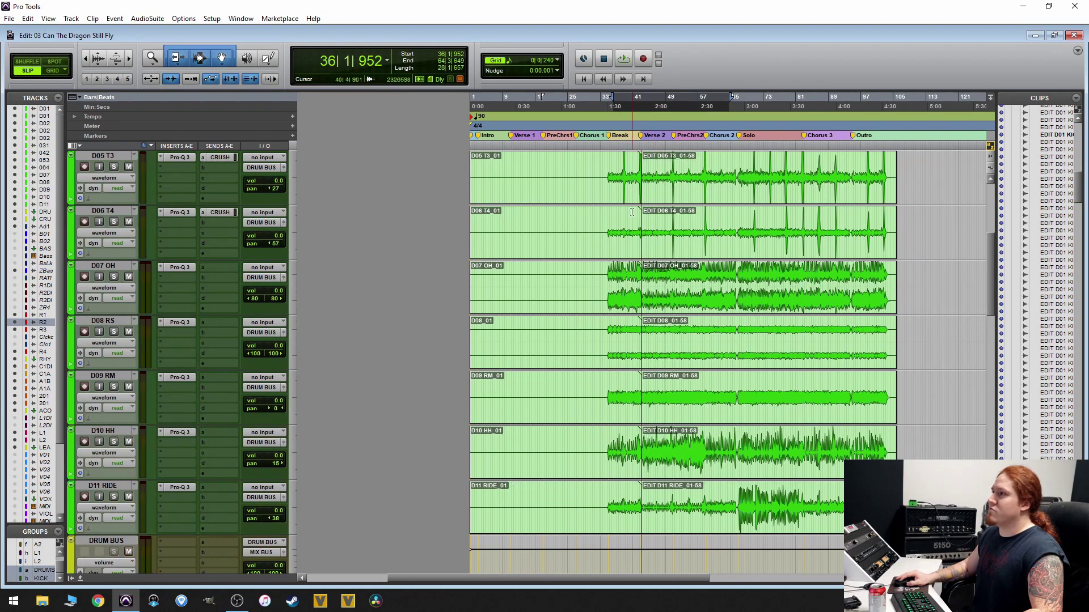
# - Select the Break section on the grouped drum tracks, from about bar 35 to the Verse 2 marker
pyautogui.click(621, 170)
pyautogui.hotkey('ctrl', ']')
pyautogui.hotkey('ctrl', ']')
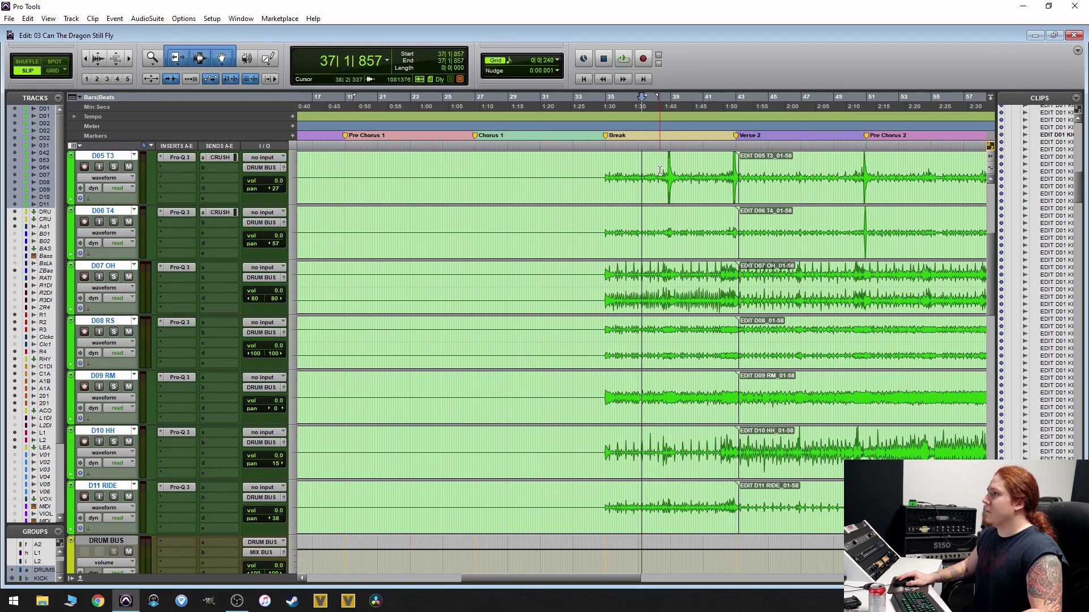
pyautogui.hotkey('ctrl', ']')
pyautogui.moveTo(568, 169); pyautogui.dragTo(830, 171)
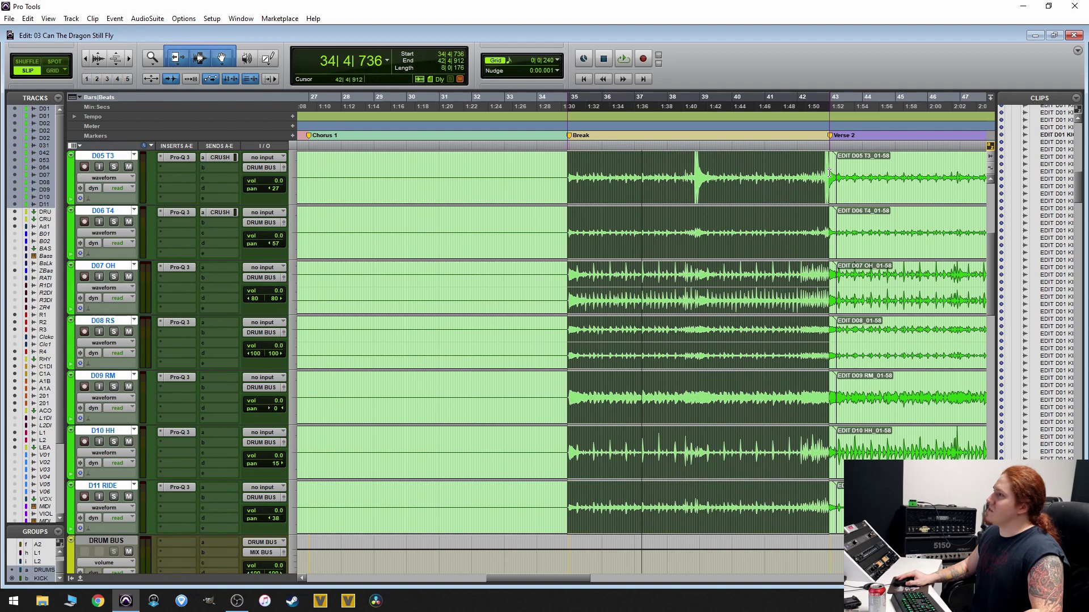
# - Extend the start of the grouped Verse 2 drum clips back to the Verse 2 marker at 43|1|000
pyautogui.click(868, 188)
pyautogui.hotkey('ctrl', ']')
pyautogui.hotkey('ctrl', ']')
pyautogui.hotkey('ctrl', ']')
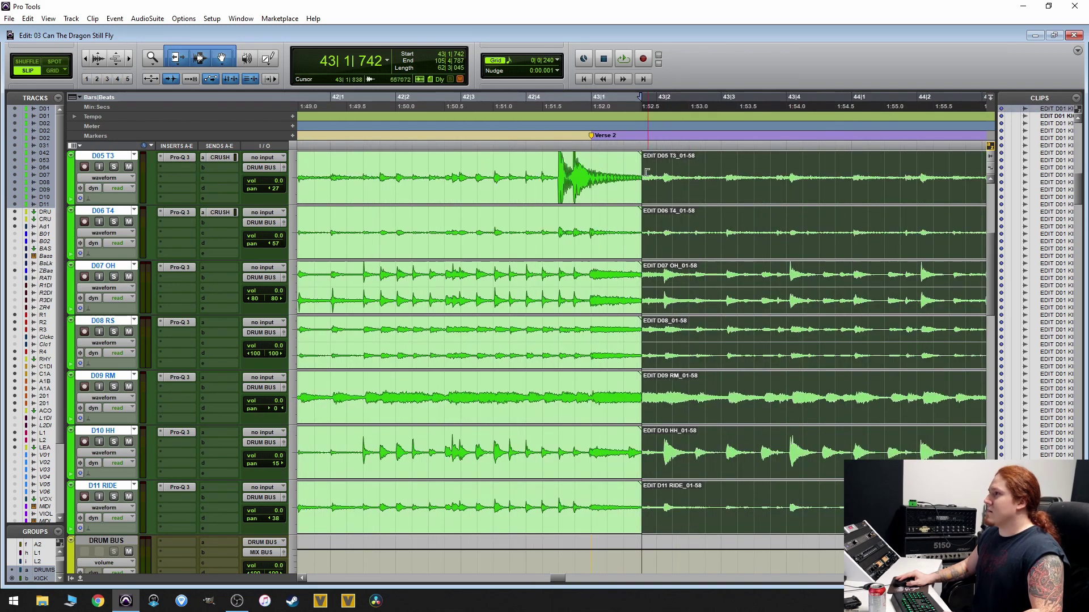
pyautogui.moveTo(648, 171); pyautogui.dragTo(592, 175)
pyautogui.hotkey('ctrl', '[')
pyautogui.hotkey('ctrl', '[')
pyautogui.scroll(5, 453, 340)
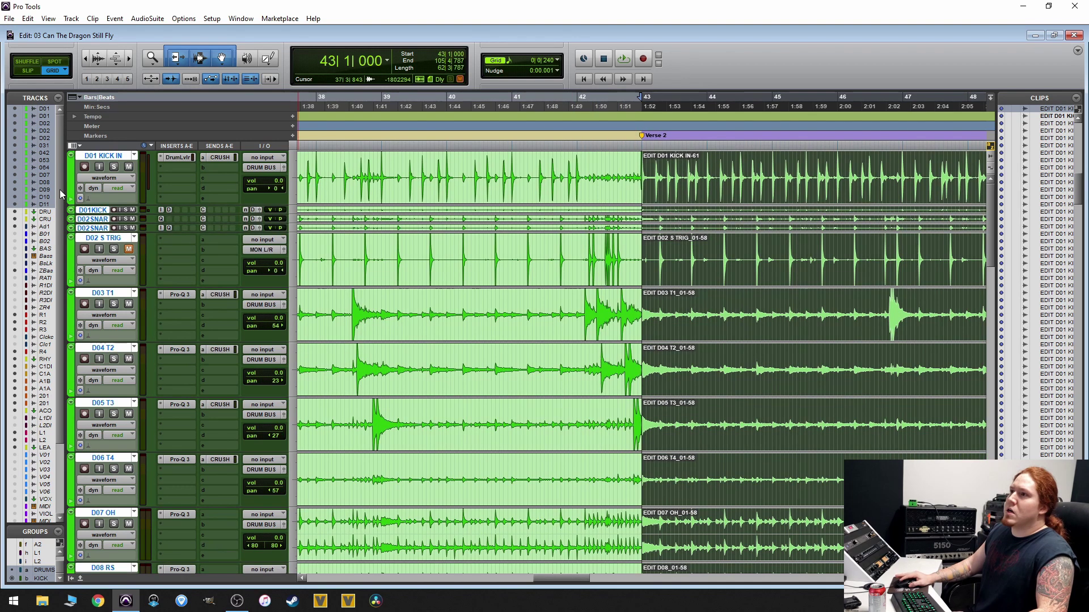
# - Inspect the Pro-Q 3 EQ curves on the D03 T1, D06 T4 and D07 OH tracks, then close the plug-in
pyautogui.click(182, 295)
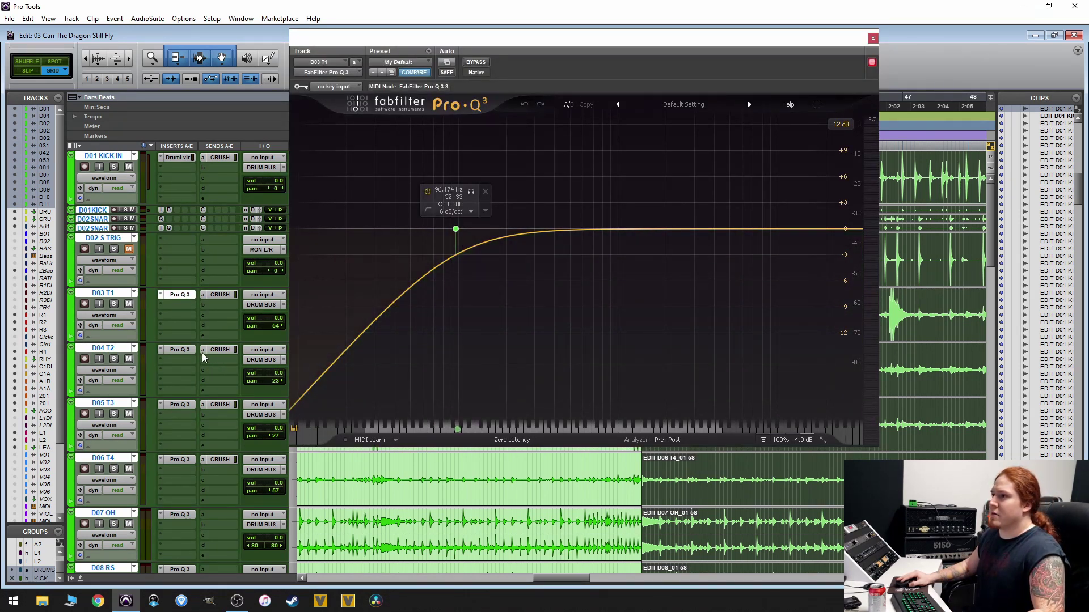
pyautogui.click(180, 459)
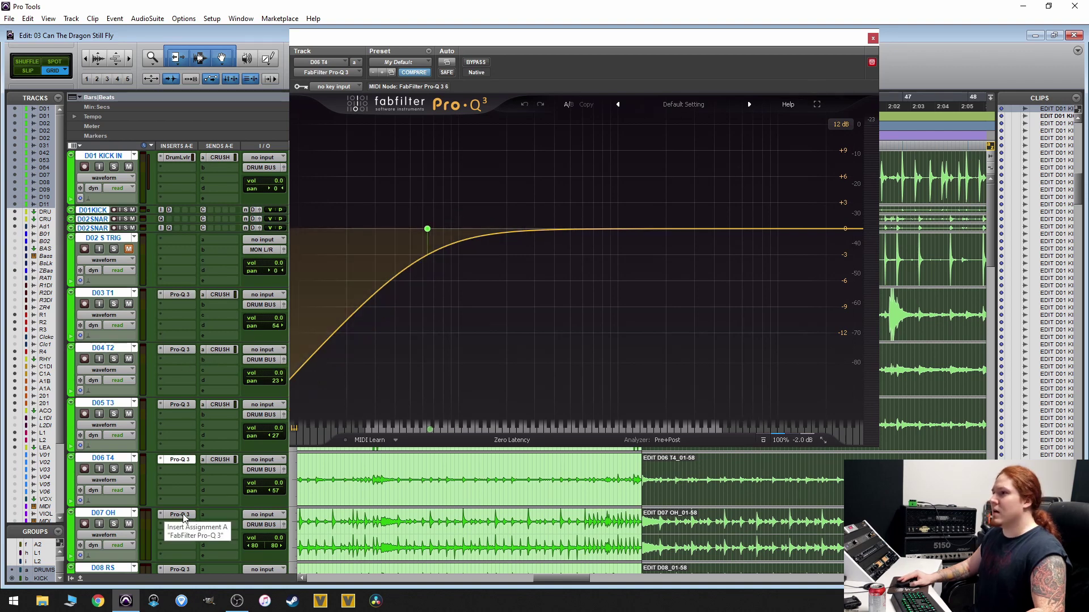
pyautogui.click(180, 514)
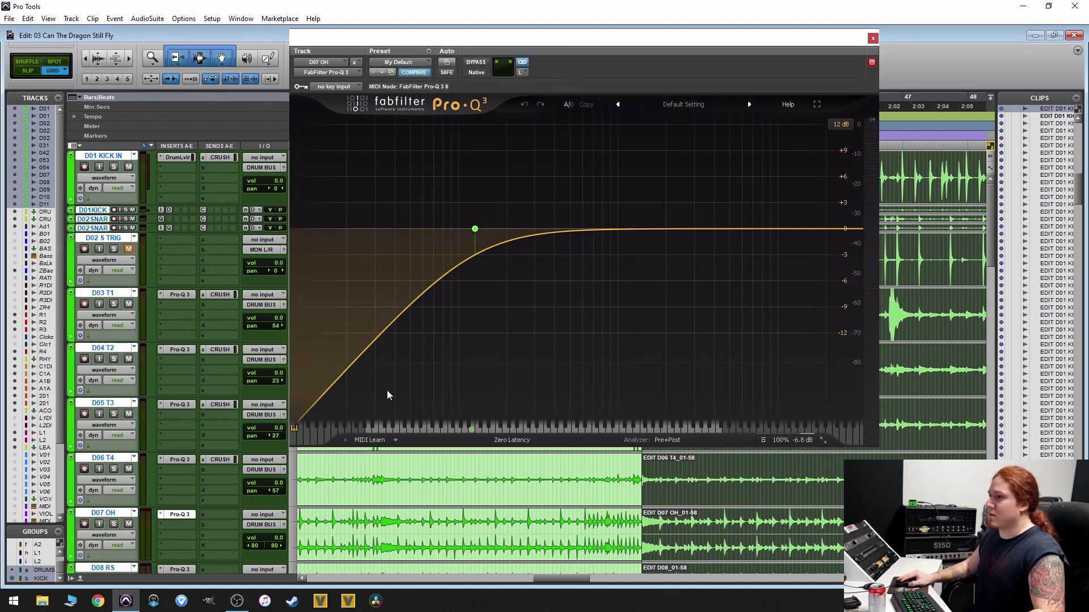
pyautogui.click(872, 38)
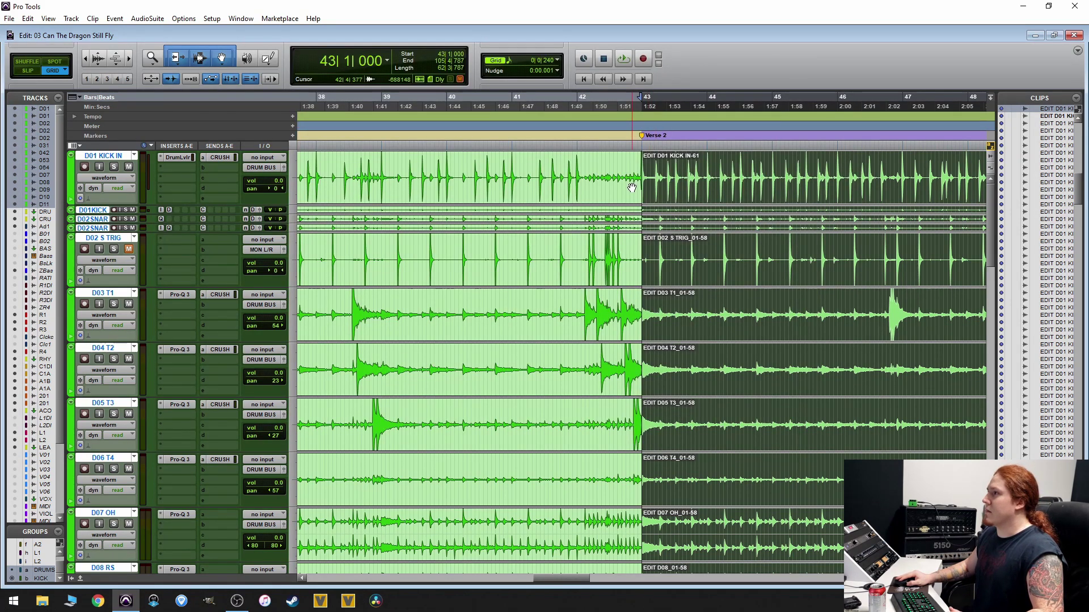
# - Audition the drums from the start of Verse 2 at bar 43 while viewing the clips up to Pre Chorus 2
pyautogui.press('space')
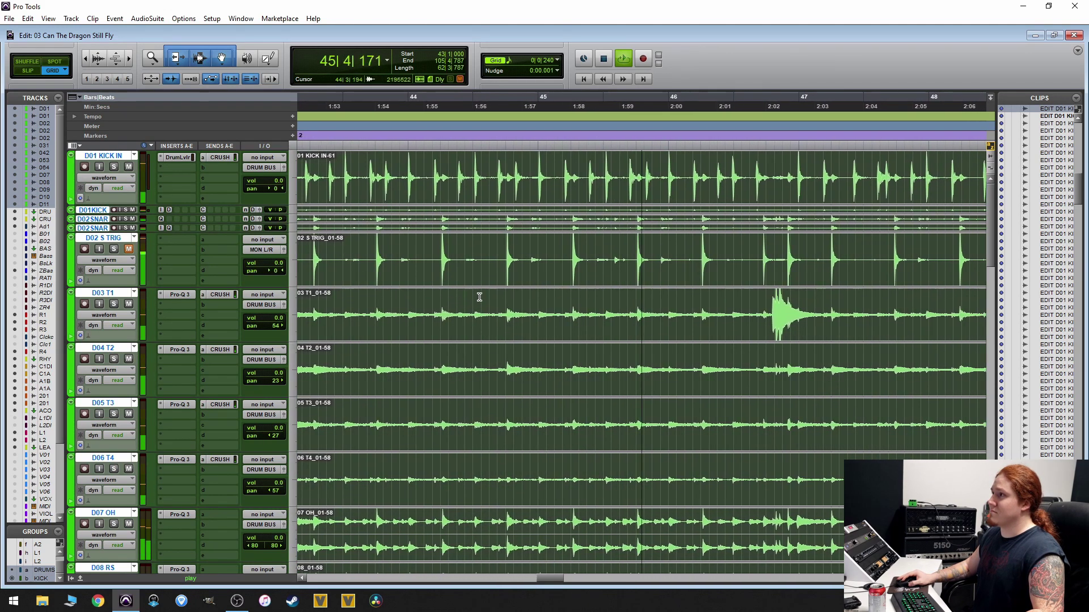
pyautogui.hotkey('ctrl', '[')
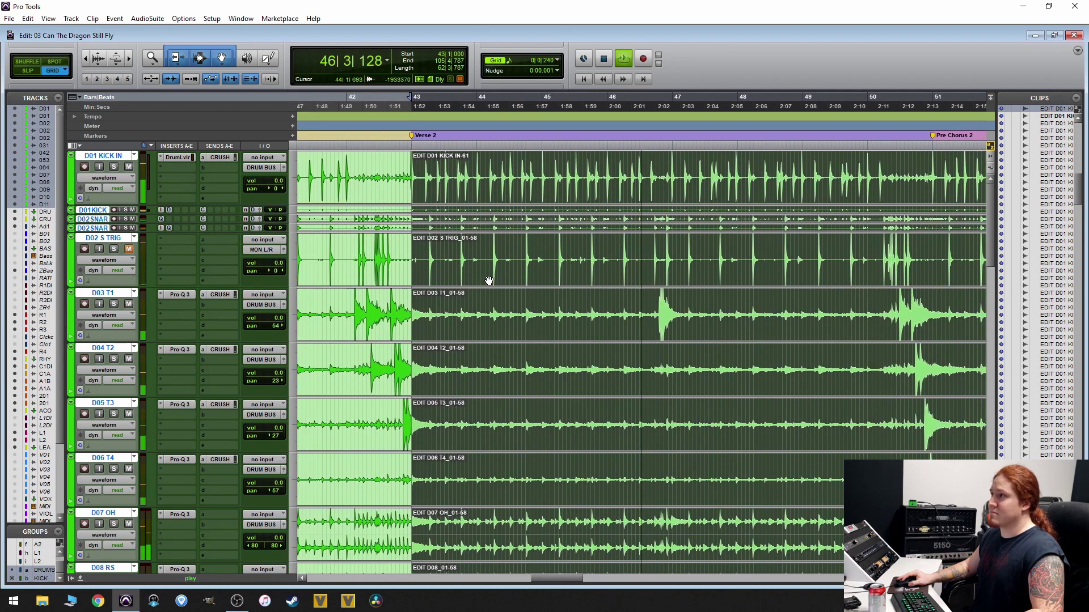
pyautogui.hotkey('ctrl', ']')
pyautogui.hotkey('ctrl', '[')
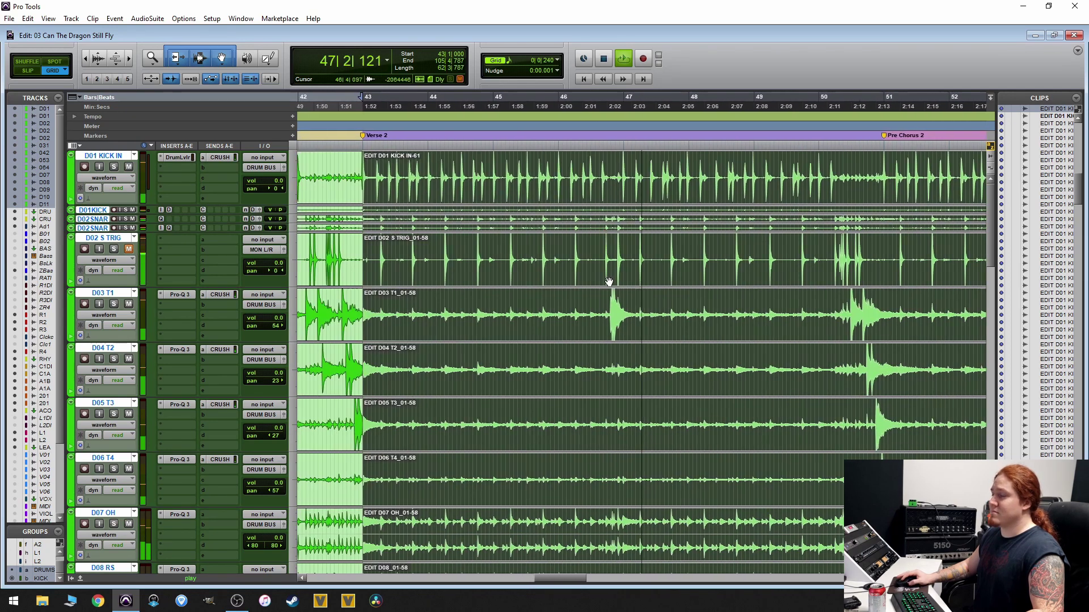
pyautogui.press('space')
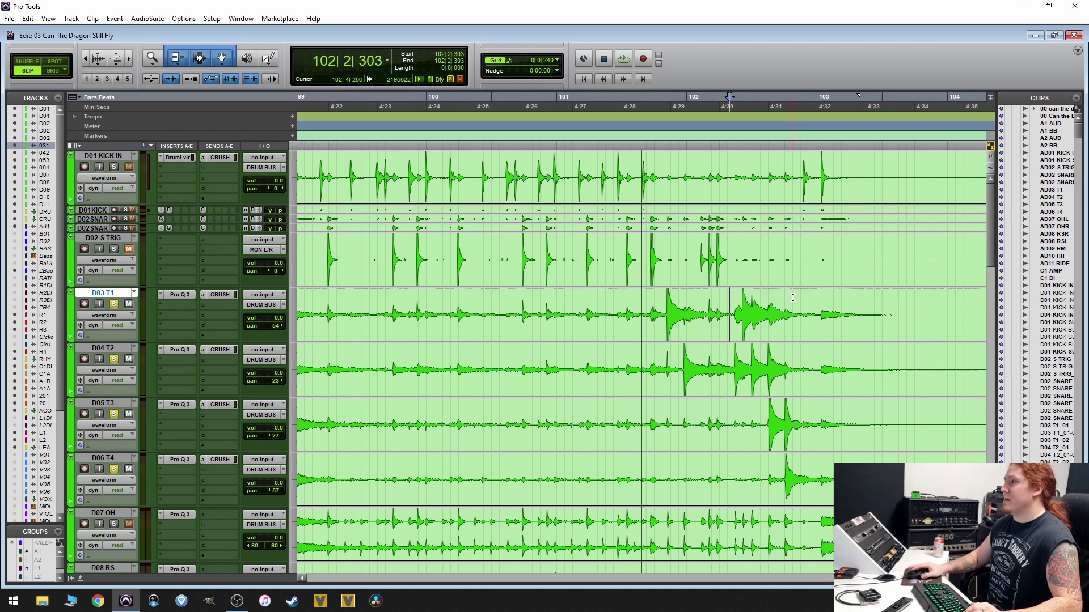
# - Audition the soloed tom tracks through the closing fill from 102|2|303
pyautogui.press('space')
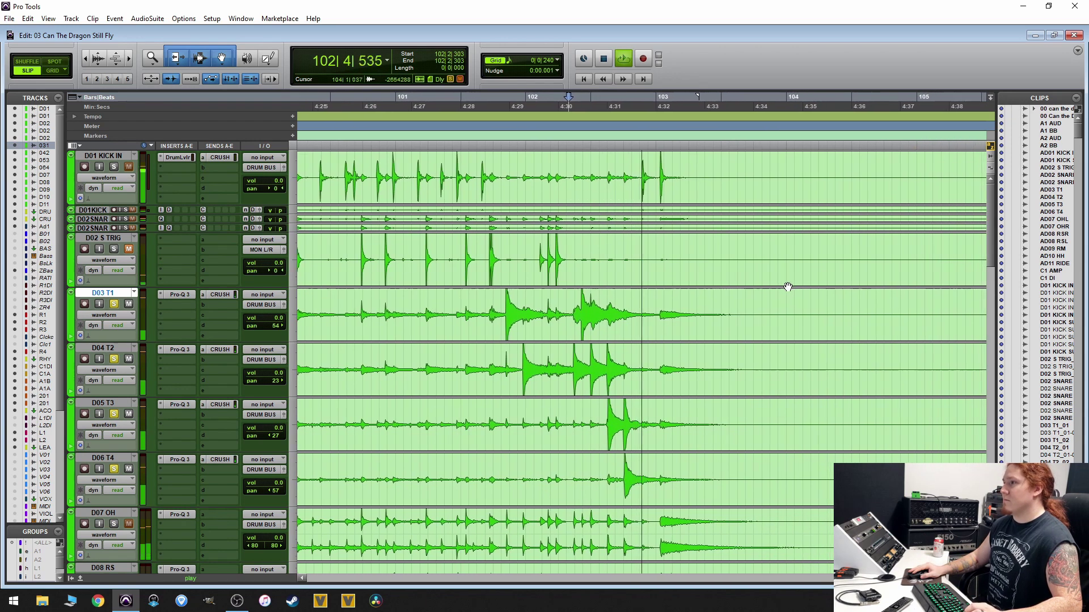
pyautogui.press('space')
pyautogui.scroll(-1, 675, 323)
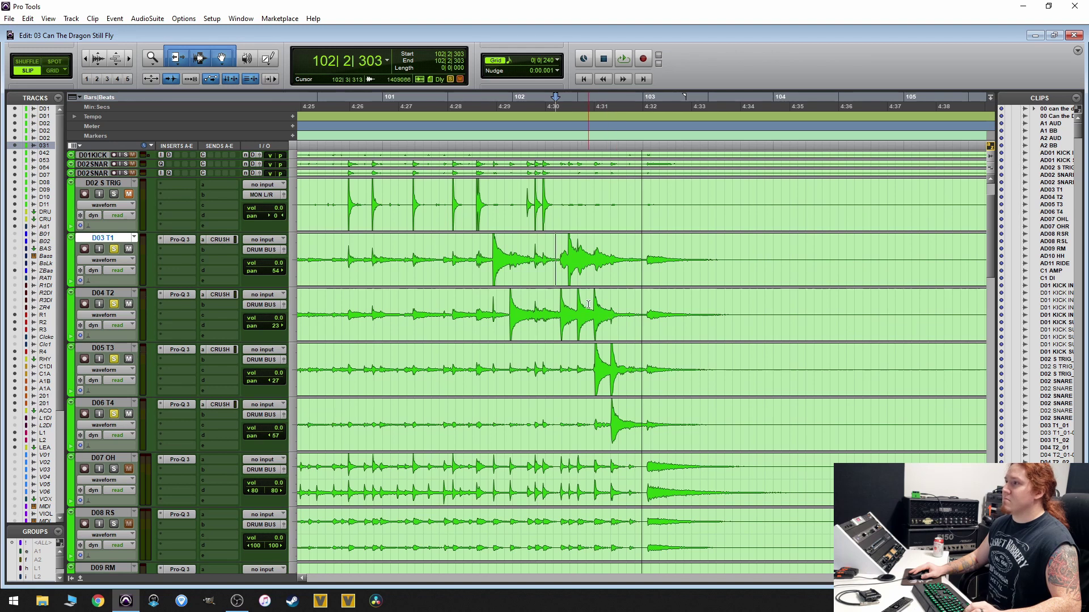
# - Examine the simultaneous T2 and T3 hits near bar 102 beat 3 by selecting each on its track
pyautogui.moveTo(590, 306); pyautogui.dragTo(603, 322)
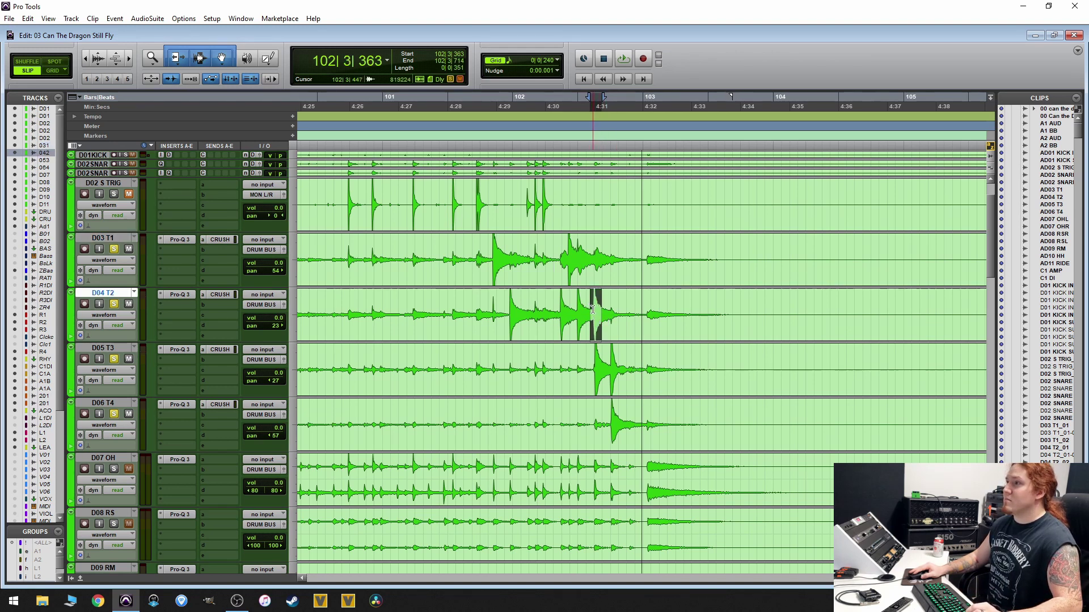
pyautogui.moveTo(592, 307); pyautogui.dragTo(604, 306)
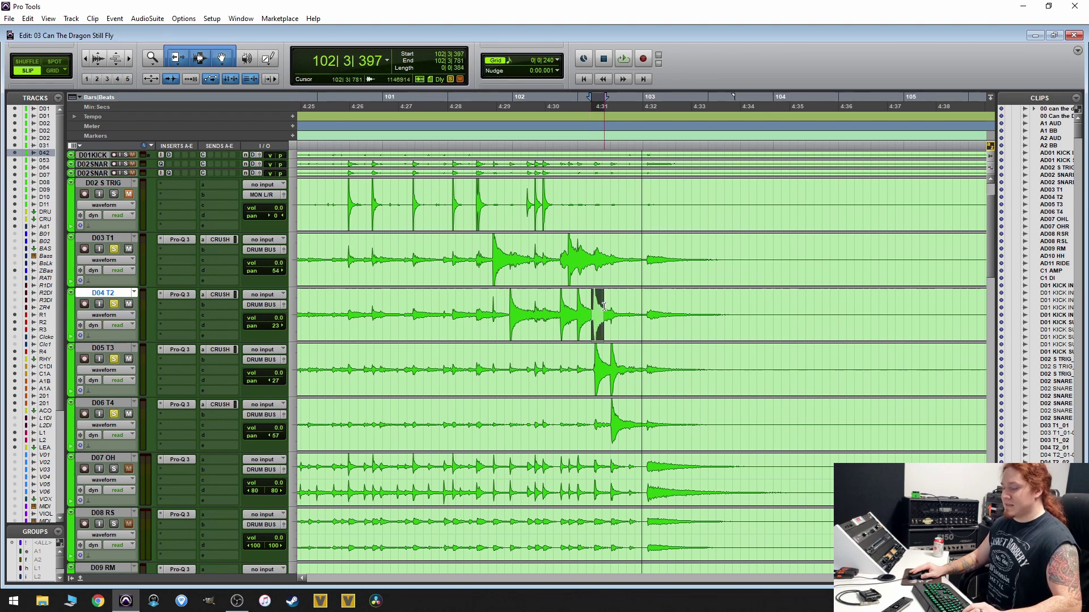
pyautogui.hotkey('ctrl', ']')
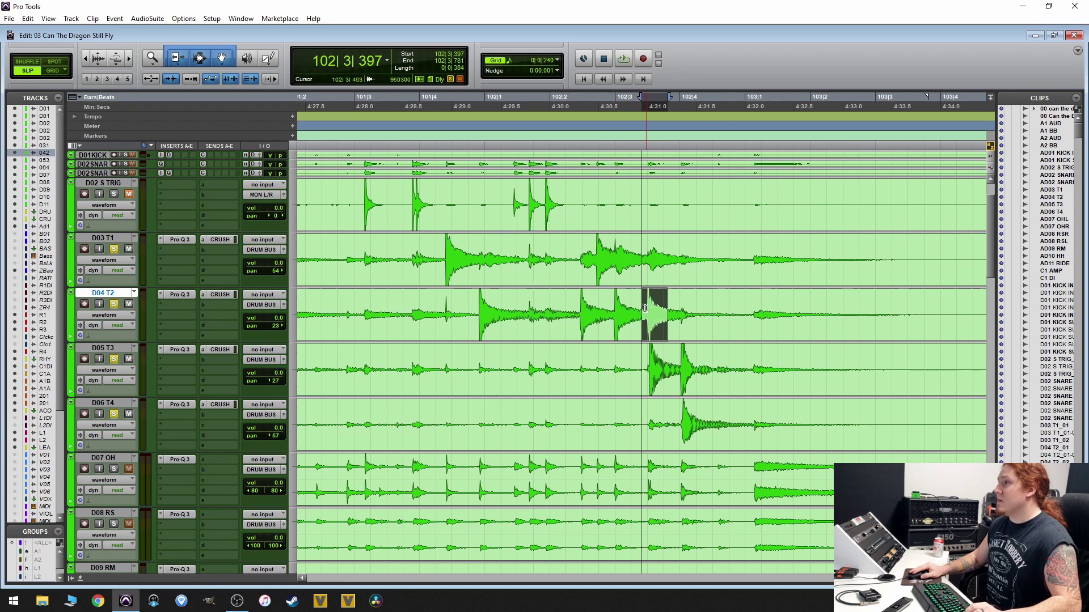
pyautogui.moveTo(645, 307); pyautogui.dragTo(666, 309)
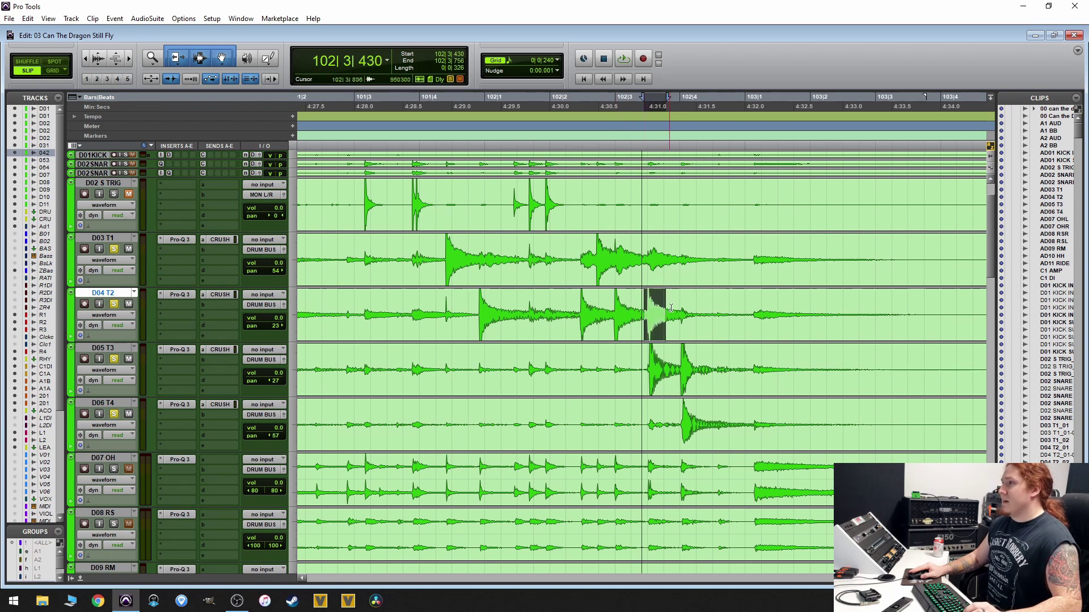
pyautogui.moveTo(644, 367); pyautogui.dragTo(670, 372)
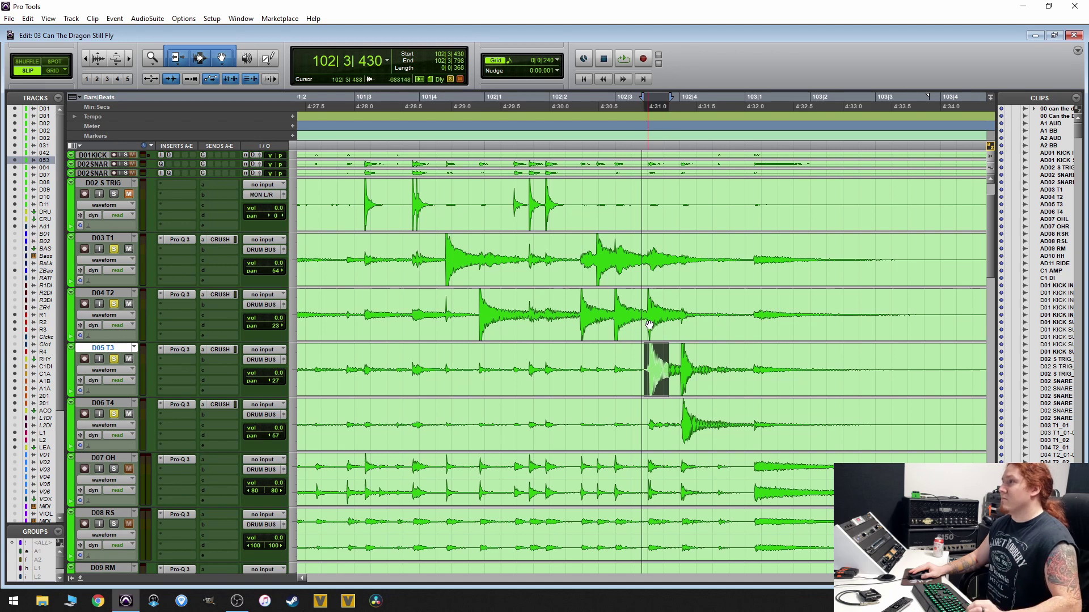
# - Try deleting the last T2 hit from 102|3|438 and the second T3 hit from 102|3|906 in the closing fill
pyautogui.moveTo(645, 306); pyautogui.dragTo(704, 309)
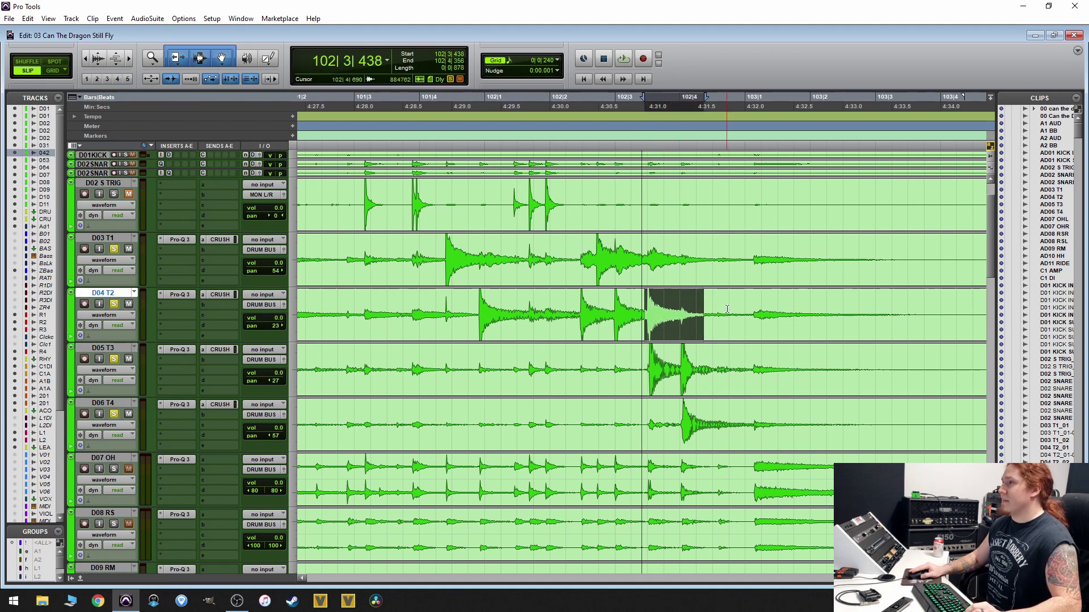
pyautogui.press('Delete')
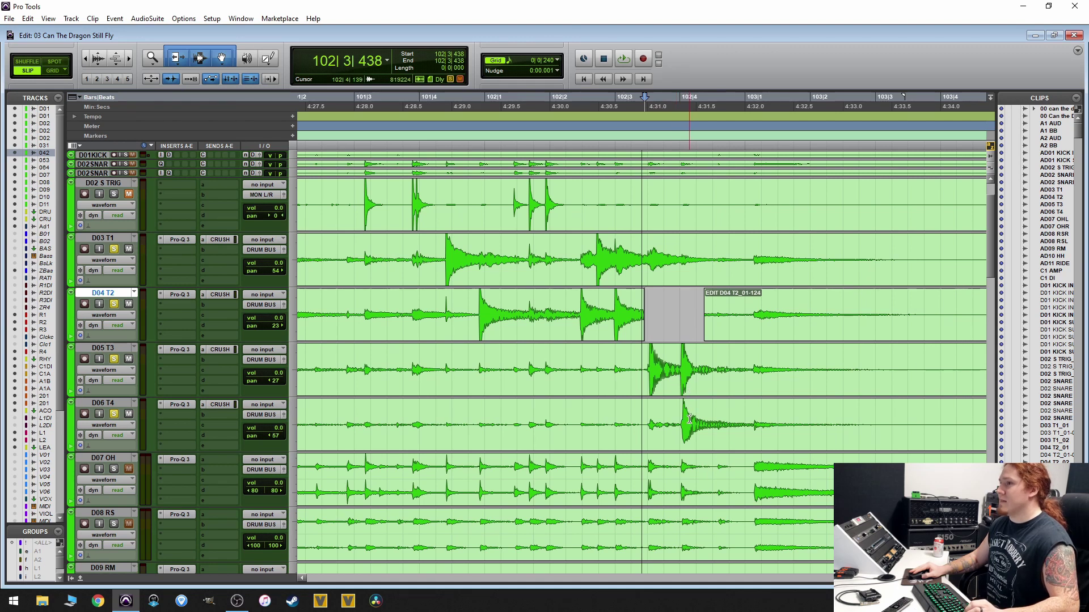
pyautogui.moveTo(676, 358); pyautogui.dragTo(713, 354)
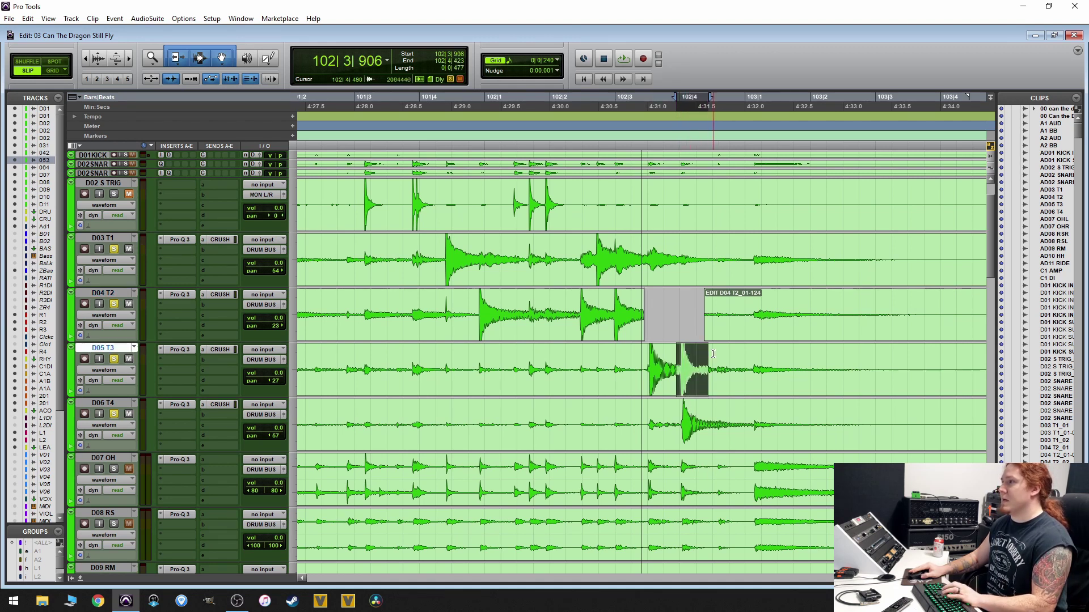
pyautogui.press('Delete')
# - Audition the shortened tom fill from 102|1|185
pyautogui.click(497, 255)
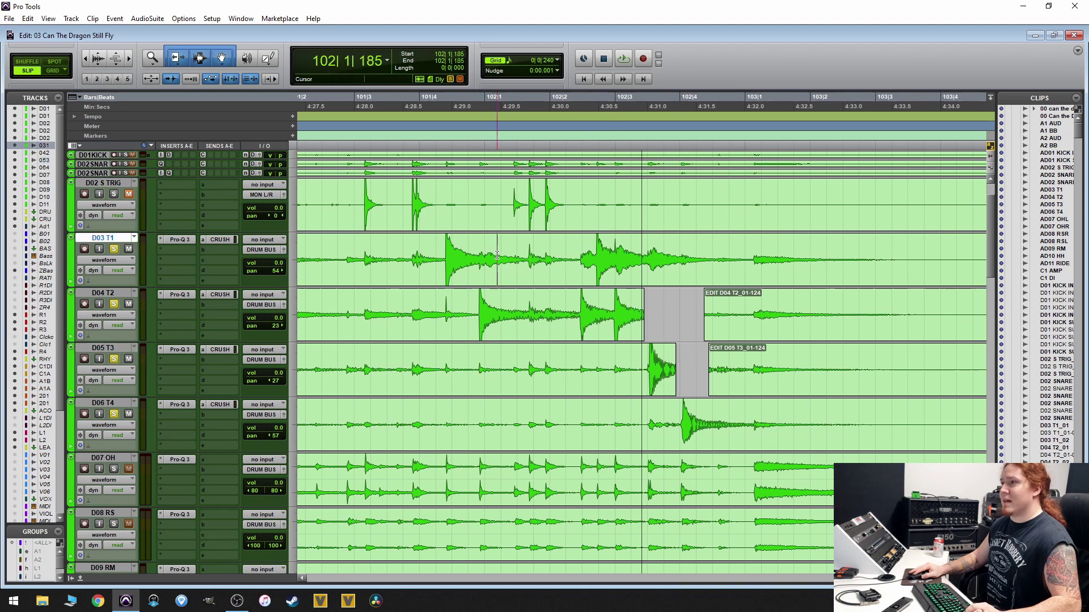
pyautogui.press('space')
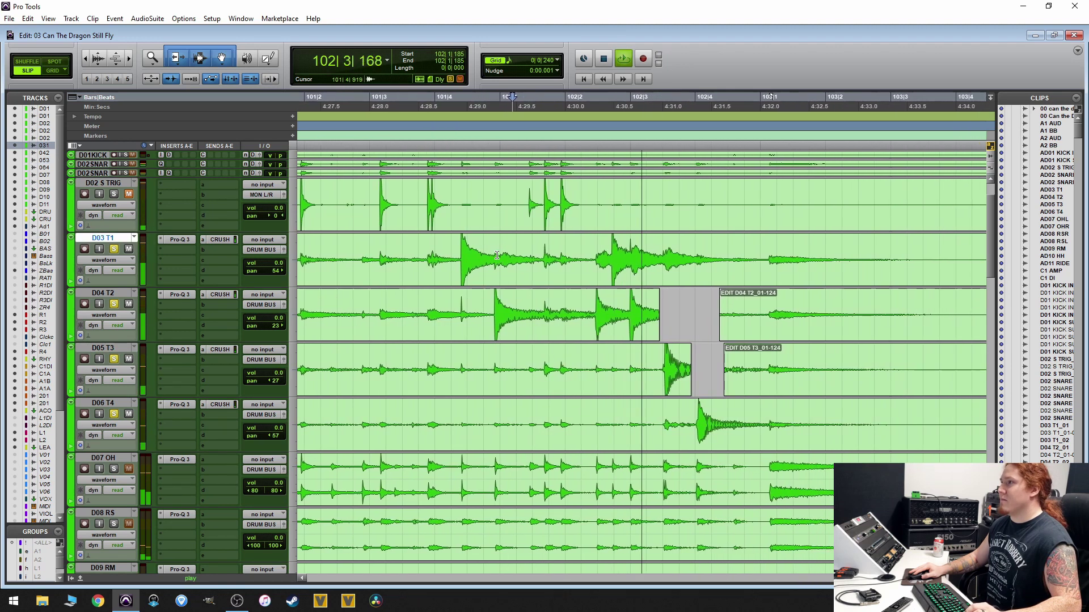
pyautogui.press('space')
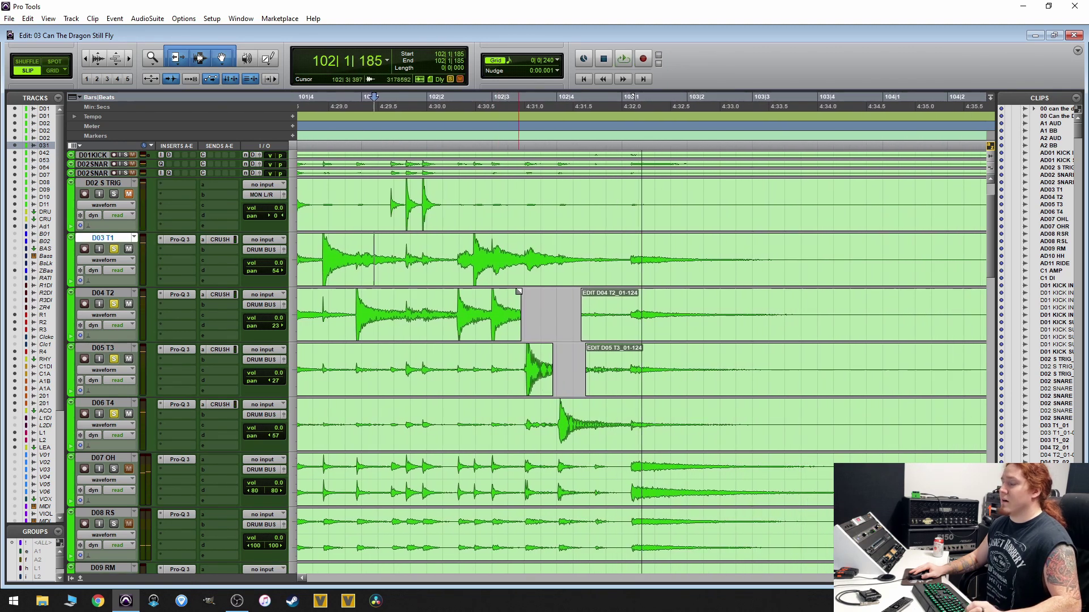
# - Undo the deletions of the T2 and T3 hits in the closing fill
pyautogui.click(558, 318)
pyautogui.press('r')
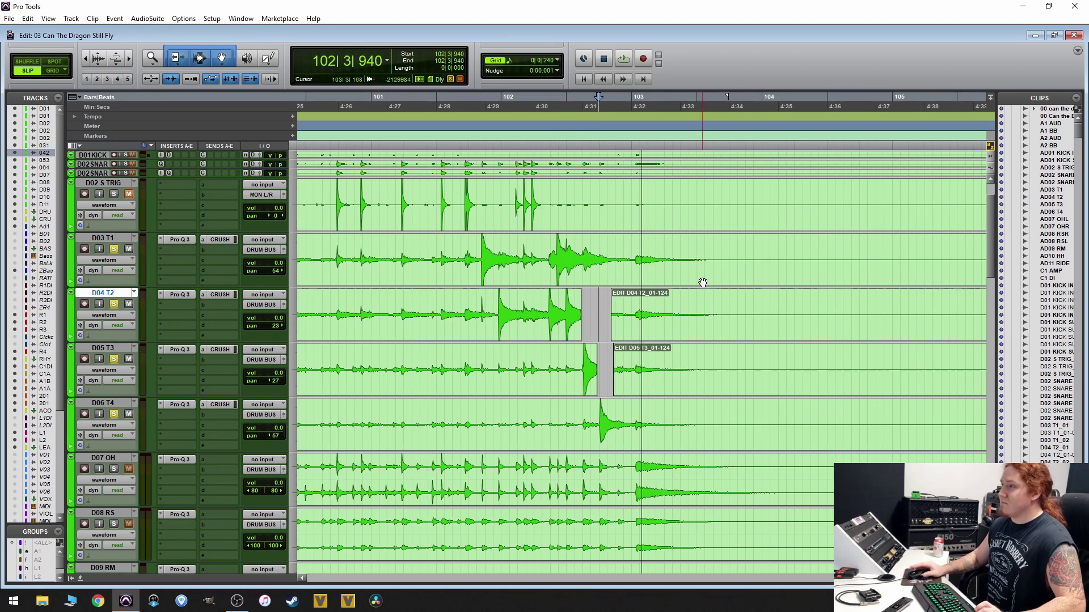
pyautogui.press('f')
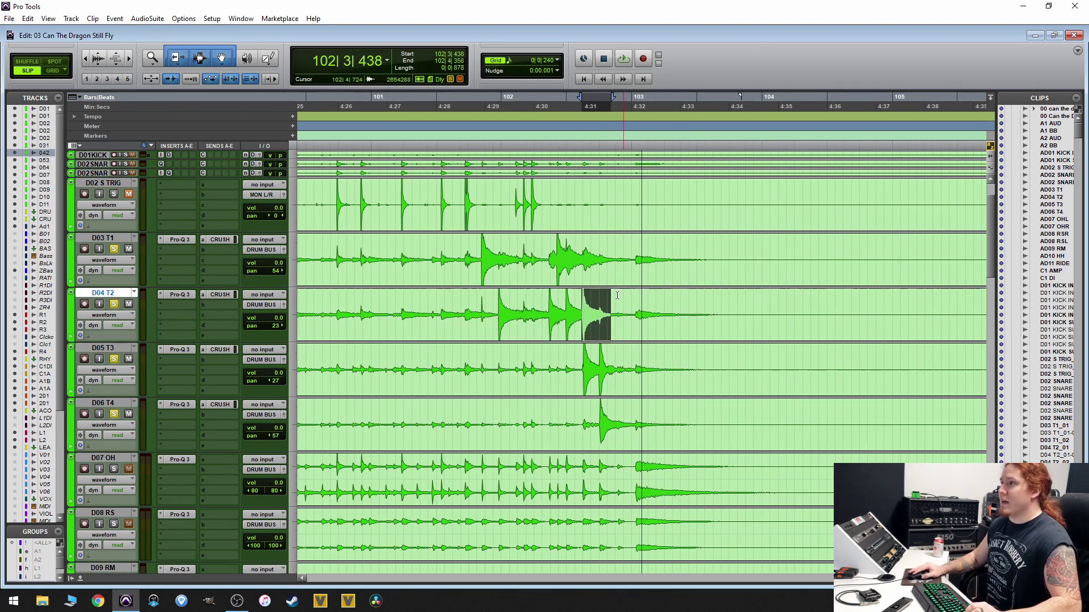
# - Examine the tom fill within the whole outro, placing the cursor at 102|4|022 on the T2 track for a closer view
pyautogui.click(559, 318)
pyautogui.press('r')
pyautogui.press('r')
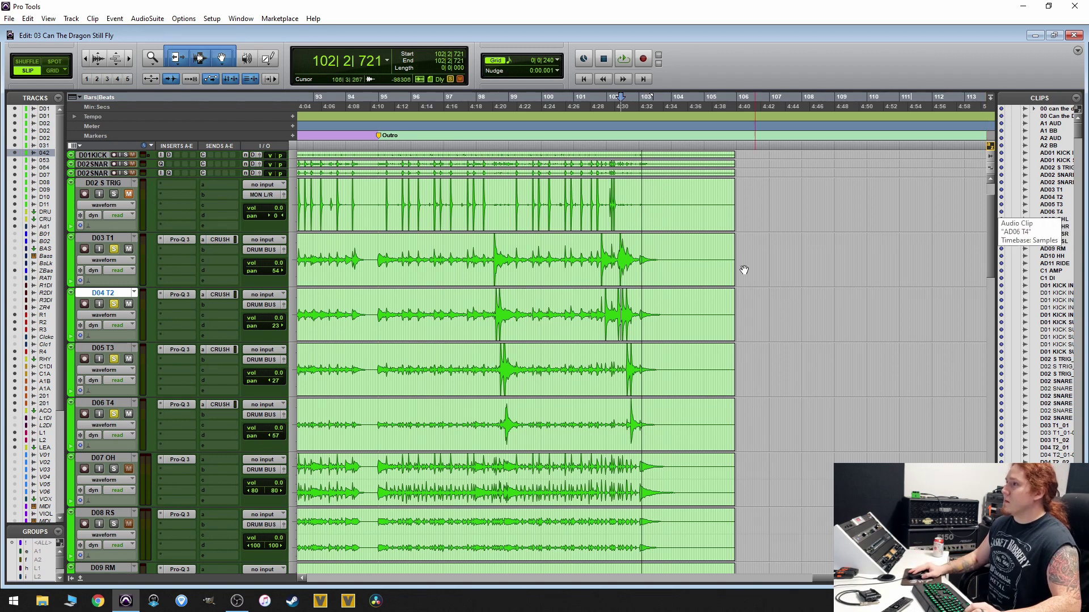
pyautogui.click(631, 306)
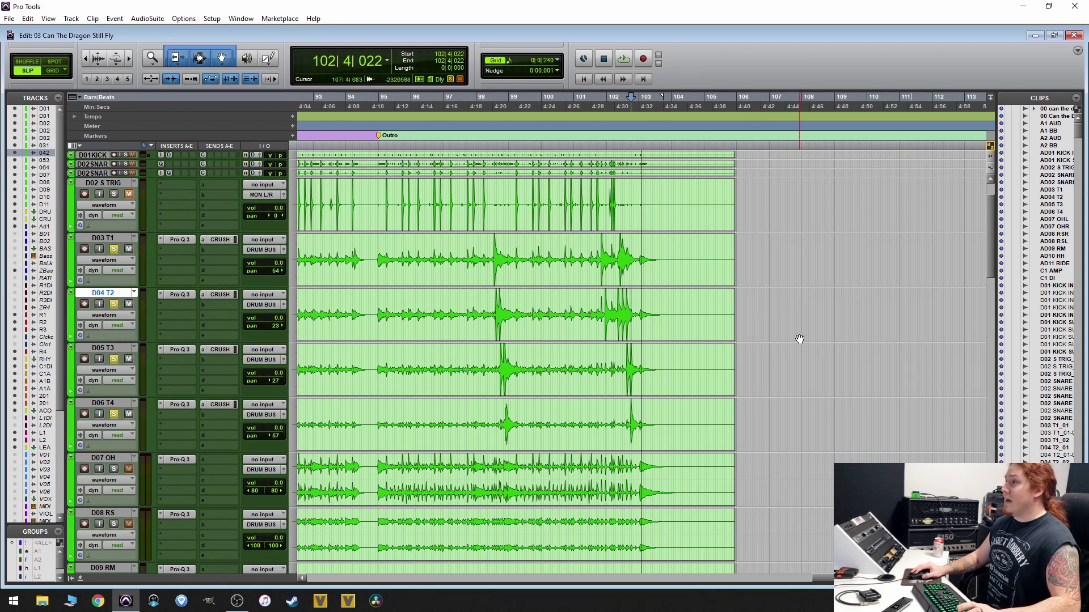
pyautogui.hotkey('ctrl', ']')
pyautogui.hotkey('ctrl', ']')
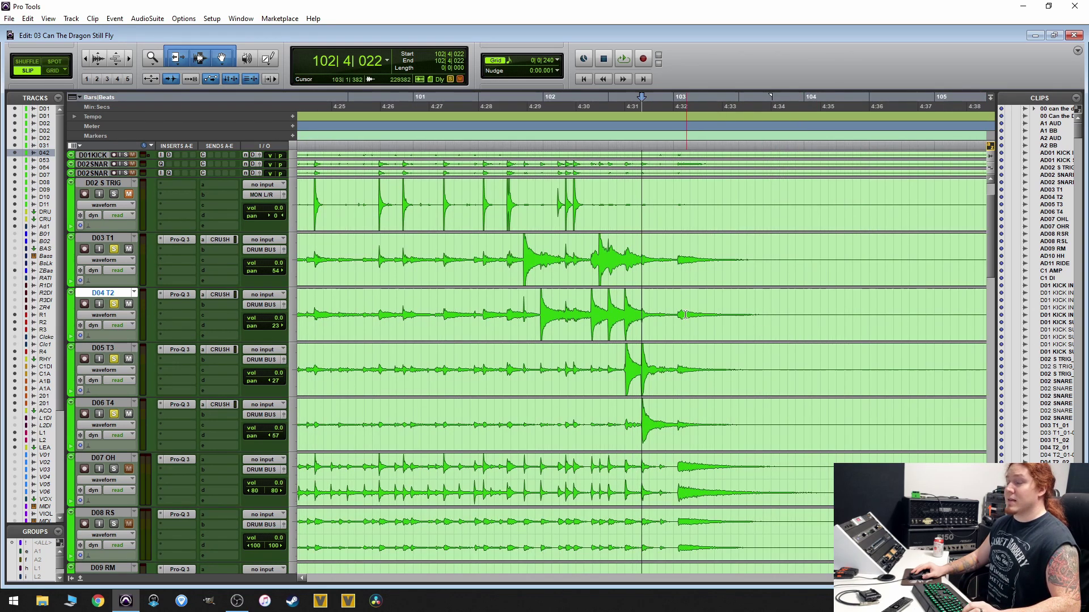
# - Examine the bleed on the D01 KICK IN track in the fill leading into Verse 2, selecting from 42|2|491
pyautogui.scroll(2, 509, 283)
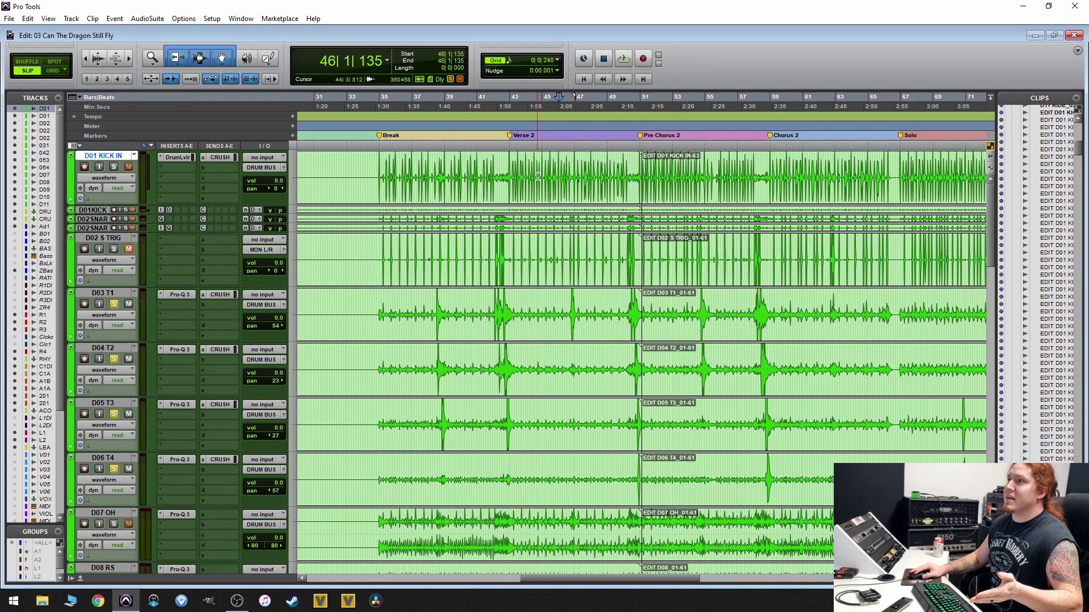
pyautogui.click(546, 175)
pyautogui.hotkey('ctrl', ']')
pyautogui.hotkey('ctrl', ']')
pyautogui.hotkey('ctrl', ']')
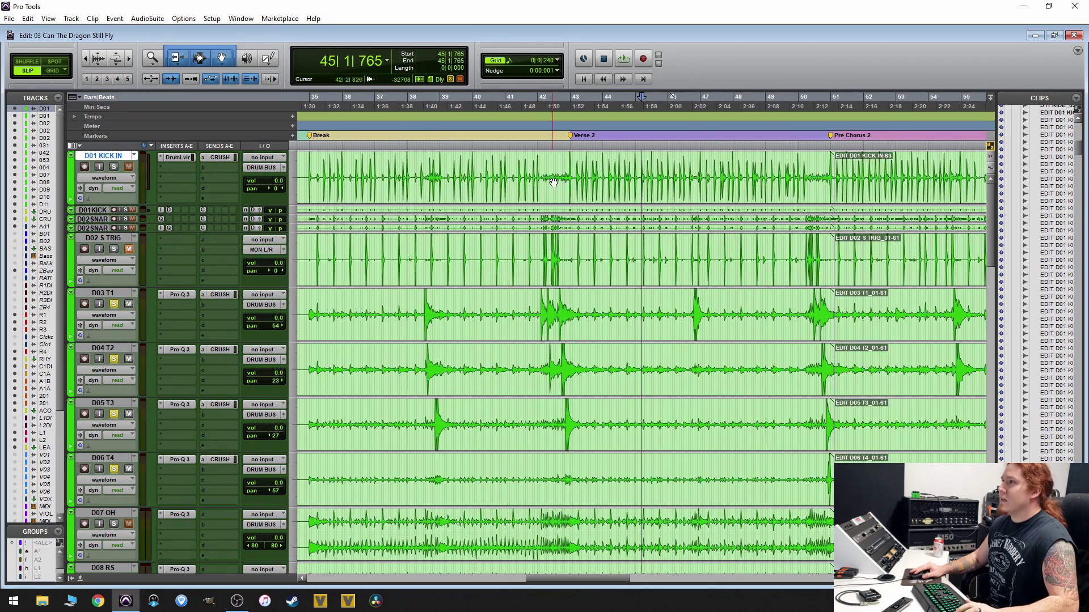
pyautogui.moveTo(451, 172); pyautogui.dragTo(529, 173)
pyautogui.hotkey('ctrl', '[')
pyautogui.moveTo(457, 177); pyautogui.dragTo(498, 177)
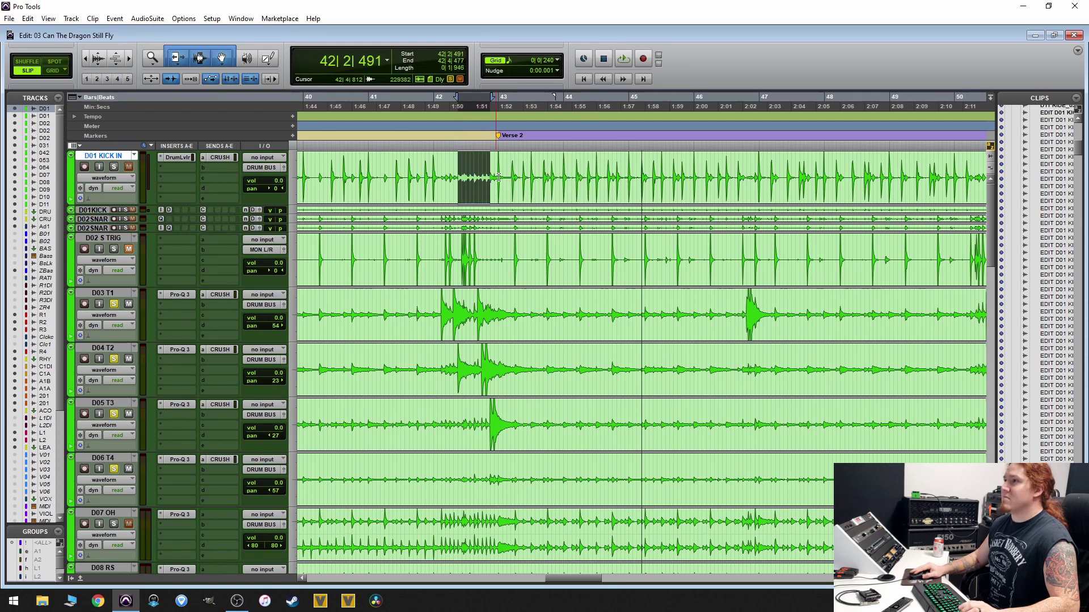
pyautogui.hotkey('ctrl', '[')
pyautogui.hotkey('ctrl', '[')
# - Select the D01 KICK IN clip ending at Pre Chorus 2 and open Strip Silence for it
pyautogui.click(563, 182)
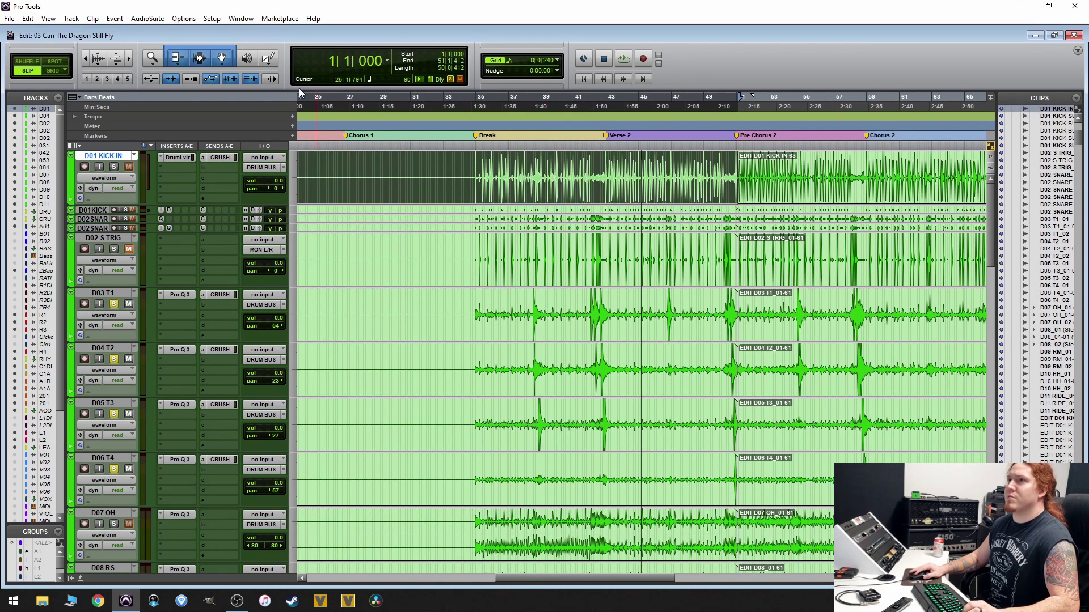
pyautogui.click(114, 18)
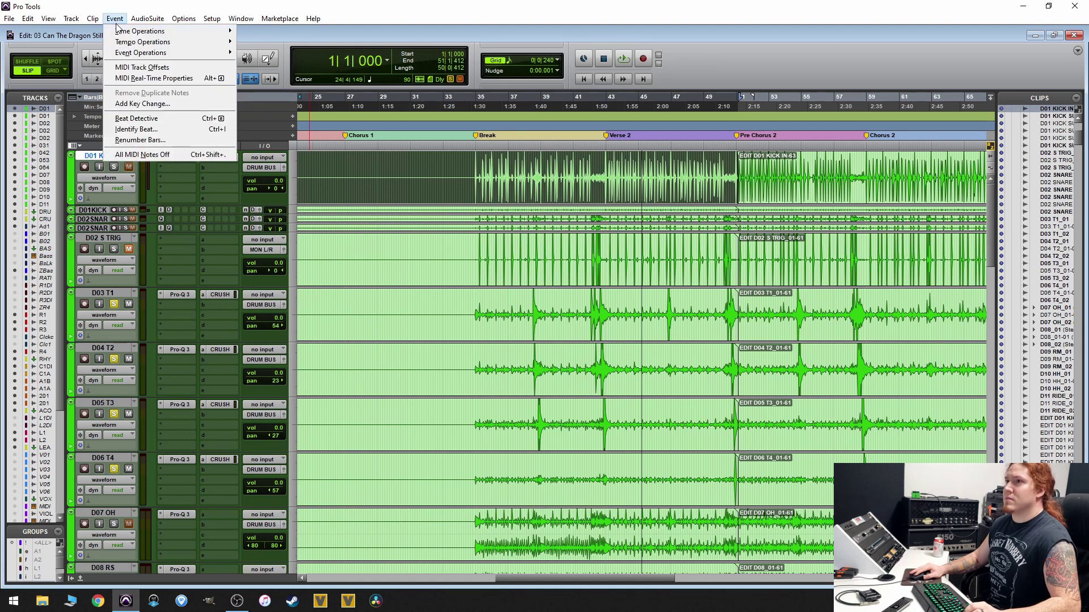
pyautogui.moveTo(76, 20)
pyautogui.moveTo(28, 19)
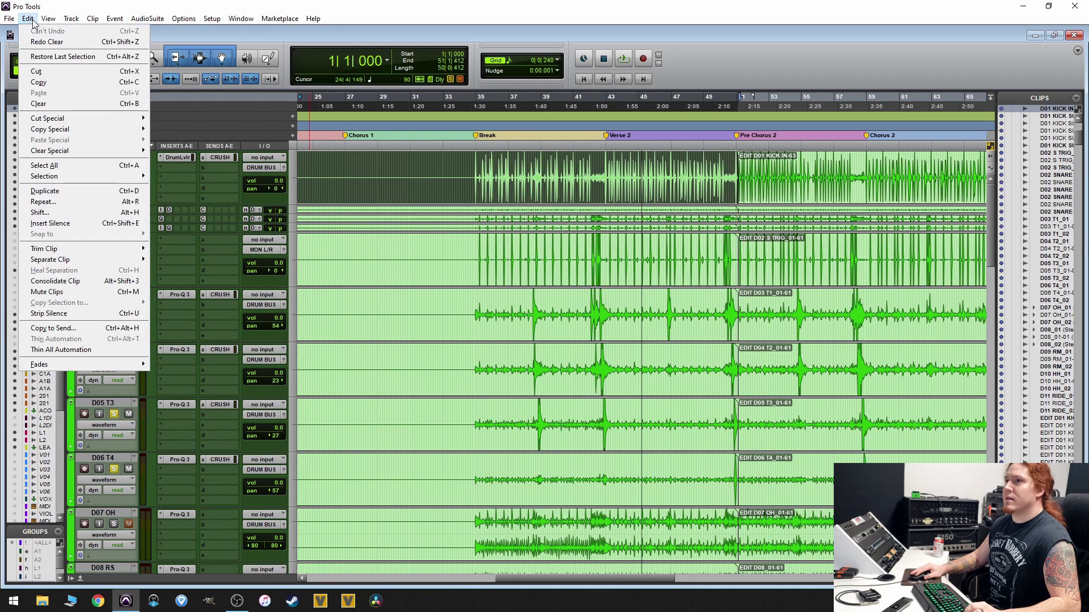
pyautogui.click(81, 311)
pyautogui.scroll(3, 787, 268)
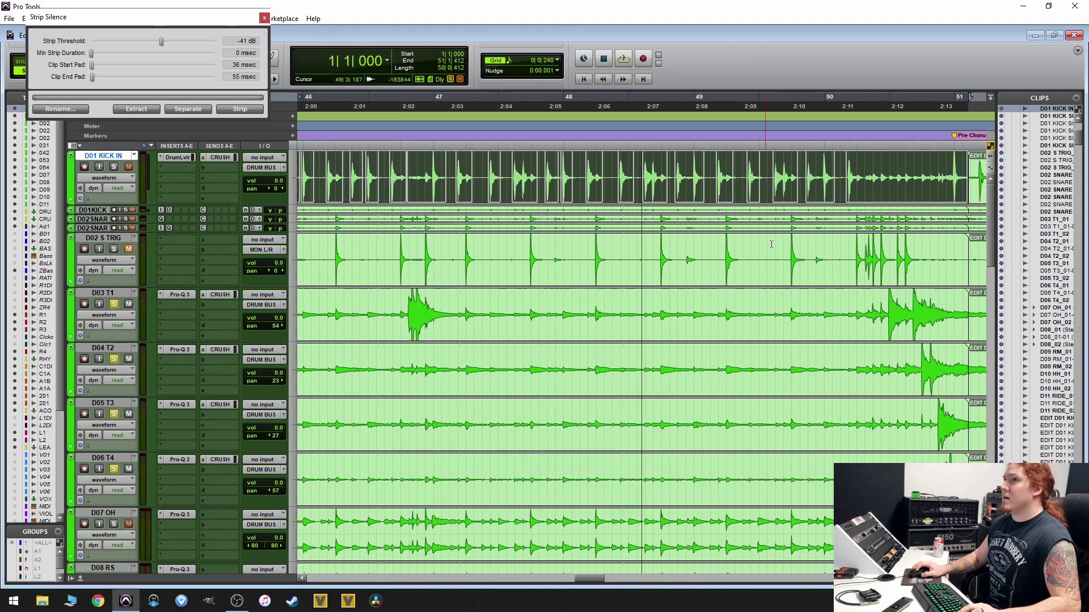
# - Try stripping silence from the selected kick clip with a -40 dB threshold and 0 msec clip end pad
pyautogui.moveTo(161, 41); pyautogui.dragTo(145, 38)
pyautogui.moveTo(147, 41)
pyautogui.mouseDown()
pyautogui.moveTo(174, 52)
pyautogui.moveTo(163, 44)
pyautogui.mouseUp()
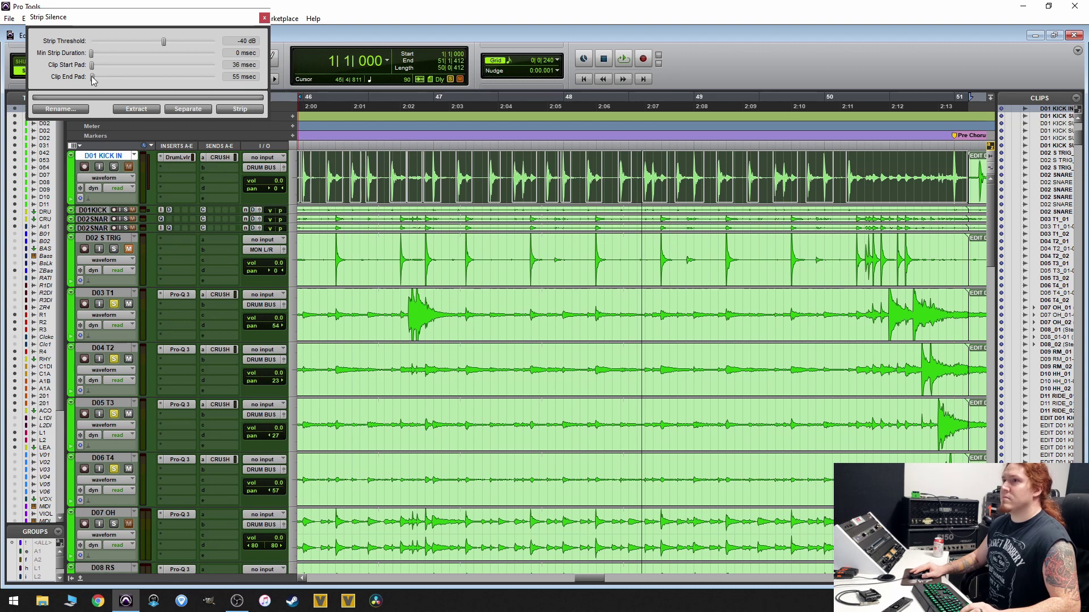
pyautogui.moveTo(92, 77); pyautogui.dragTo(77, 74)
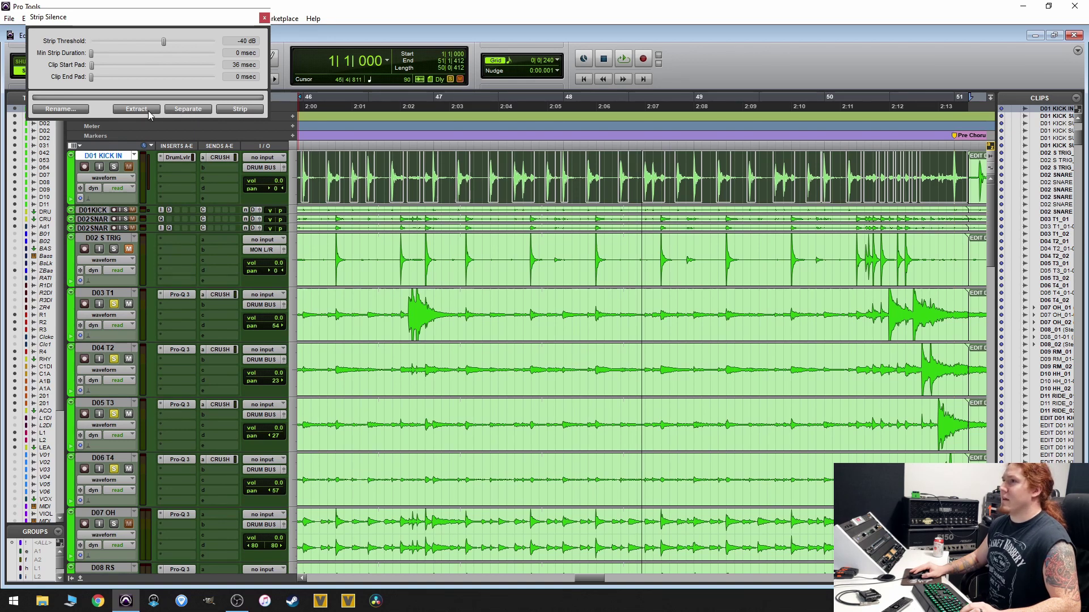
pyautogui.click(240, 109)
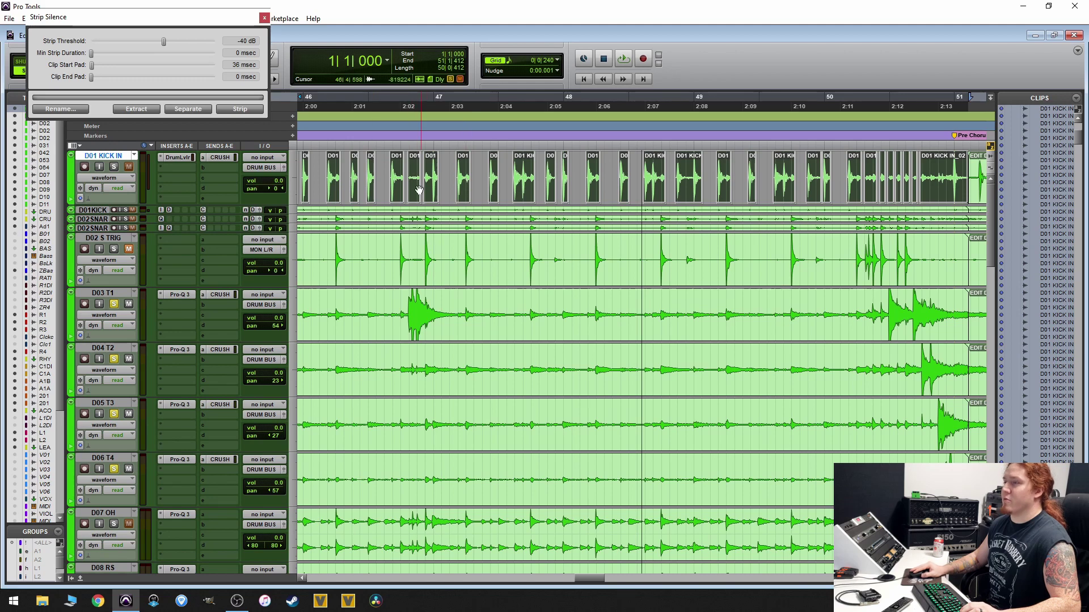
# - Locate the stripped kick clips at the start of the Break and cue playback from 34|3|025
pyautogui.press('Return')
pyautogui.press('space')
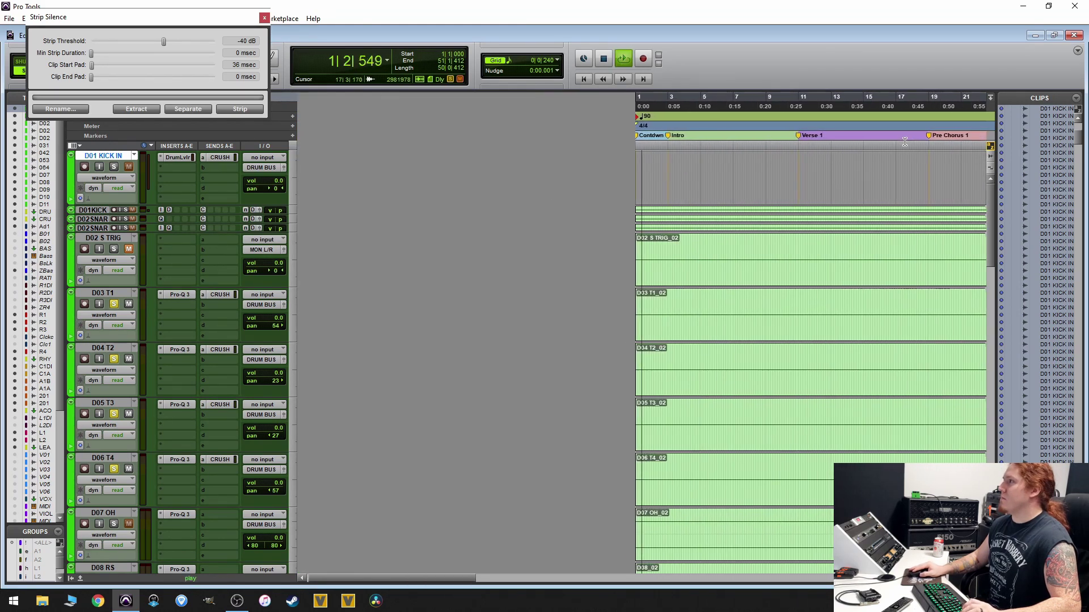
pyautogui.click(904, 143)
pyautogui.hotkey('ctrl', ']')
pyautogui.hotkey('ctrl', ']')
pyautogui.hotkey('ctrl', ']')
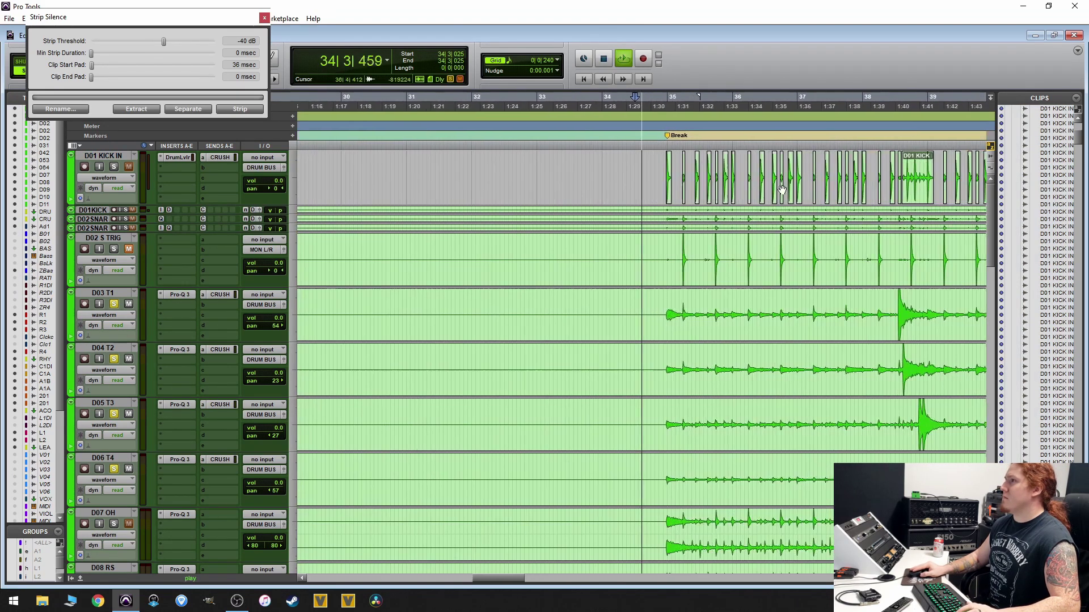
pyautogui.hotkey('ctrl', ']')
pyautogui.press('space')
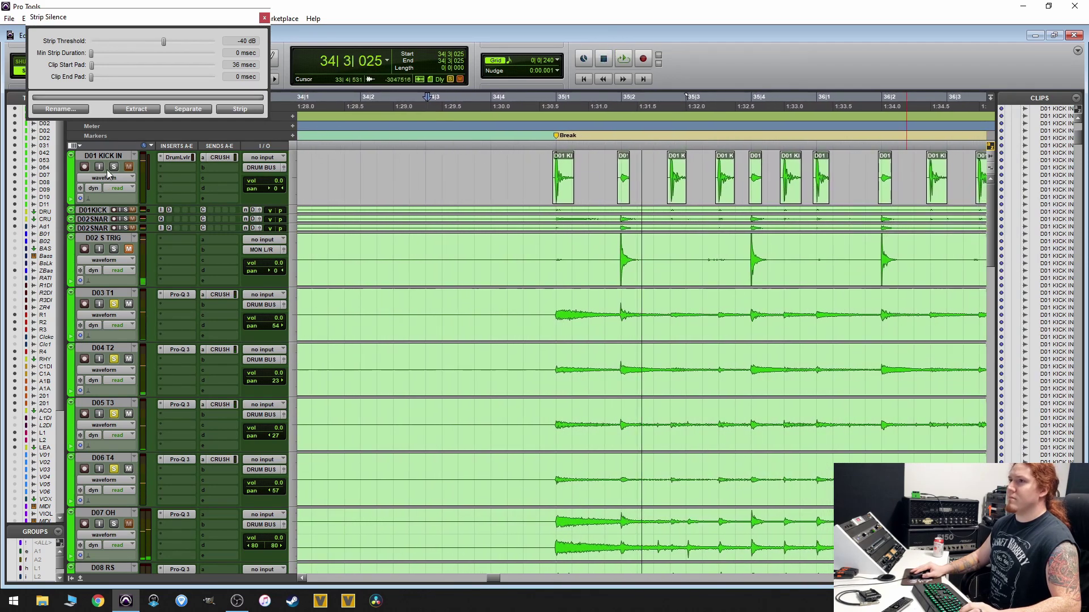
# - Solo D01 KICK IN and audition the stripped kick hits from 34|3|025
pyautogui.click(114, 166)
pyautogui.press('space')
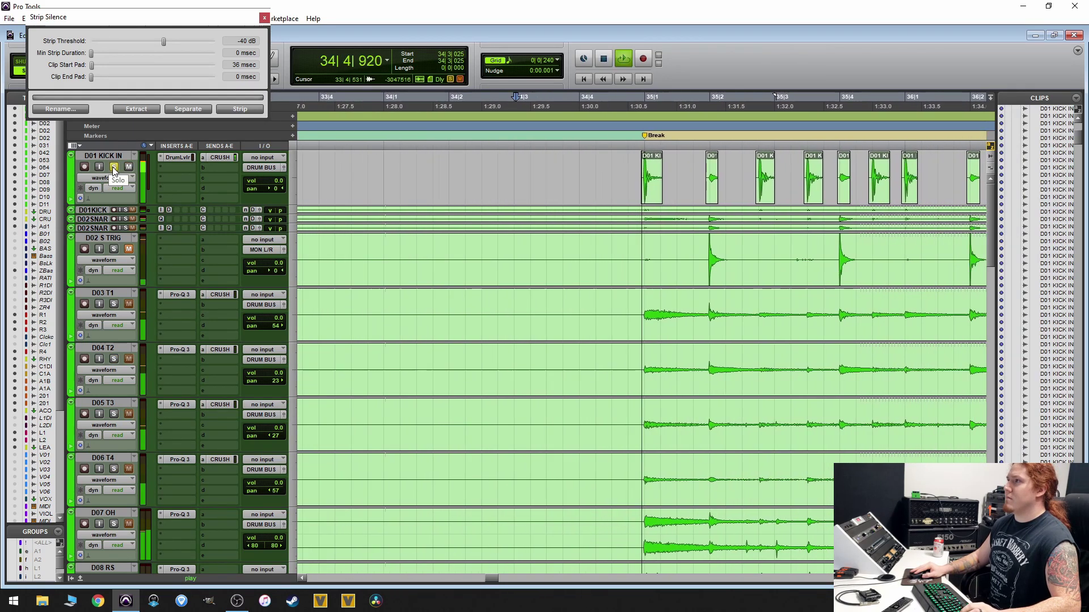
pyautogui.press('space')
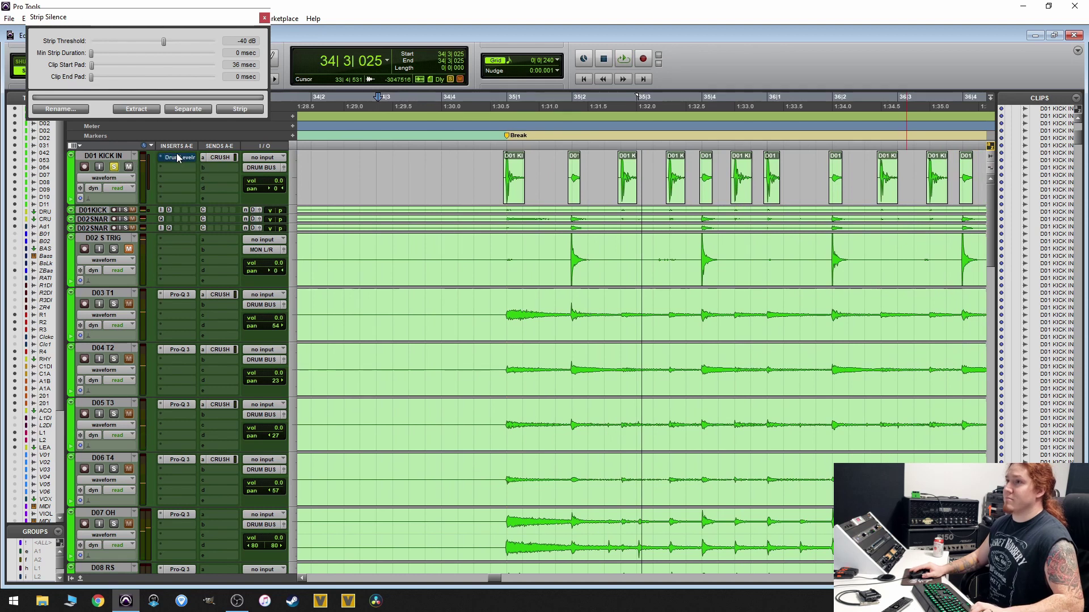
pyautogui.press('space')
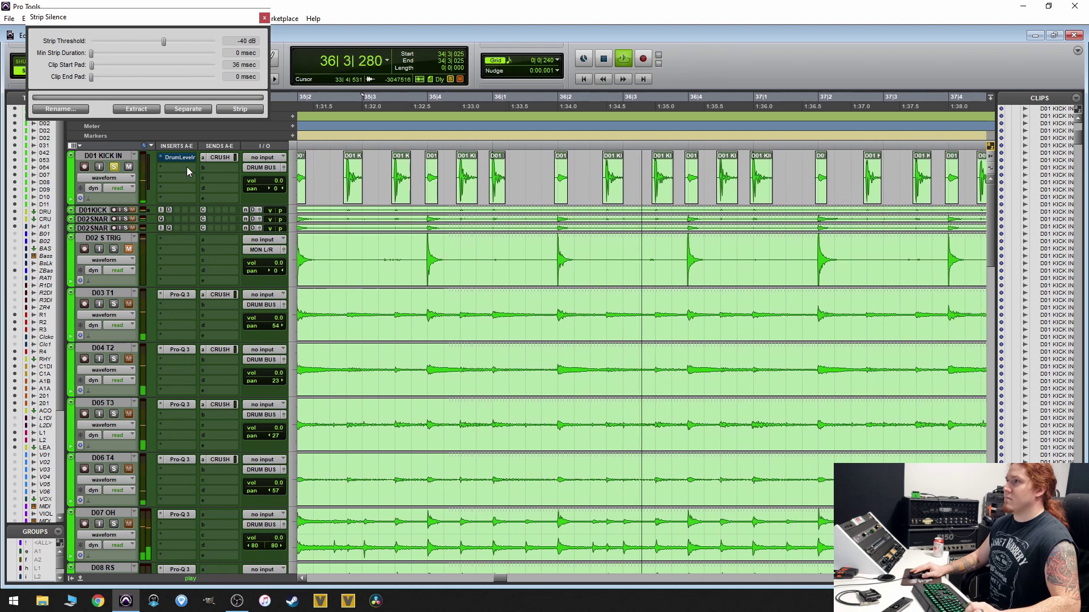
pyautogui.press('space')
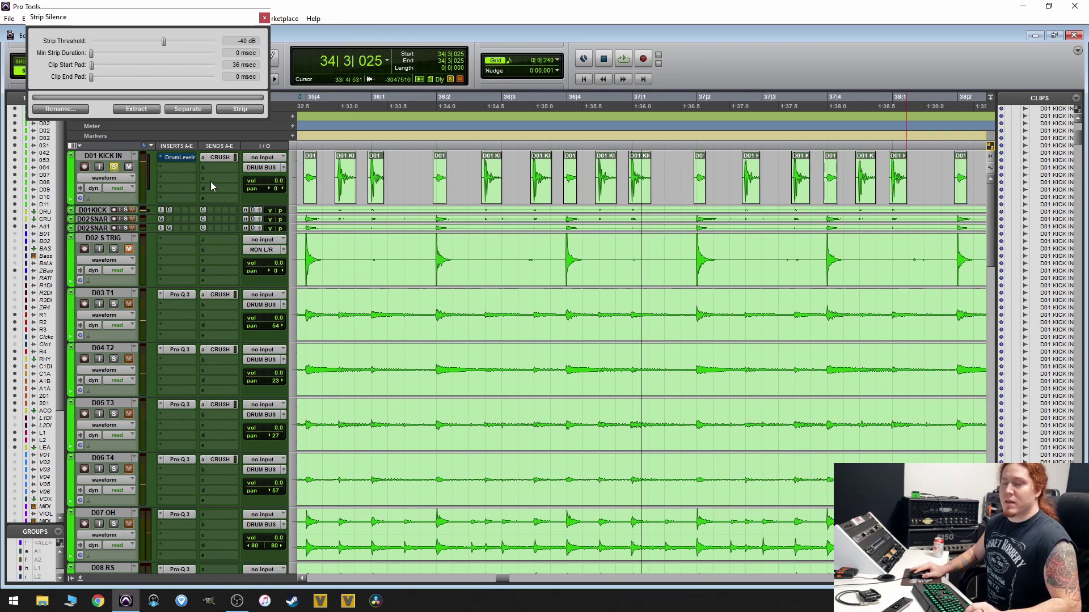
# - Undo the silence stripping on the D01 KICK IN track
pyautogui.click(533, 254)
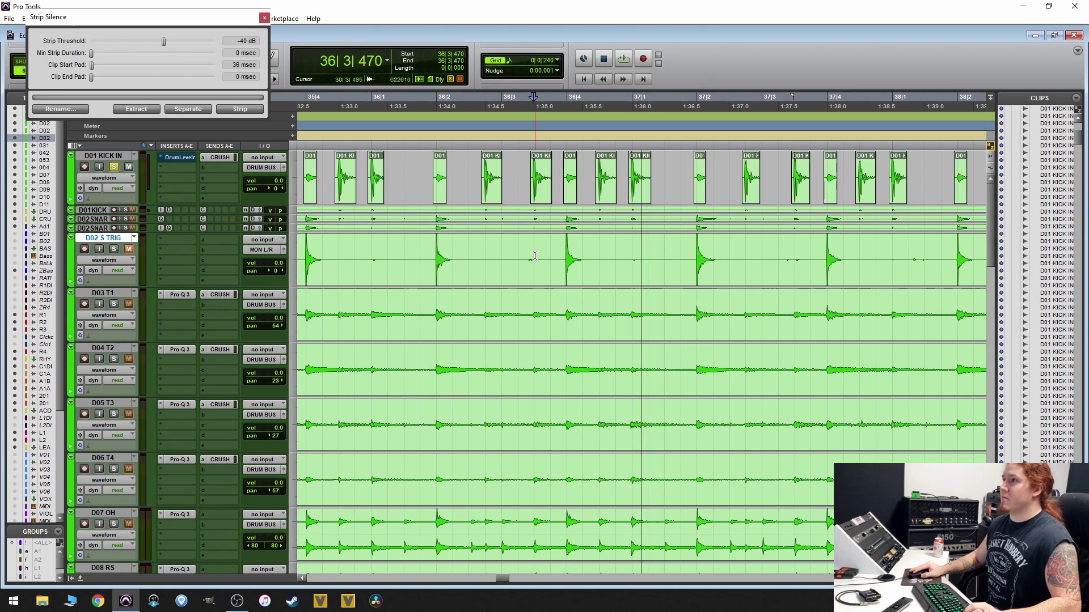
pyautogui.hotkey('ctrl', '[')
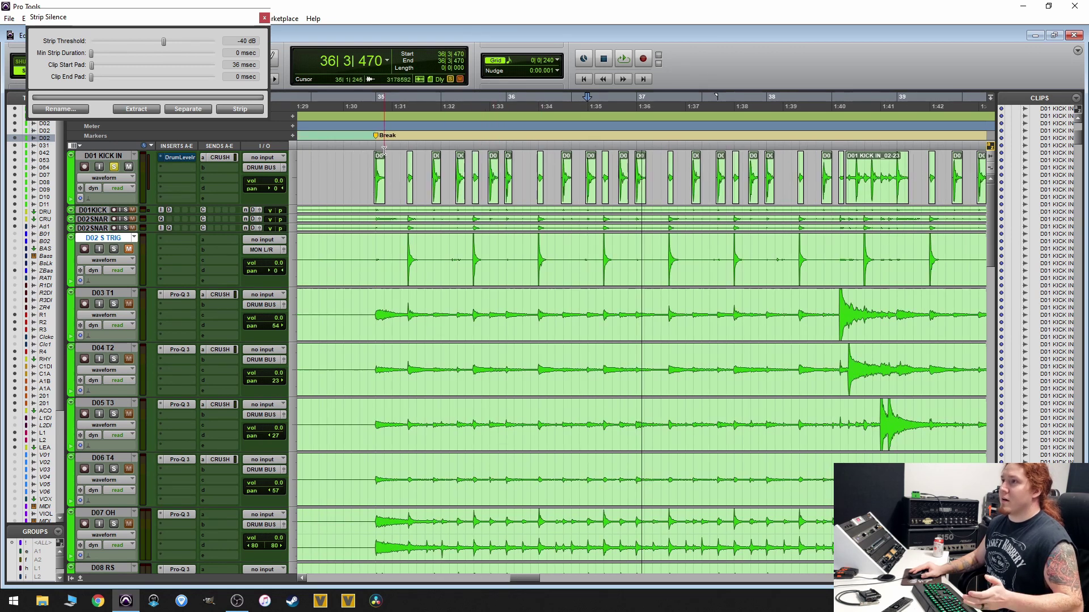
pyautogui.click(365, 161)
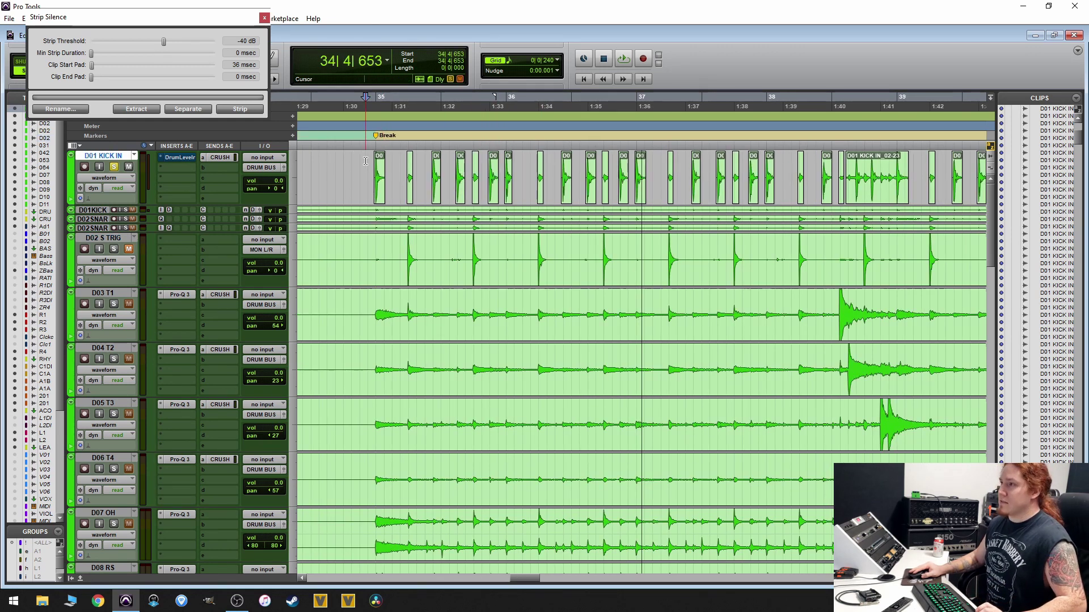
pyautogui.tripleClick(366, 161)
pyautogui.hotkey('ctrl', 'z')
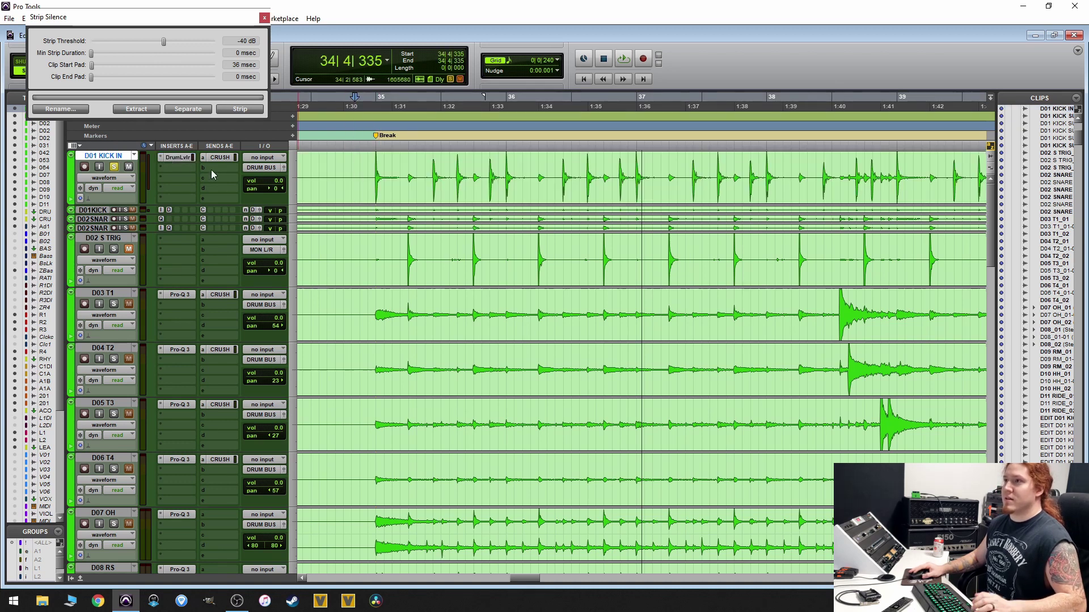
# - Audition the unstripped D01 KICK IN track through the start of the Break from 34|4|770
pyautogui.click(367, 172)
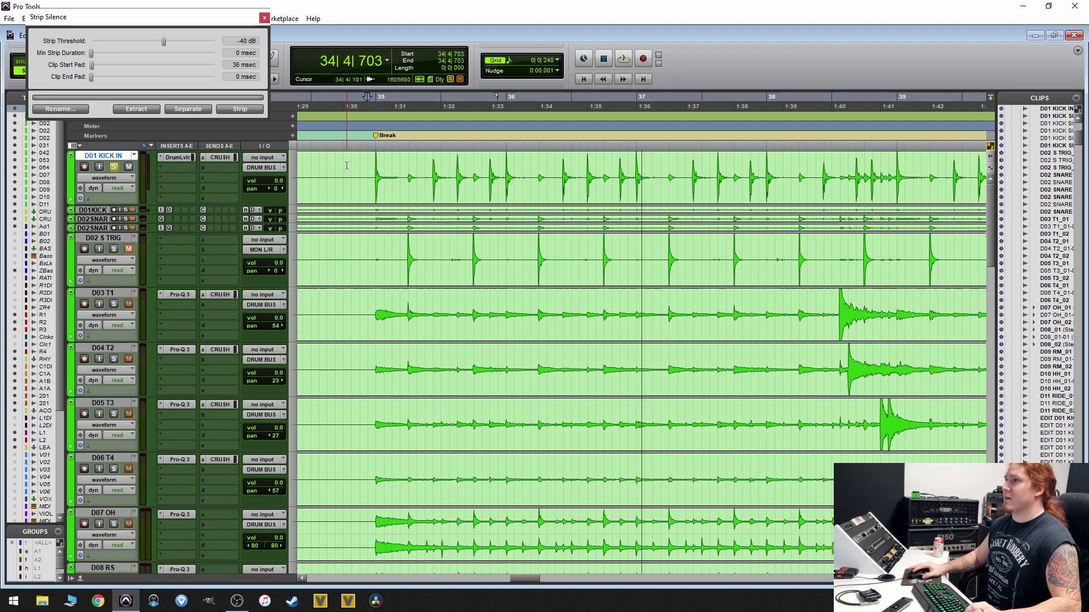
pyautogui.moveTo(400, 172); pyautogui.dragTo(425, 176)
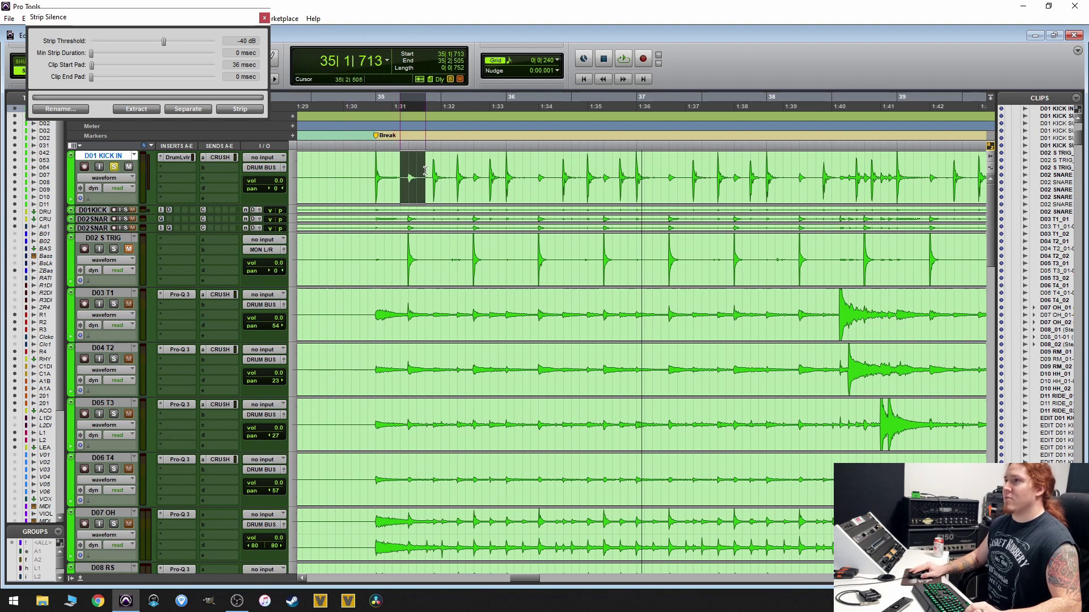
pyautogui.click(371, 165)
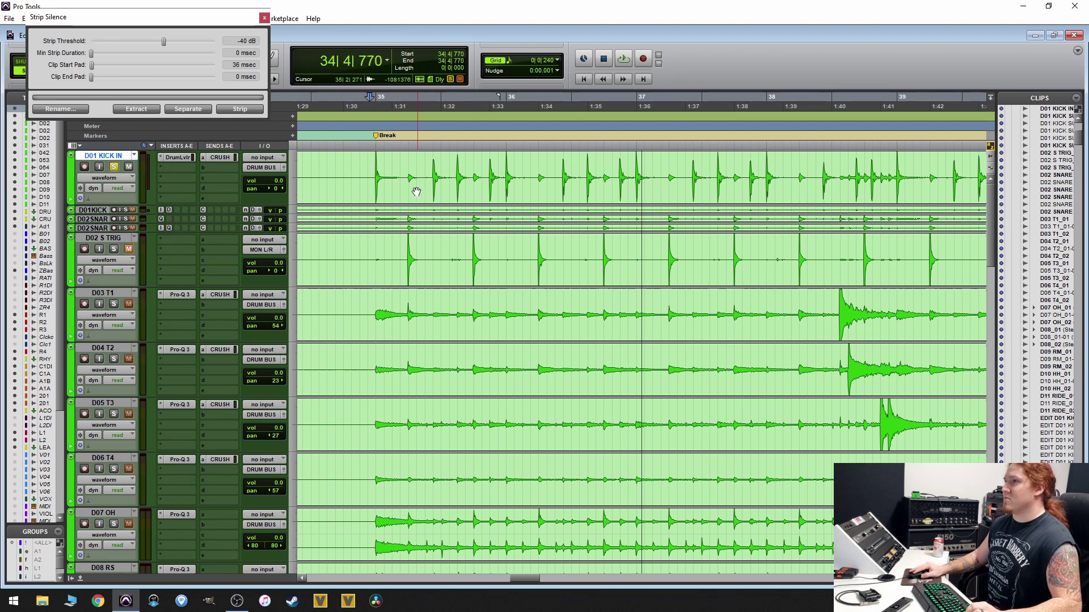
pyautogui.press('space')
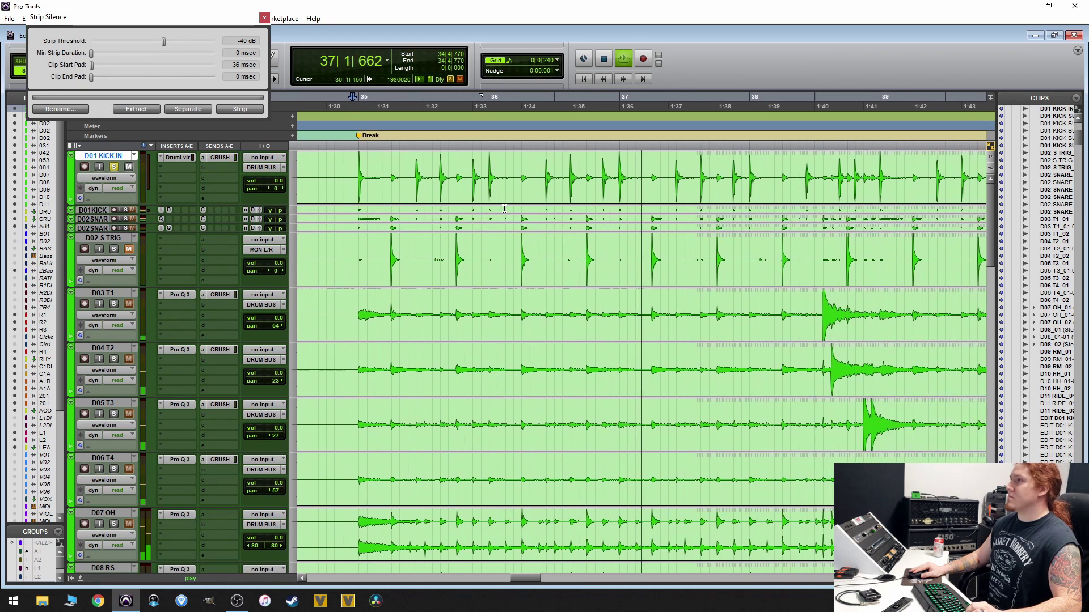
pyautogui.press('space')
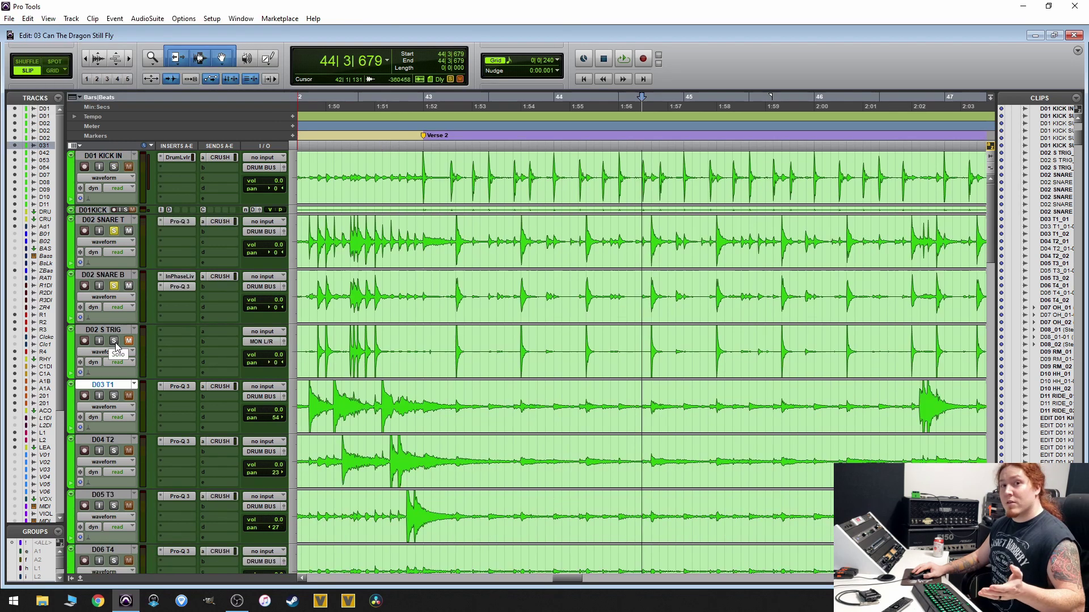
# - Examine the quiet notes between snare hits in Verse 2, selecting 43|2|948 to 43|3|481 on D02 S TRIG
pyautogui.click(452, 238)
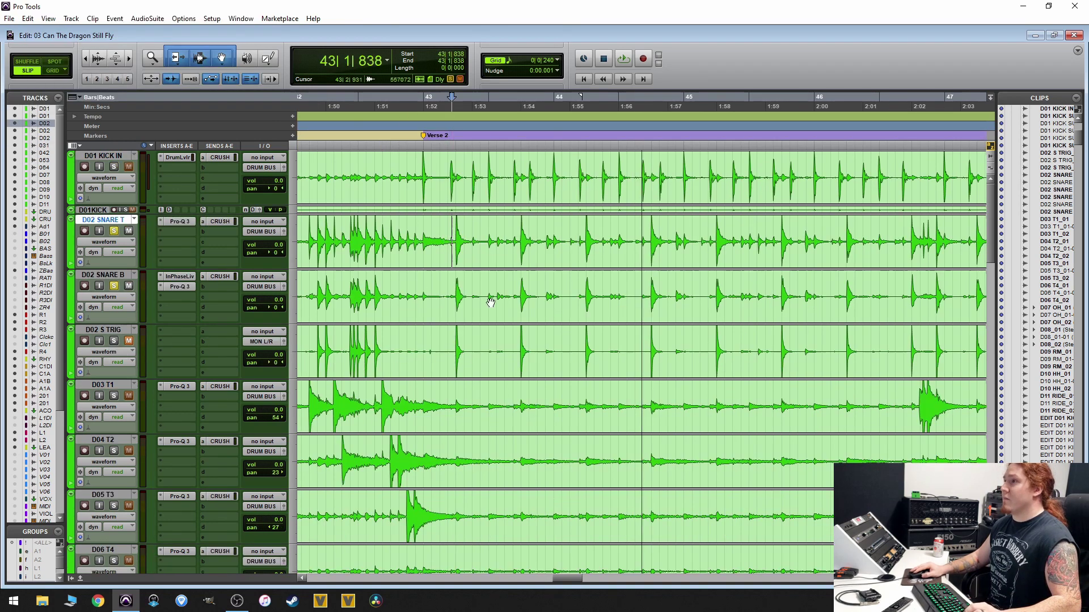
pyautogui.click(491, 353)
pyautogui.hotkey('ctrl', ']')
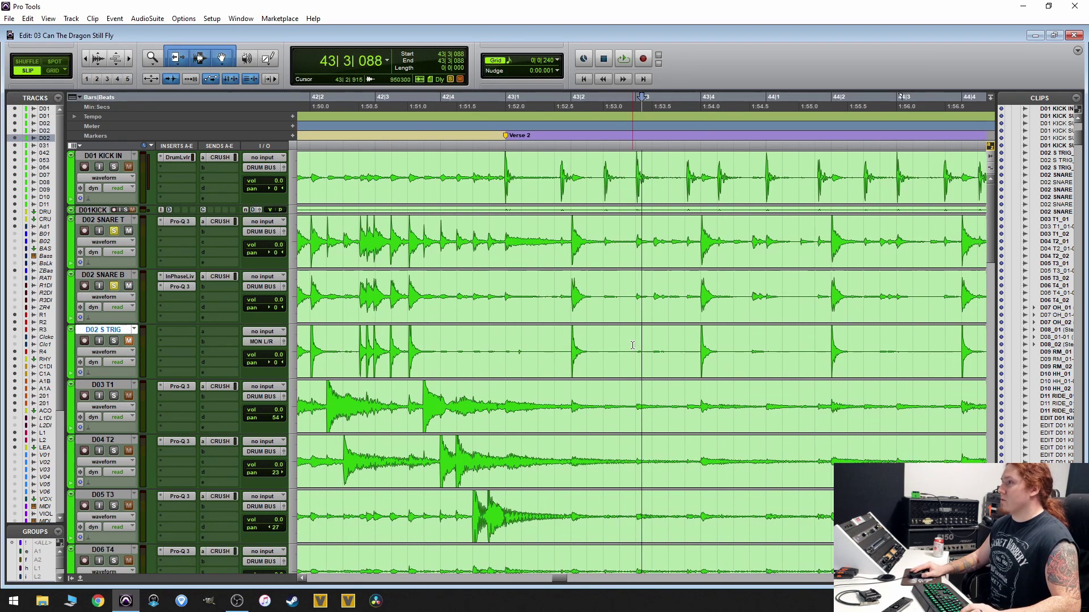
pyautogui.moveTo(633, 346); pyautogui.dragTo(668, 348)
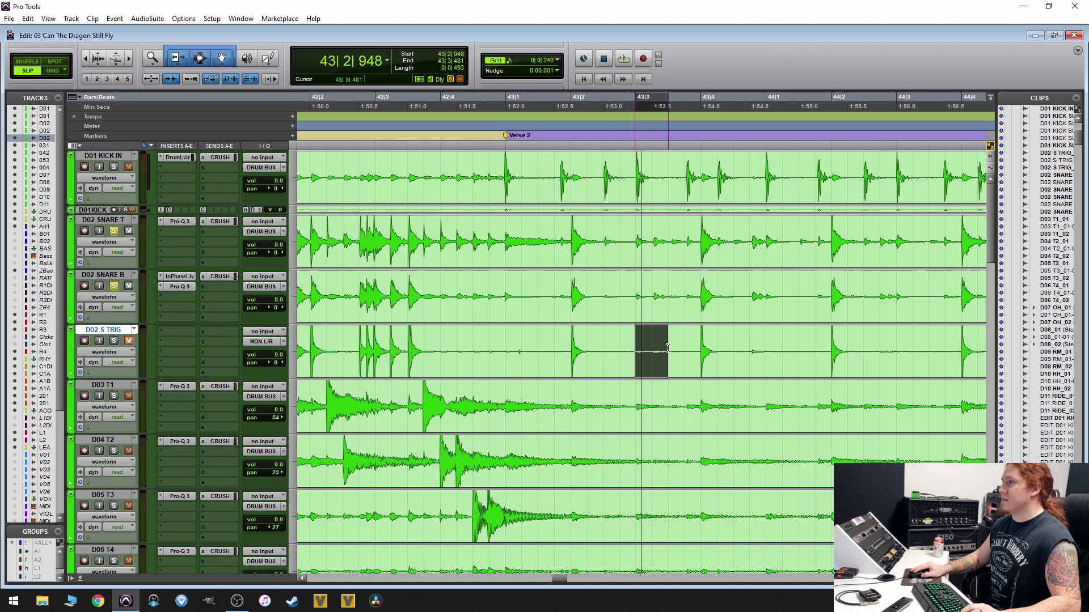
pyautogui.hotkey('ctrl', '[')
# - Audition the soloed snare top and bottom tracks from 43|1|771 in Verse 2
pyautogui.click(600, 241)
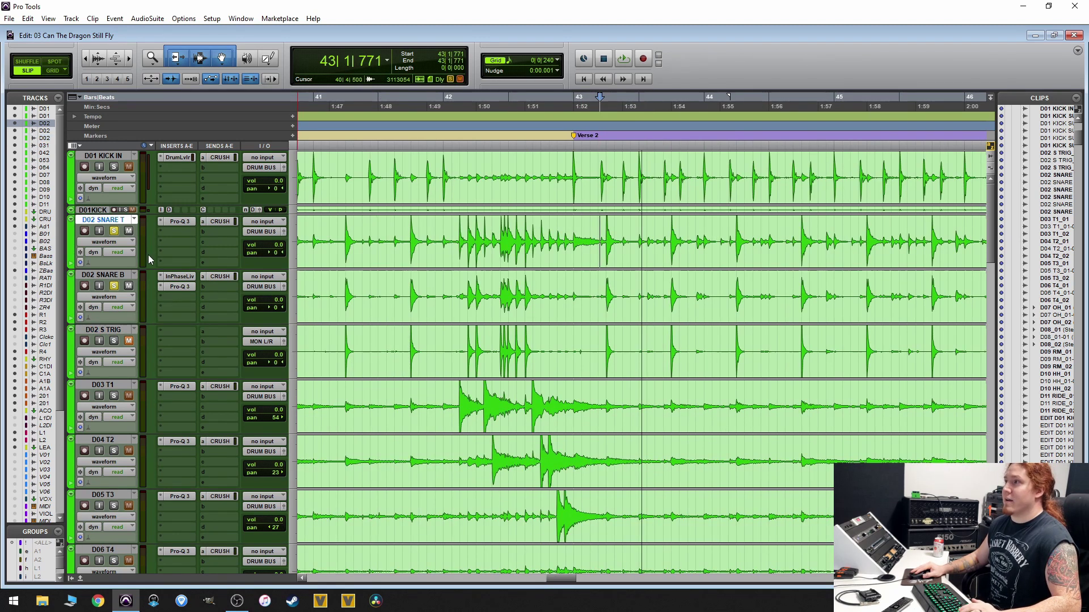
pyautogui.press('space')
pyautogui.hotkey('ctrl', ']')
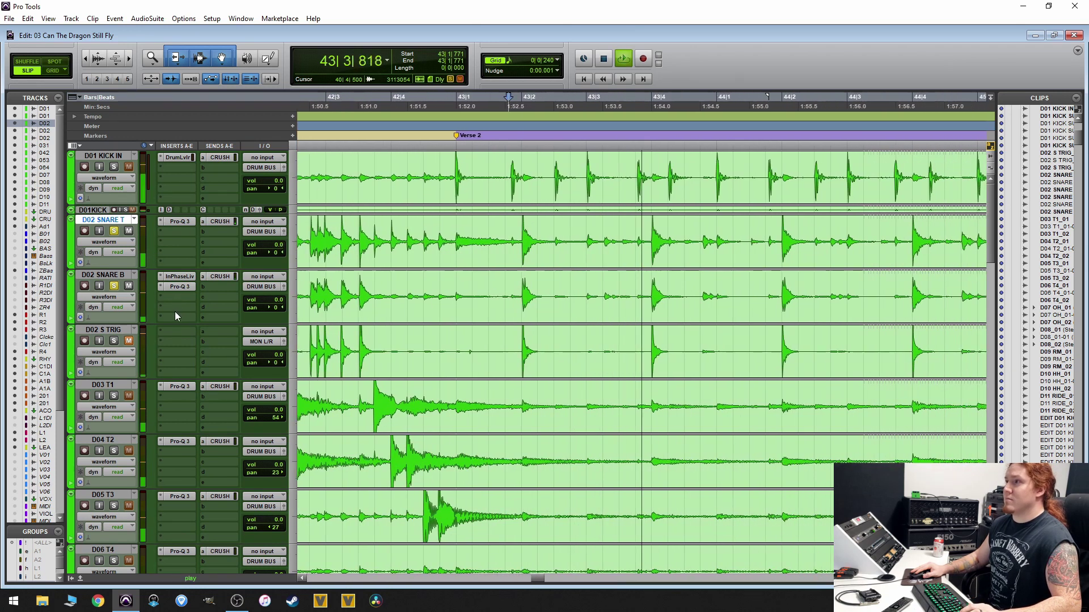
pyautogui.hotkey('ctrl', '[')
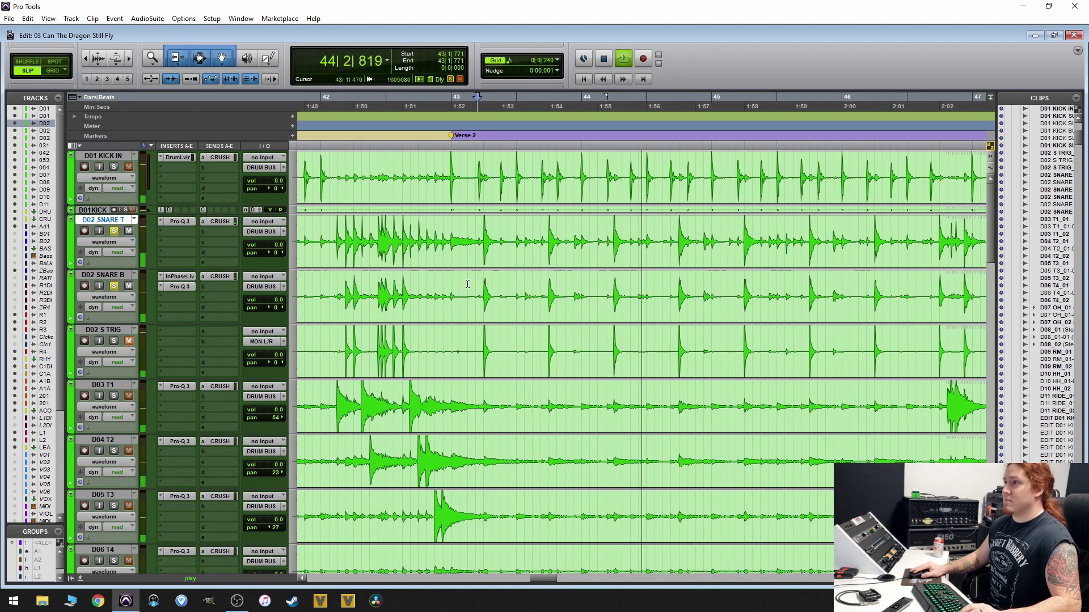
pyautogui.press('space')
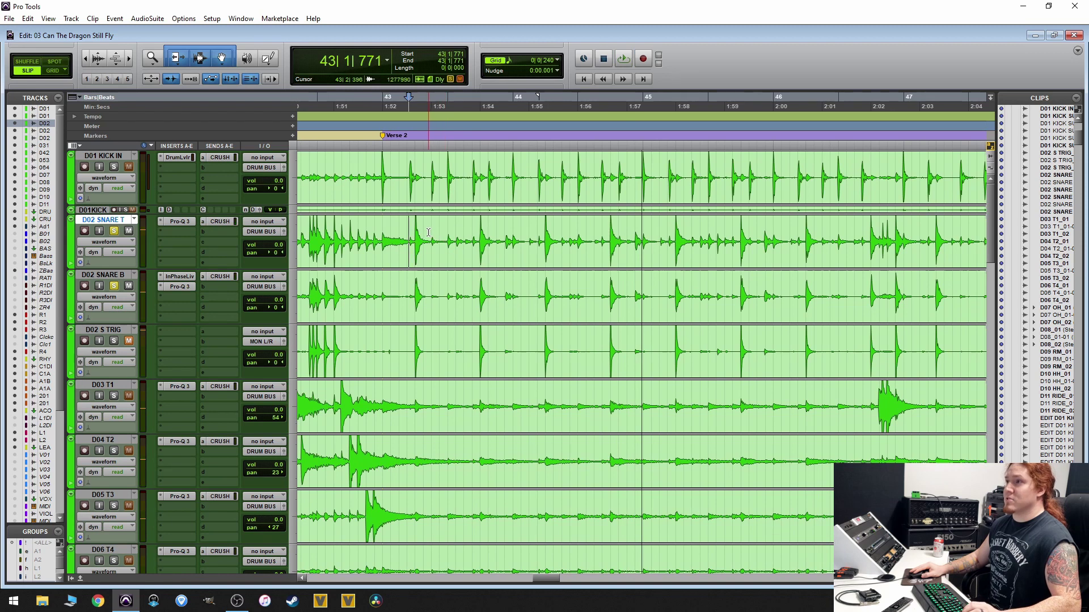
# - Delete the audio between snare hits after 43|2|396 on D02 SNARE T and SNARE B, plus the next two gaps on SNARE T
pyautogui.moveTo(428, 232); pyautogui.dragTo(475, 295)
pyautogui.press('Delete')
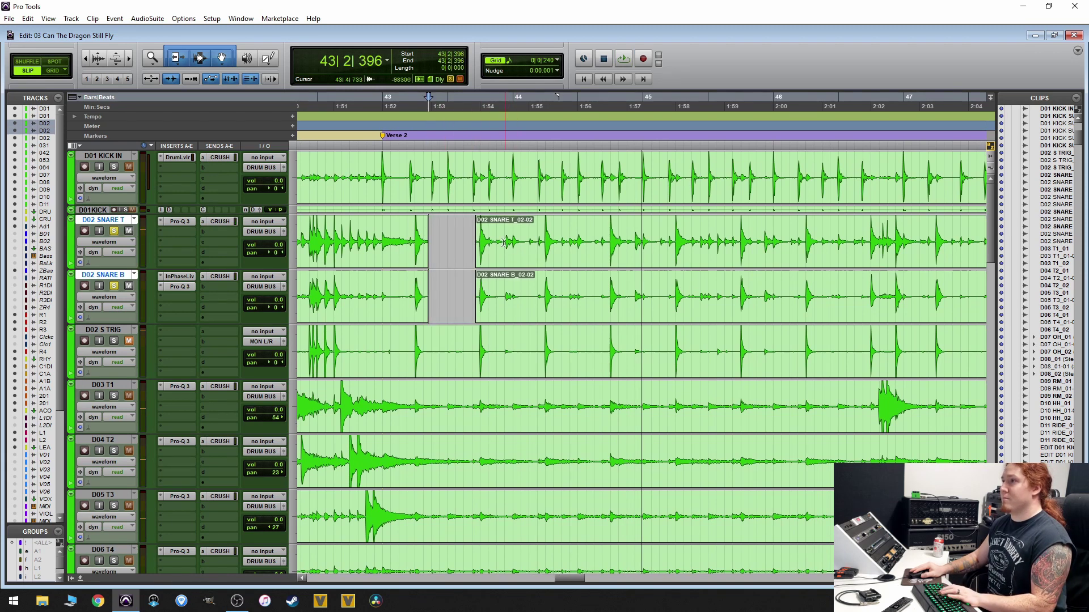
pyautogui.moveTo(497, 241); pyautogui.dragTo(609, 241)
pyautogui.press('Delete')
pyautogui.press('Delete')
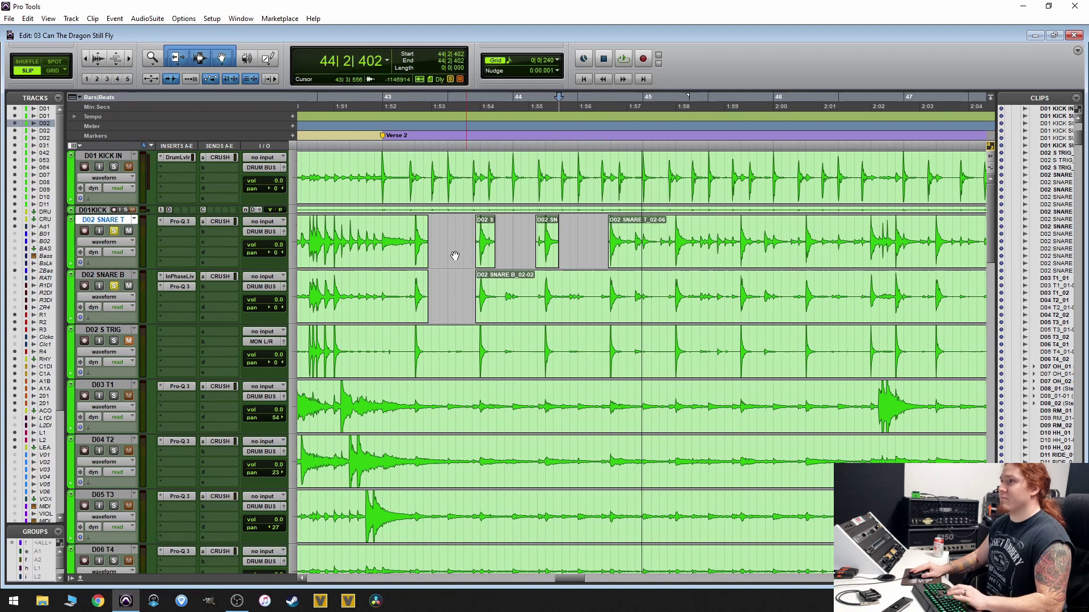
# - Audition the soloed snare top and bottom tracks with the deleted gaps, starting from 43|1|420 in Verse 2
pyautogui.click(396, 237)
pyautogui.press('space')
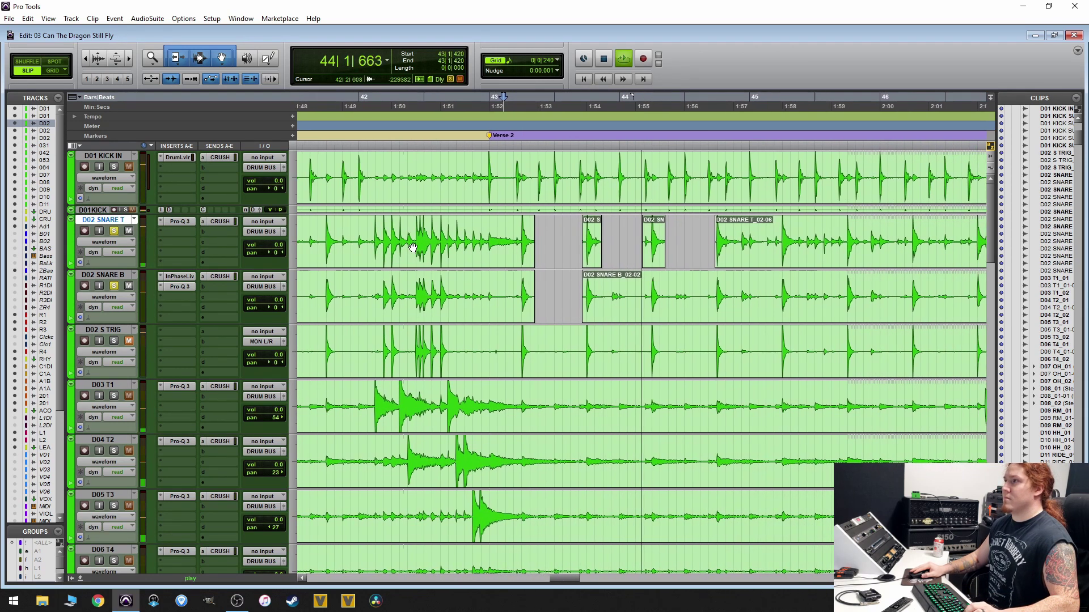
pyautogui.press('space')
# - Undo the gap deletions on D02 SNARE T and D02 SNARE B in Verse 2
pyautogui.hotkey('ctrl', 'z')
pyautogui.hotkey('ctrl', 'z')
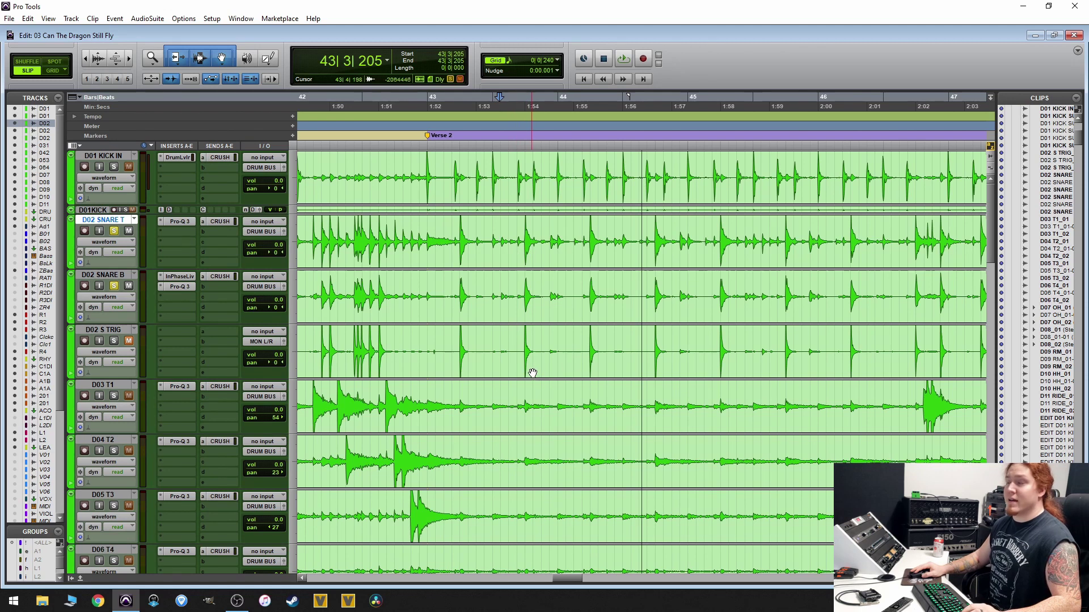
pyautogui.hotkey('ctrl', '[')
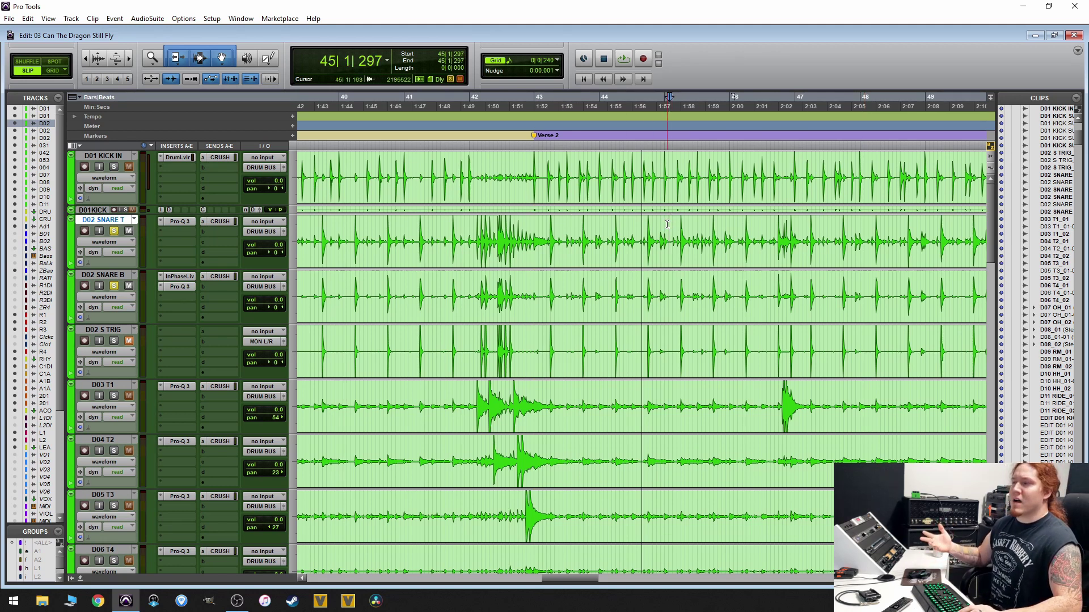
# - Clear the snare solos and audition the drum tracks together from 44|2|669 in Verse 2
pyautogui.hotkey('ctrl', ']')
pyautogui.click(557, 231)
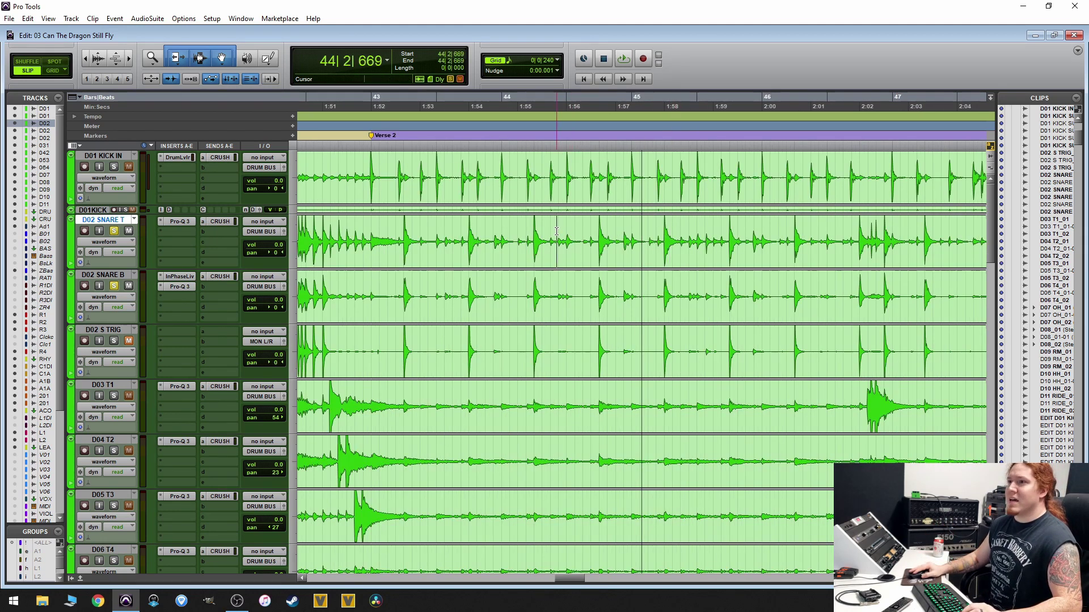
pyautogui.click(115, 341)
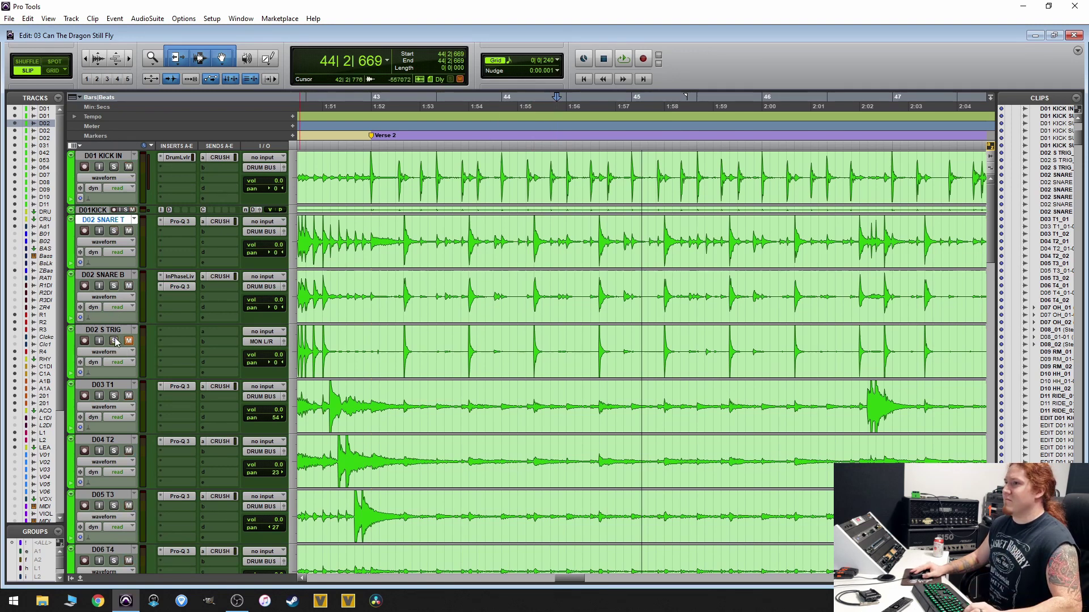
pyautogui.press('space')
pyautogui.hotkey('ctrl', '[')
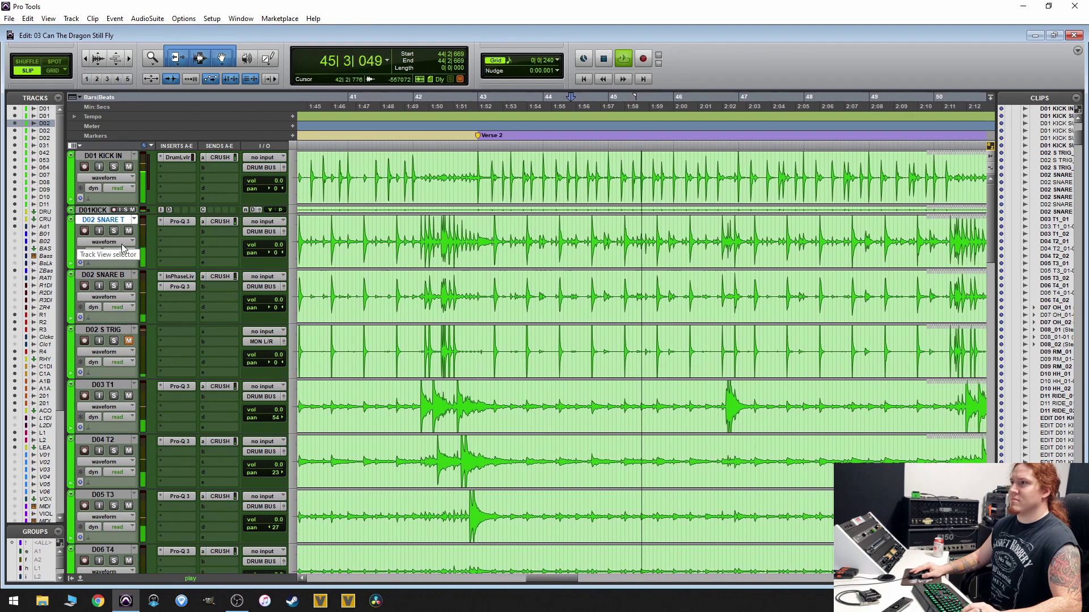
pyautogui.press('space')
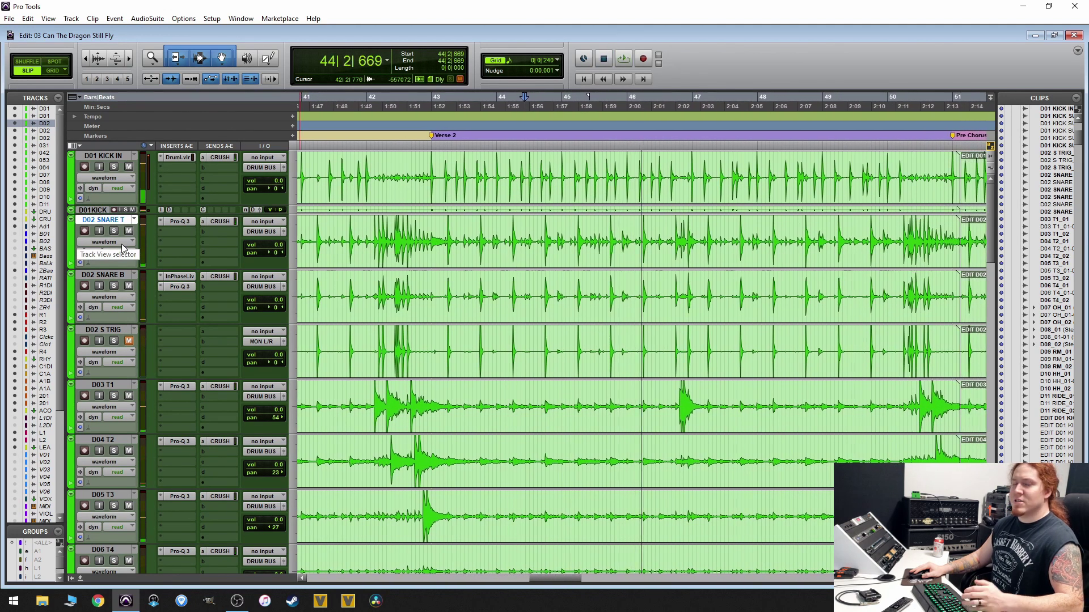
# - Examine the snare hits across the song sections, checking around 48|1|446, 61|4|911 and 42|4|711
pyautogui.click(764, 225)
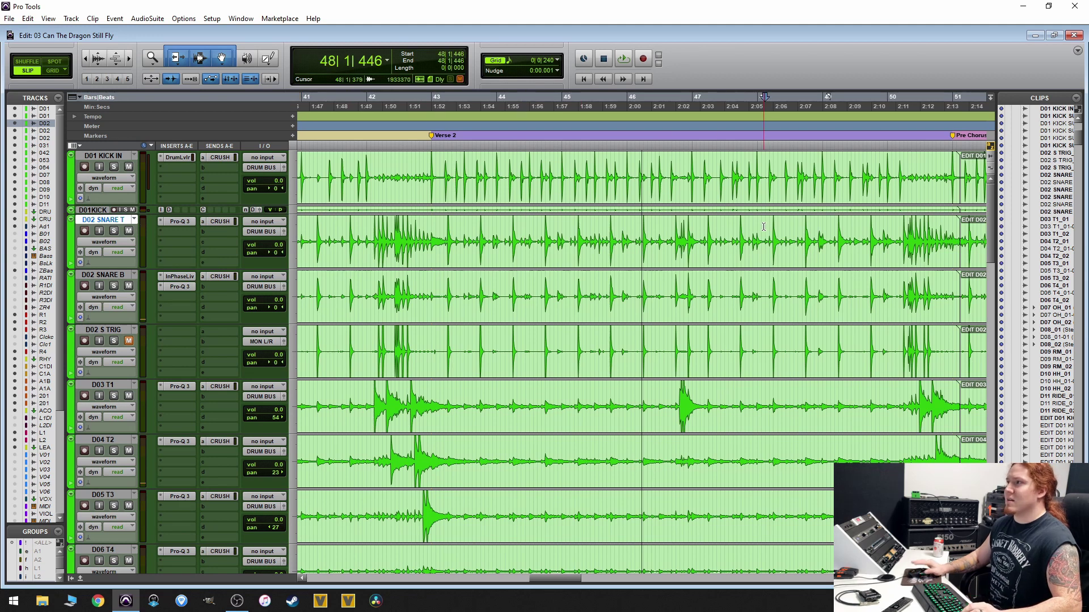
pyautogui.hotkey('ctrl', '[')
pyautogui.hotkey('ctrl', '[')
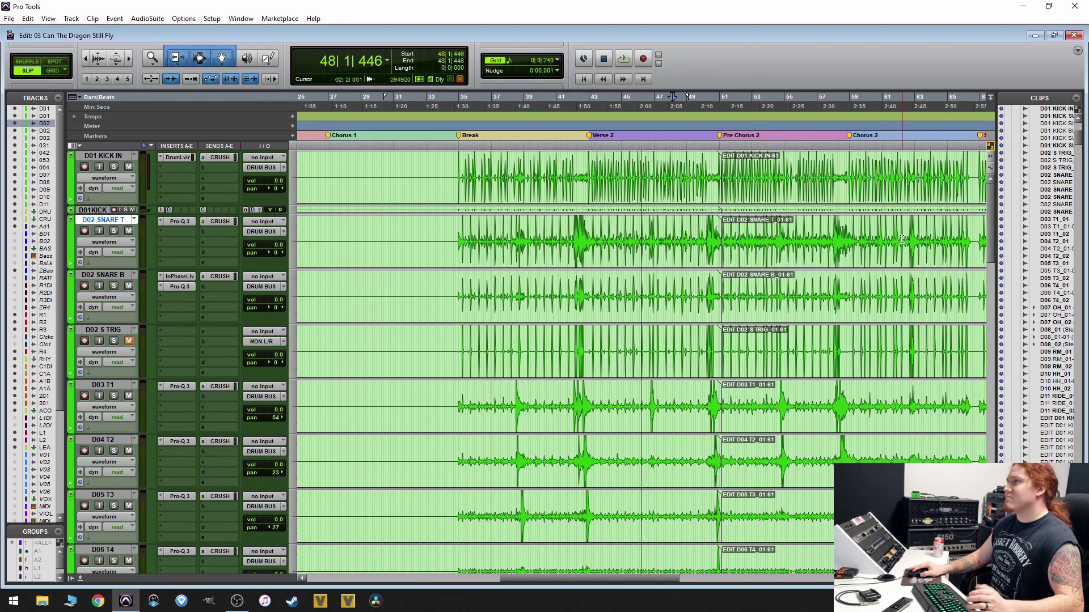
pyautogui.click(898, 236)
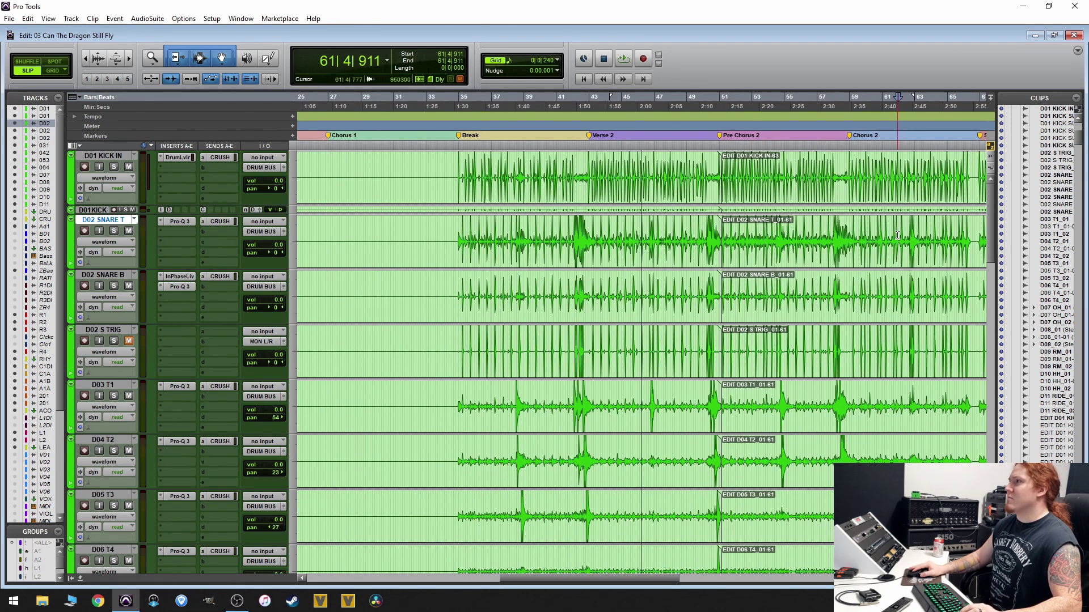
pyautogui.hotkey('ctrl', '[')
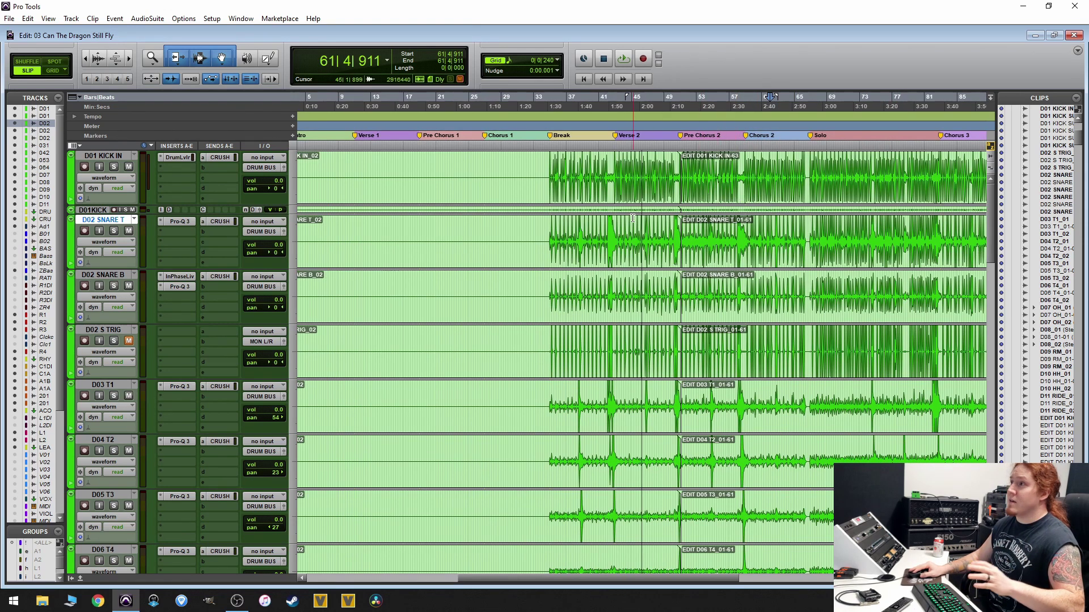
pyautogui.click(612, 231)
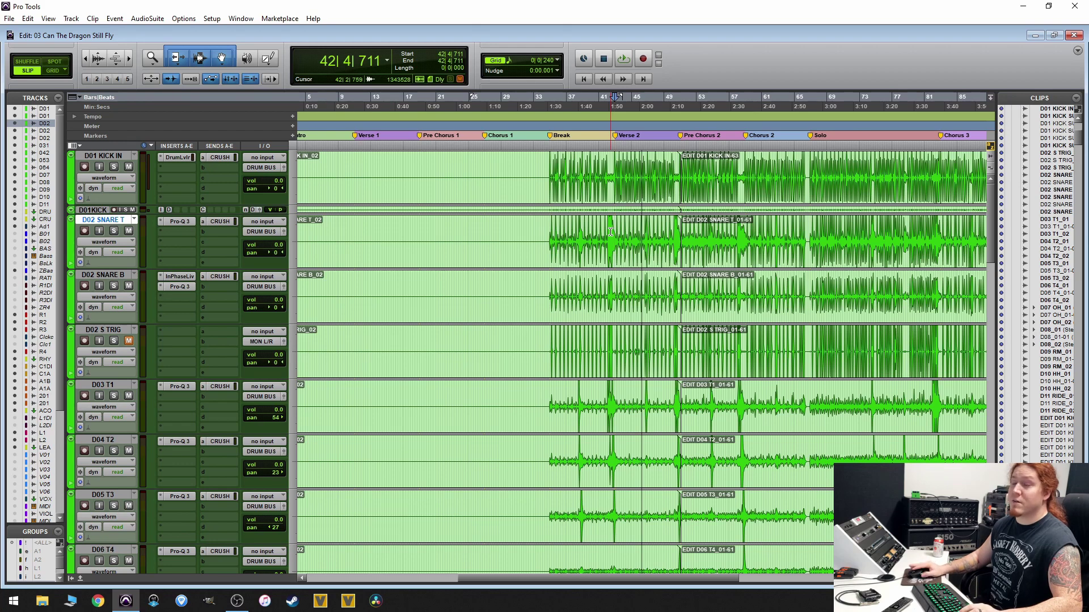
# - Select Verse 2 from 43|1|000 to 51|1|000 across the grouped drum tracks and separate it into its own clips
pyautogui.moveTo(717, 193); pyautogui.dragTo(475, 192)
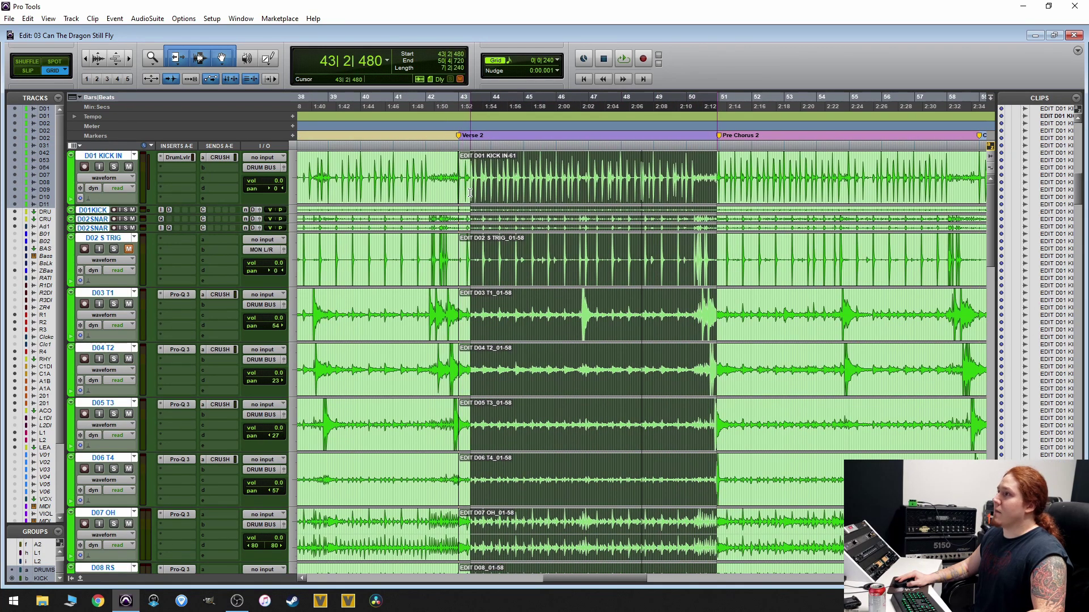
pyautogui.click(712, 164)
pyautogui.hotkey('ctrl', ']')
pyautogui.hotkey('ctrl', ']')
pyautogui.hotkey('ctrl', ']')
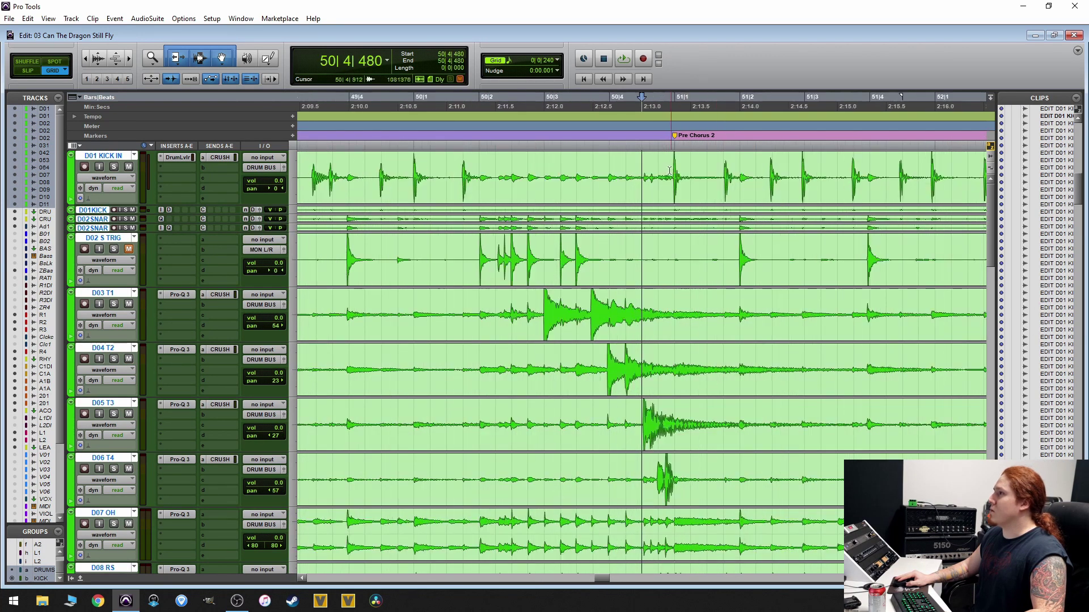
pyautogui.click(676, 161)
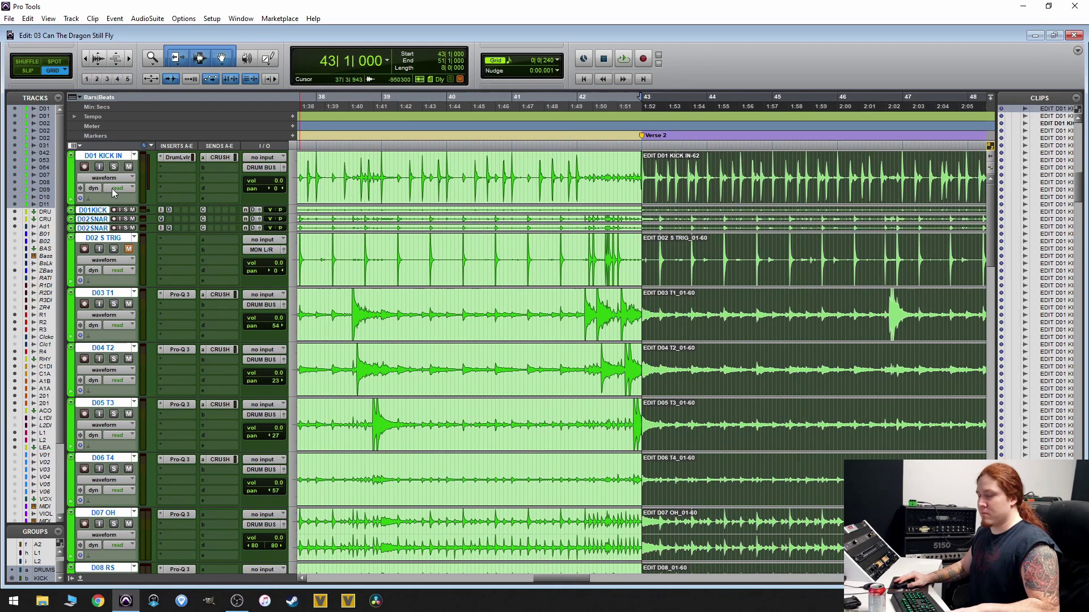
# - Solo D01 KICK IN and audition it from the start of Verse 2 at 43|1|000
pyautogui.click(114, 167)
pyautogui.press('space')
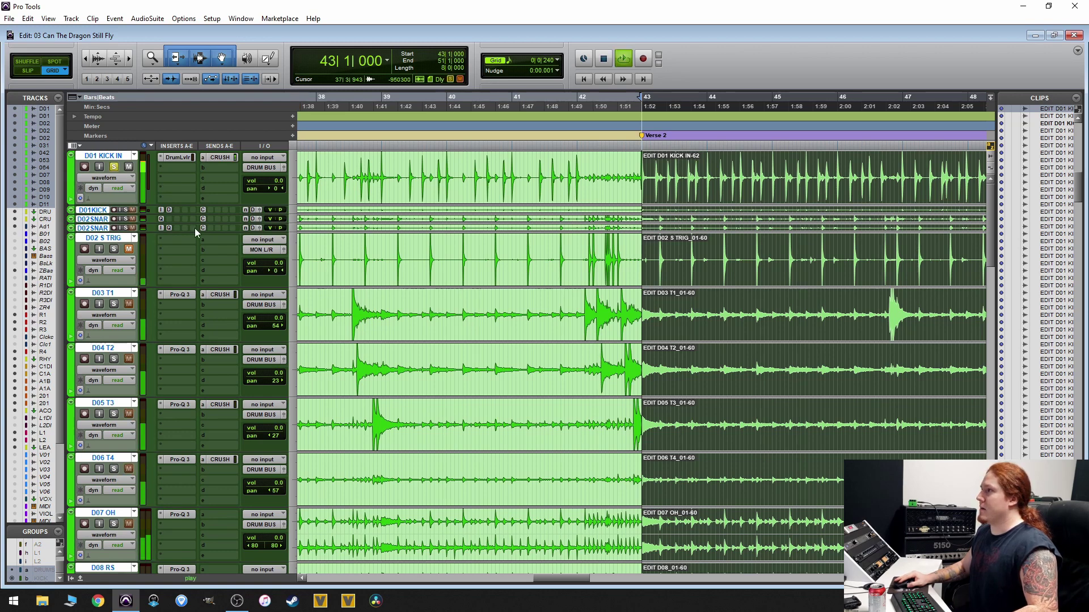
pyautogui.hotkey('ctrl', ']')
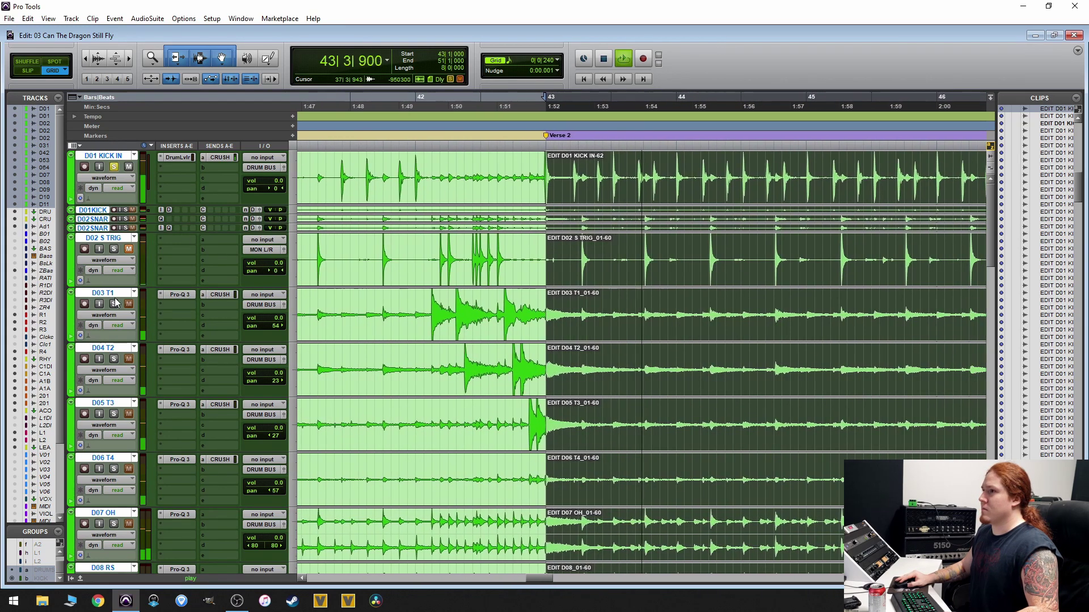
pyautogui.press('space')
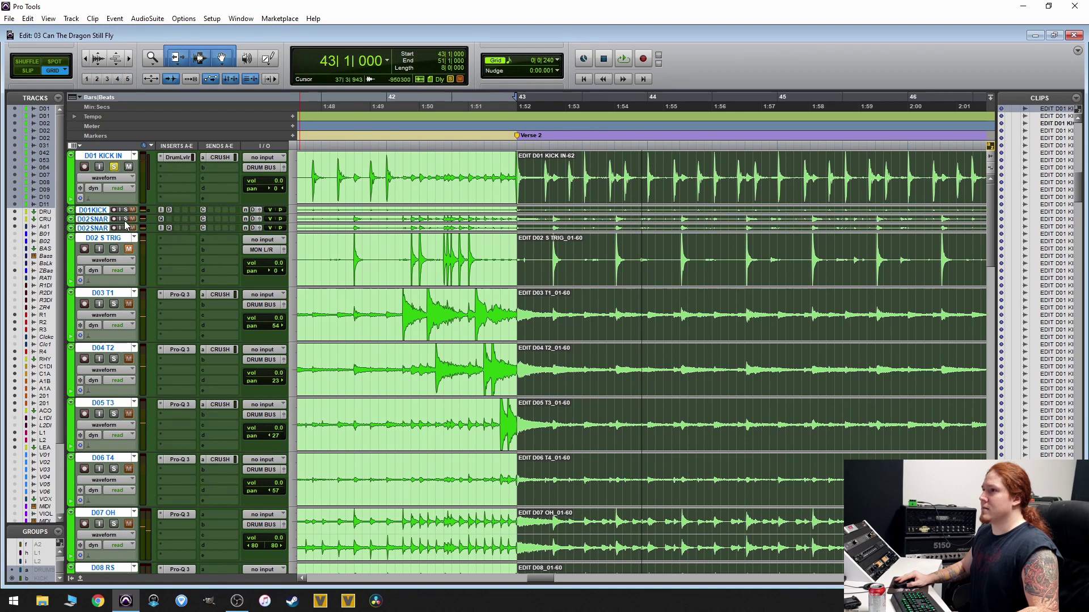
# - Audition the soloed D02 SNARE T track from the start of Verse 2 at 43|1|000
pyautogui.hotkey('ctrl', '[')
pyautogui.press('space')
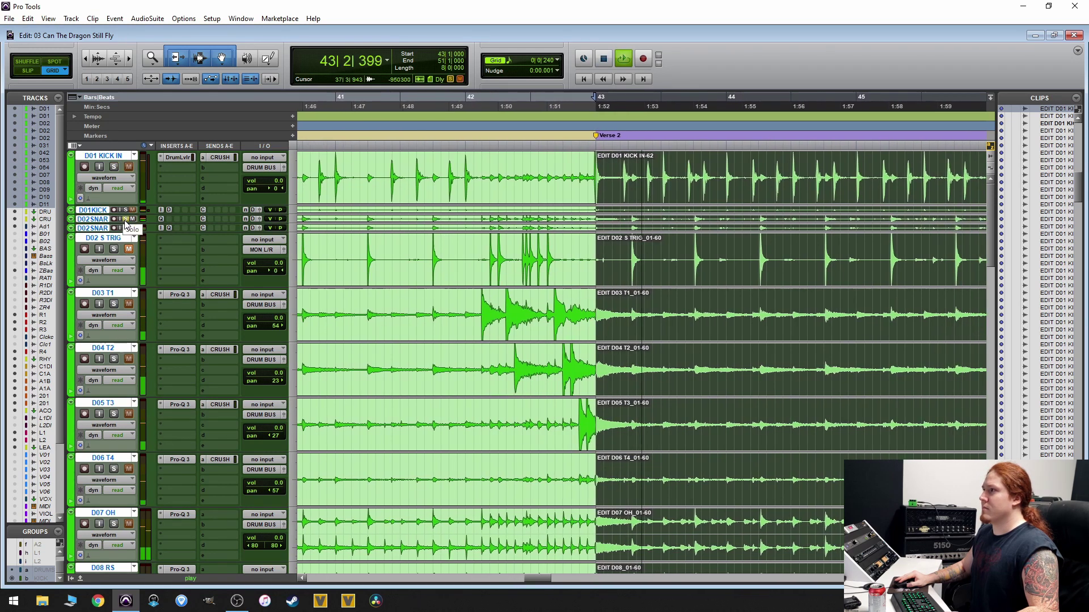
pyautogui.press('space')
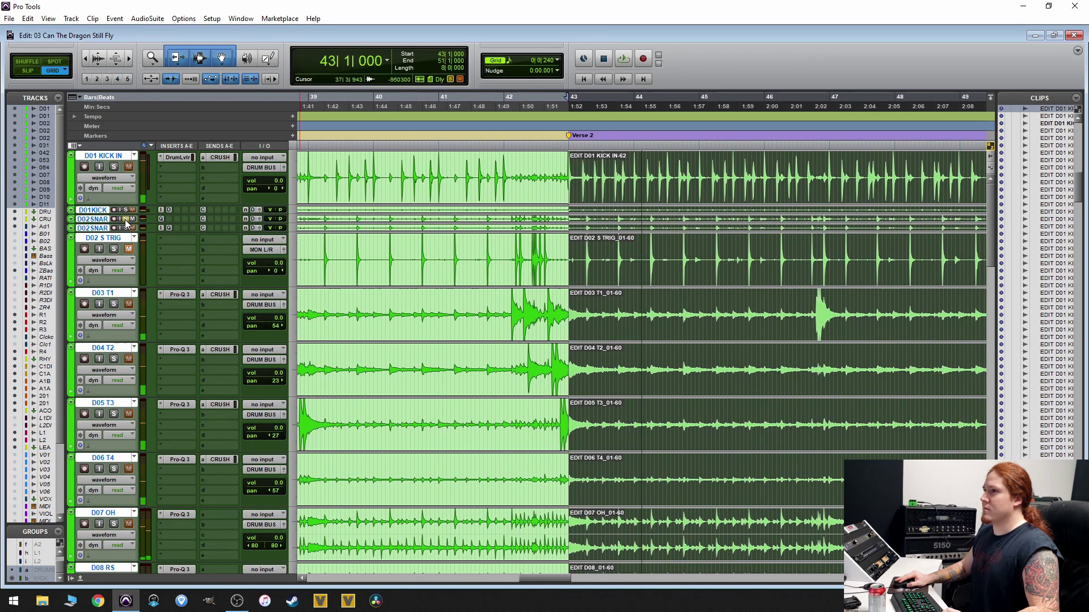
# - Solo the four tom tracks, D03 T1 to D06 T4, and audition the fill into Pre Chorus 2 from 50|1|480
pyautogui.click(114, 305)
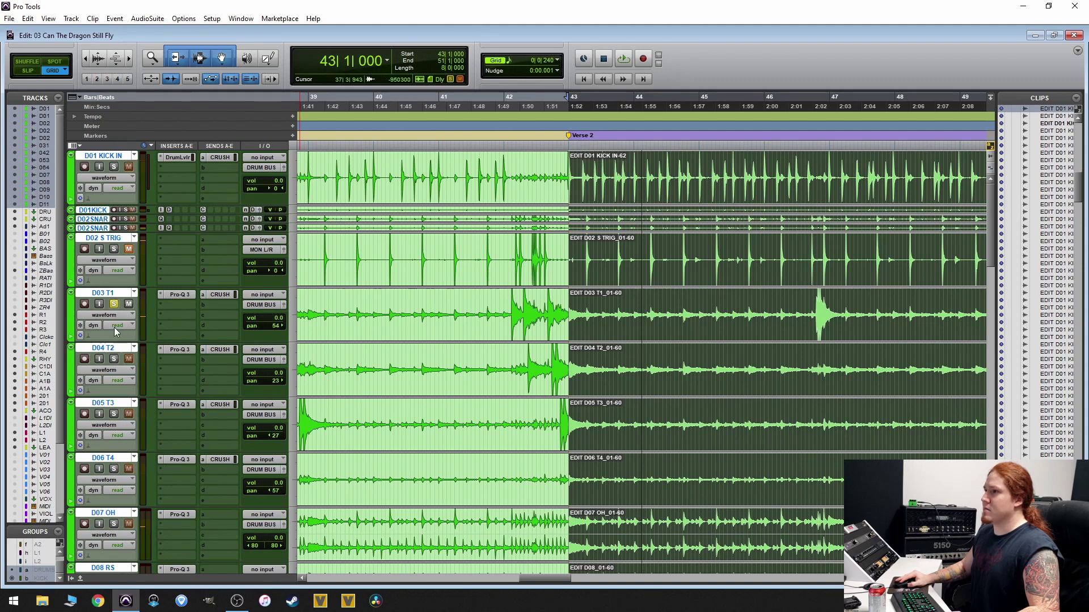
pyautogui.moveTo(114, 359); pyautogui.dragTo(114, 469)
pyautogui.press('space')
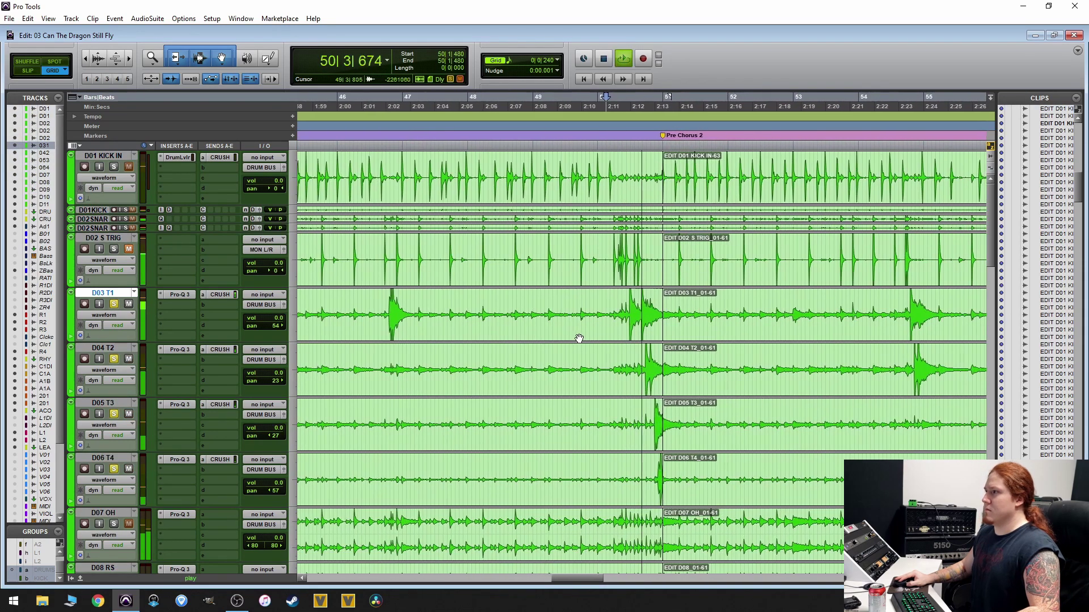
pyautogui.press('space')
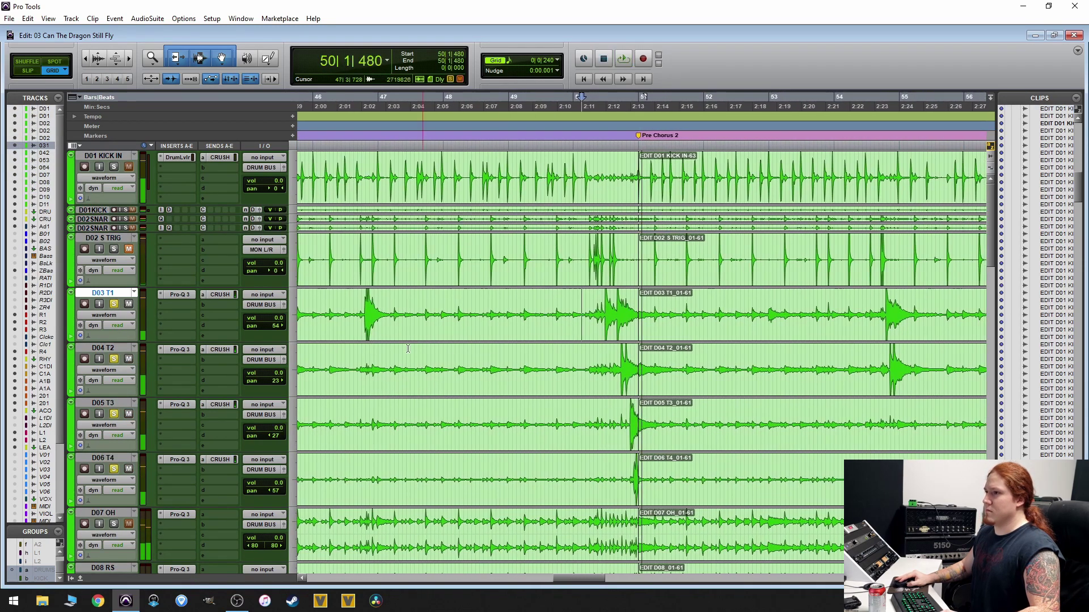
# - Solo D07 OH, select its Verse 2 clip and audition it from 43|1|000
pyautogui.keyDown('ctrl'); pyautogui.click(114, 524); pyautogui.keyUp('ctrl')
pyautogui.click(633, 527)
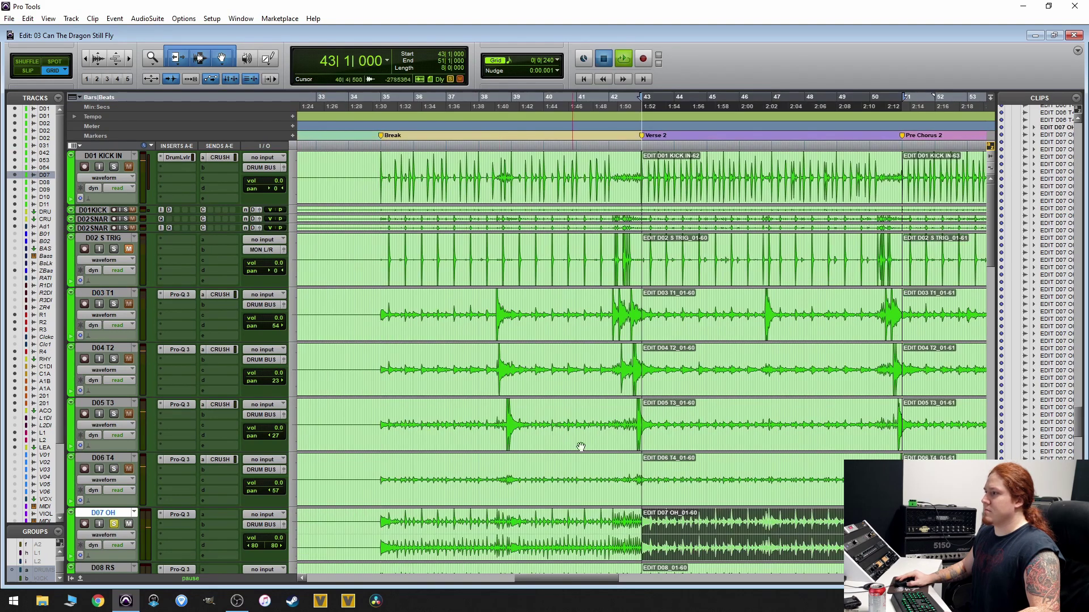
pyautogui.scroll(-1, 633, 377)
pyautogui.press('space')
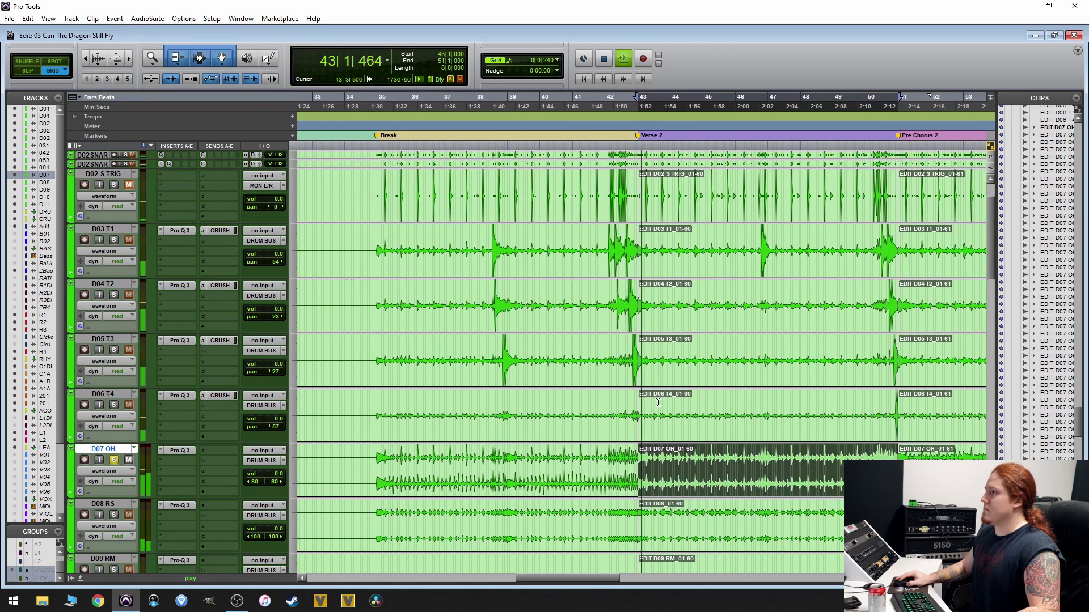
pyautogui.scroll(1, 713, 384)
pyautogui.scroll(-2, 712, 384)
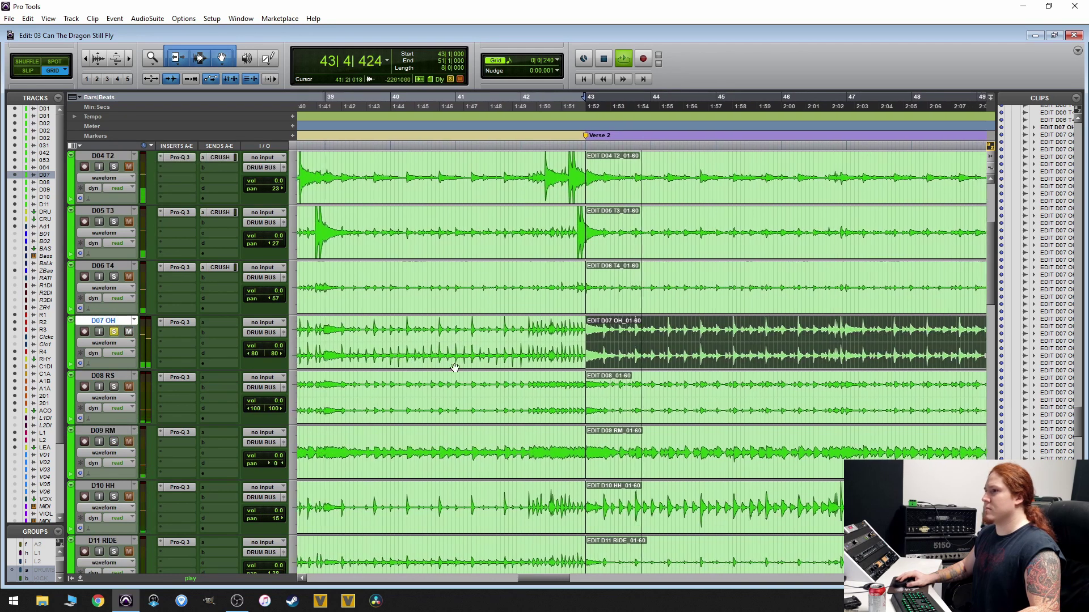
pyautogui.press('space')
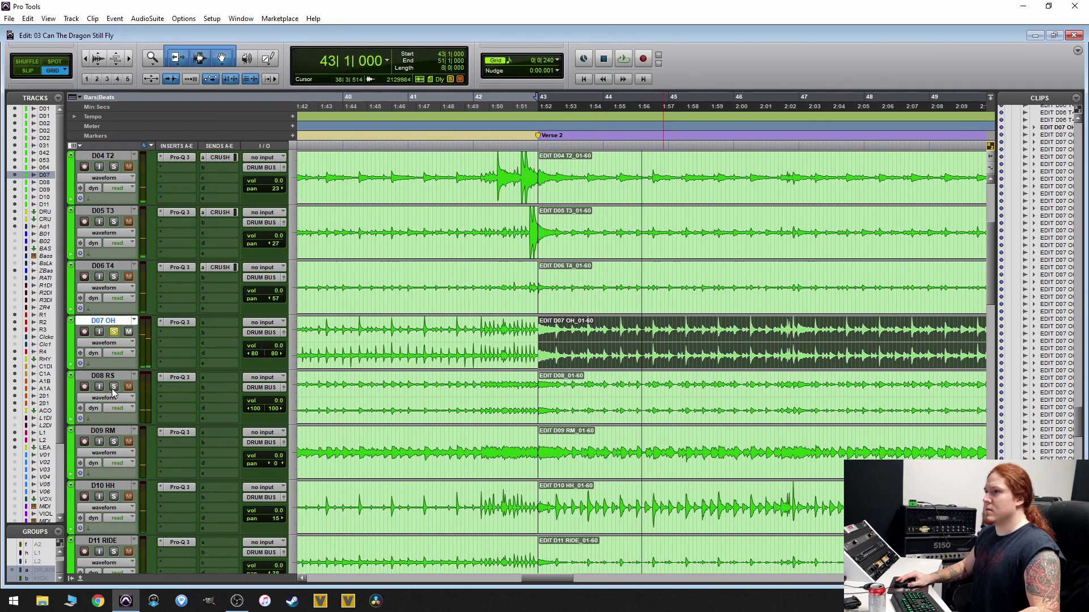
# - Solo D08 RS and audition it from the start of Verse 2 at 43|1|000
pyautogui.click(113, 387)
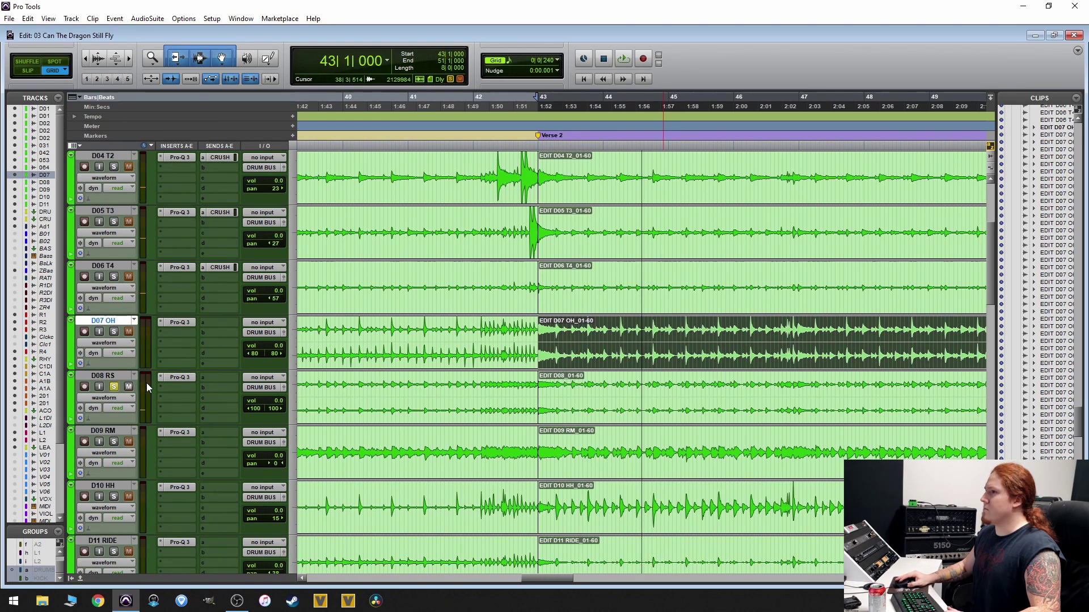
pyautogui.hotkey('ctrl', '[')
pyautogui.press('space')
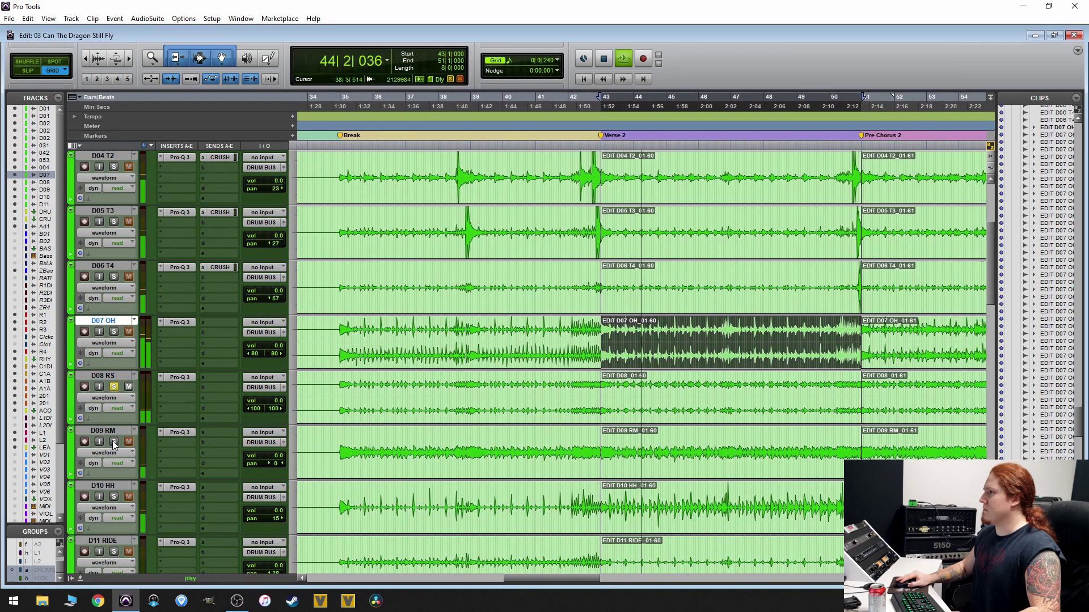
pyautogui.hotkey('ctrl', ']')
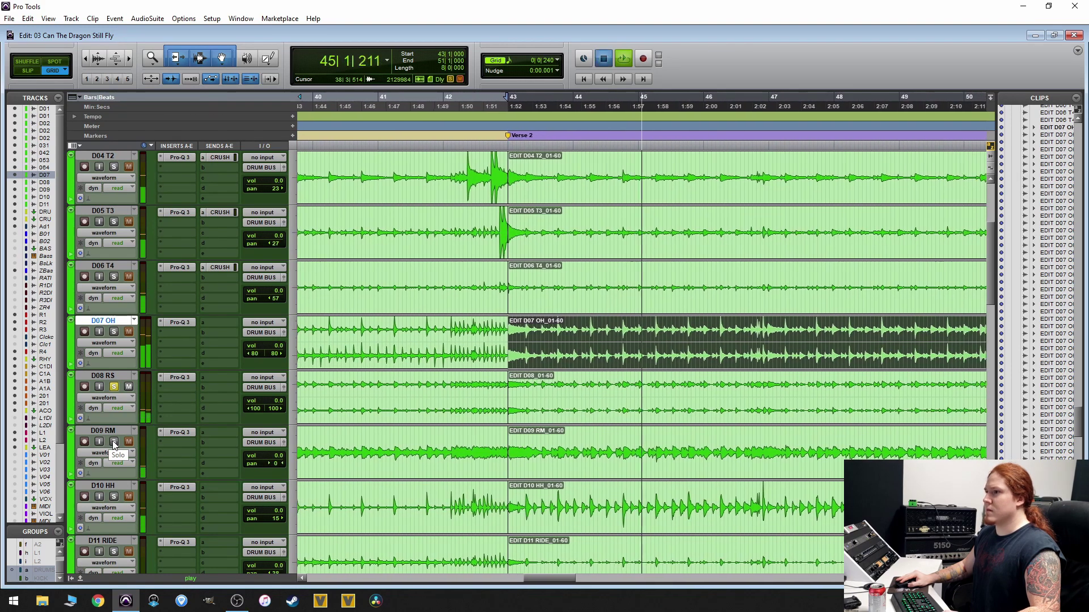
pyautogui.press('space')
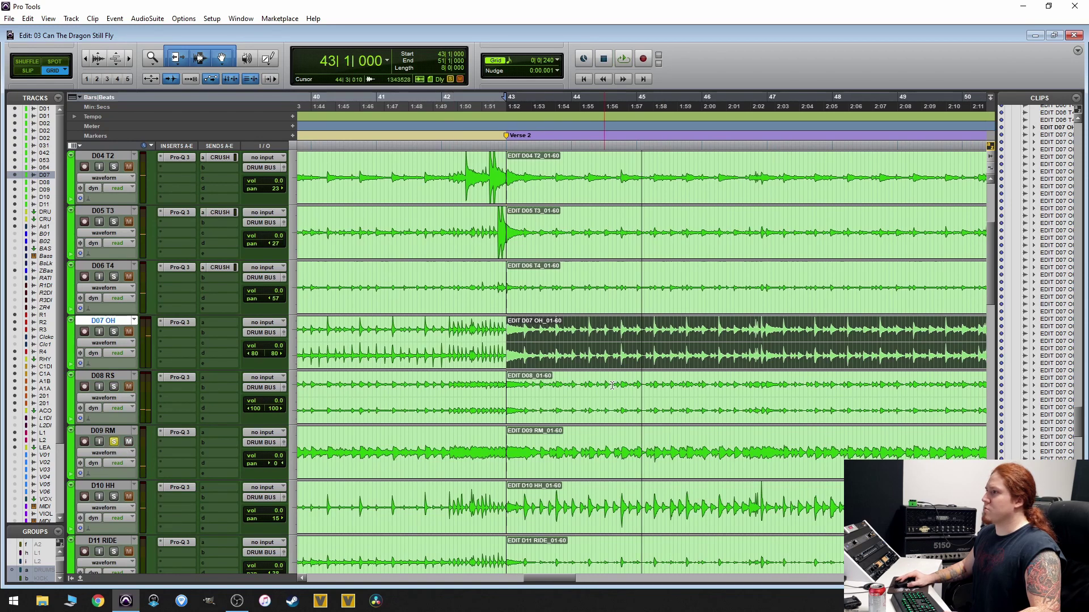
# - Select the Verse 2 clip on the soloed D09 RM track and audition it from 43|1|000
pyautogui.click(597, 456)
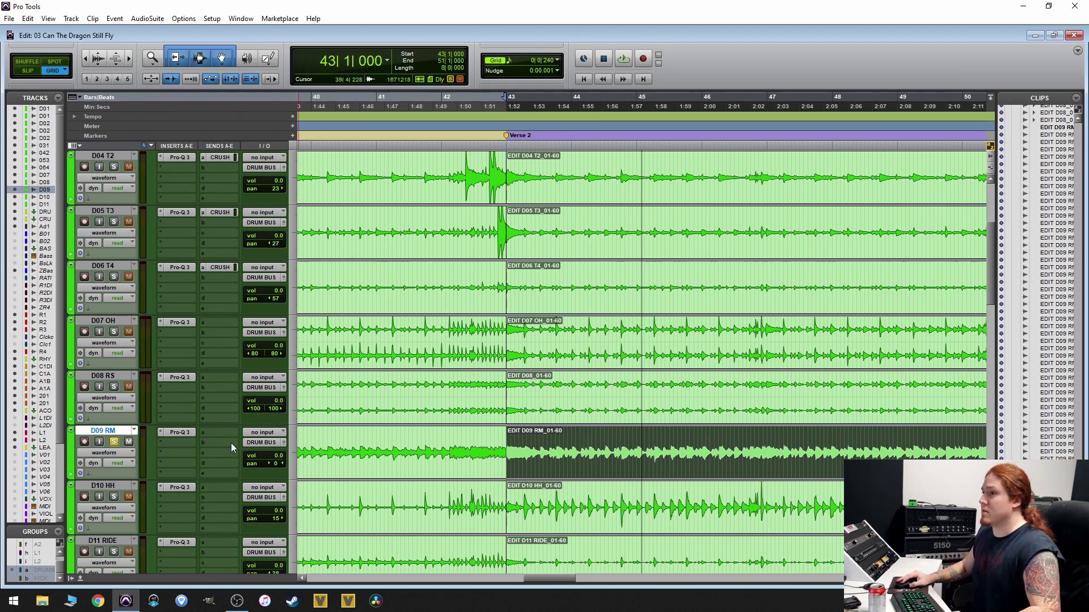
pyautogui.press('space')
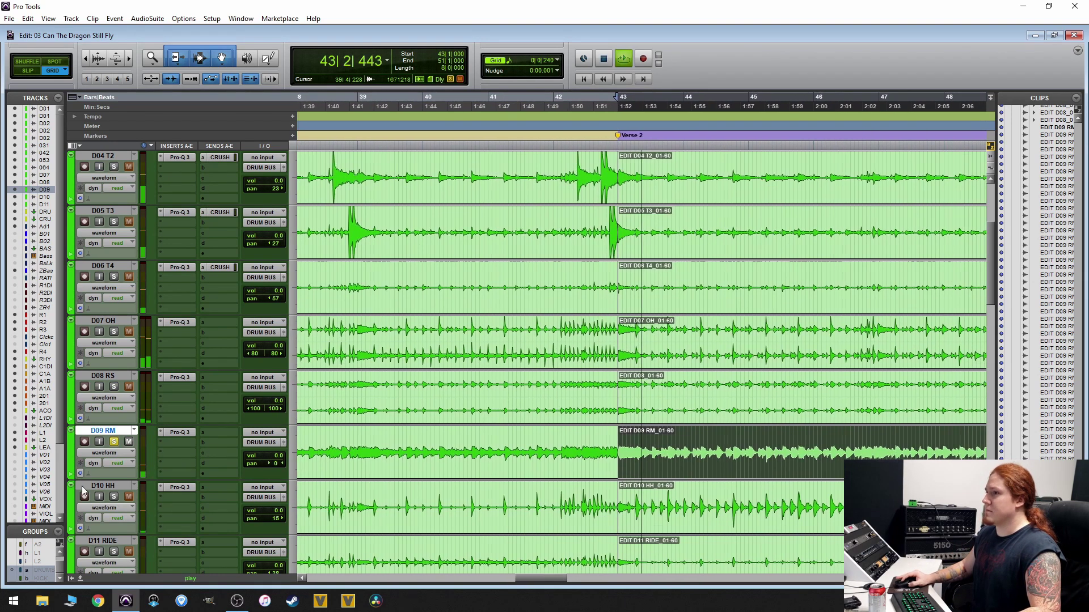
pyautogui.hotkey('ctrl', '[')
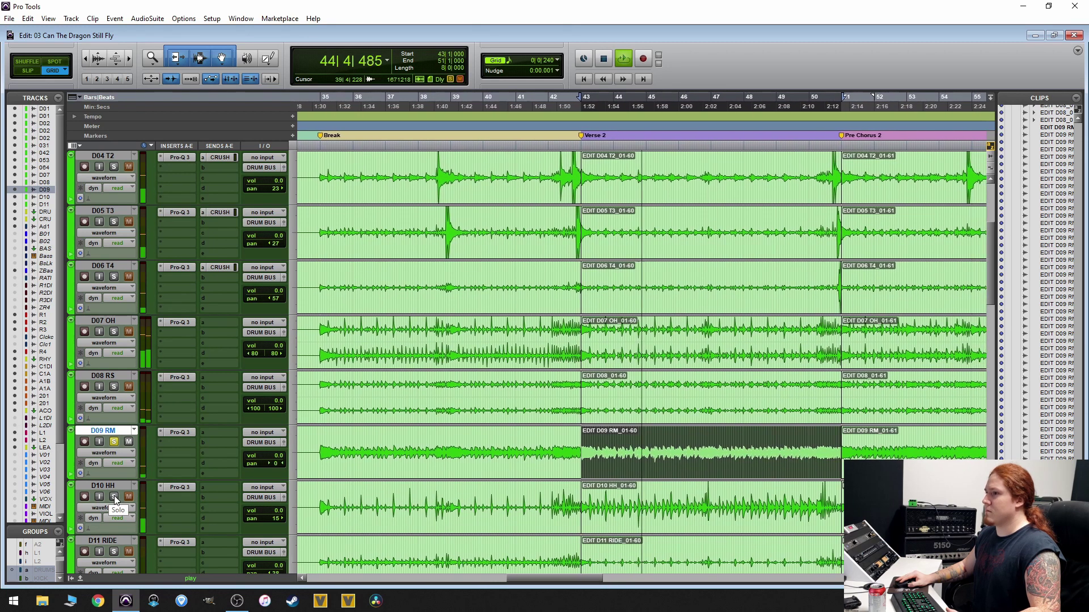
pyautogui.press('space')
# - Solo D10 HH and audition it from the start of Verse 2 at 43|1|000
pyautogui.press('space')
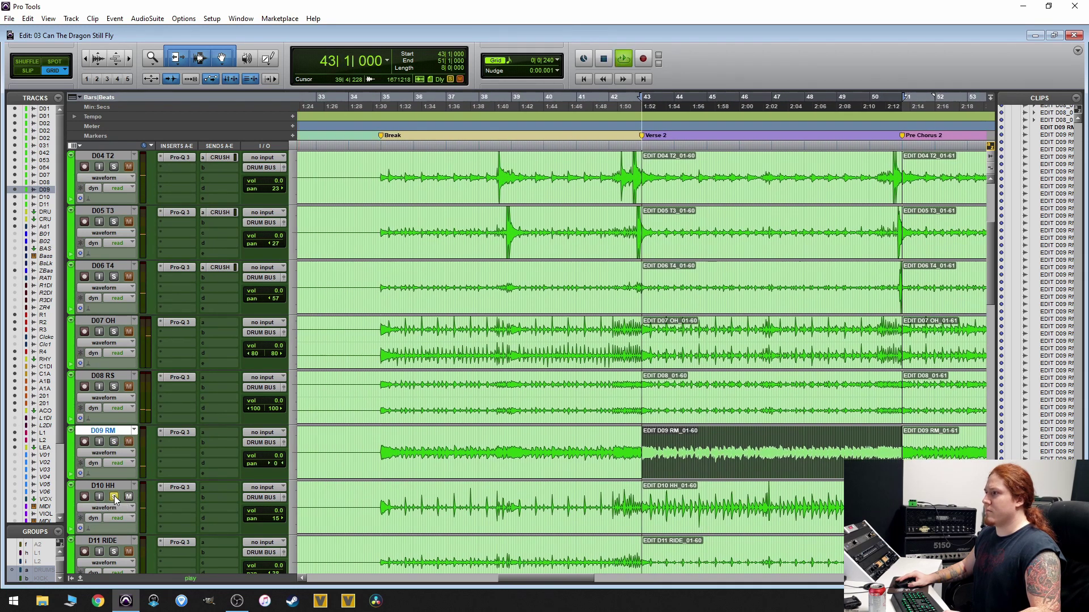
pyautogui.hotkey('ctrl', ']')
pyautogui.hotkey('ctrl', '[')
pyautogui.hotkey('ctrl', '[')
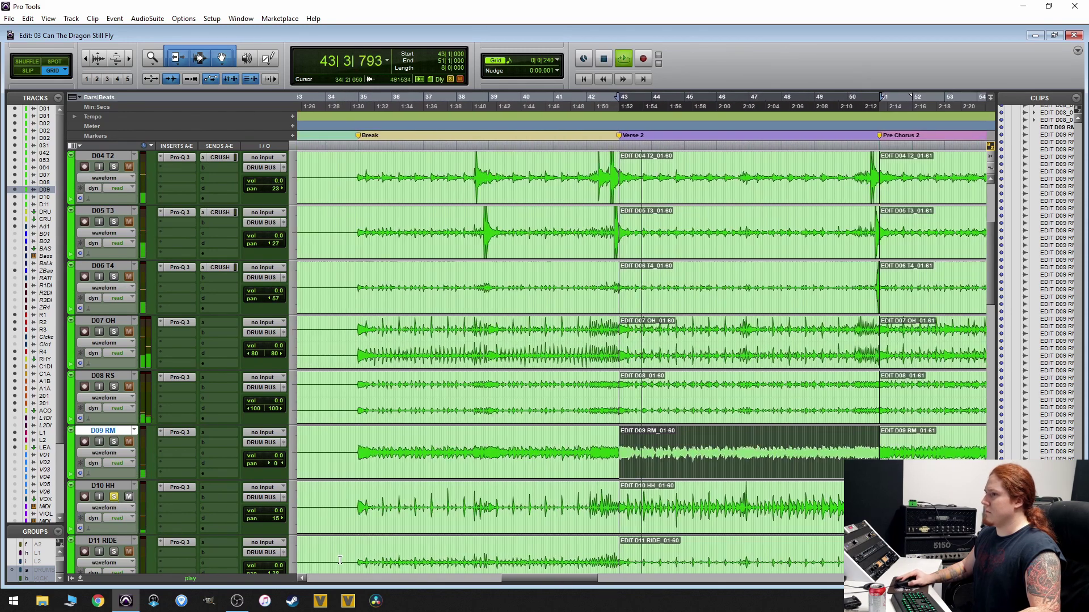
pyautogui.scroll(-3, 876, 450)
pyautogui.hotkey('ctrl', '[')
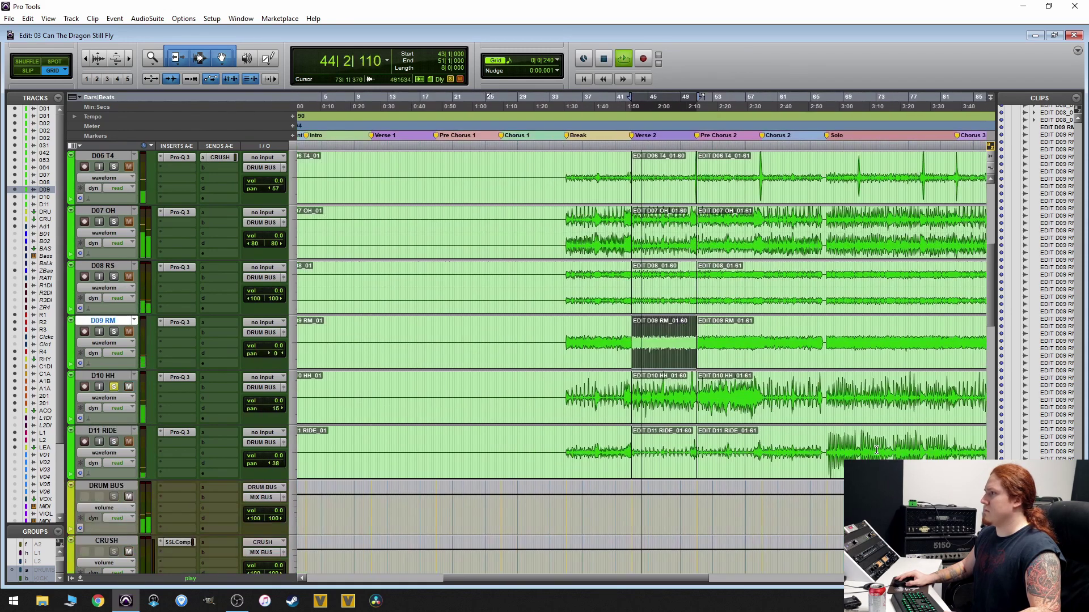
pyautogui.press('space')
# - Solo D11 RIDE, audition it from 66|3|720 at the start of the Solo section, and clear its solo
pyautogui.click(827, 454)
pyautogui.keyDown('ctrl'); pyautogui.click(118, 441); pyautogui.keyUp('ctrl')
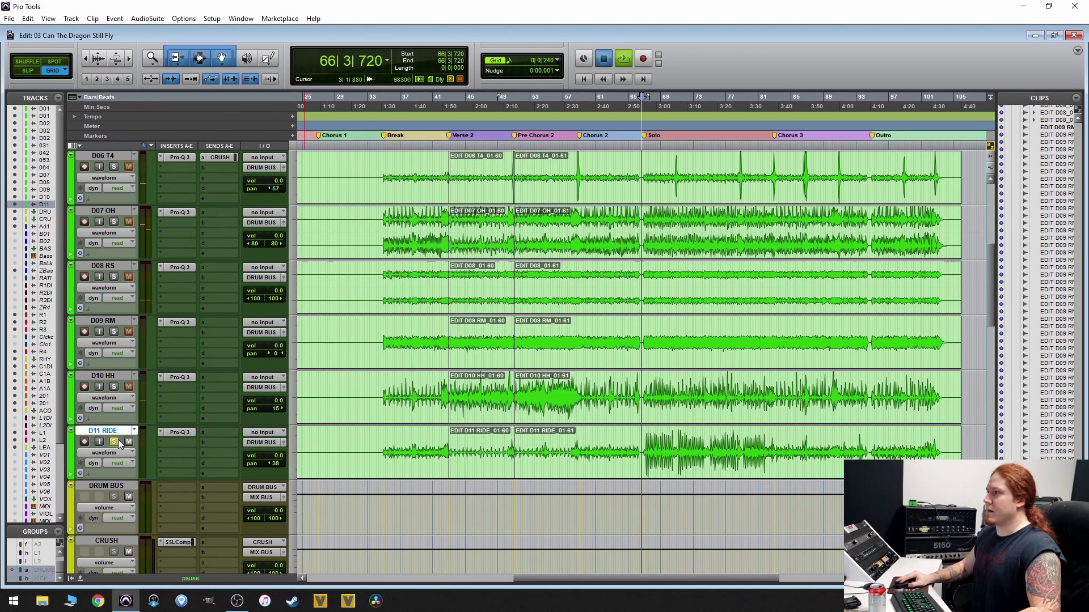
pyautogui.press('space')
pyautogui.hotkey('ctrl', ']')
pyautogui.hotkey('ctrl', ']')
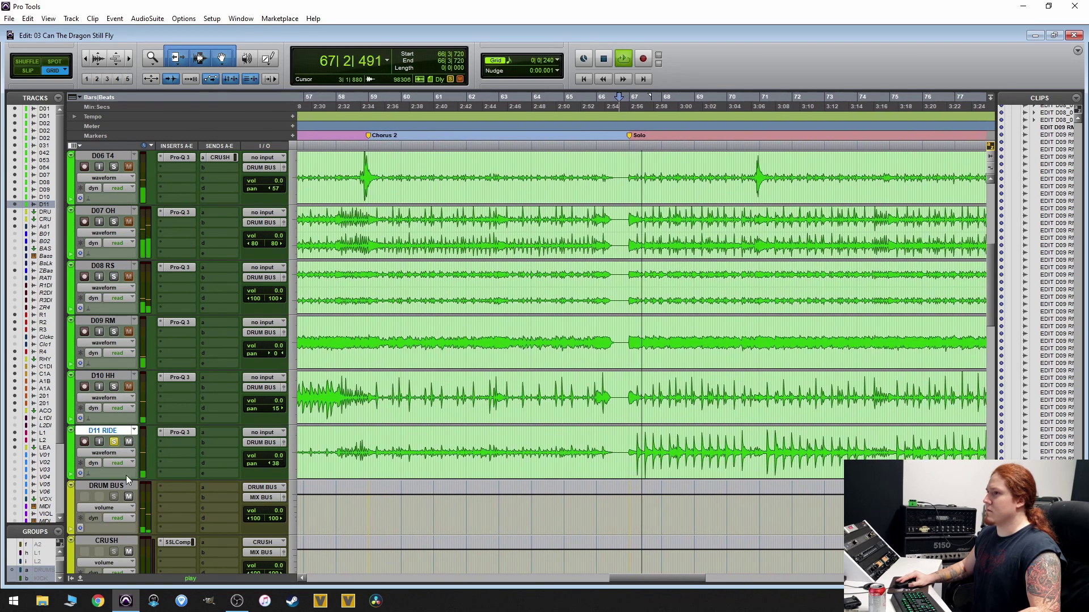
pyautogui.hotkey('ctrl', '[')
pyautogui.hotkey('ctrl', '[')
pyautogui.click(116, 445)
pyautogui.press('space')
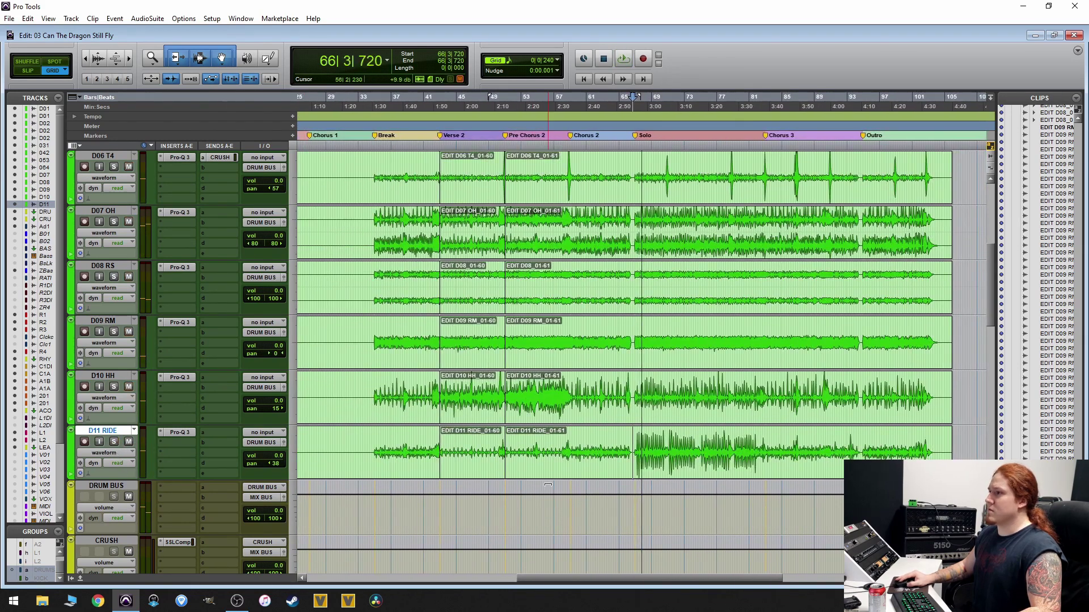
# - Select the D11 RIDE clip in Verse 2 and audition the end of the section from 50|3|480
pyautogui.click(489, 461)
pyautogui.hotkey('ctrl', ']')
pyautogui.hotkey('ctrl', ']')
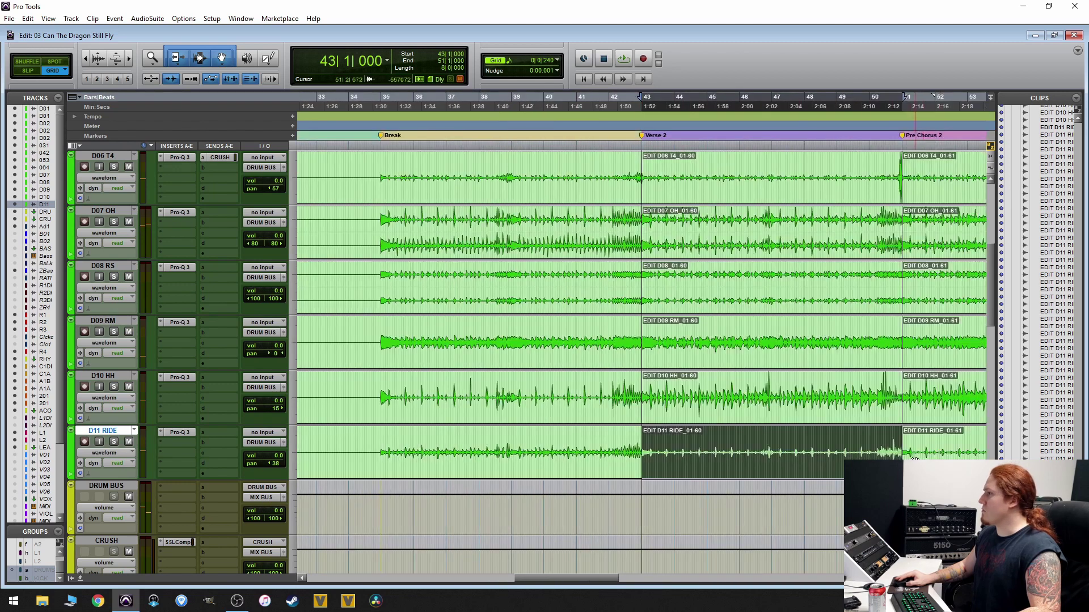
pyautogui.click(889, 435)
pyautogui.hotkey('ctrl', ']')
pyautogui.hotkey('ctrl', ']')
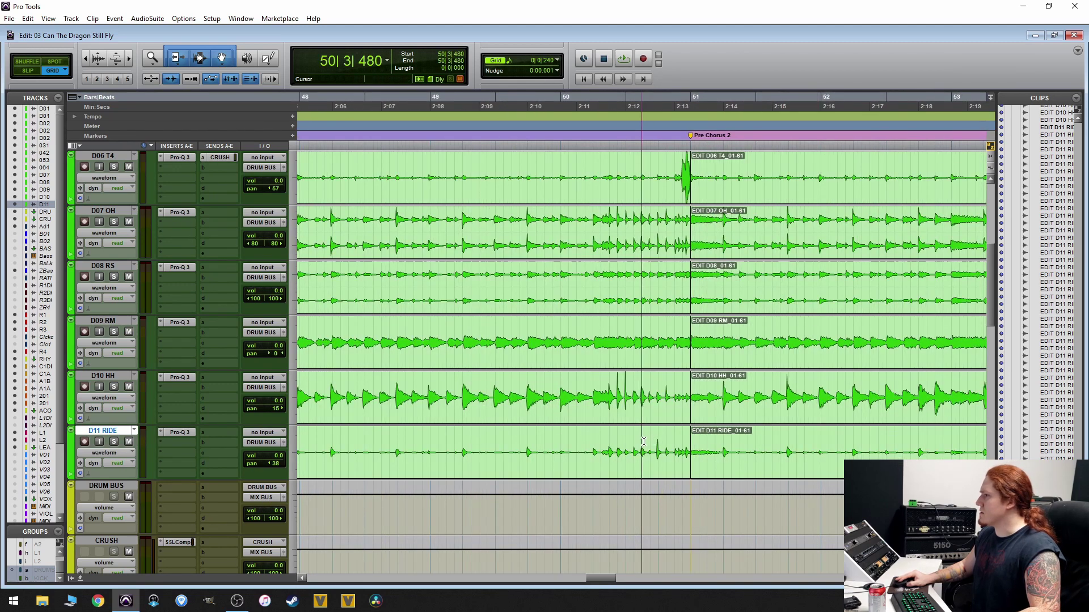
pyautogui.hotkey('ctrl', '[')
pyautogui.hotkey('ctrl', '[')
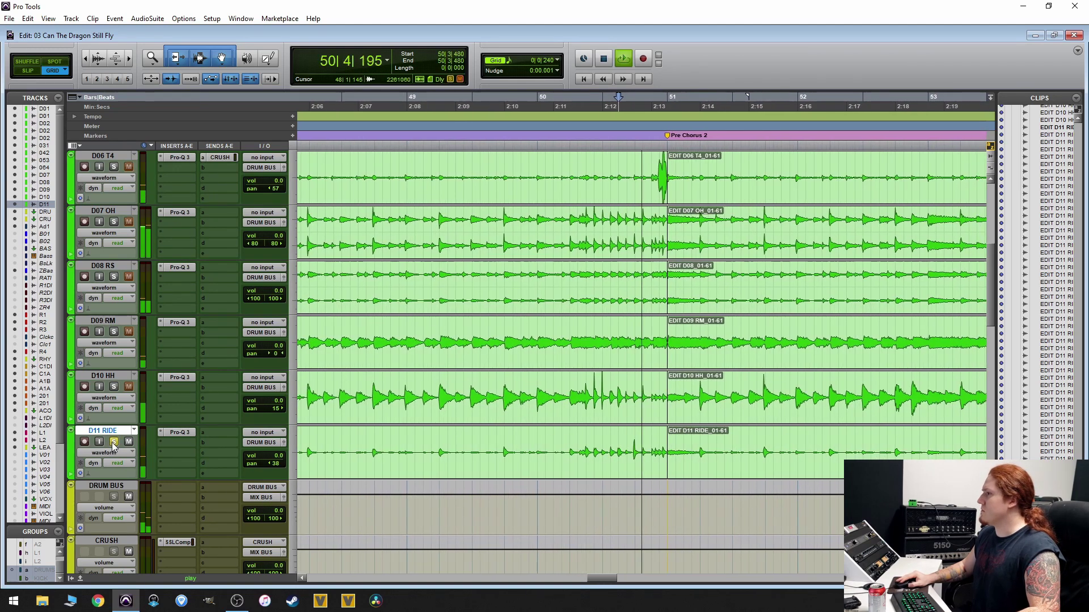
pyautogui.hotkey('ctrl', '[')
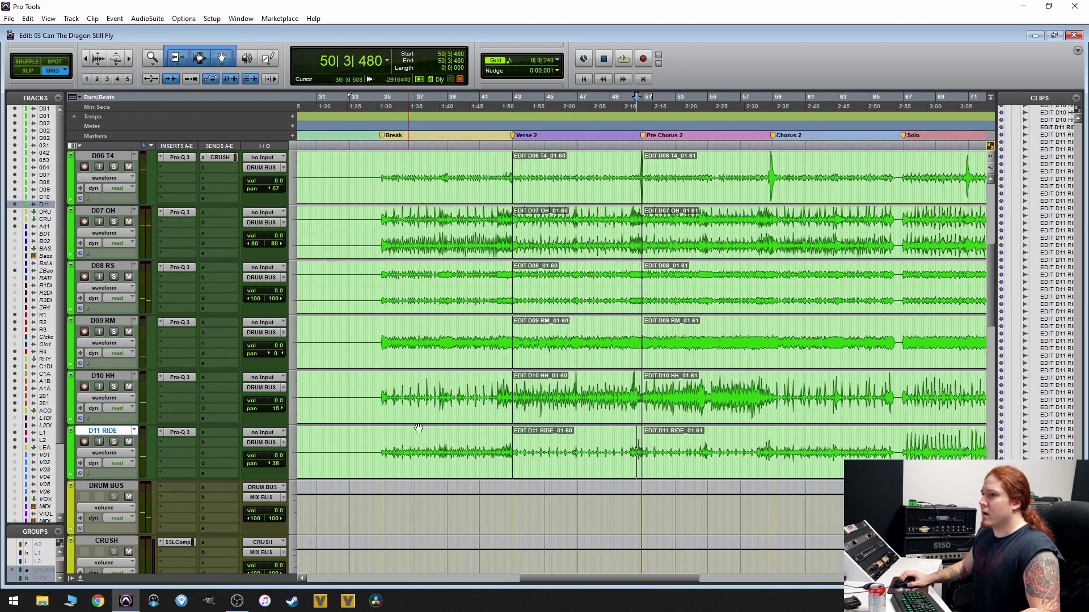
# - Enable the DRUMS edit group and select a range within Verse 2 starting at 45|1|480 across all drum tracks
pyautogui.scroll(5, 499, 379)
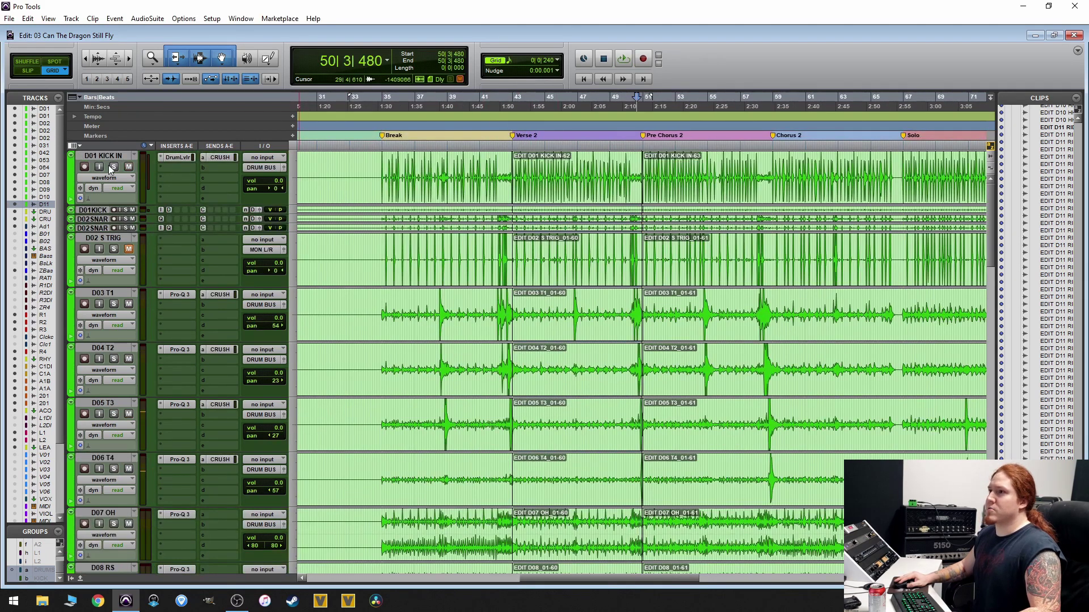
pyautogui.click(112, 161)
pyautogui.scroll(-5, 222, 423)
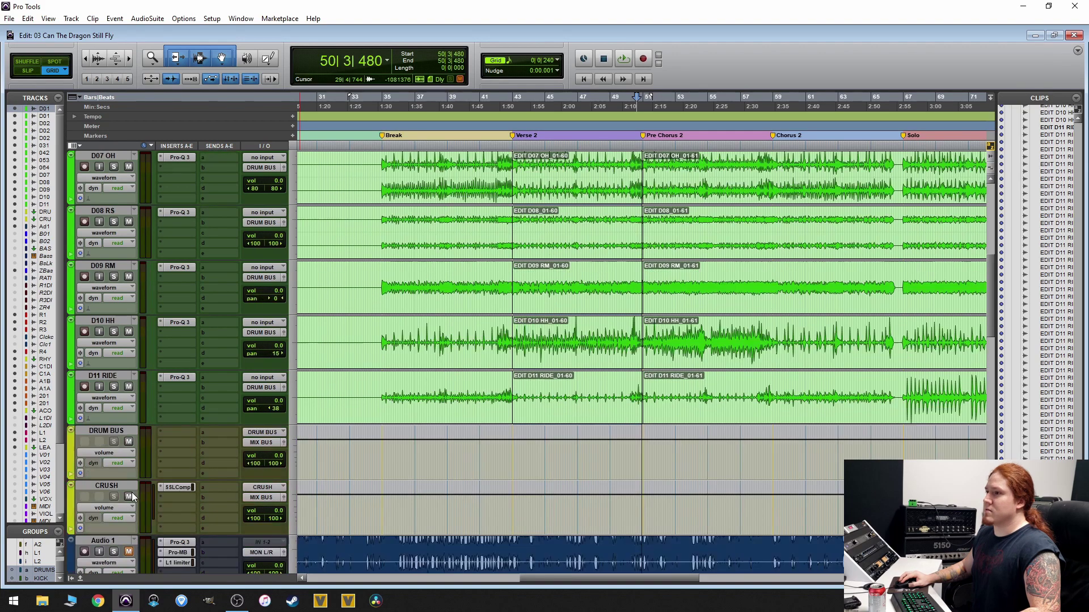
pyautogui.scroll(5, 558, 265)
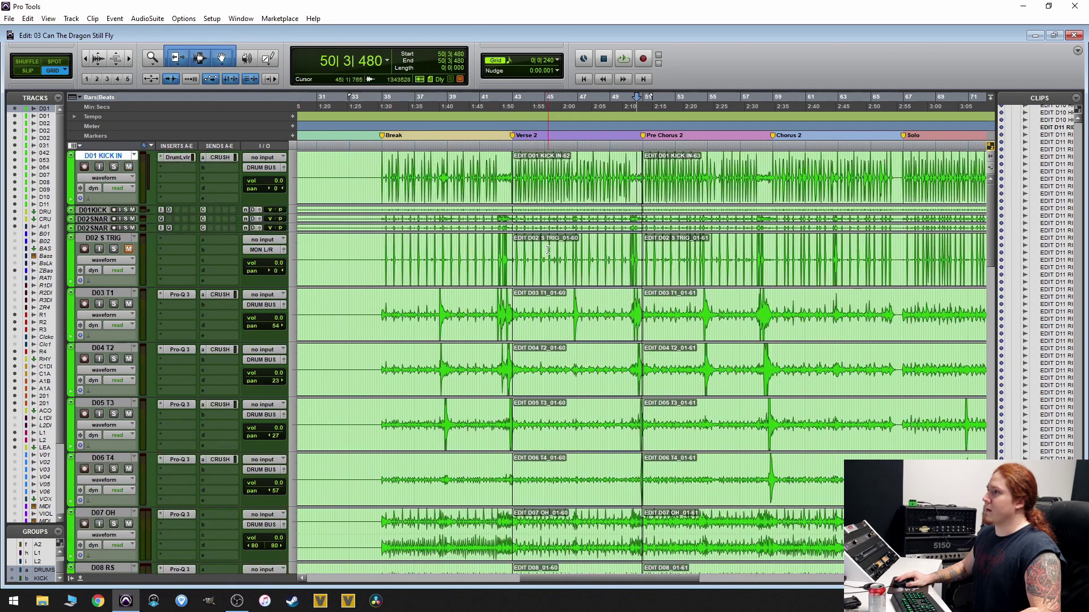
pyautogui.moveTo(546, 249); pyautogui.dragTo(595, 250)
pyautogui.scroll(-3, 604, 307)
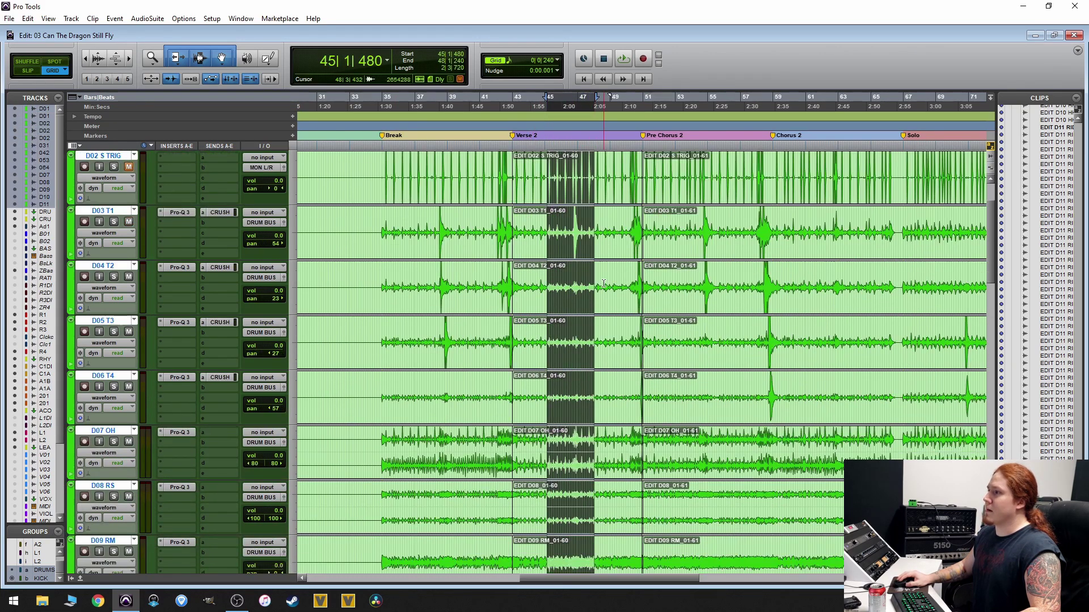
pyautogui.scroll(3, 604, 306)
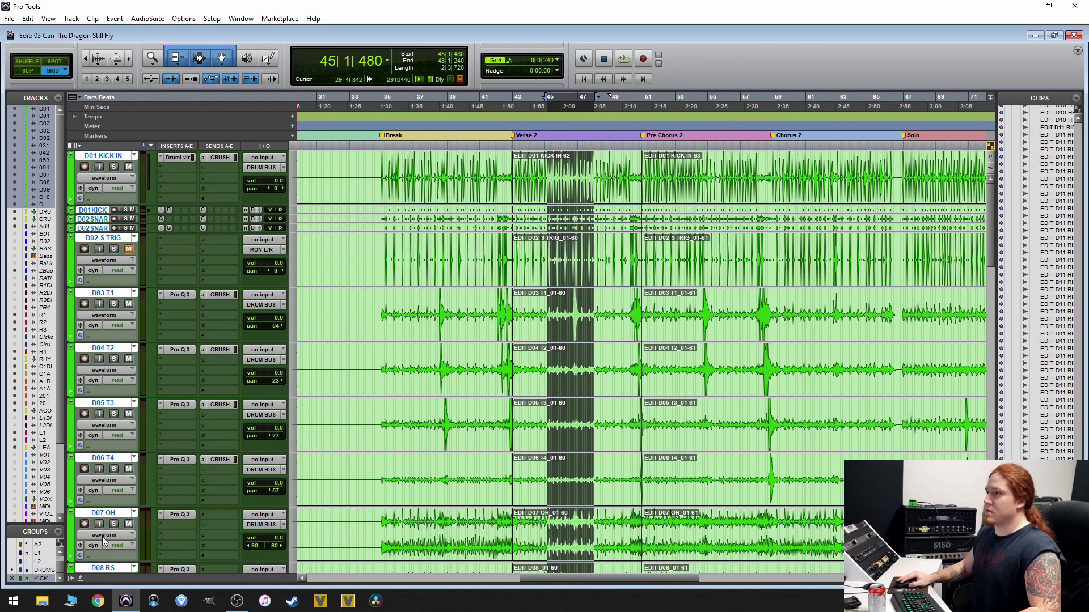
# - With only the KICK group active, select 44|1|480 to 49|3|000 on the kick tracks and place the cursor at 44|3|000
pyautogui.moveTo(617, 188); pyautogui.dragTo(536, 187)
pyautogui.hotkey('ctrl', ']')
pyautogui.hotkey('ctrl', ']')
pyautogui.hotkey('ctrl', ']')
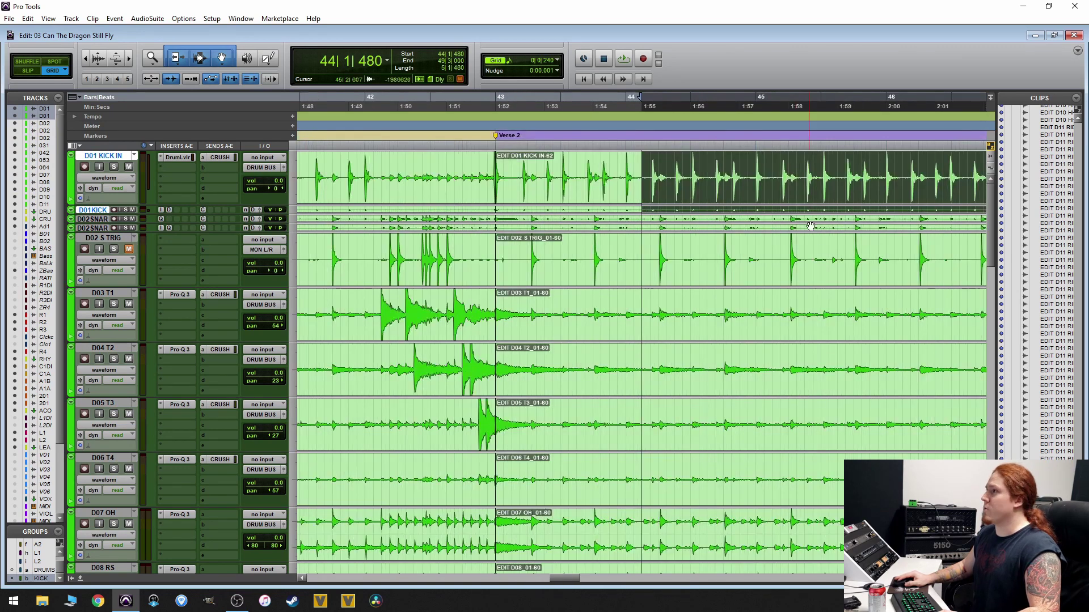
pyautogui.hotkey('ctrl', ']')
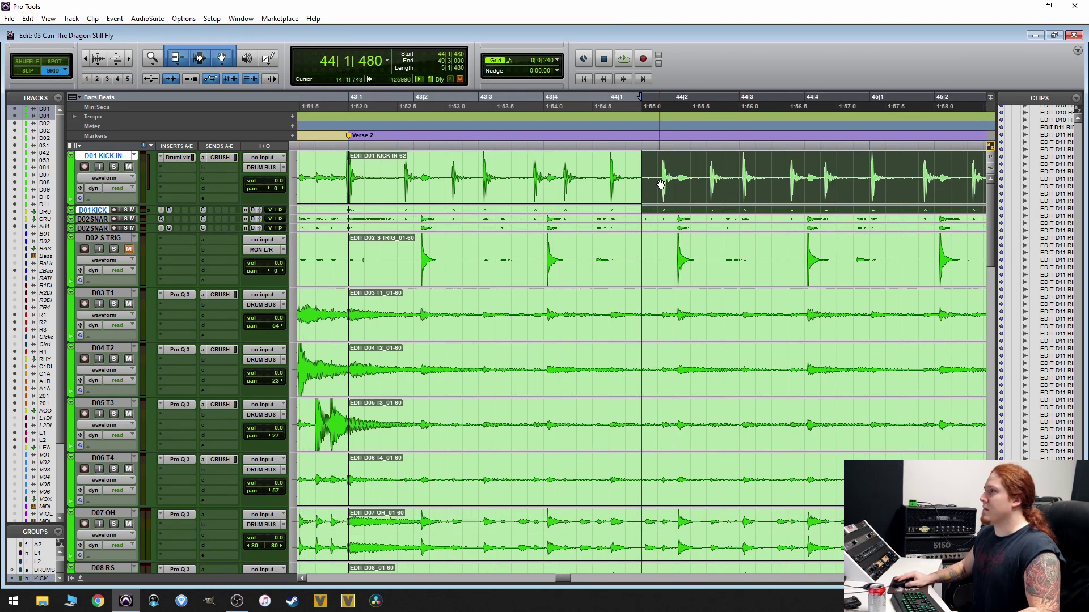
pyautogui.click(740, 181)
pyautogui.hotkey('ctrl', '[')
pyautogui.hotkey('ctrl', '[')
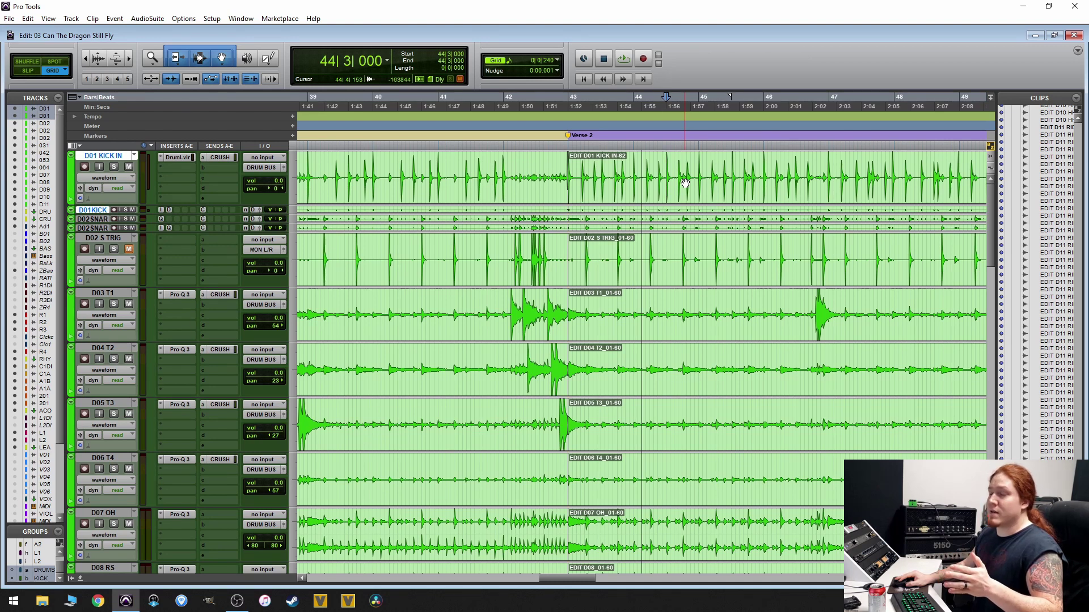
# - Select the Verse 2 clips across the re-enabled drum group and place the edit cursor at 46|4|000
pyautogui.click(668, 170)
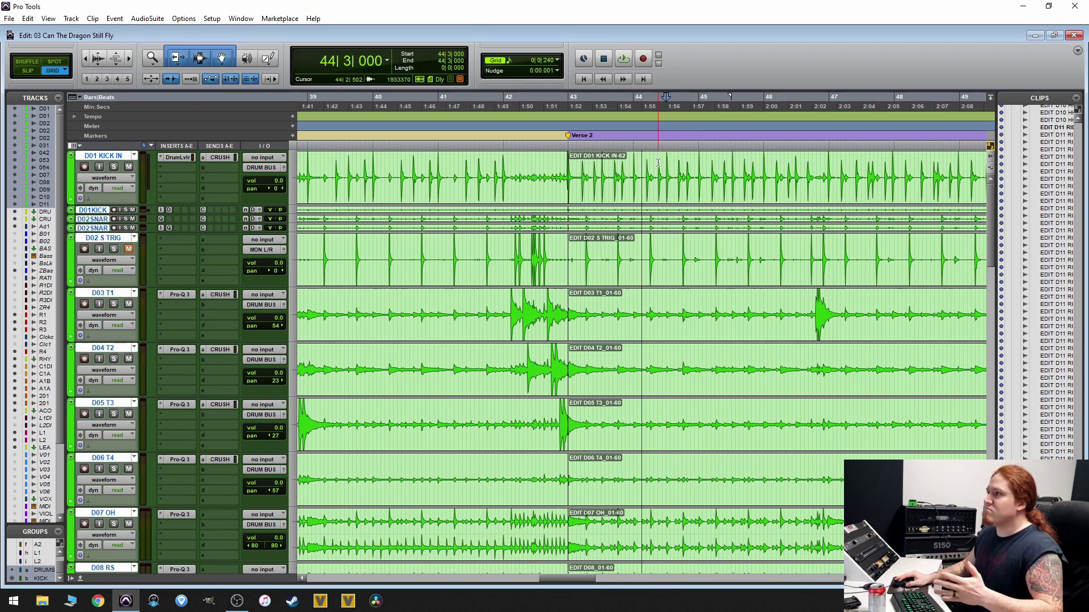
pyautogui.hotkey('ctrl', 'Tab')
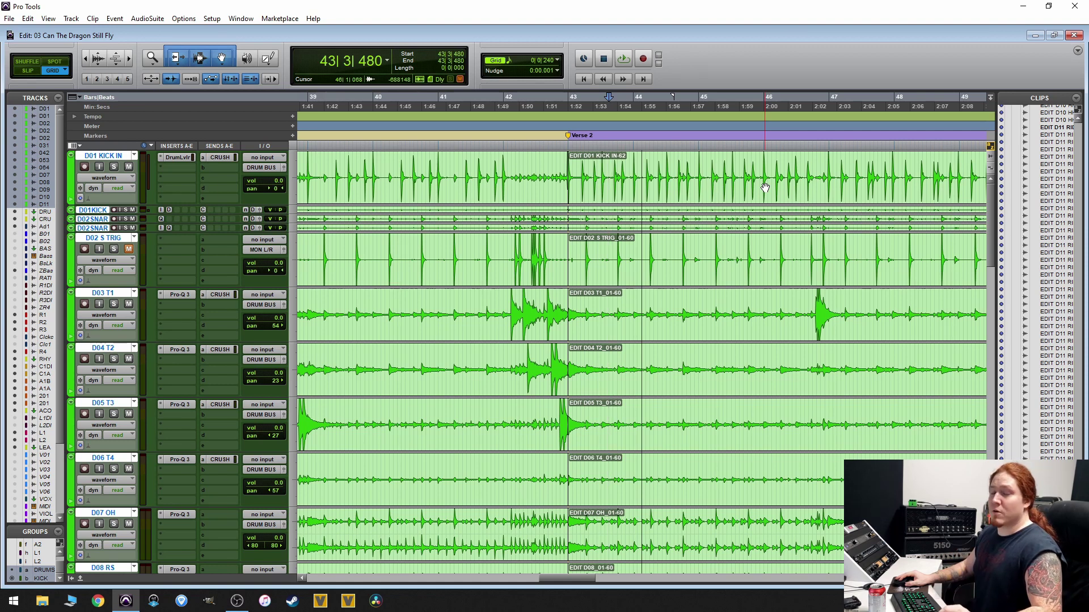
pyautogui.click(761, 189)
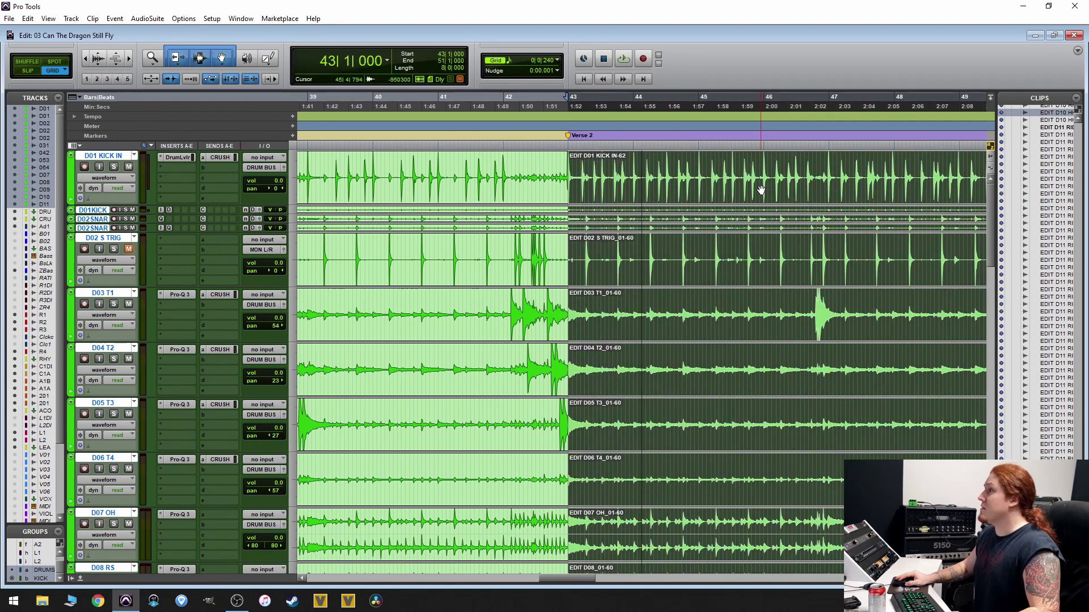
pyautogui.click(812, 161)
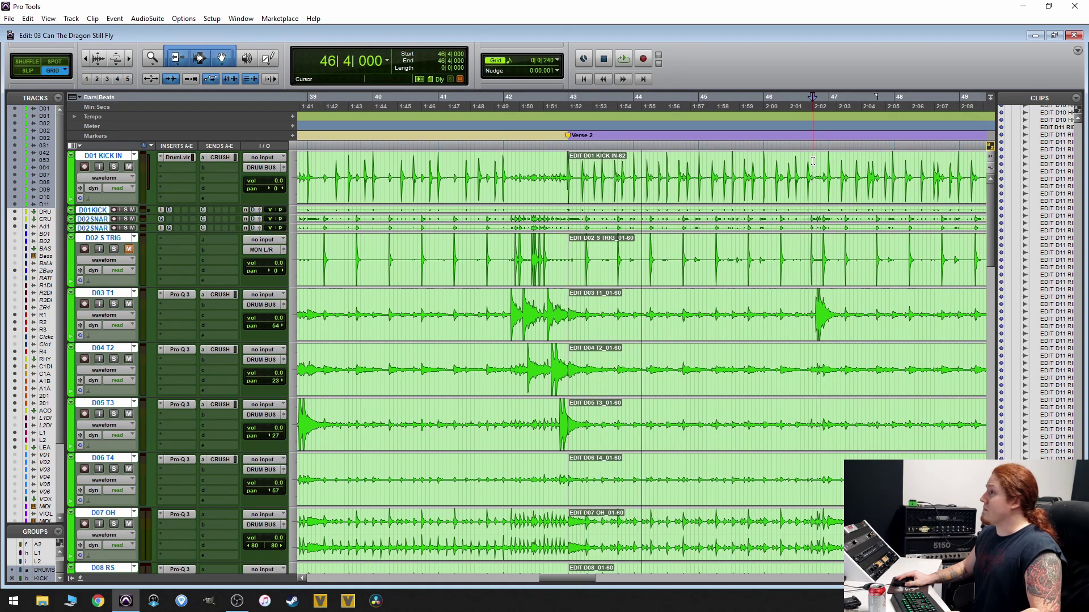
pyautogui.hotkey('ctrl', '[')
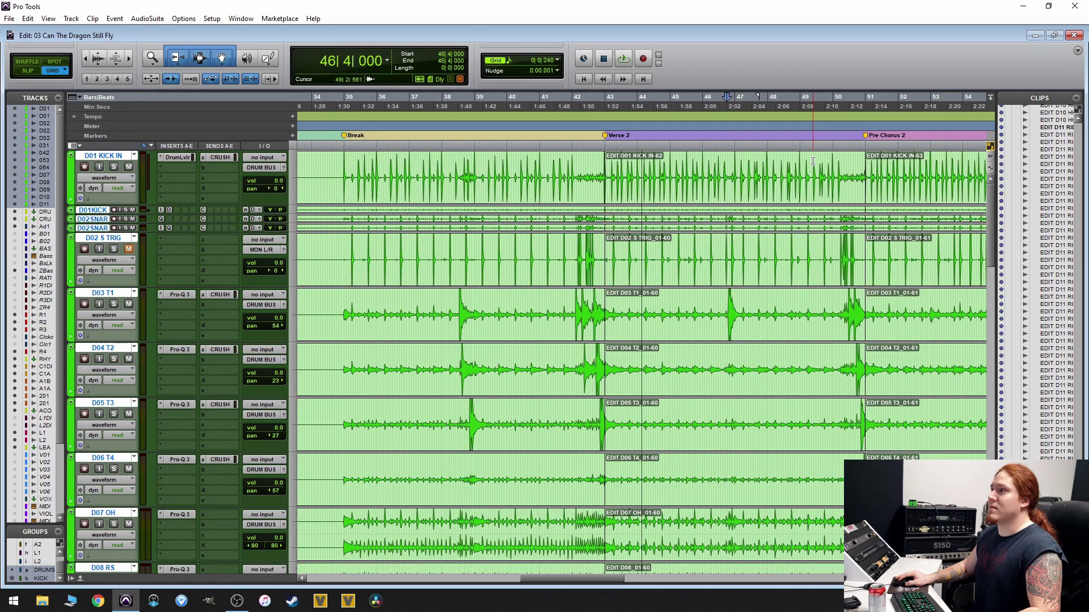
pyautogui.hotkey('ctrl', ']')
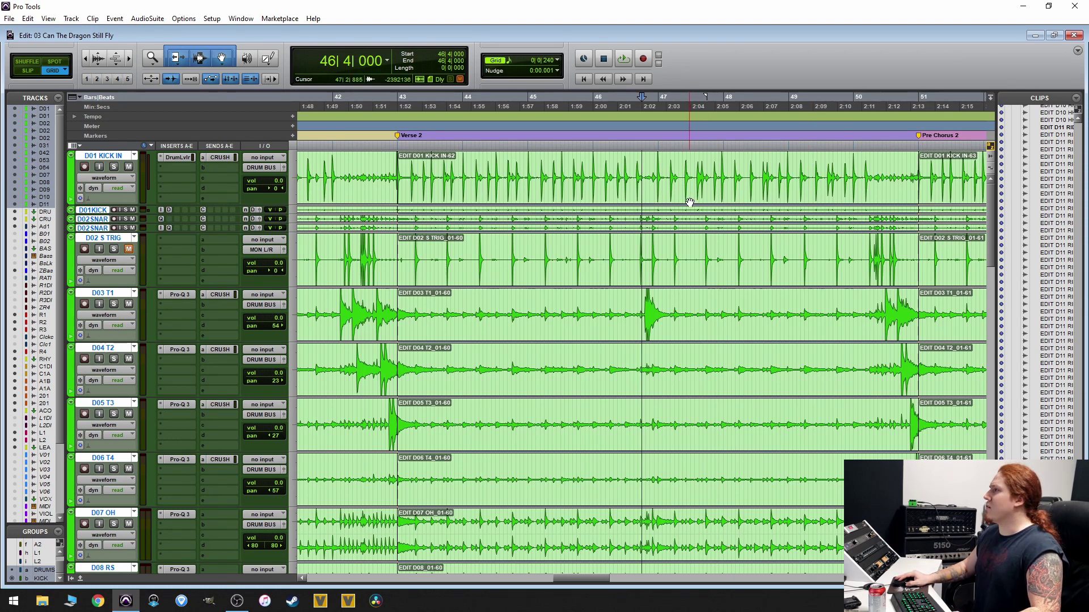
# - Select the grouped Verse 2 drum clips, suspend the edit groups, and select only the D01 KICK IN clip
pyautogui.click(628, 183)
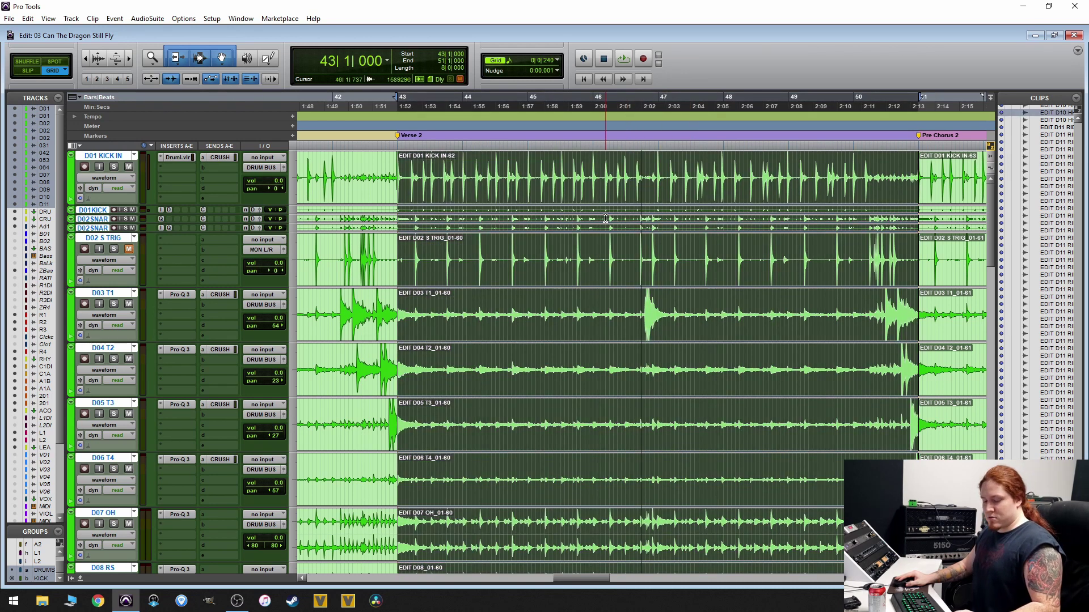
pyautogui.click(594, 170)
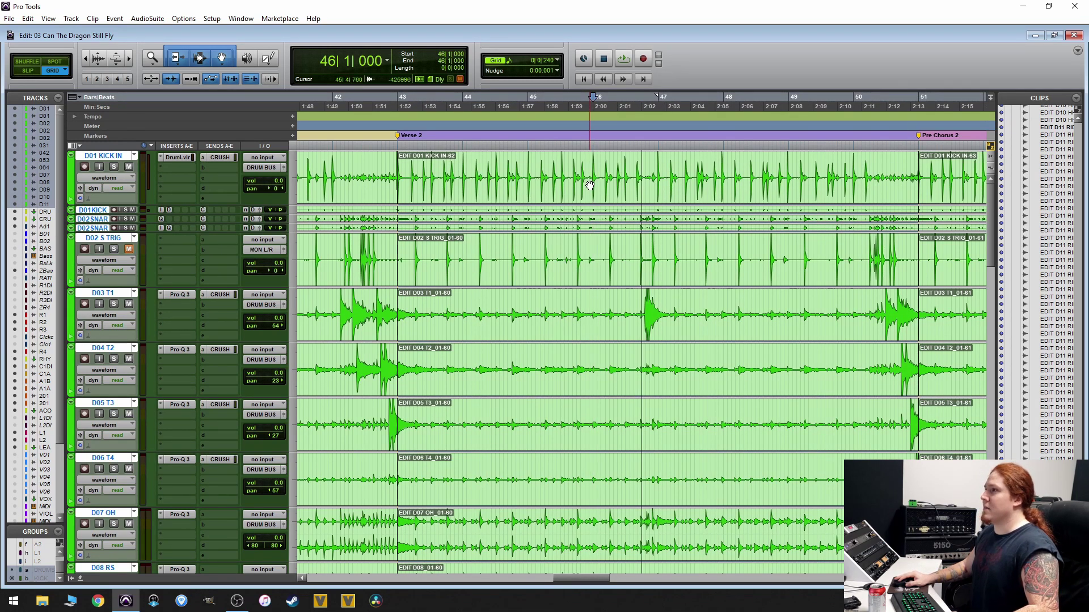
pyautogui.click(590, 185)
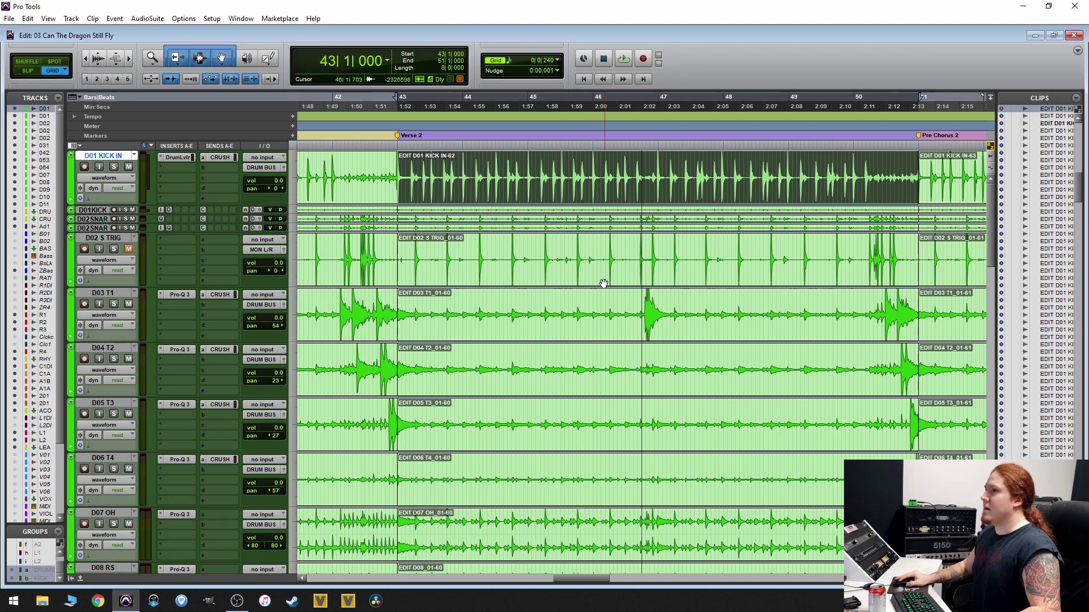
# - Select the Verse 2 clip on D02 S TRIG, solo the track and audition it from 43|1|000
pyautogui.click(560, 277)
pyautogui.hotkey('ctrl', ']')
pyautogui.hotkey('ctrl', ']')
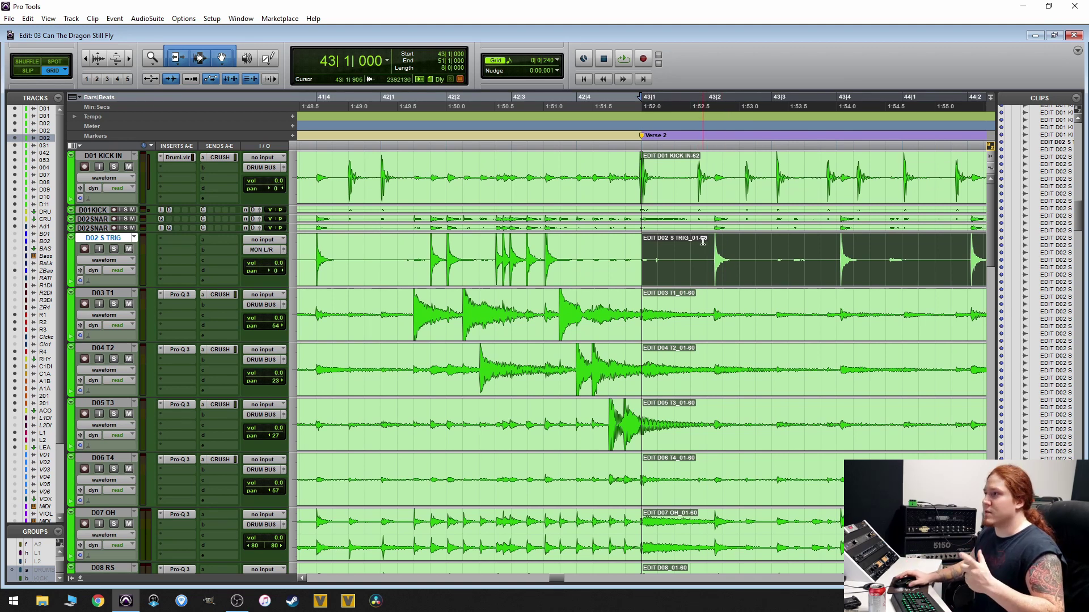
pyautogui.click(114, 250)
pyautogui.press('space')
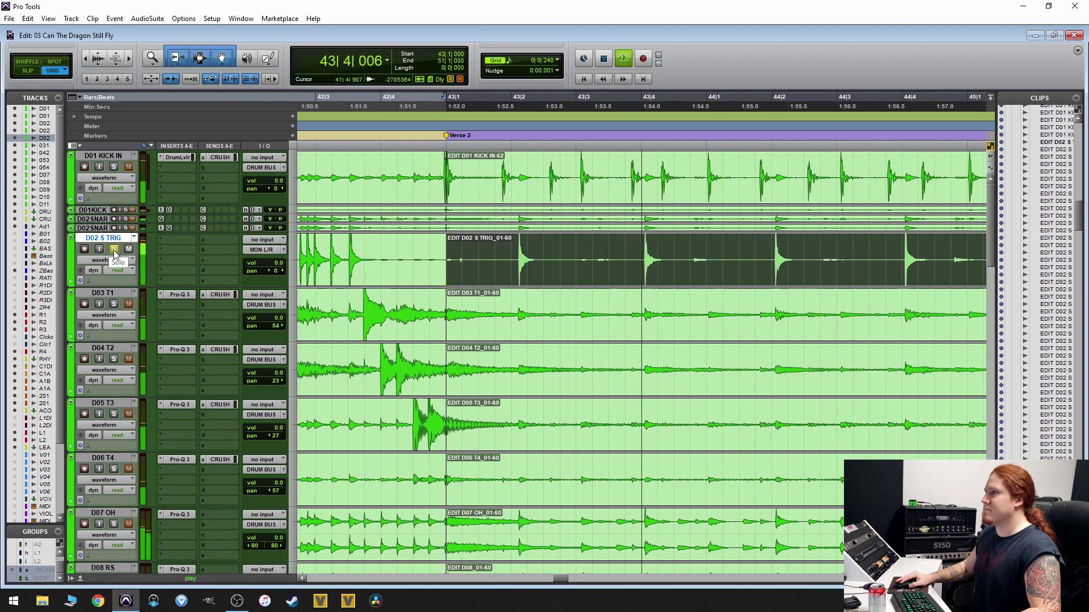
pyautogui.press('space')
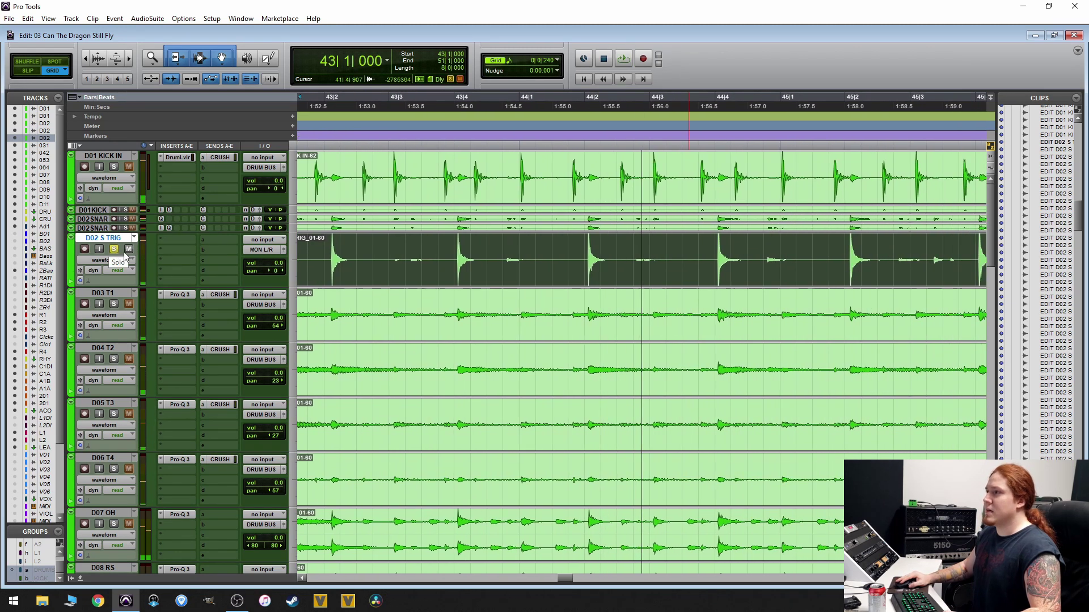
# - Select 43|3|000 to 43|3|480 on D02 S TRIG and switch the edit mode to Slip
pyautogui.click(611, 260)
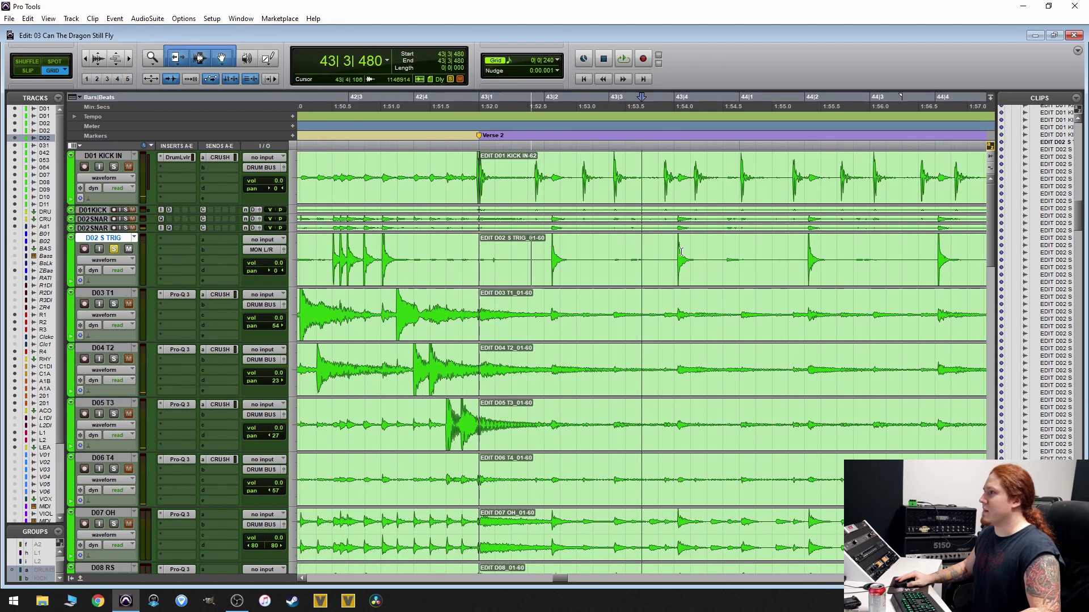
pyautogui.moveTo(640, 260); pyautogui.dragTo(608, 259)
pyautogui.press('F2')
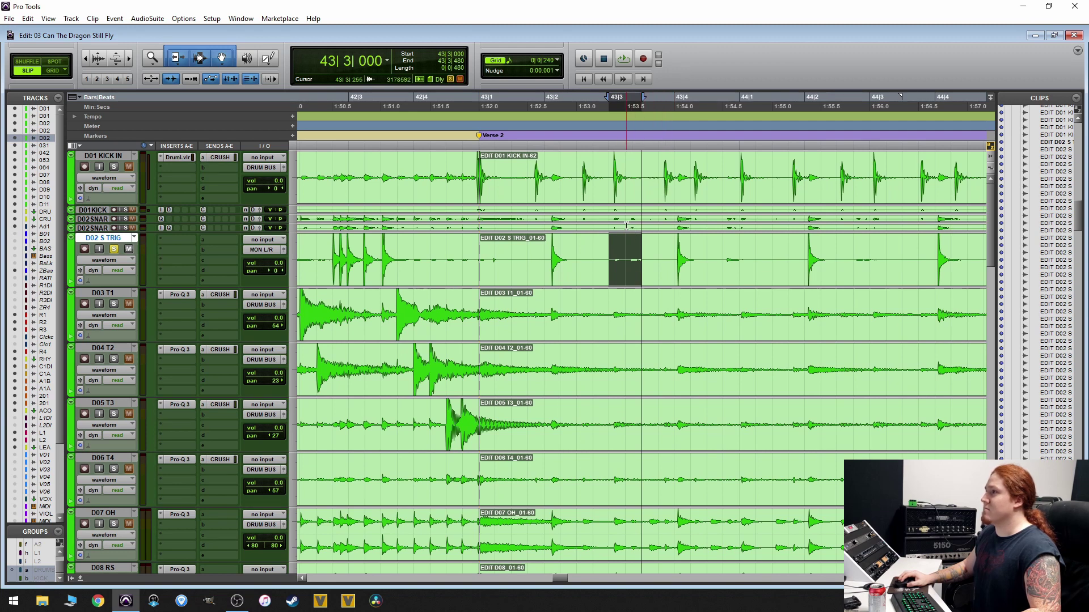
# - Examine the attack of the first D02 S TRIG hit in Verse 2 at close zoom around 43|2|158
pyautogui.click(553, 253)
pyautogui.click(613, 275)
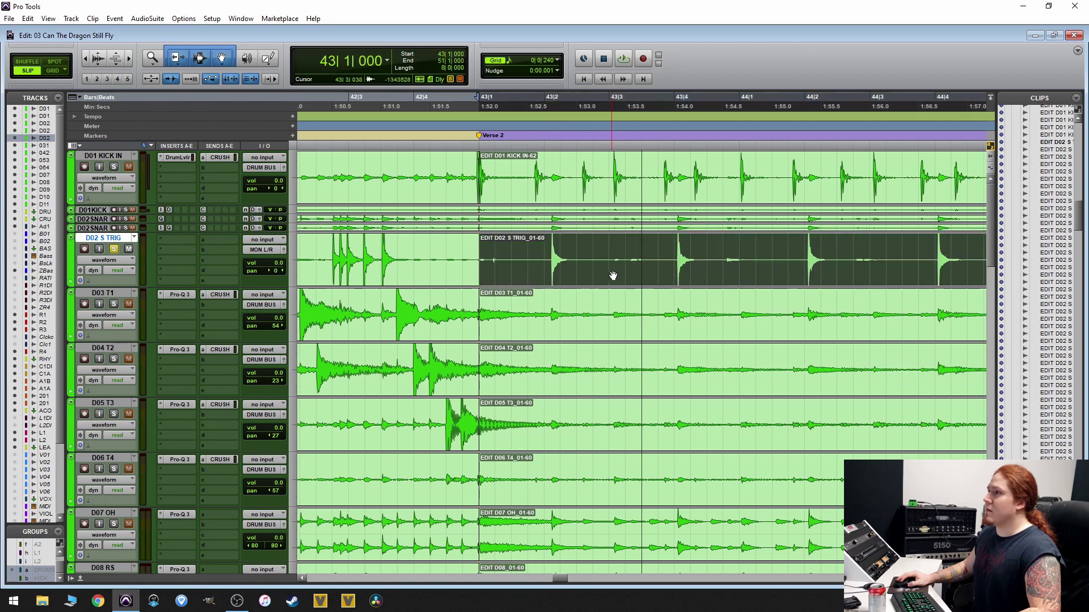
pyautogui.hotkey('ctrl', ']')
pyautogui.hotkey('ctrl', ']')
pyautogui.hotkey('ctrl', ']')
pyautogui.click(940, 246)
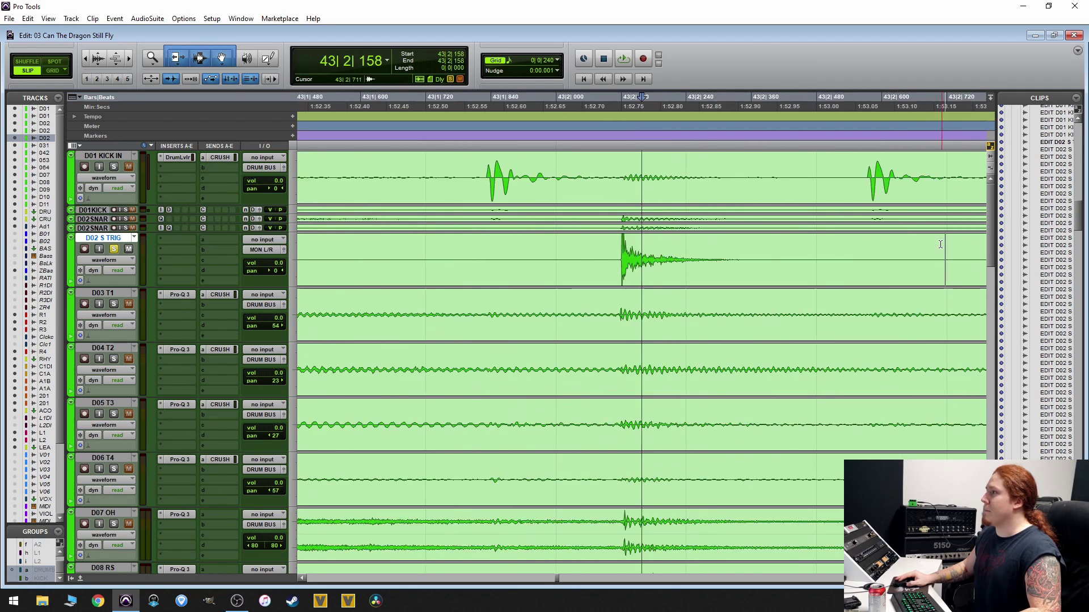
pyautogui.hotkey('ctrl', ']')
pyautogui.hotkey('ctrl', ']')
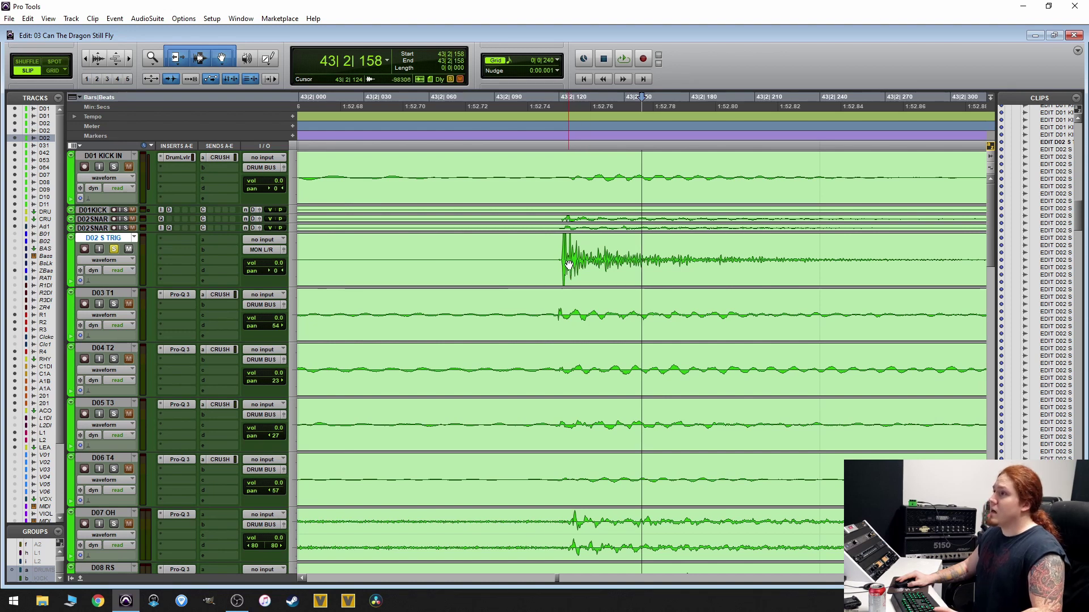
# - Move the edit cursor onto the transient of the first D02 S TRIG hit in Verse 2
pyautogui.hotkey('ctrl', '[')
pyautogui.hotkey('ctrl', '[')
pyautogui.hotkey('ctrl', 'Tab')
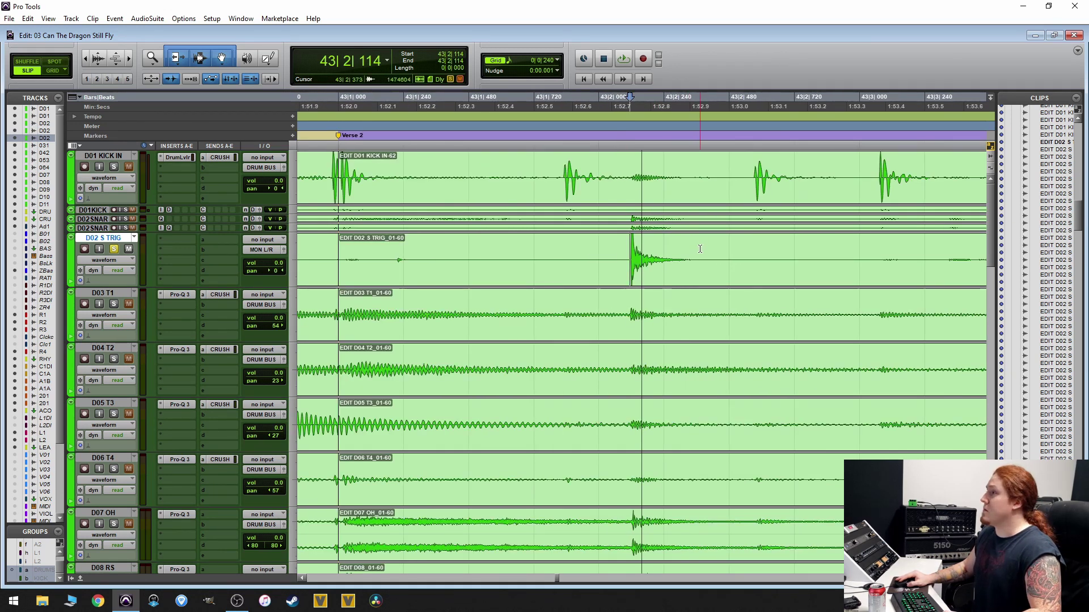
# - Select the Verse 2 clip on D01 KICK IN and add the matching D02 S TRIG clip to the selection
pyautogui.hotkey('ctrl', '[')
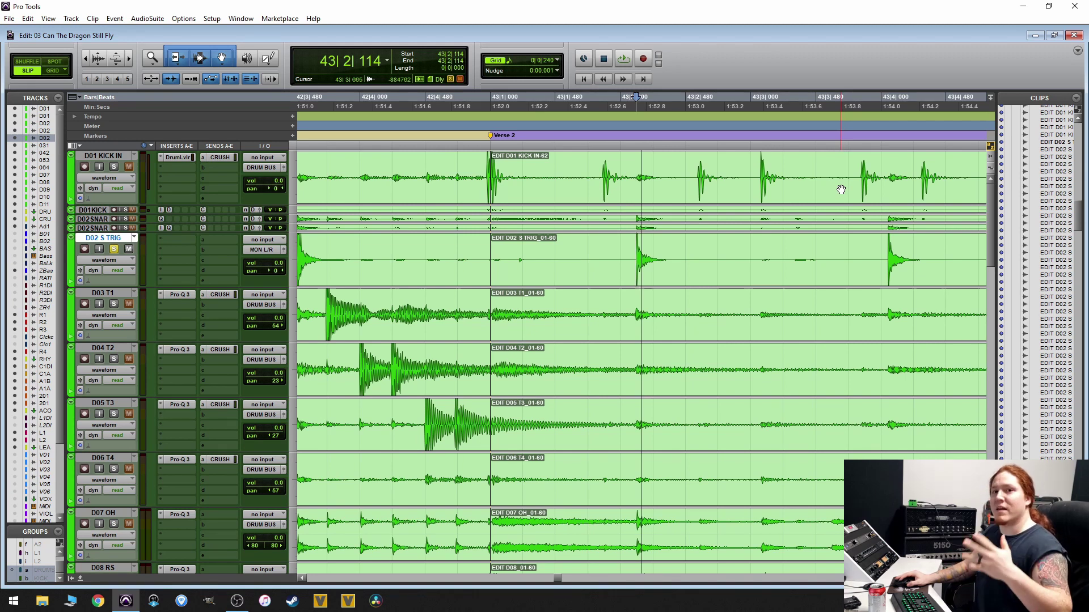
pyautogui.hotkey('ctrl', '[')
pyautogui.click(681, 218)
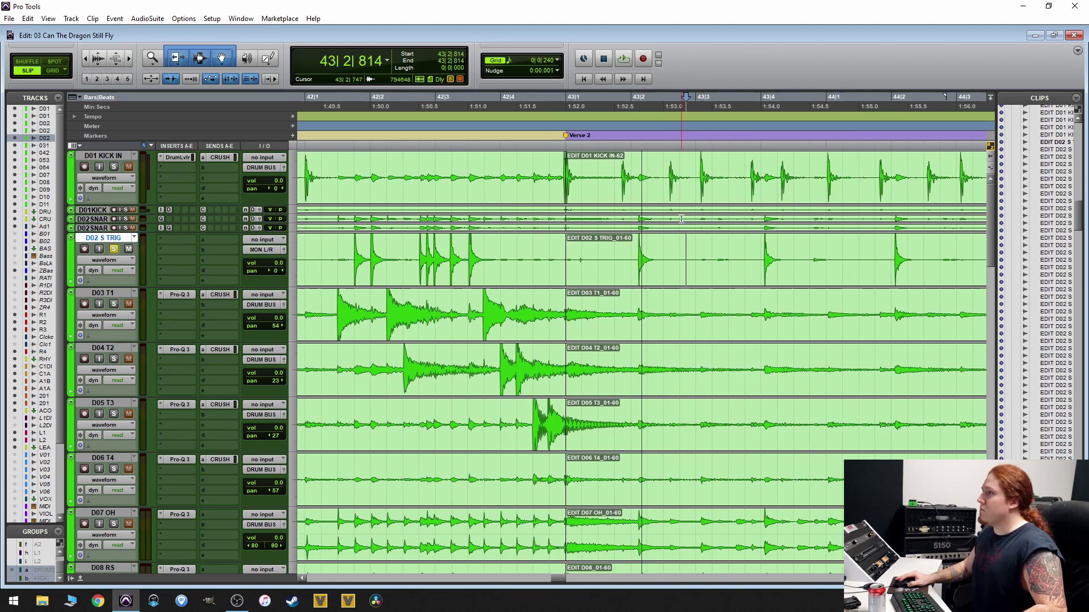
pyautogui.click(701, 186)
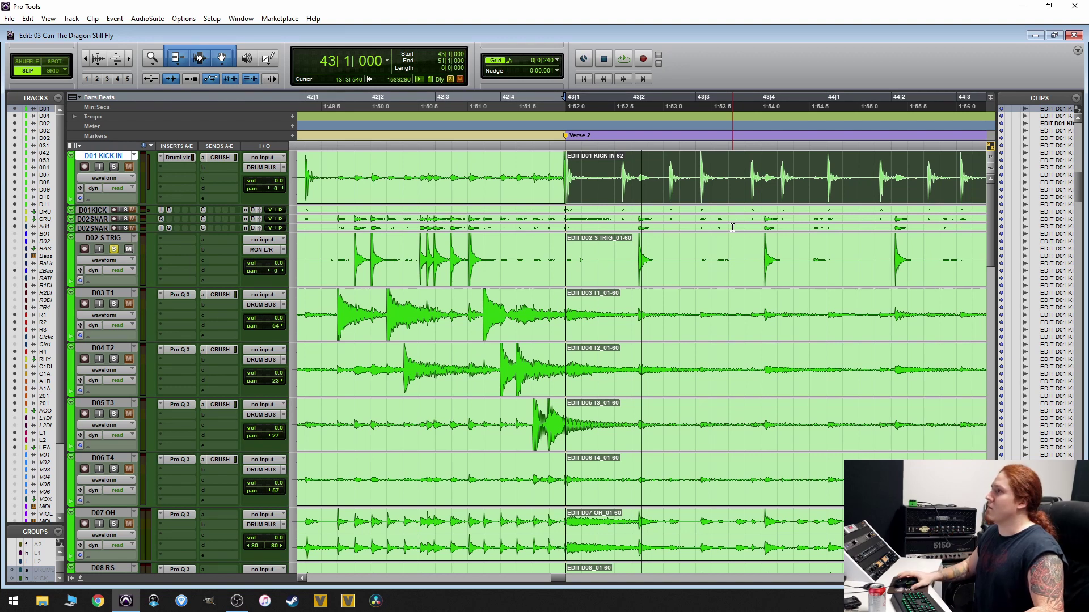
pyautogui.keyDown('shift'); pyautogui.click(737, 281); pyautogui.keyUp('shift')
pyautogui.scroll(-3, 780, 328)
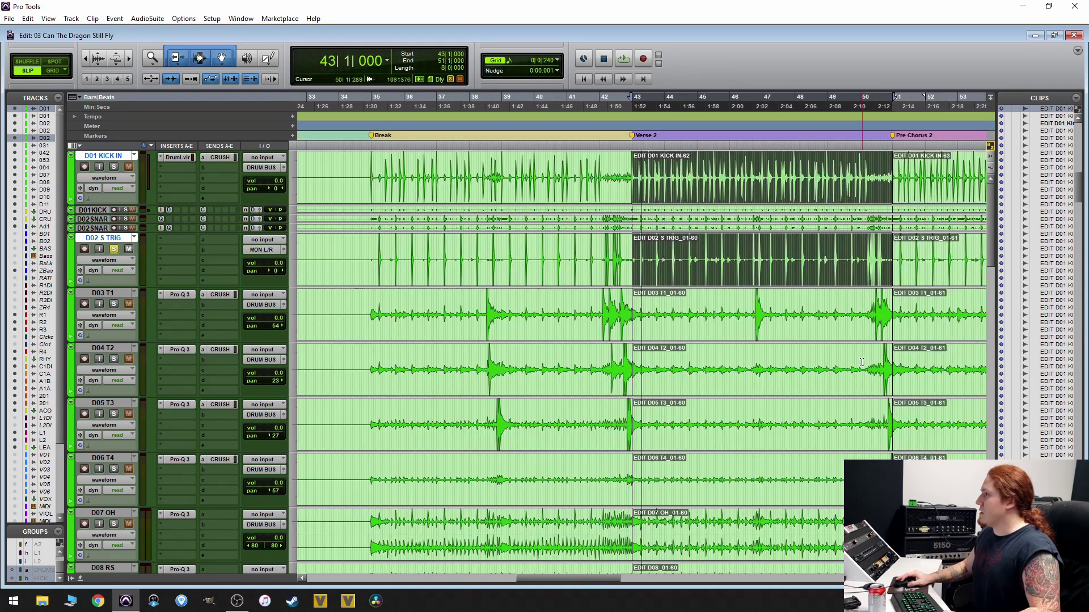
# - Add the Verse 2 clips on D03 T1, D04 T2, D05 T3 and D06 T4 to the selection
pyautogui.hscroll(3, 794, 352)
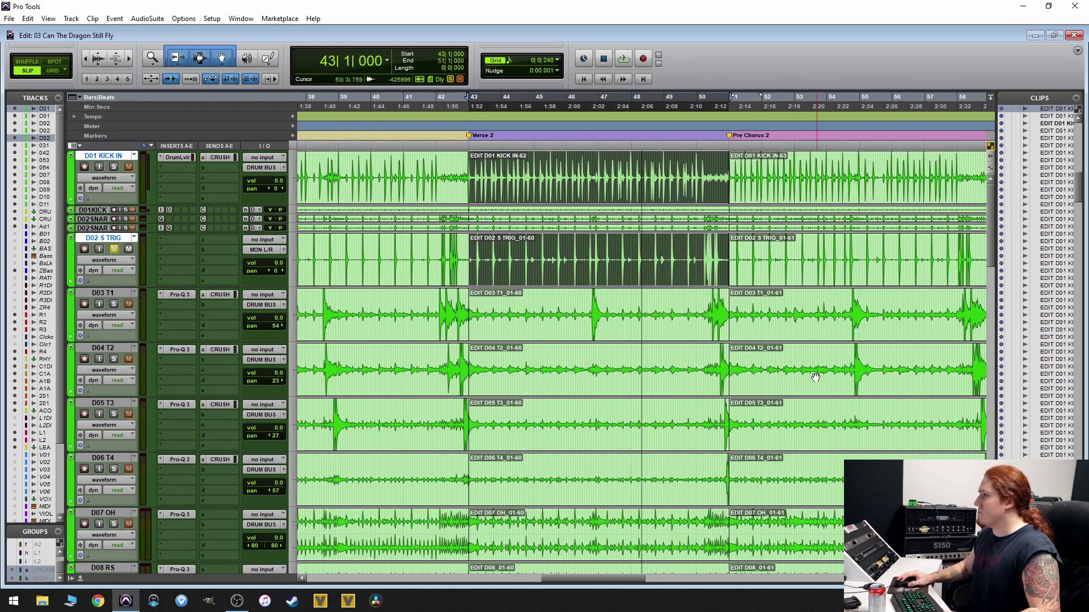
pyautogui.keyDown('shift'); pyautogui.click(684, 332); pyautogui.keyUp('shift')
pyautogui.keyDown('shift'); pyautogui.click(656, 377); pyautogui.keyUp('shift')
pyautogui.keyDown('shift'); pyautogui.click(641, 442); pyautogui.keyUp('shift')
pyautogui.keyDown('shift'); pyautogui.click(641, 490); pyautogui.keyUp('shift')
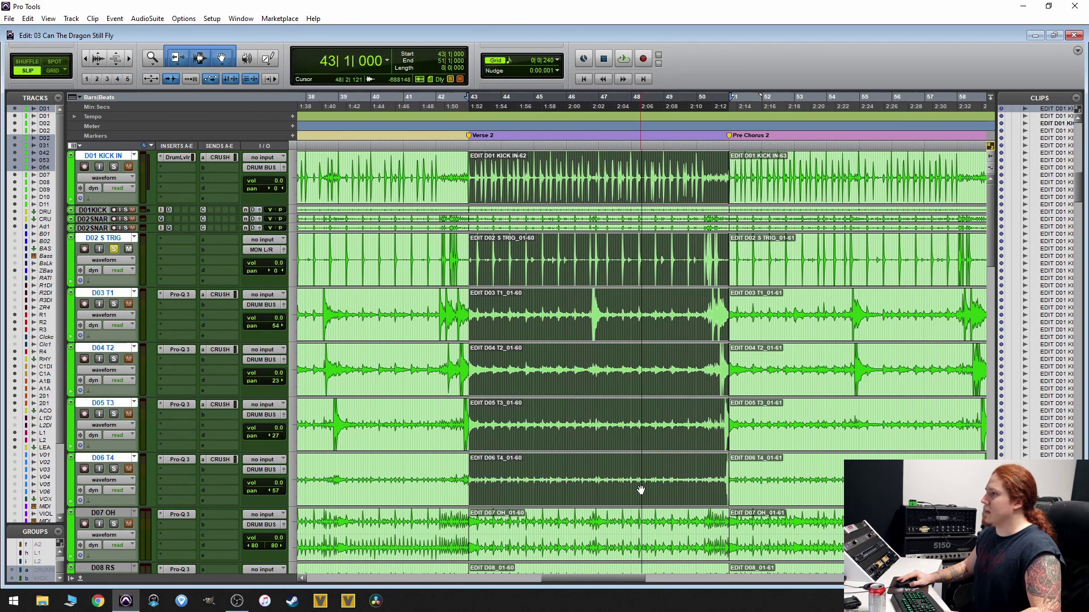
pyautogui.scroll(-3, 699, 407)
pyautogui.scroll(3, 699, 407)
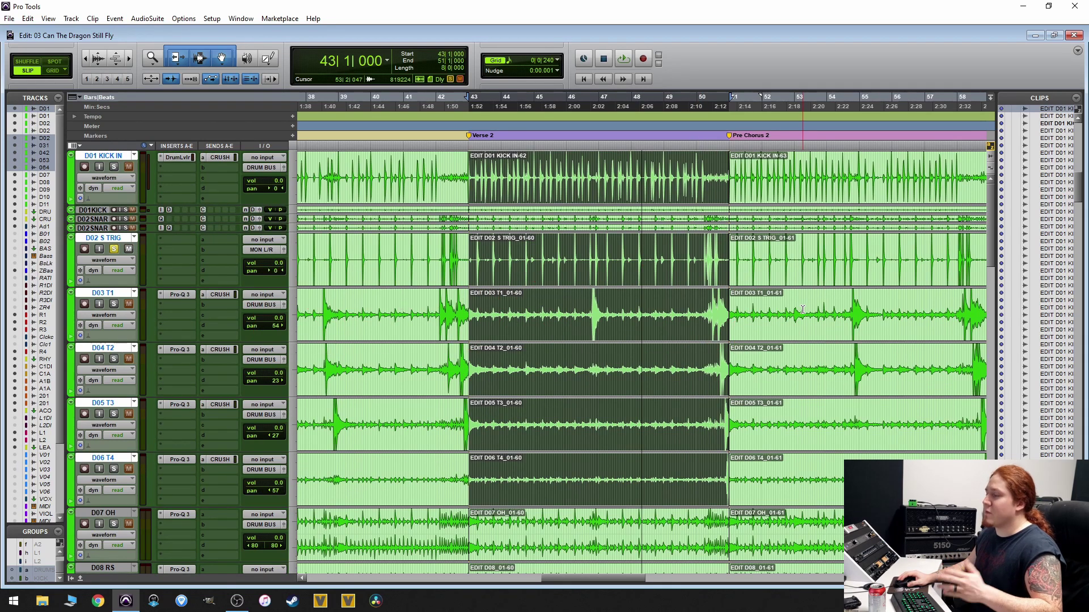
pyautogui.scroll(-3, 795, 313)
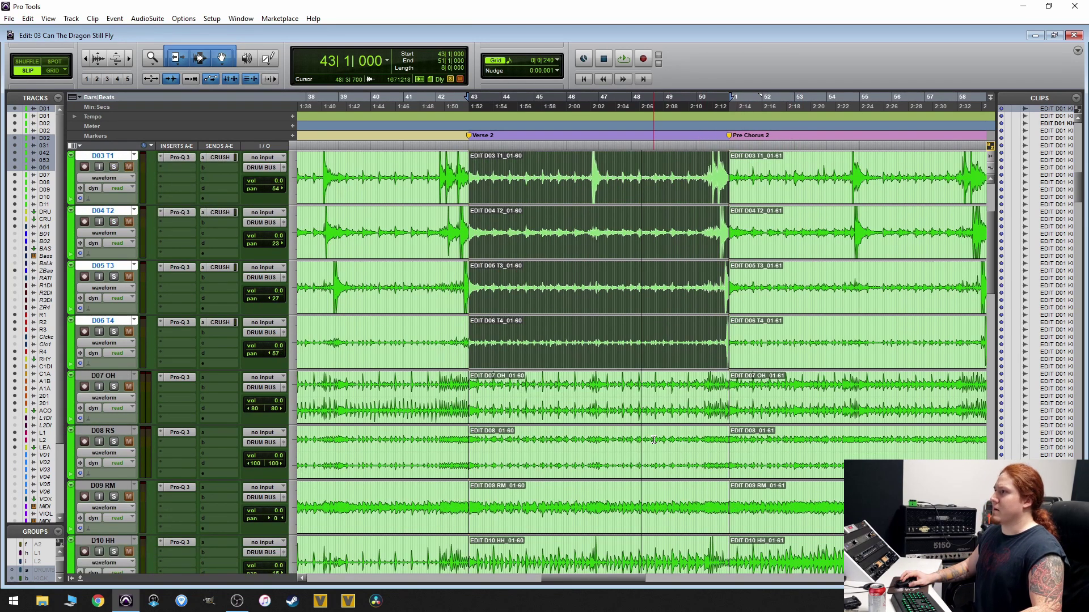
pyautogui.scroll(3, 664, 425)
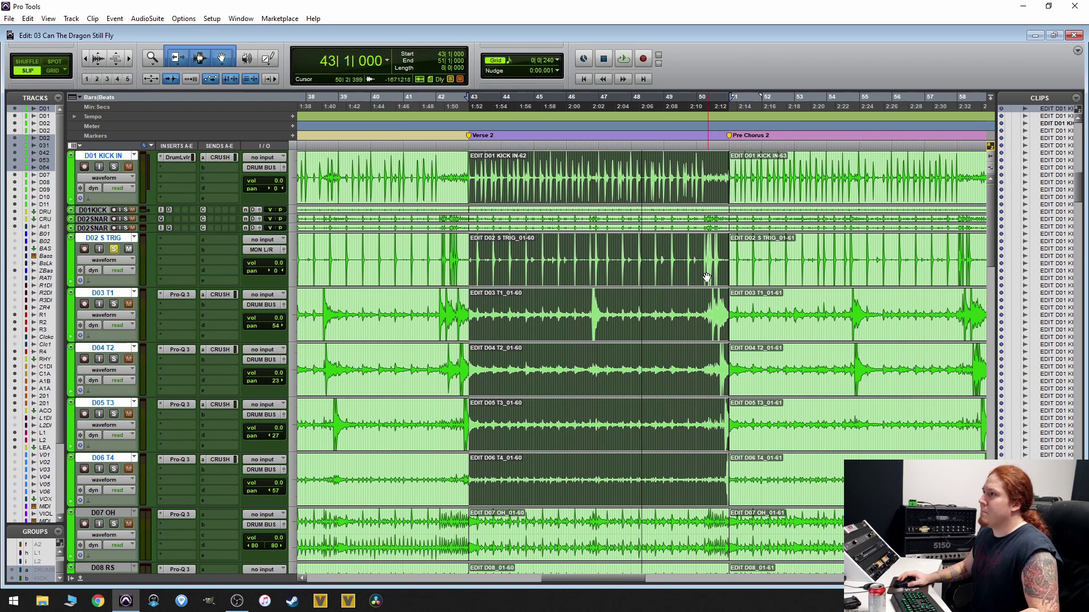
# - Set the grid value to 1/8 note
pyautogui.hotkey('ctrl', ']')
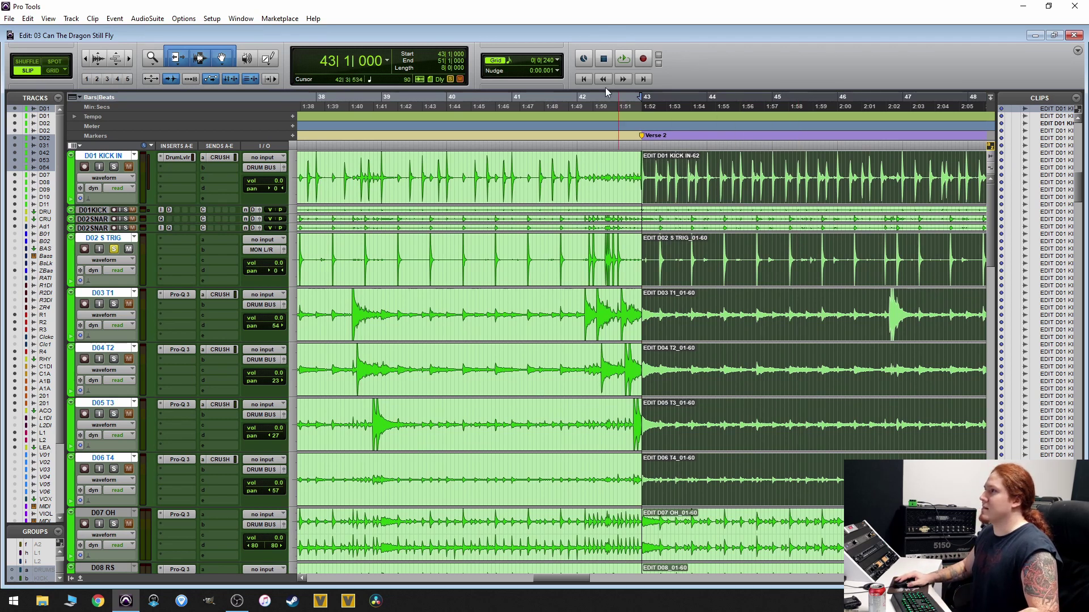
pyautogui.click(556, 61)
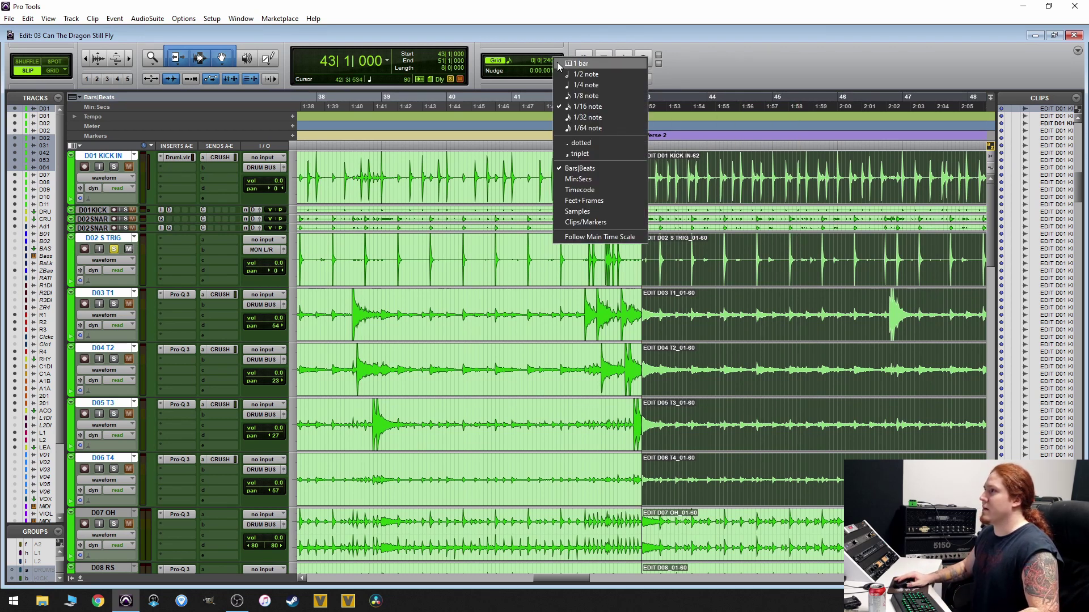
pyautogui.click(600, 91)
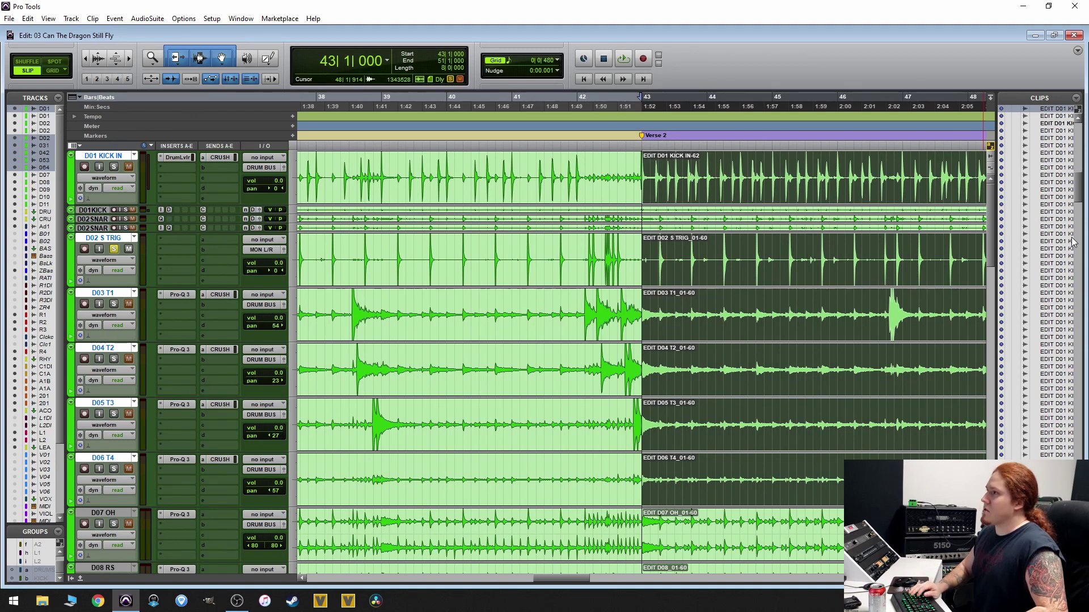
# - Open Beat Detective and analyze the selection for Clip Separation with Enhanced Resolution, 1/8 Note, Sub-Beats and 17% sensitivity
pyautogui.hotkey('ctrl', '8')
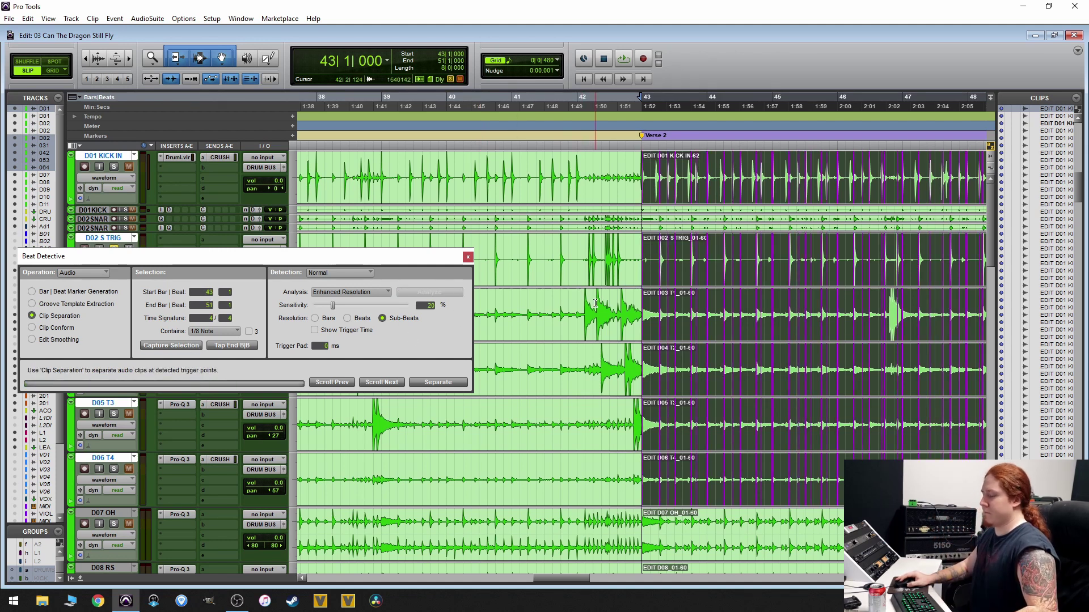
pyautogui.hscroll(3, 788, 279)
pyautogui.hscroll(2, 783, 278)
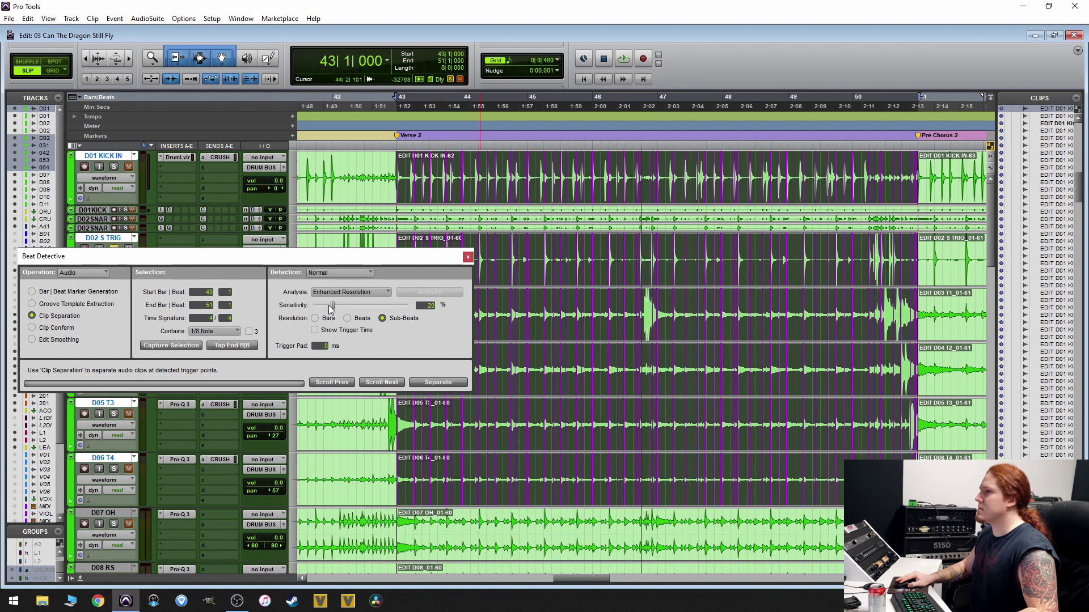
pyautogui.moveTo(335, 306); pyautogui.dragTo(330, 306)
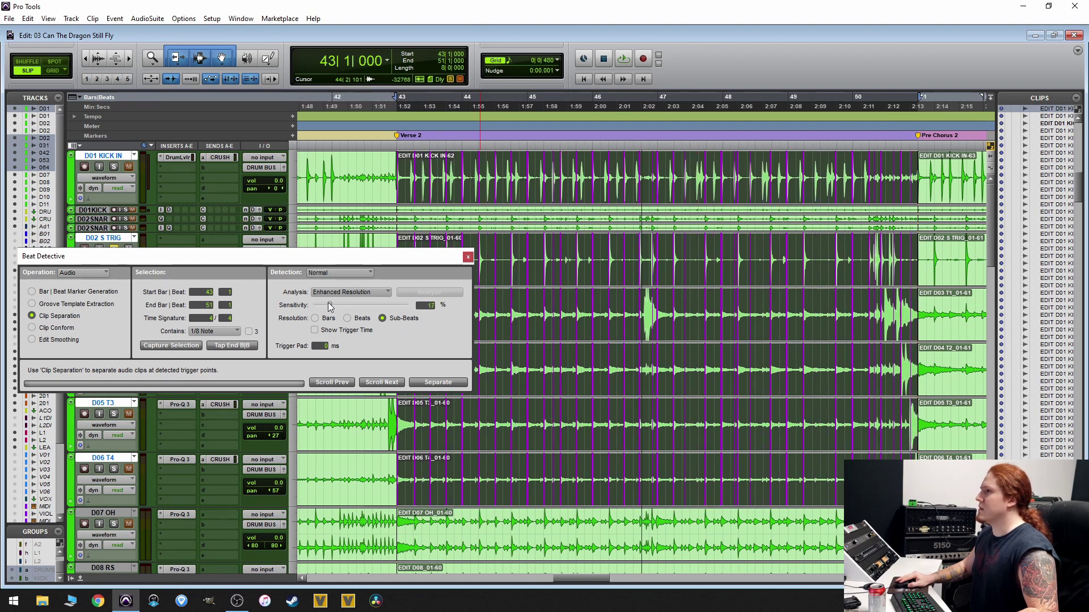
# - Examine the detected Beat Detective triggers at the start of Verse 2 and on the first snare hit
pyautogui.hotkey('ctrl', ']')
pyautogui.hotkey('ctrl', ']')
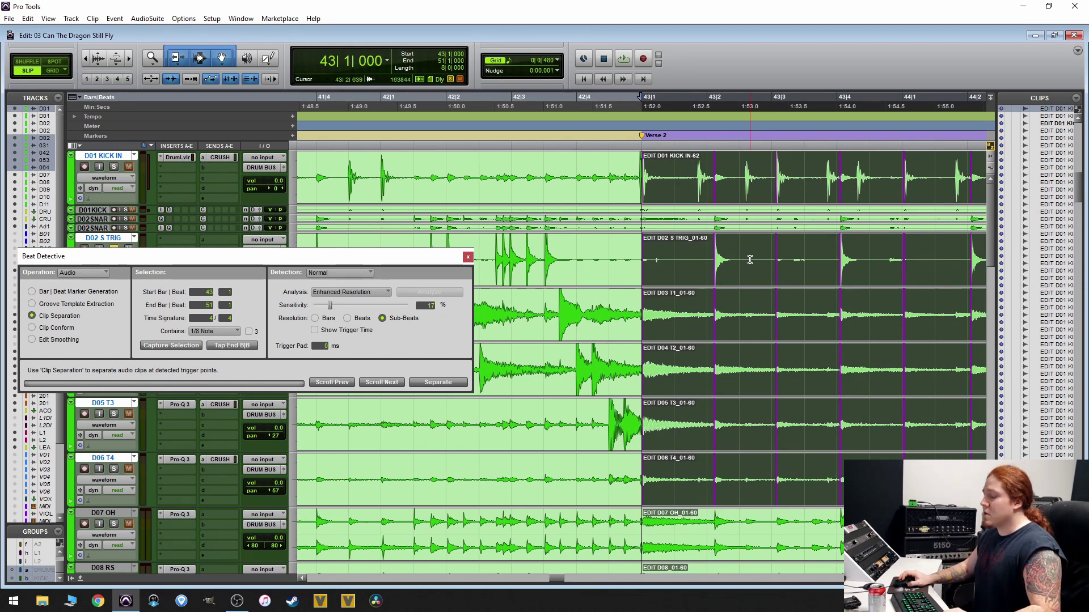
pyautogui.hotkey('ctrl', ']')
pyautogui.hotkey('ctrl', ']')
pyautogui.hotkey('ctrl', ']')
pyautogui.hotkey('ctrl', ']')
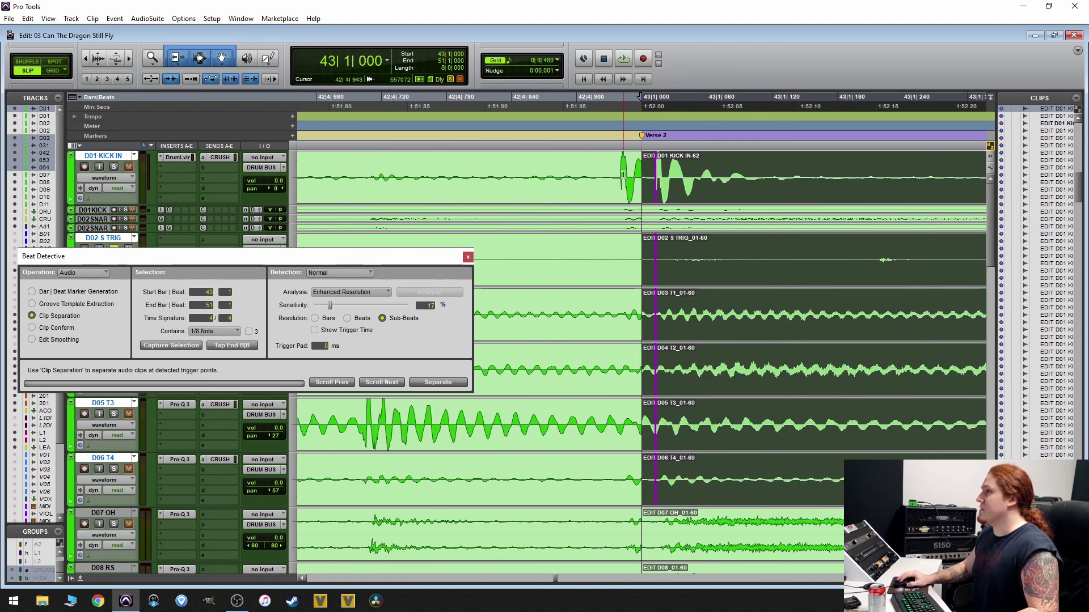
pyautogui.hotkey('ctrl', '[')
pyautogui.hotkey('ctrl', '[')
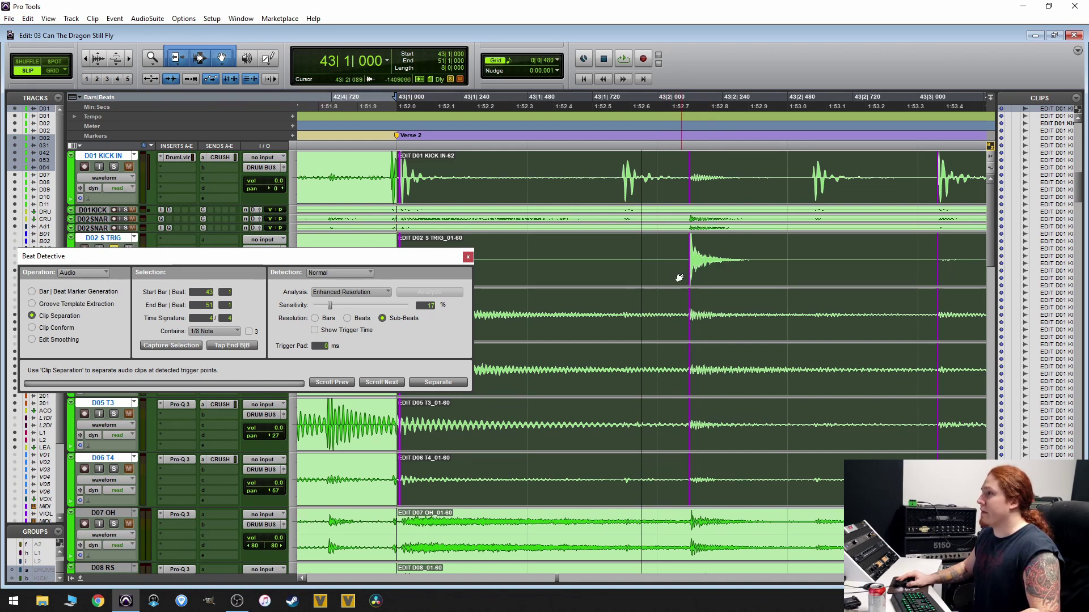
# - Add a Beat Detective trigger on the D01 KICK IN hit just after 43|2|480
pyautogui.scroll(-2, 670, 248)
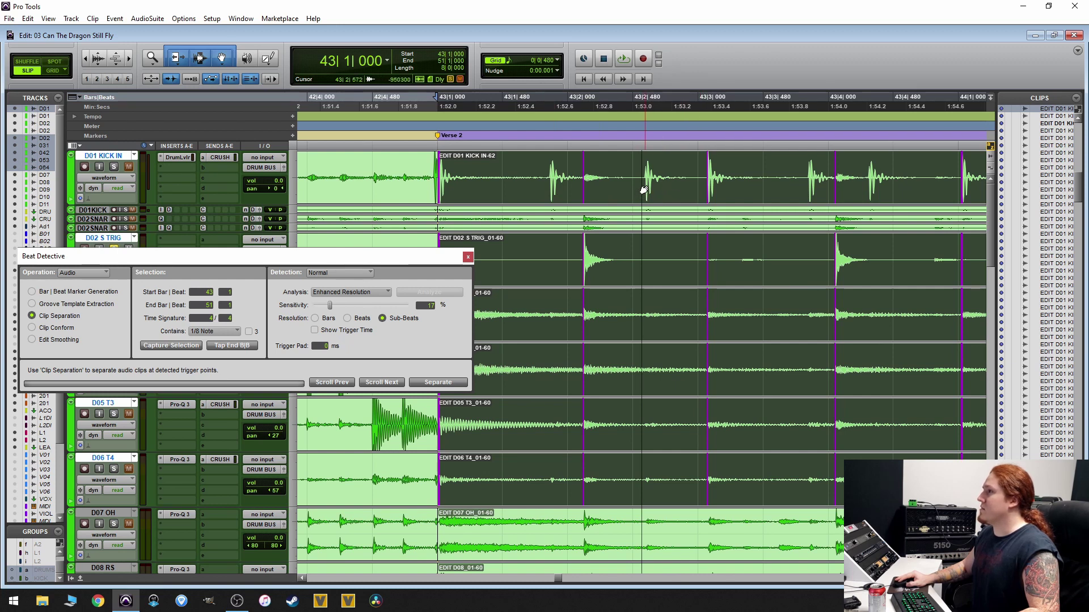
pyautogui.scroll(1, 644, 188)
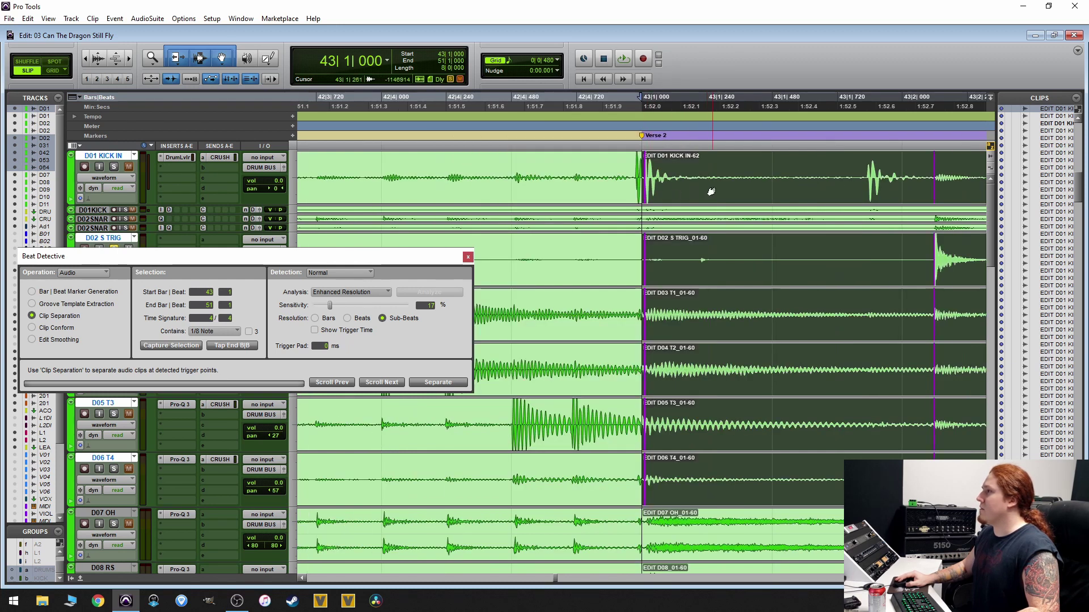
pyautogui.hscroll(3, 704, 190)
pyautogui.hscroll(3, 712, 189)
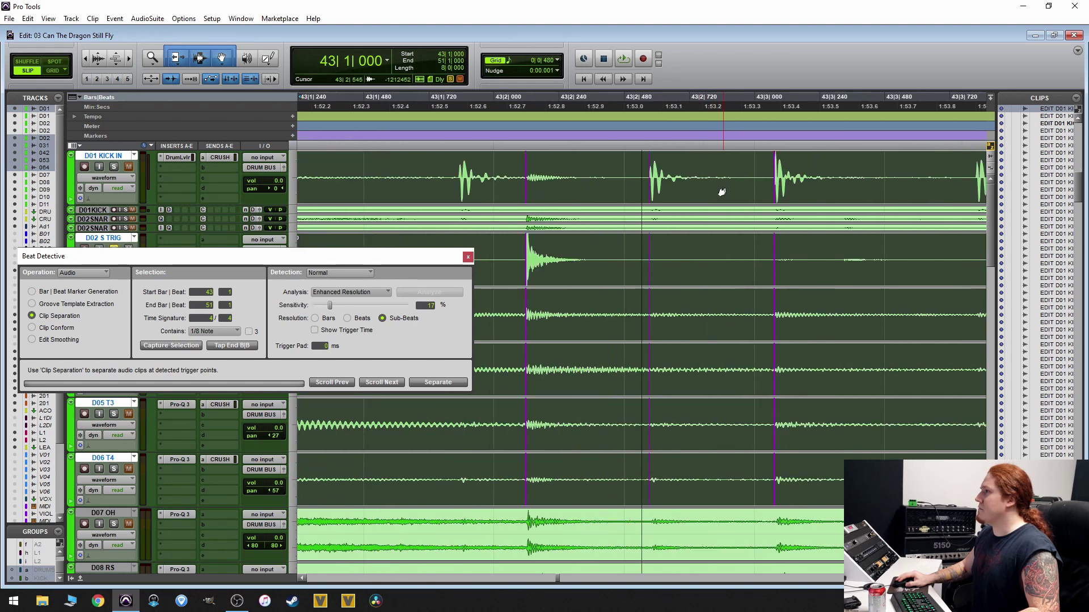
# - Check the Beat Detective triggers against the kick, snare and tom hits from bar 43 through bar 49
pyautogui.hscroll(4, 749, 207)
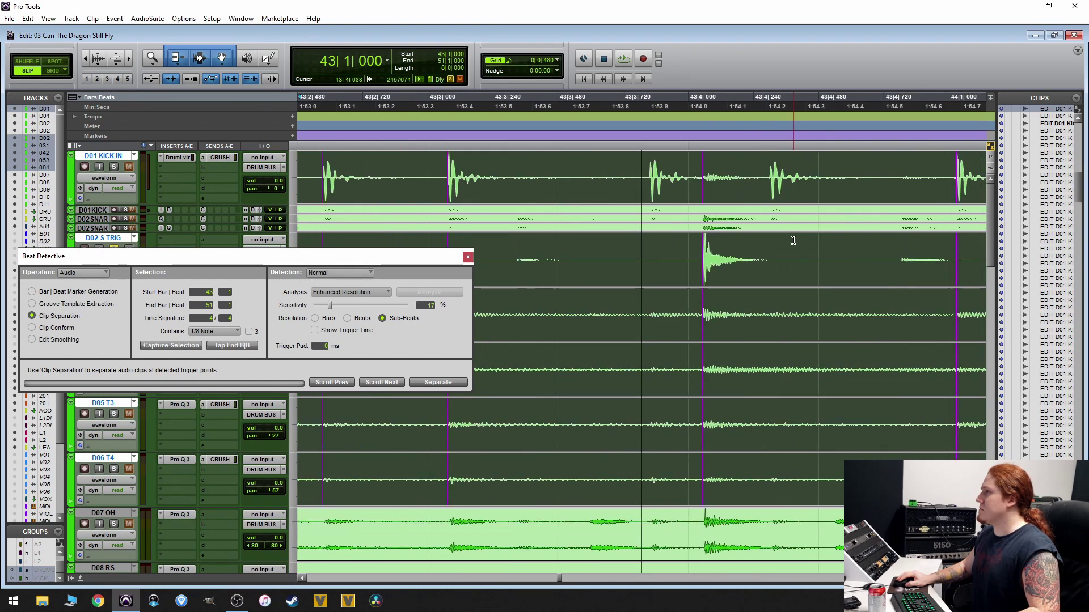
pyautogui.hscroll(3, 789, 240)
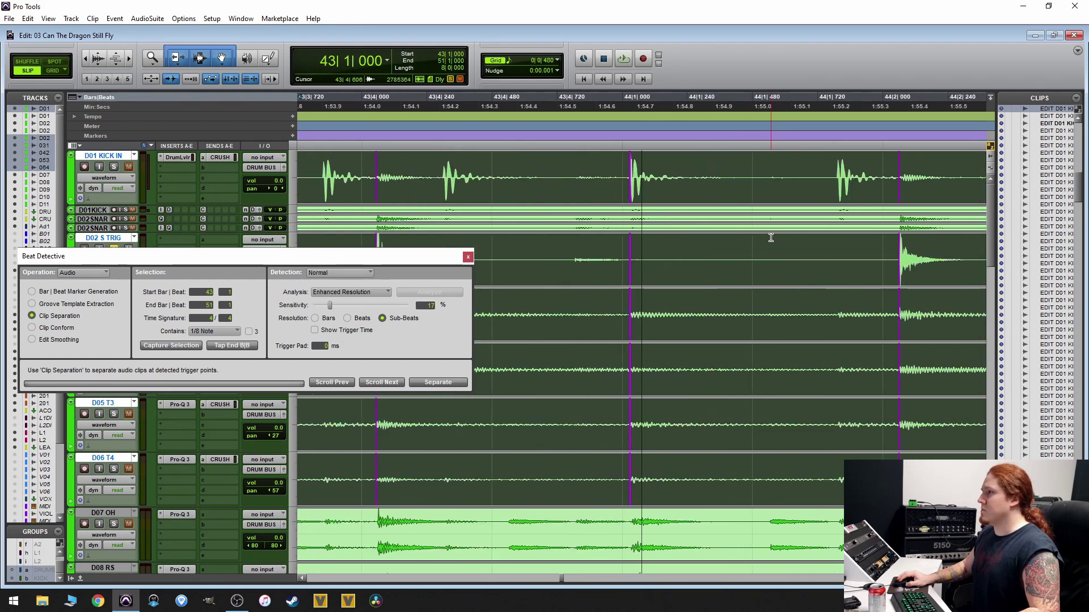
pyautogui.hscroll(4, 783, 235)
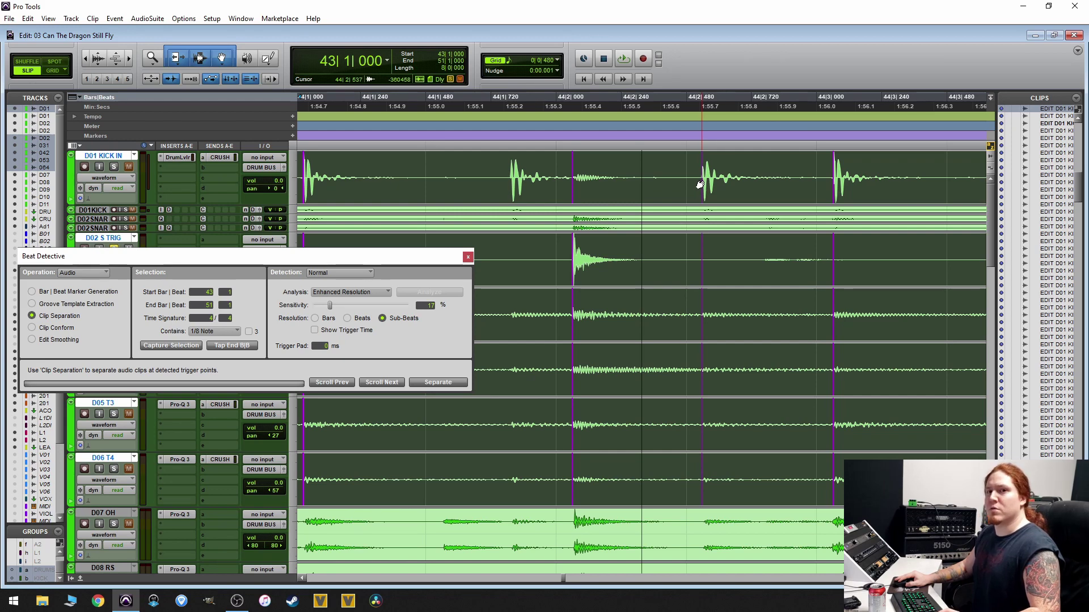
pyautogui.hscroll(10, 697, 188)
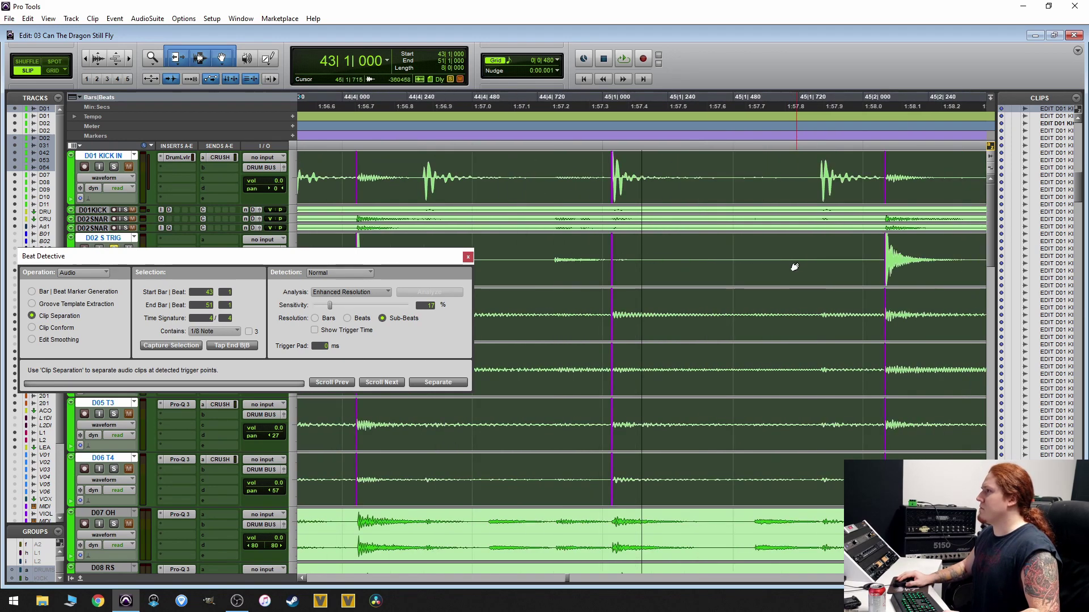
pyautogui.hscroll(10, 777, 277)
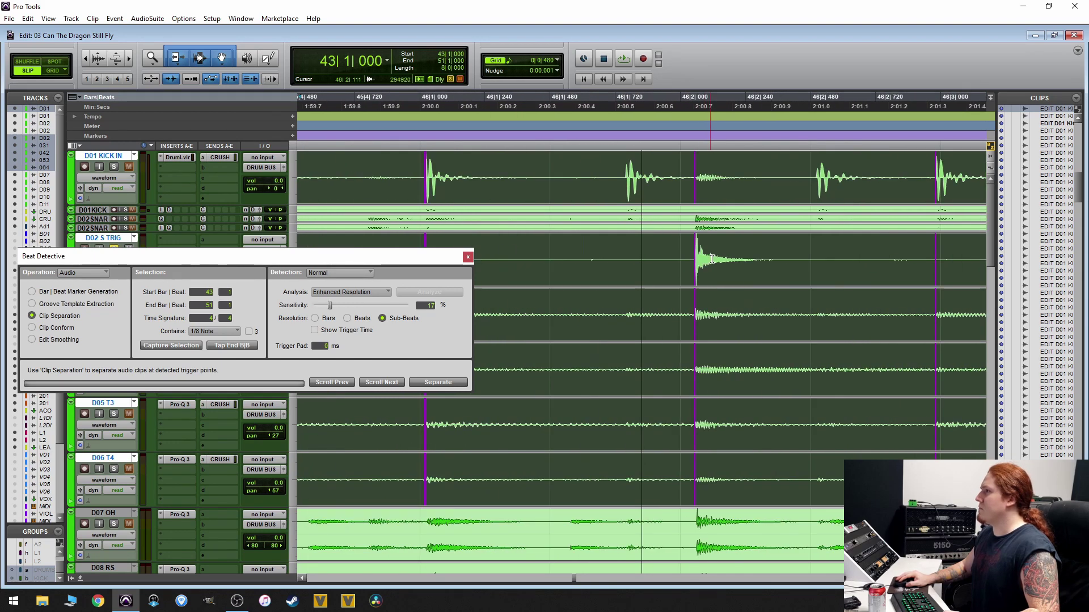
pyautogui.hscroll(5, 754, 274)
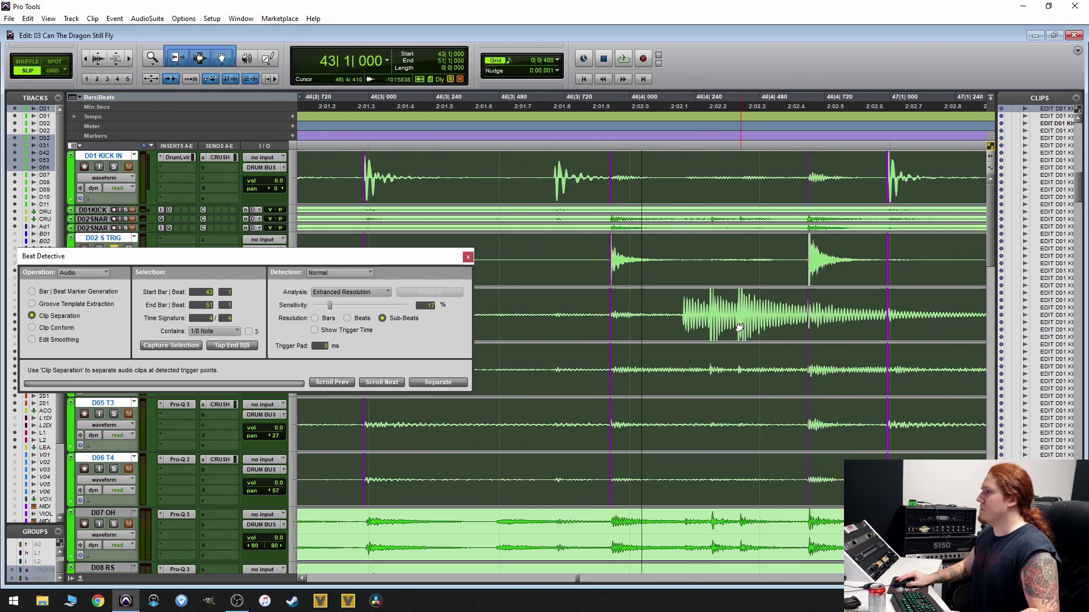
pyautogui.hscroll(10, 738, 328)
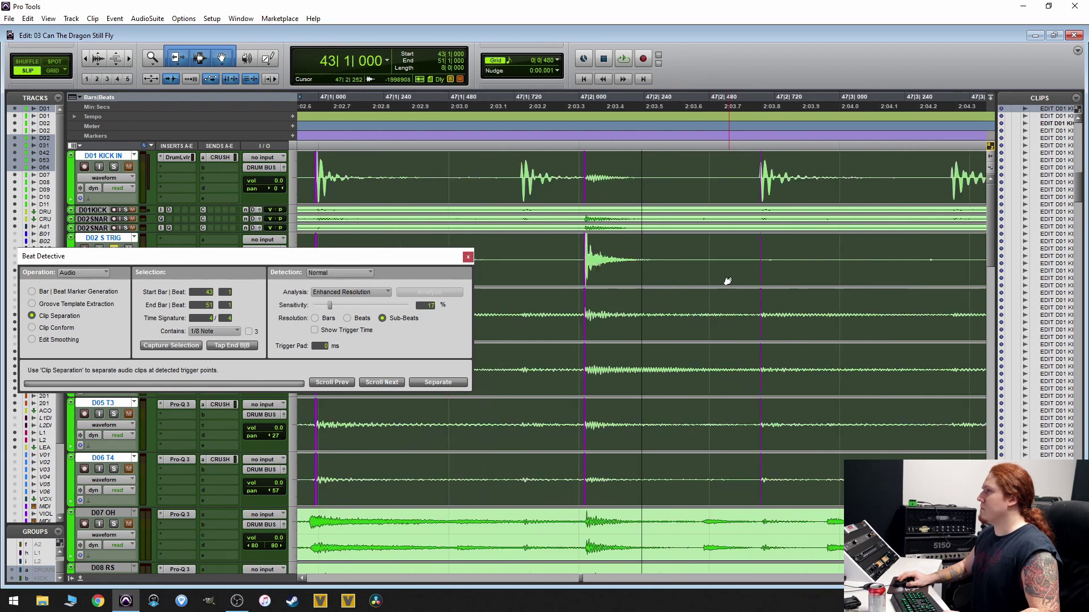
pyautogui.hscroll(5, 735, 334)
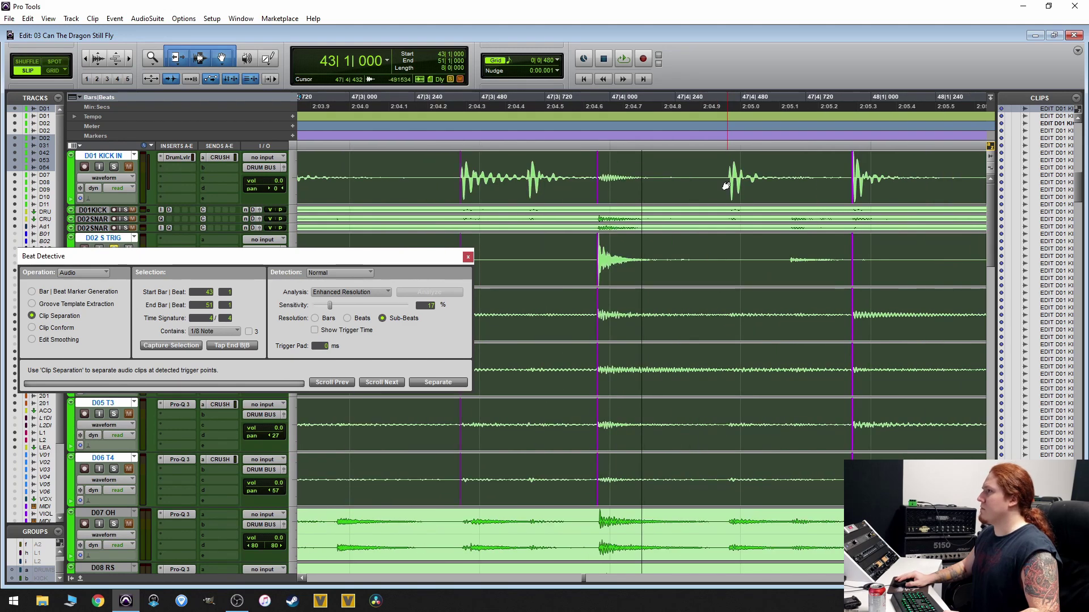
pyautogui.hscroll(10, 748, 328)
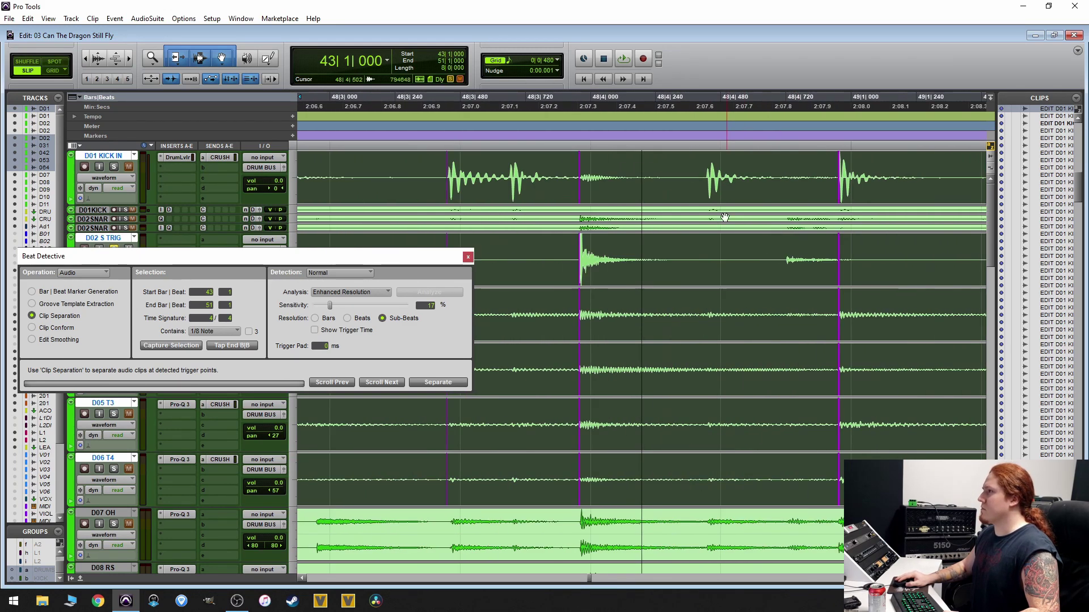
pyautogui.hscroll(10, 737, 255)
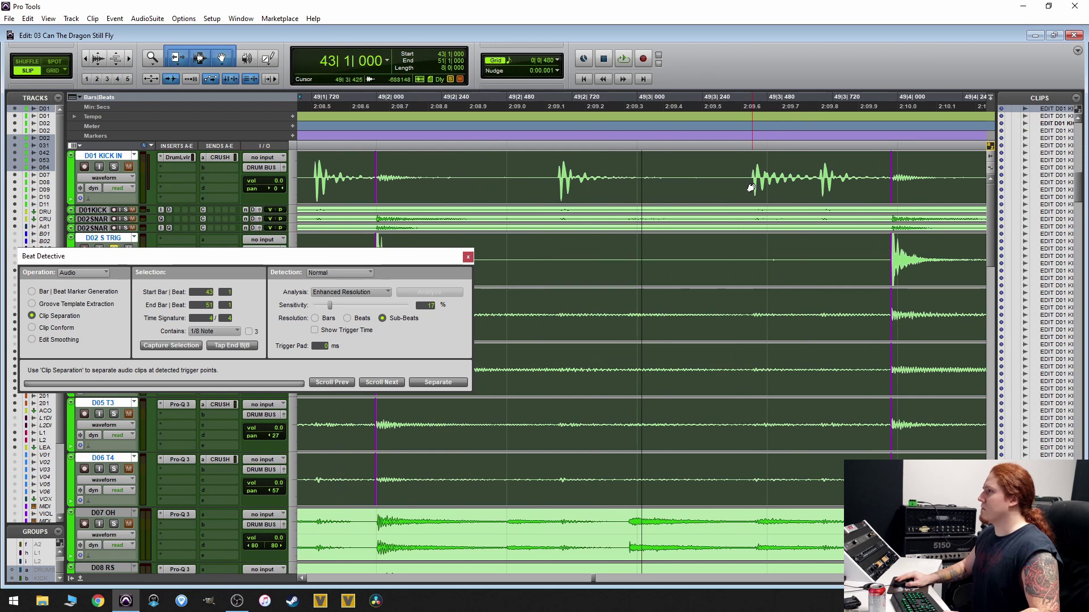
# - Delete the Beat Detective trigger on the snare hit at about 50|2|719 in the fill of bar 50
pyautogui.hscroll(10, 782, 317)
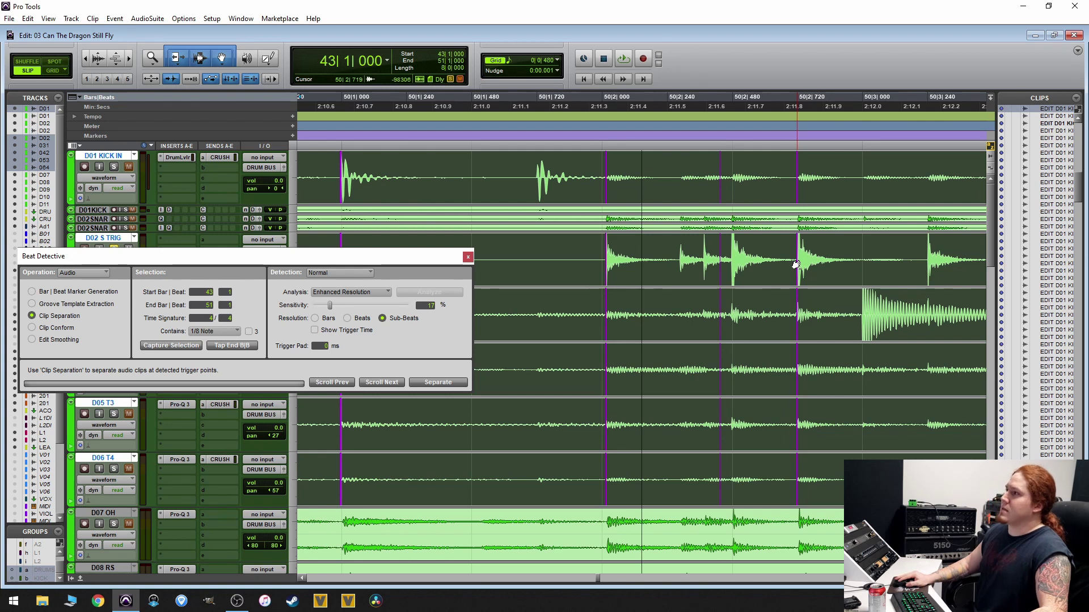
pyautogui.press('alt')
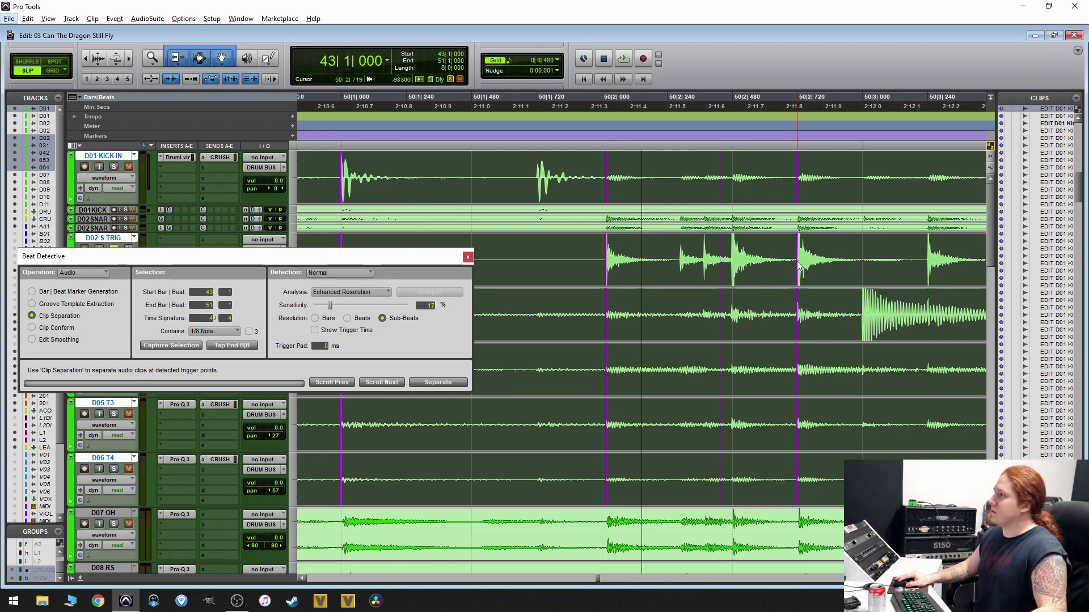
pyautogui.press('alt')
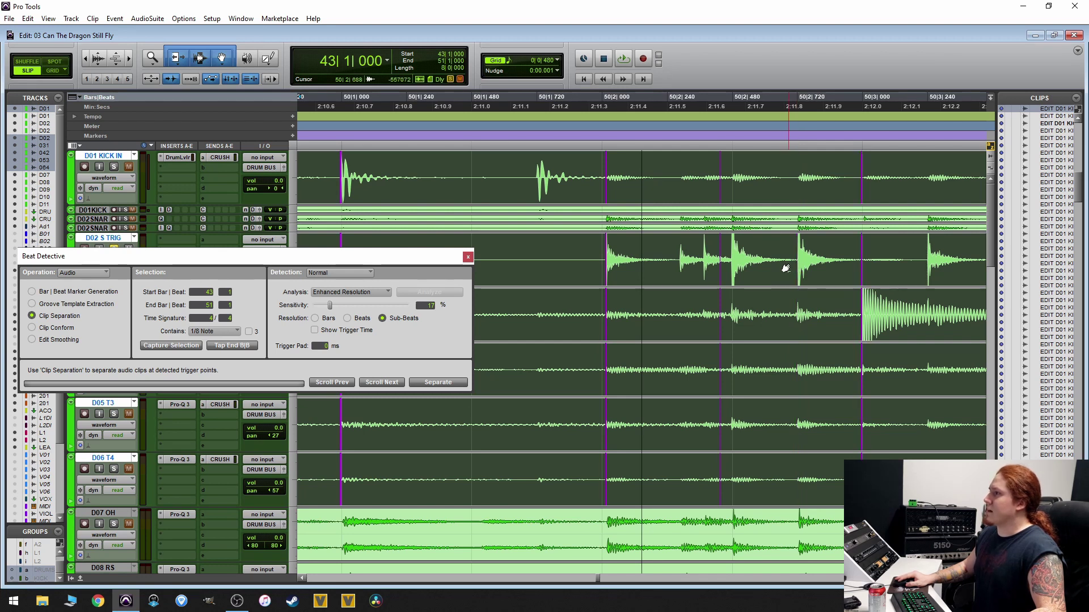
# - Place the Beat Detective trigger on the snare hit just before 50|2|480 in the bar 50 fill
pyautogui.click(717, 271)
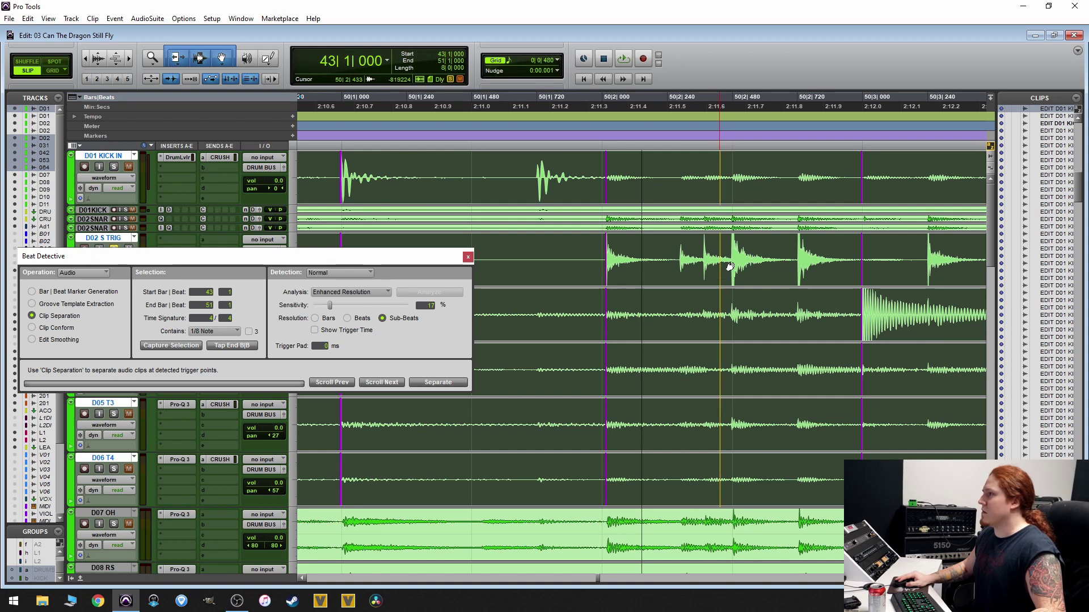
pyautogui.press('Tab')
pyautogui.hotkey('ctrl', 'e')
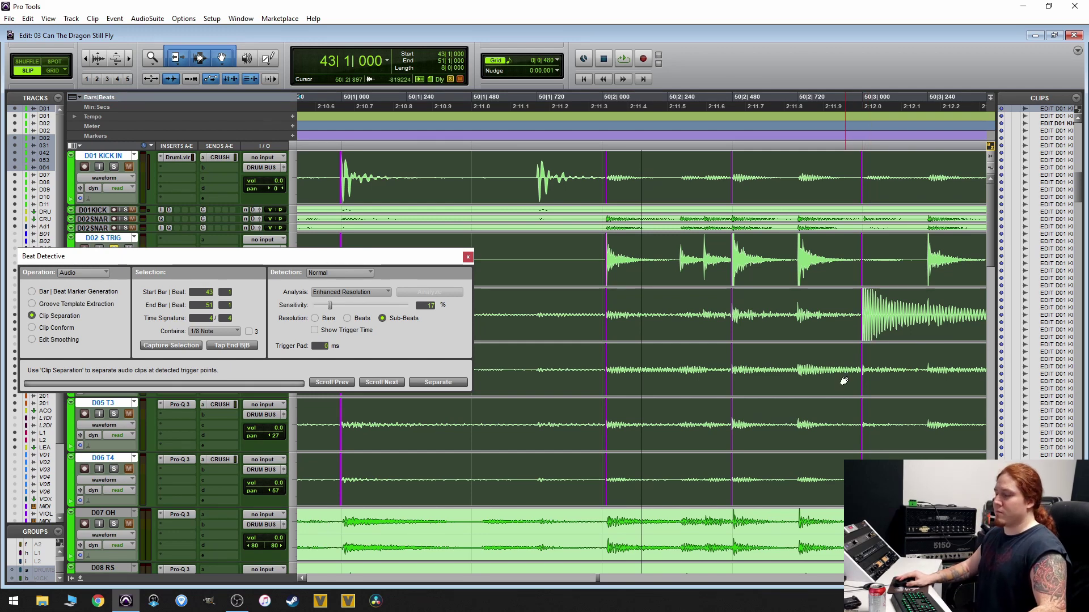
# - Enable the DRUMS group to include all drum tracks and separate the Verse 2 clips at the detected triggers
pyautogui.click(867, 331)
pyautogui.hscroll(10, 737, 363)
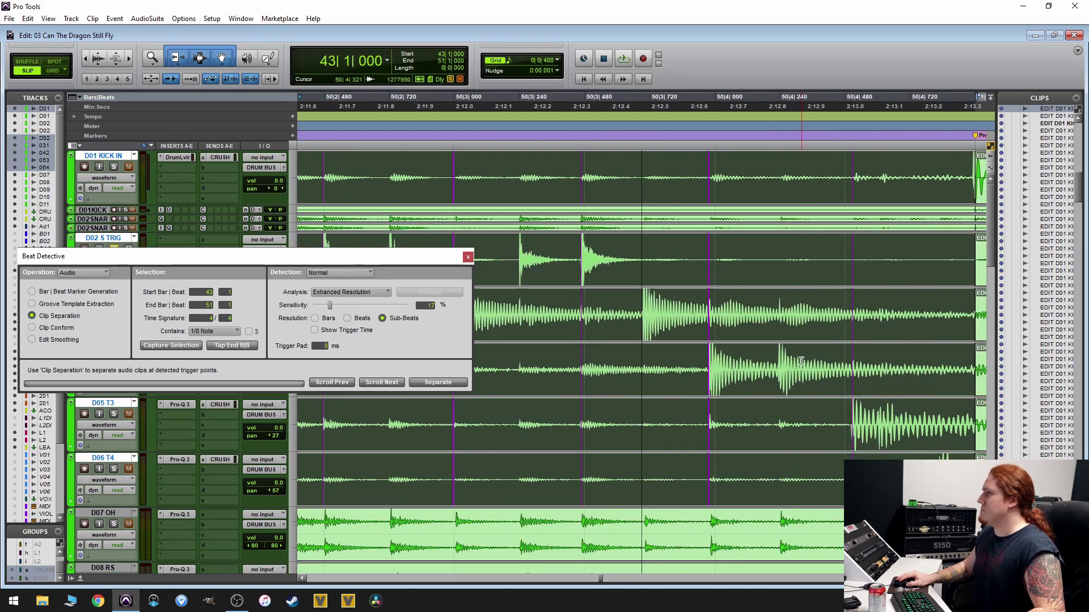
pyautogui.hscroll(-3, 598, 399)
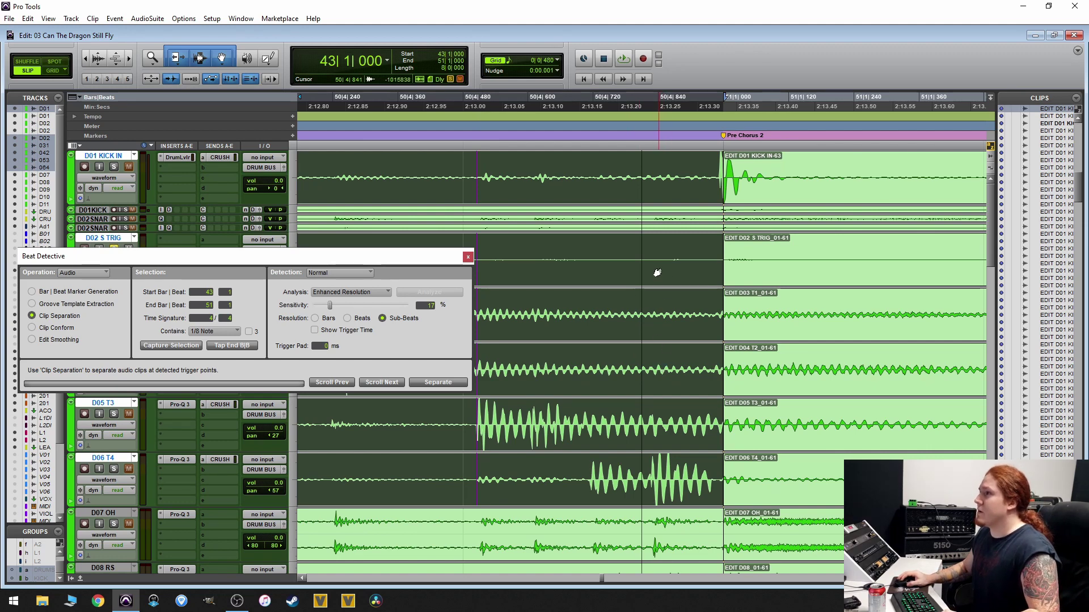
pyautogui.scroll(-5, 639, 271)
pyautogui.scroll(-3, 640, 275)
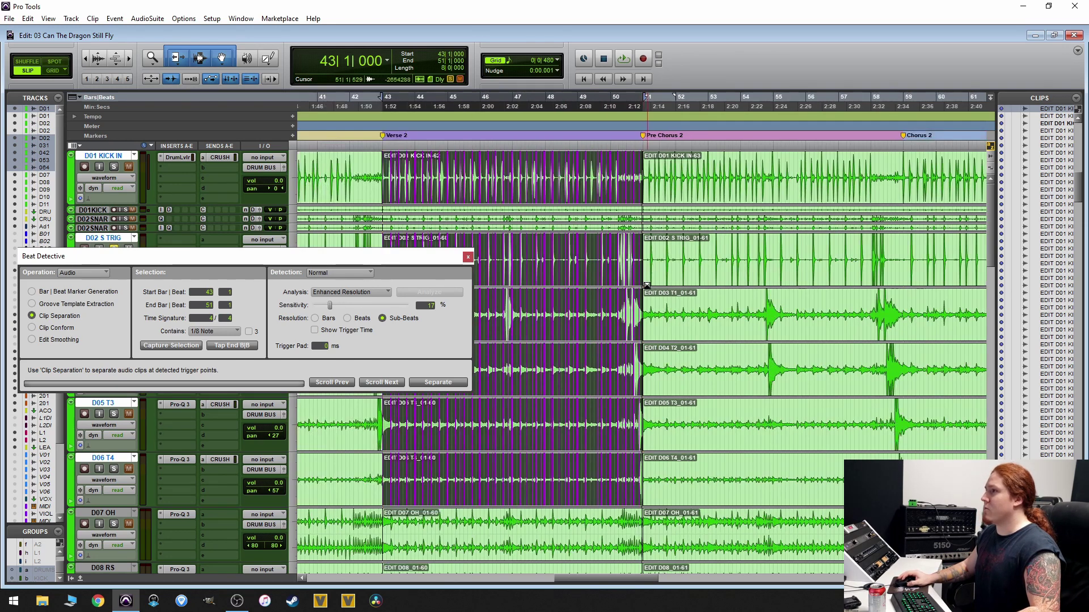
pyautogui.scroll(-3, 640, 274)
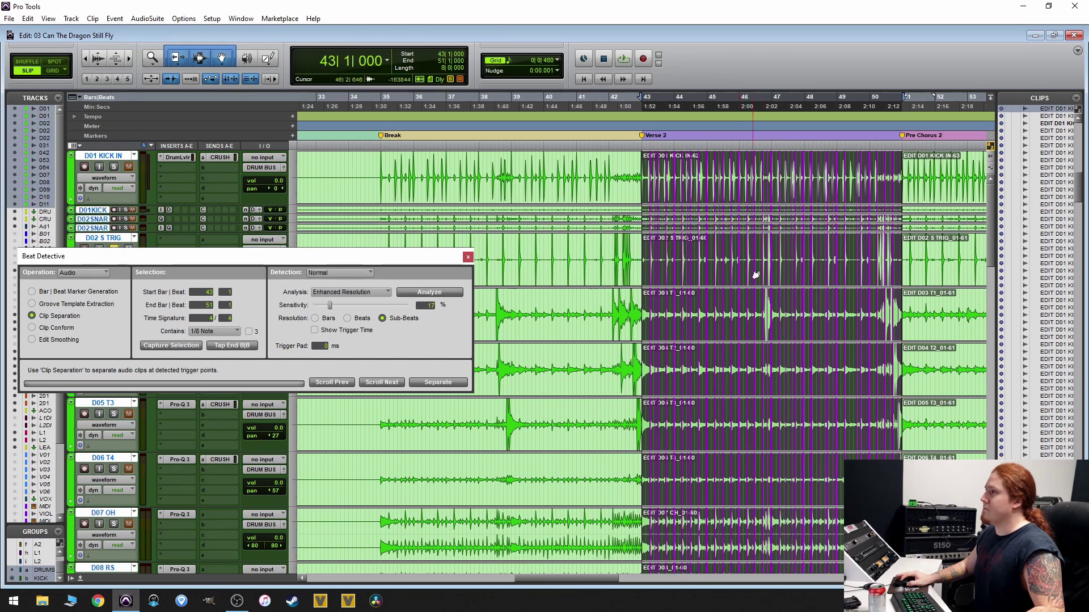
pyautogui.scroll(-3, 754, 227)
pyautogui.scroll(3, 766, 329)
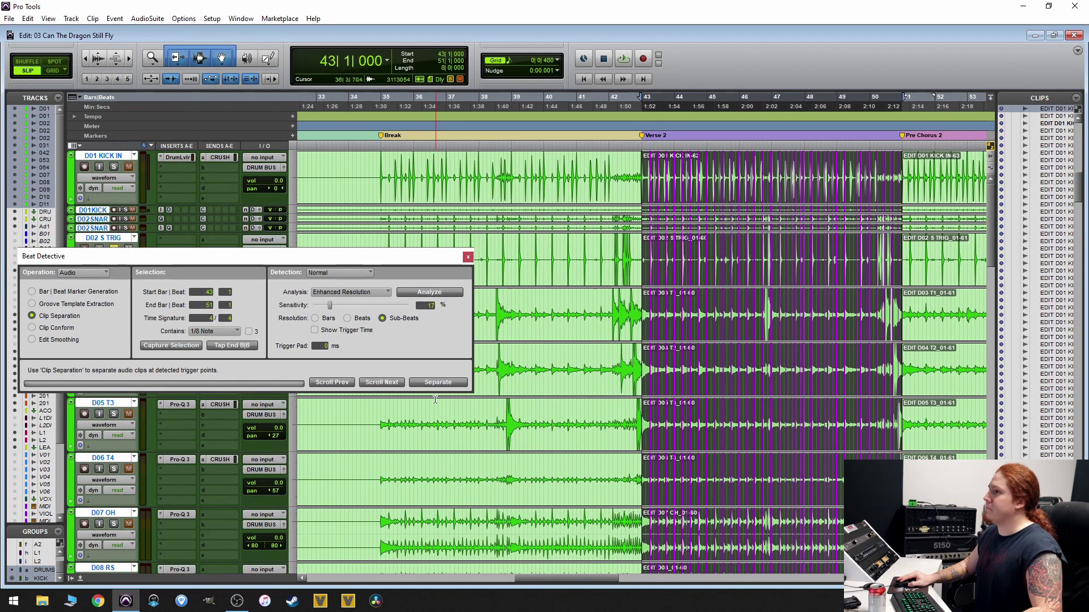
pyautogui.click(448, 380)
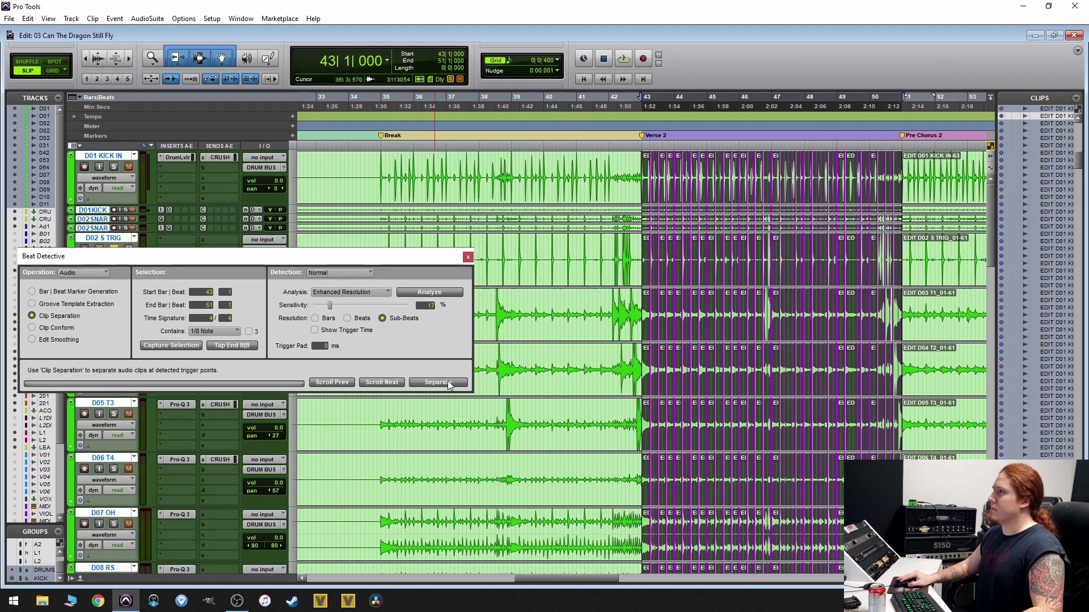
# - Delete the short leftover clips between 43|1|000 and the first kick hit of Verse 2 on all drum tracks
pyautogui.hotkey('ctrl', ']')
pyautogui.hotkey('ctrl', ']')
pyautogui.hotkey('ctrl', ']')
pyautogui.hotkey('ctrl', ']')
pyautogui.hotkey('ctrl', ']')
pyautogui.hotkey('ctrl', ']')
pyautogui.hotkey('ctrl', ']')
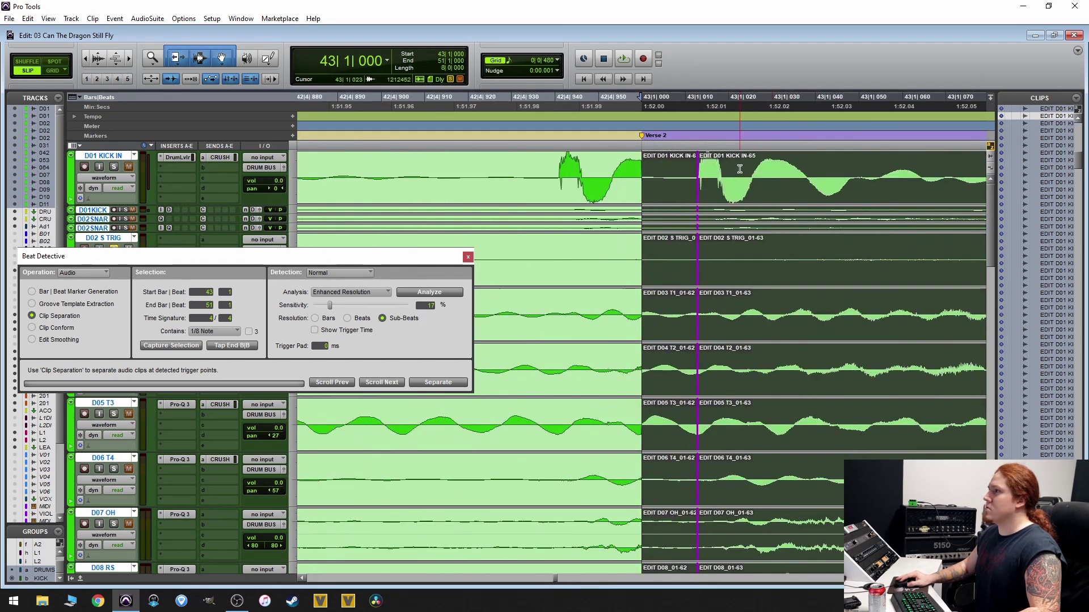
pyautogui.click(740, 169)
pyautogui.click(660, 192)
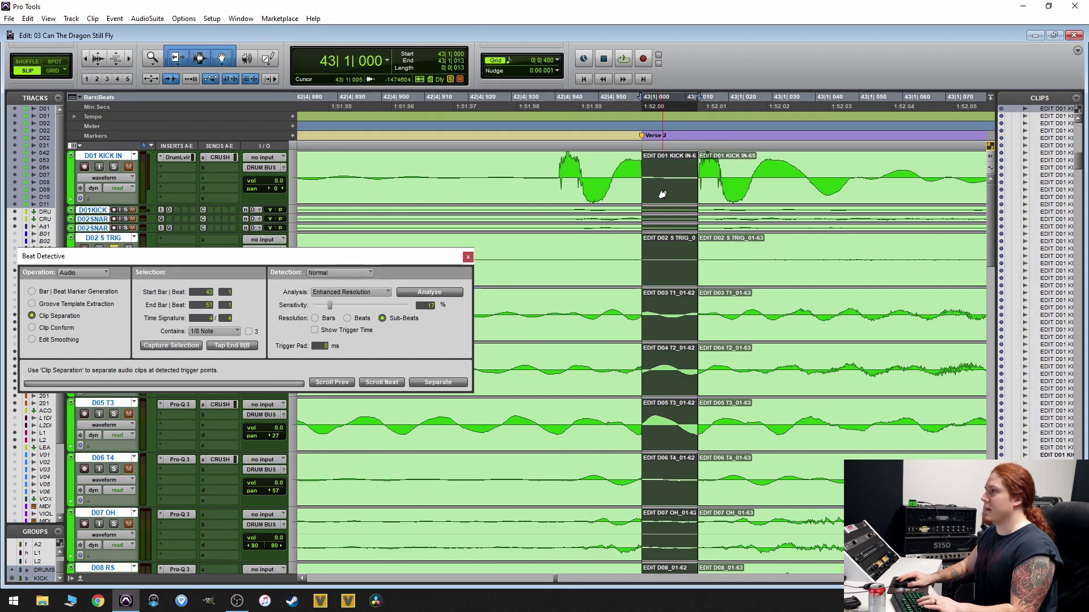
pyautogui.press('Delete')
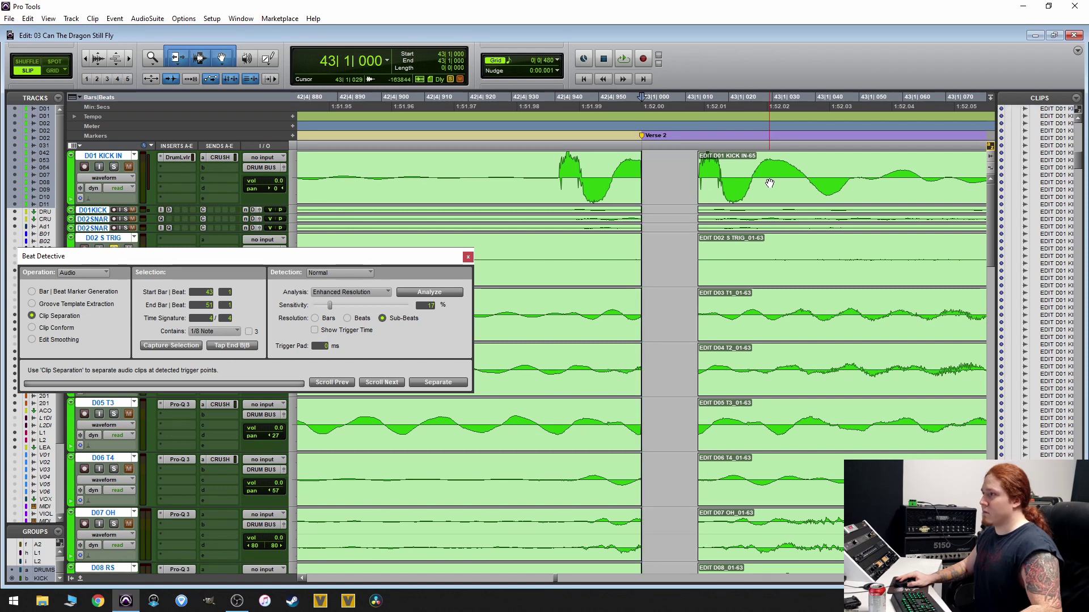
# - Close Beat Detective and select all separated drum clips from the first kick of Verse 2 to the start of Pre Chorus 2
pyautogui.click(769, 184)
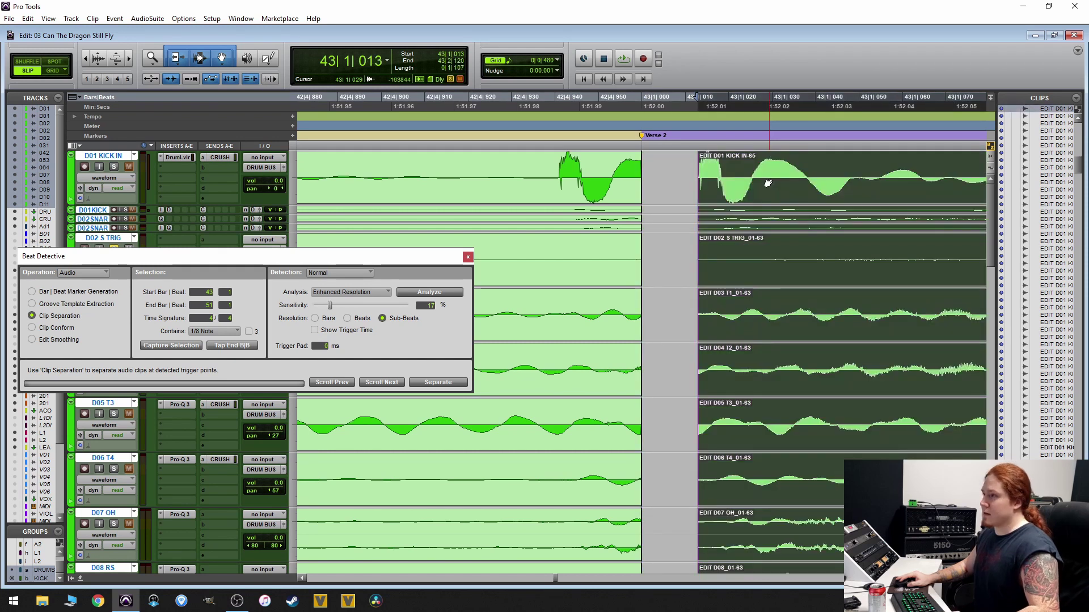
pyautogui.click(468, 257)
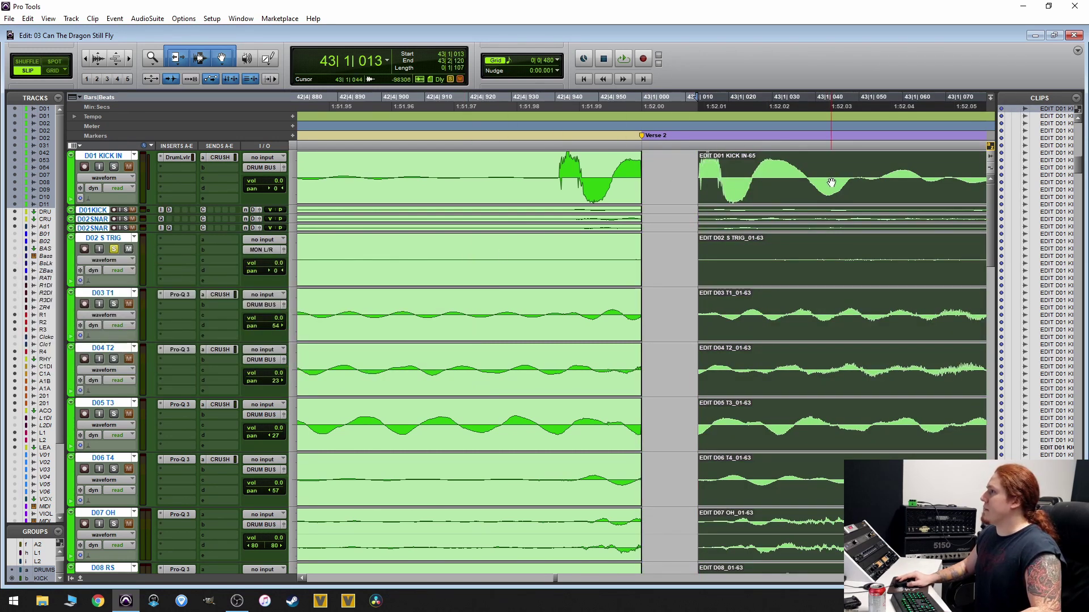
pyautogui.scroll(-10, 831, 183)
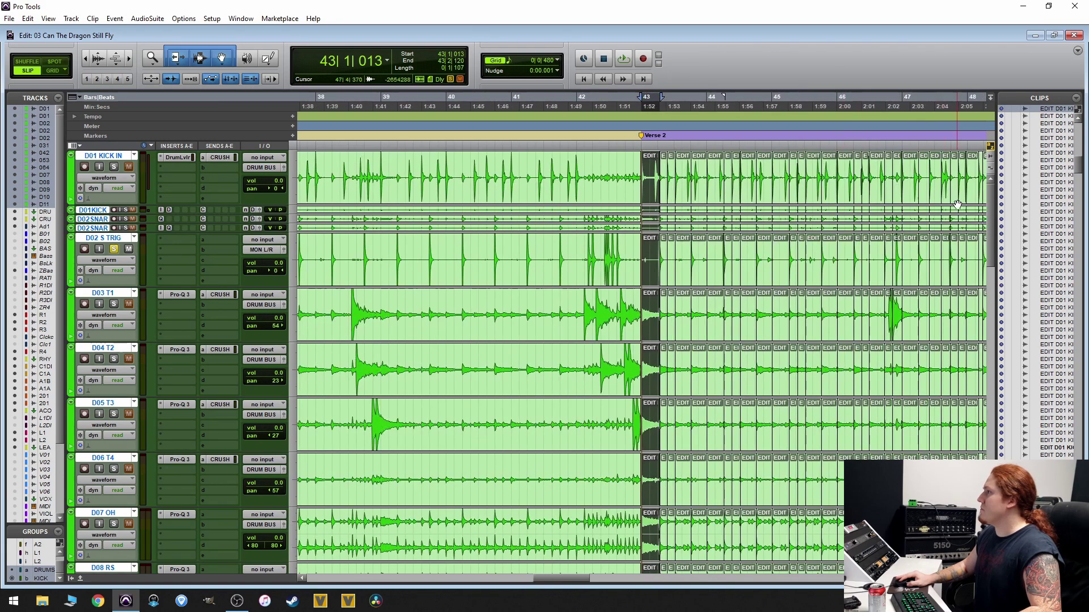
pyautogui.scroll(-1, 957, 205)
pyautogui.keyDown('shift'); pyautogui.click(900, 197); pyautogui.keyUp('shift')
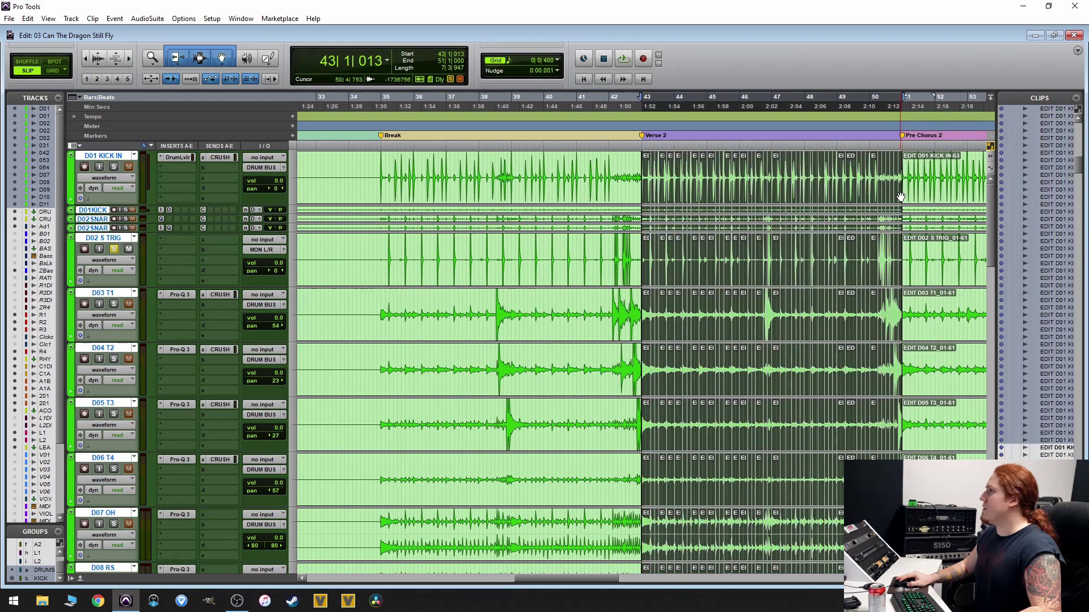
# - Quantize the selected audio clips to a 1/8 note grid at 80% strength, and close Event Operations
pyautogui.hotkey('alt', '0')
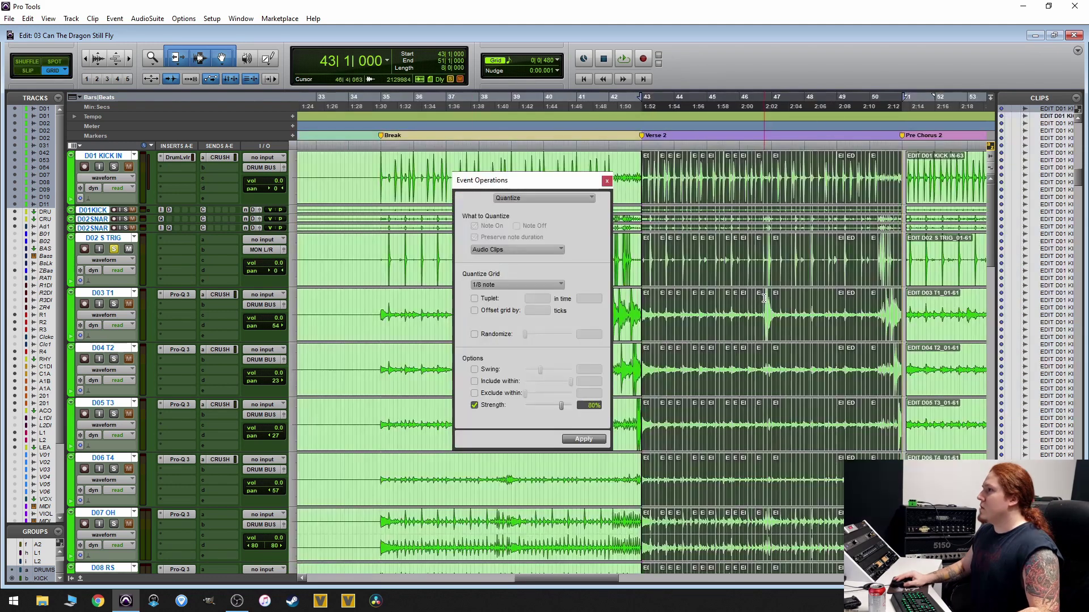
pyautogui.hscroll(2, 768, 295)
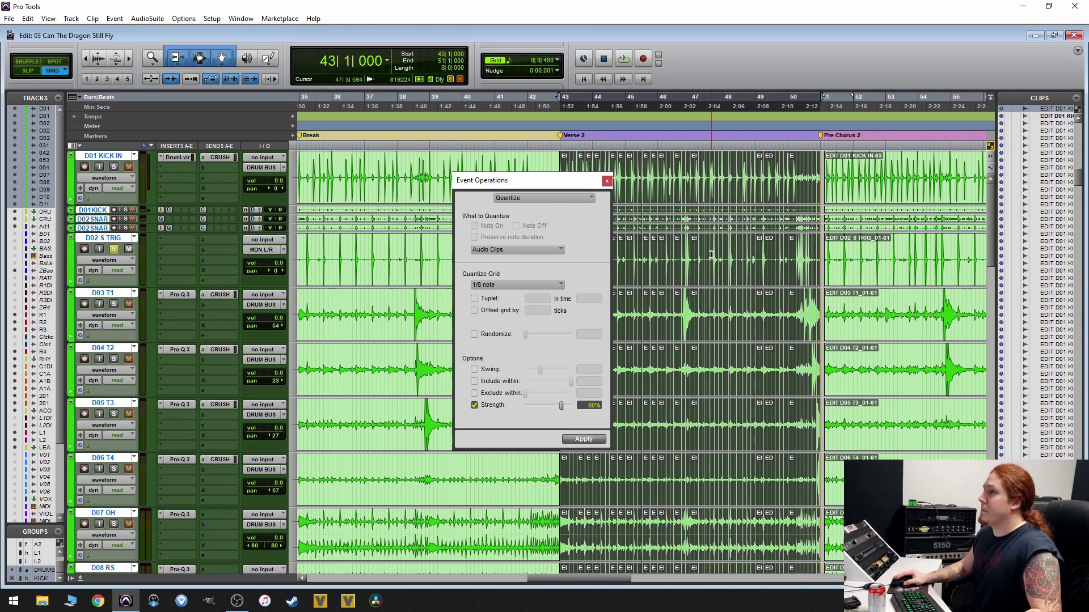
pyautogui.click(548, 250)
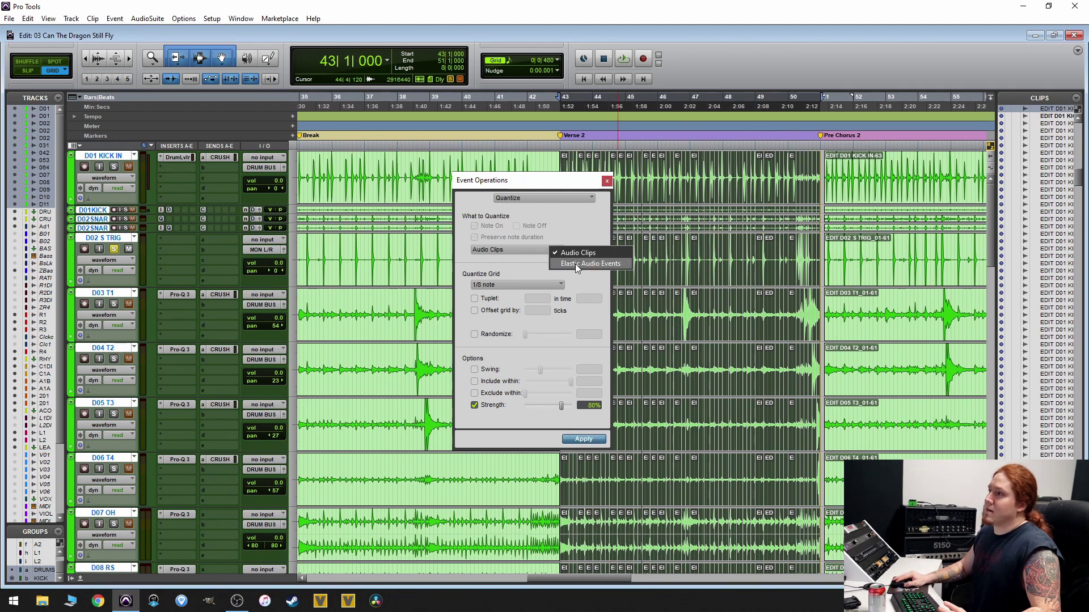
pyautogui.click(579, 227)
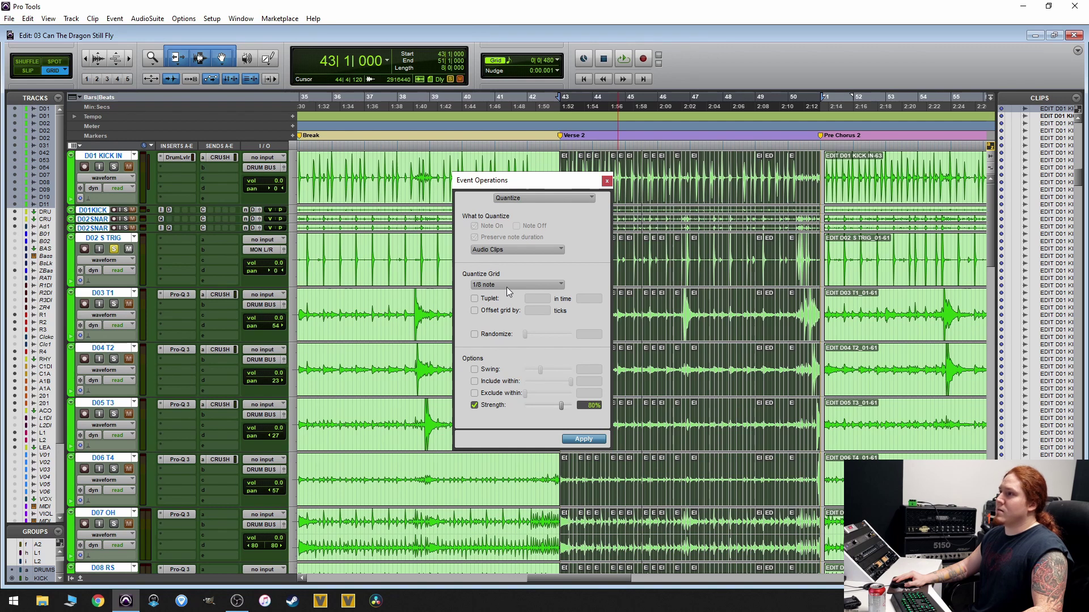
pyautogui.click(592, 441)
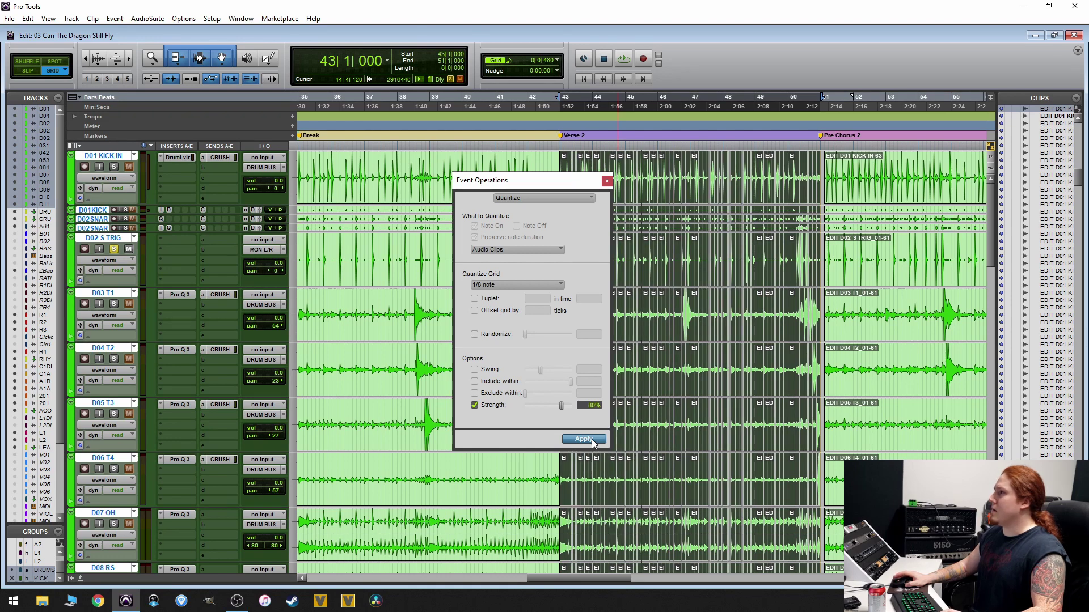
pyautogui.click(606, 181)
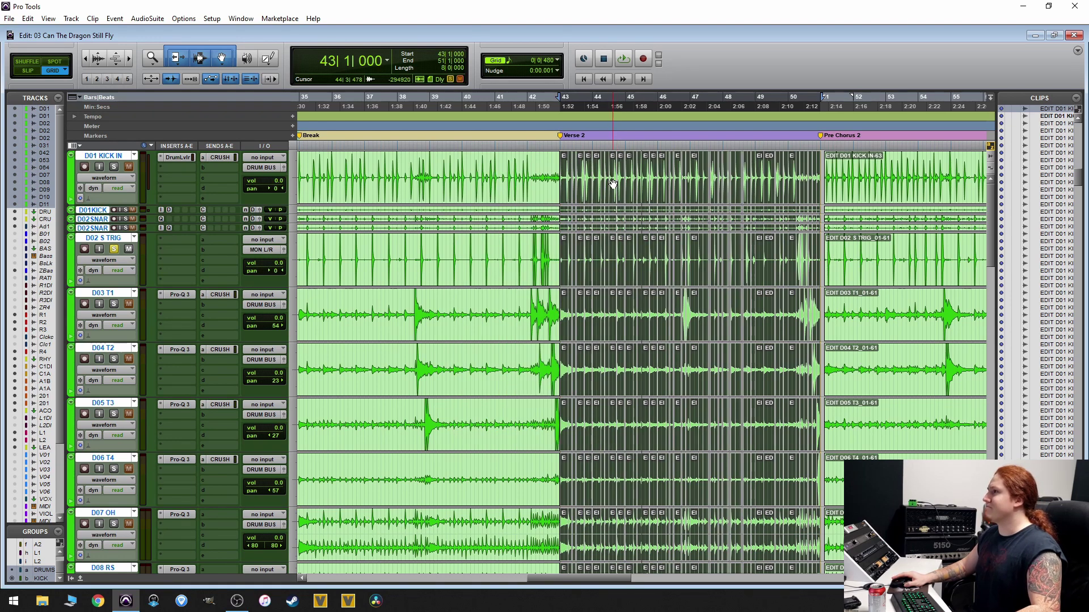
# - Take the D02 S TRIG track out of solo and mute it, with the playback position at the start of Verse 2
pyautogui.hotkey('ctrl', ']')
pyautogui.hotkey('ctrl', ']')
pyautogui.hotkey('ctrl', ']')
pyautogui.hotkey('ctrl', ']')
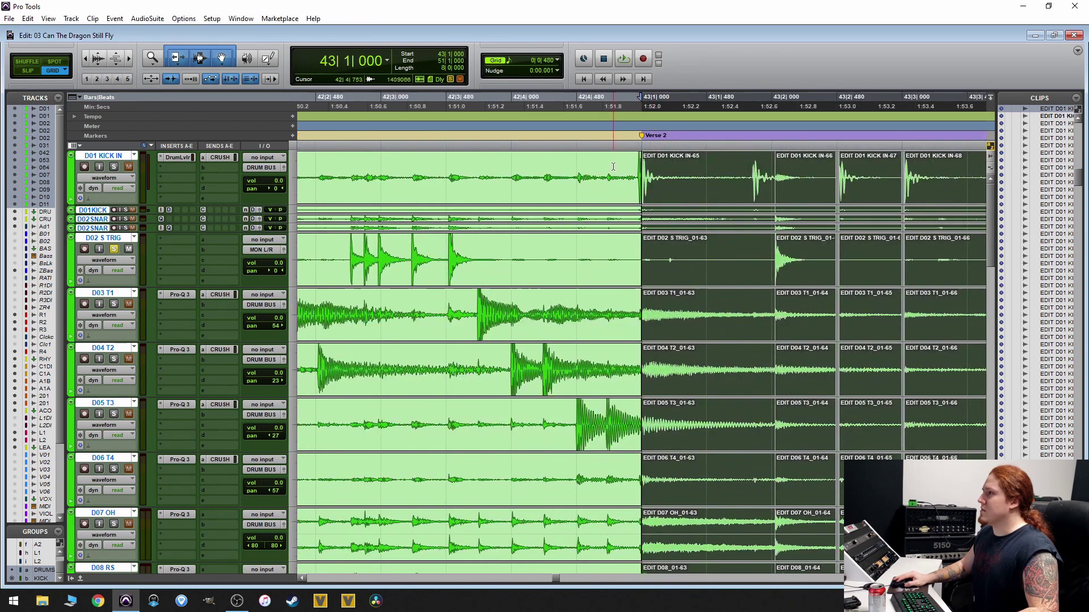
pyautogui.click(619, 157)
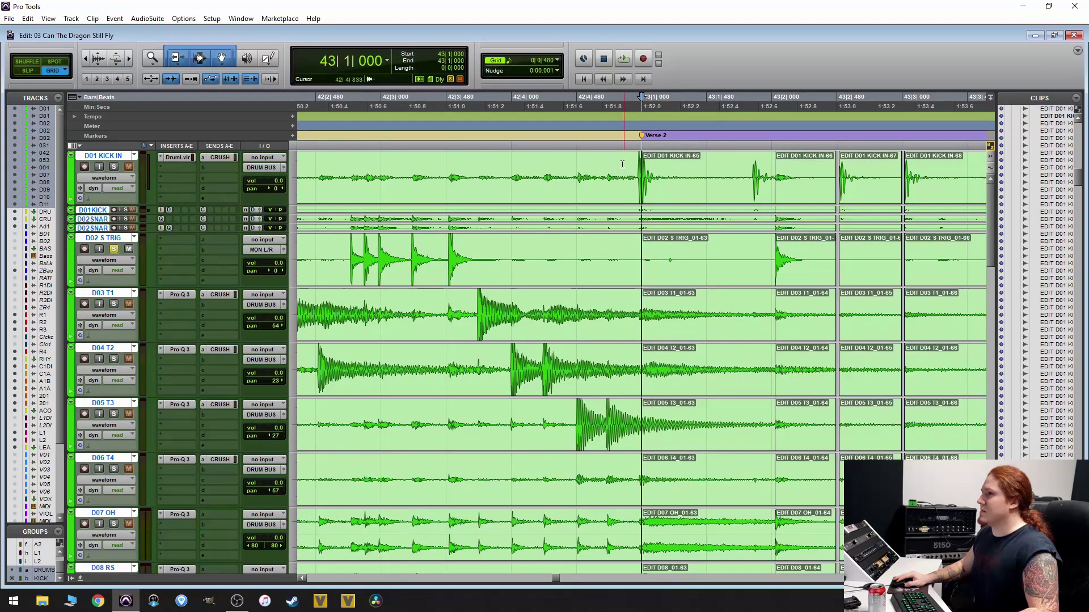
pyautogui.click(128, 250)
pyautogui.click(128, 249)
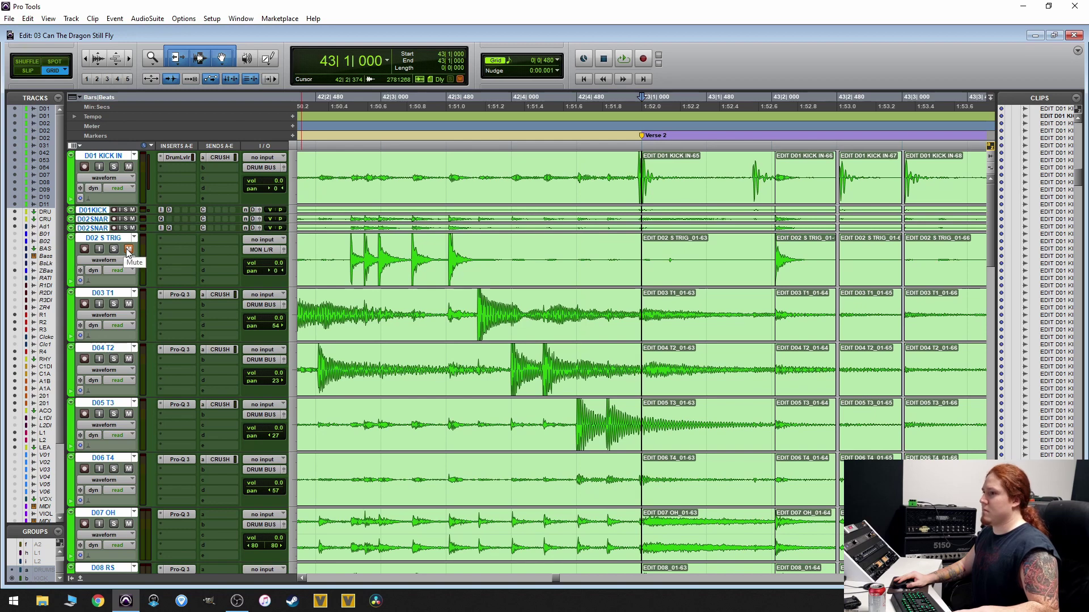
# - Play back the quantized drums from the start of Verse 2 and again from 46|3|000 to check the timing
pyautogui.press('space')
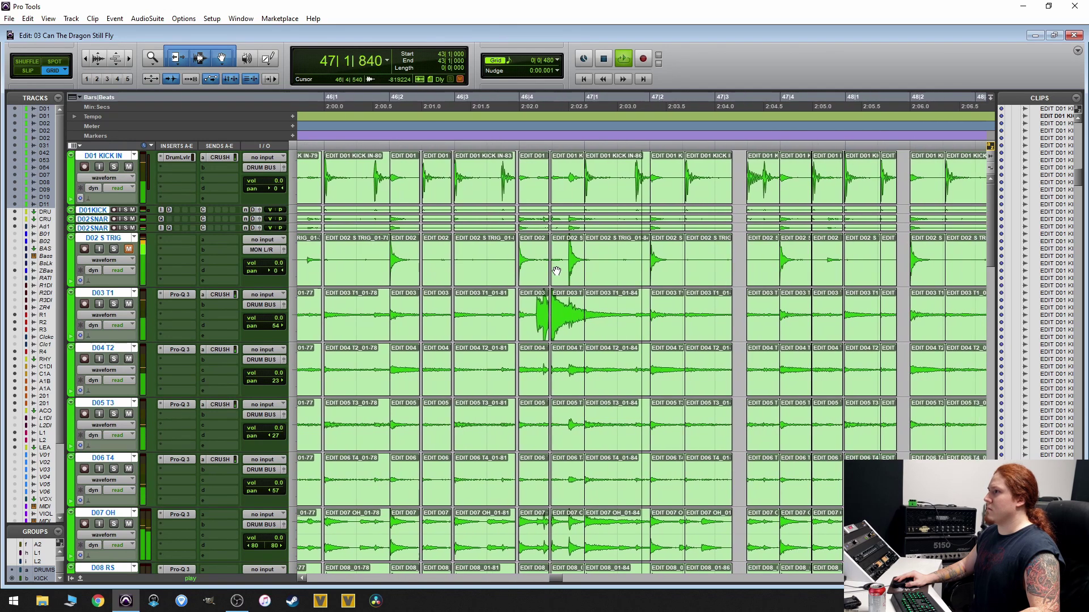
pyautogui.press('space')
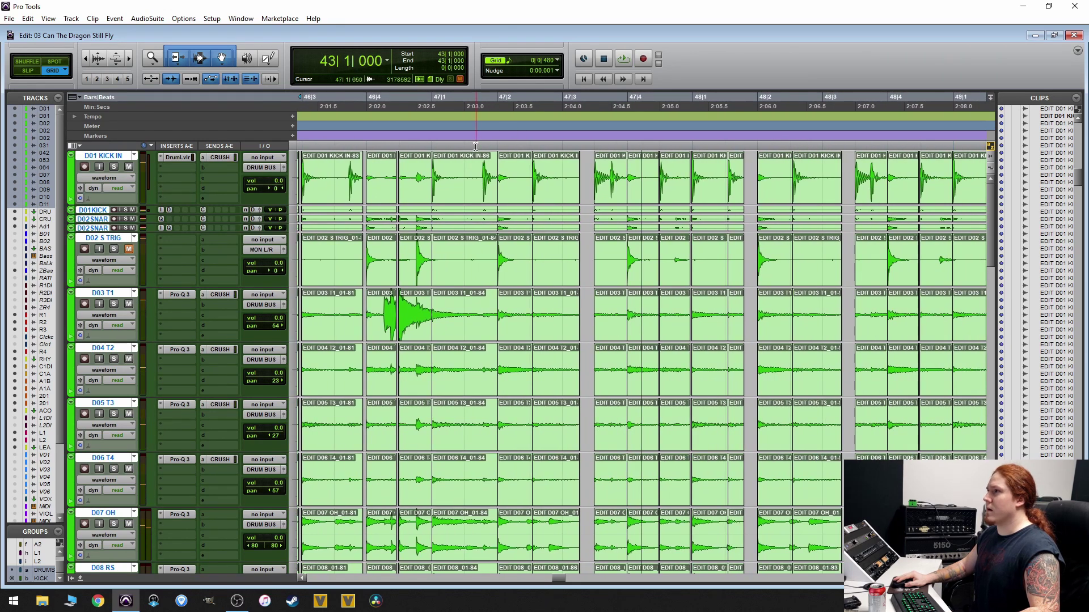
pyautogui.click(515, 129)
pyautogui.click(623, 174)
pyautogui.press('space')
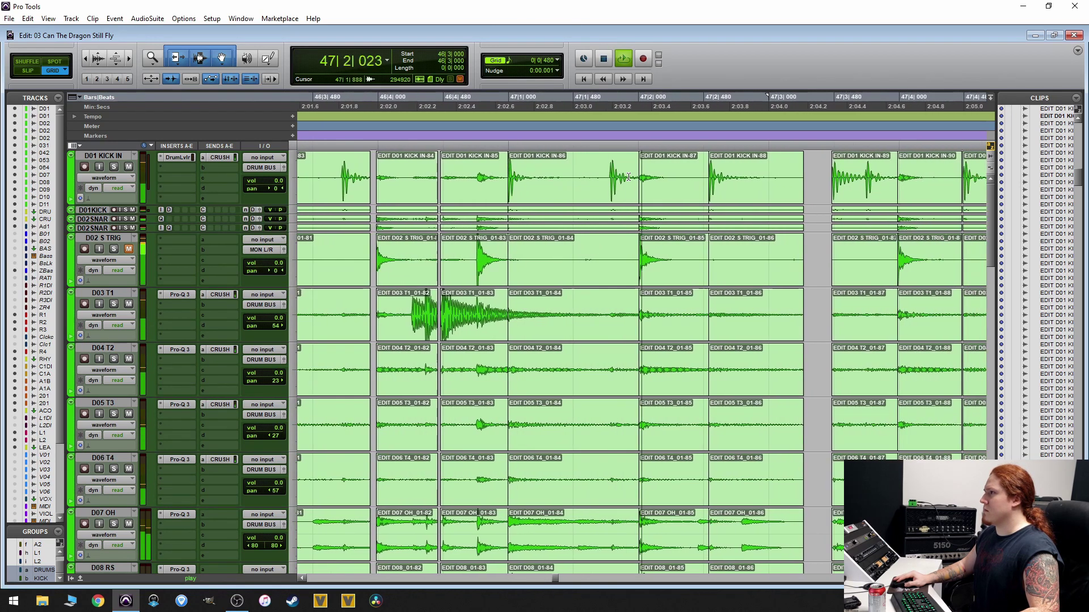
pyautogui.hotkey('ctrl', ']')
pyautogui.press('space')
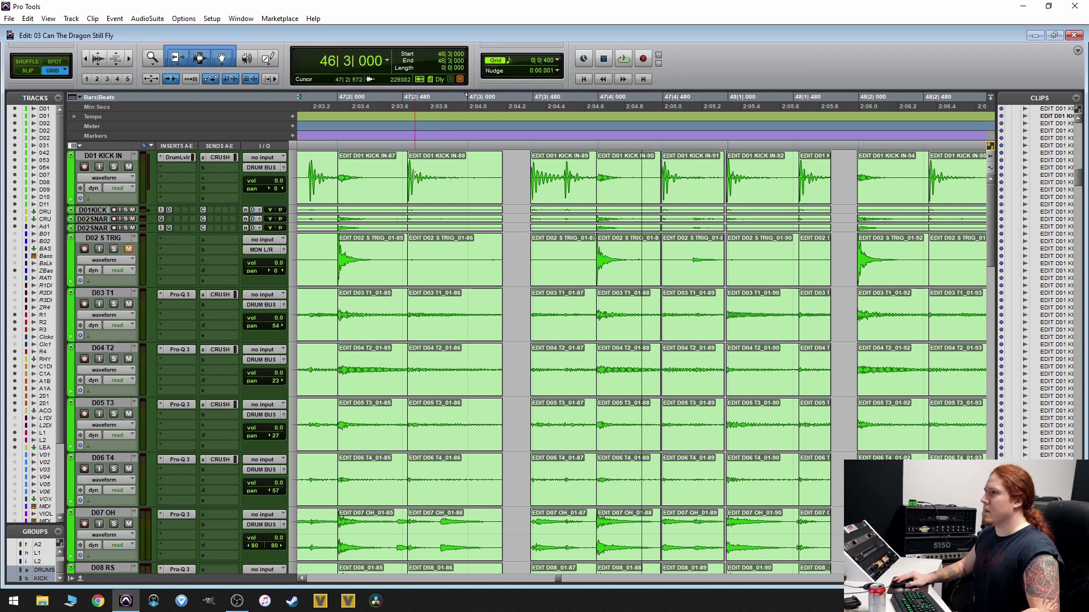
# - Trim the snare clips at 47|2 back to 47|2|480 and move the following kick clips to 47|2|720 on a 1/16 note grid
pyautogui.press('F3')
pyautogui.moveTo(414, 174)
pyautogui.mouseDown()
pyautogui.moveTo(503, 165)
pyautogui.moveTo(387, 168)
pyautogui.moveTo(403, 167)
pyautogui.mouseUp()
pyautogui.press('F4')
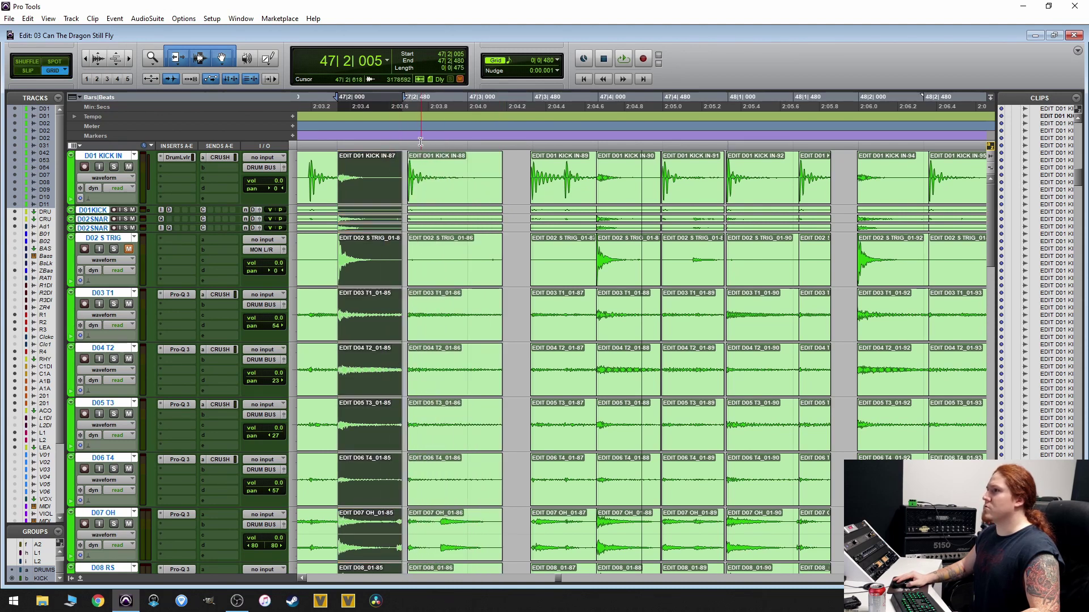
pyautogui.click(549, 61)
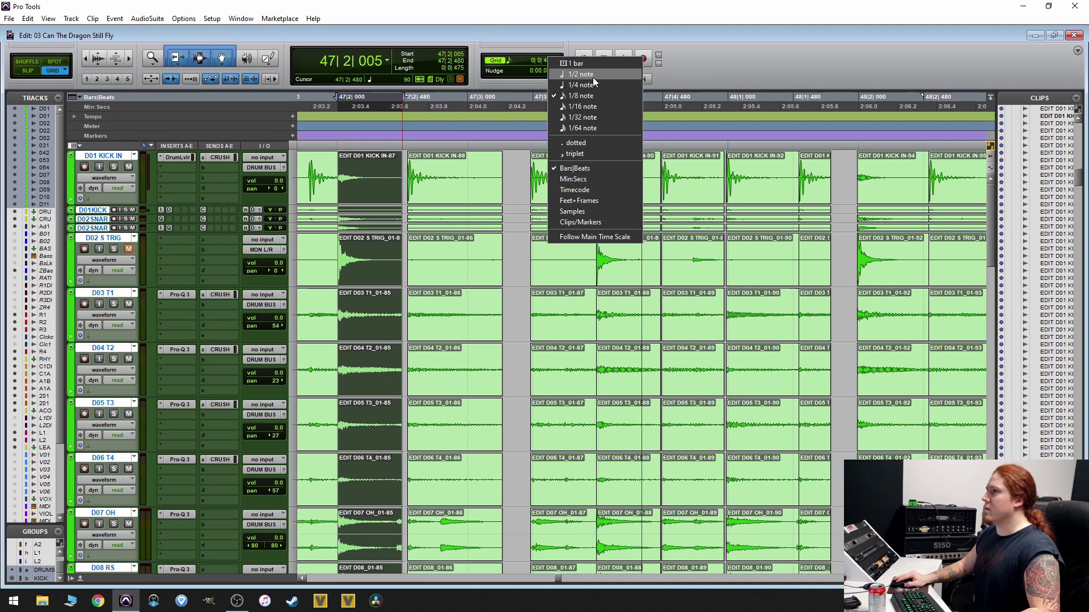
pyautogui.click(584, 106)
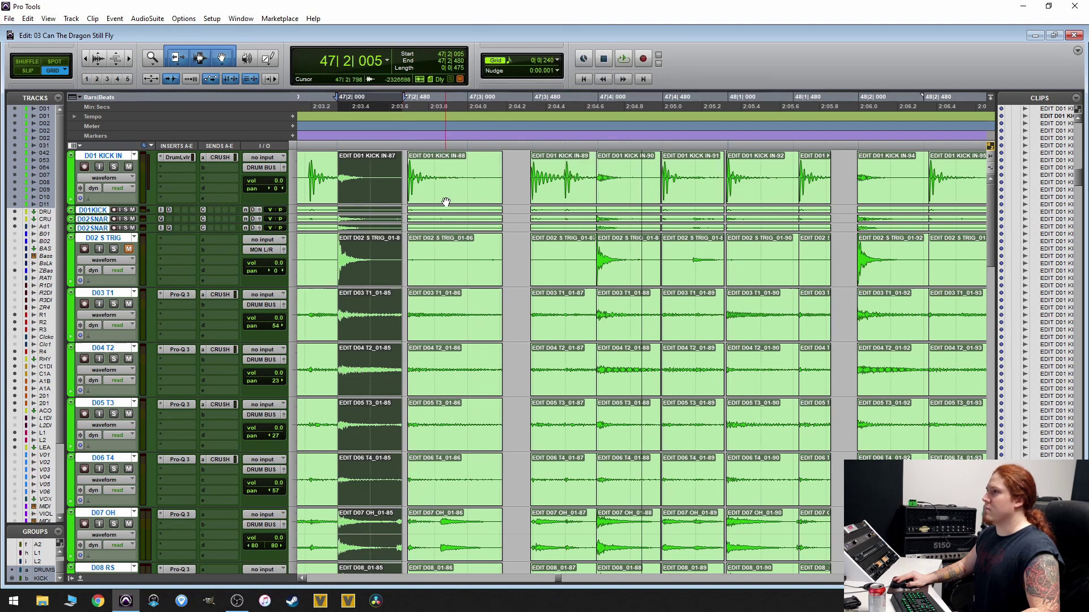
pyautogui.moveTo(446, 202); pyautogui.dragTo(466, 197)
pyautogui.press('F3')
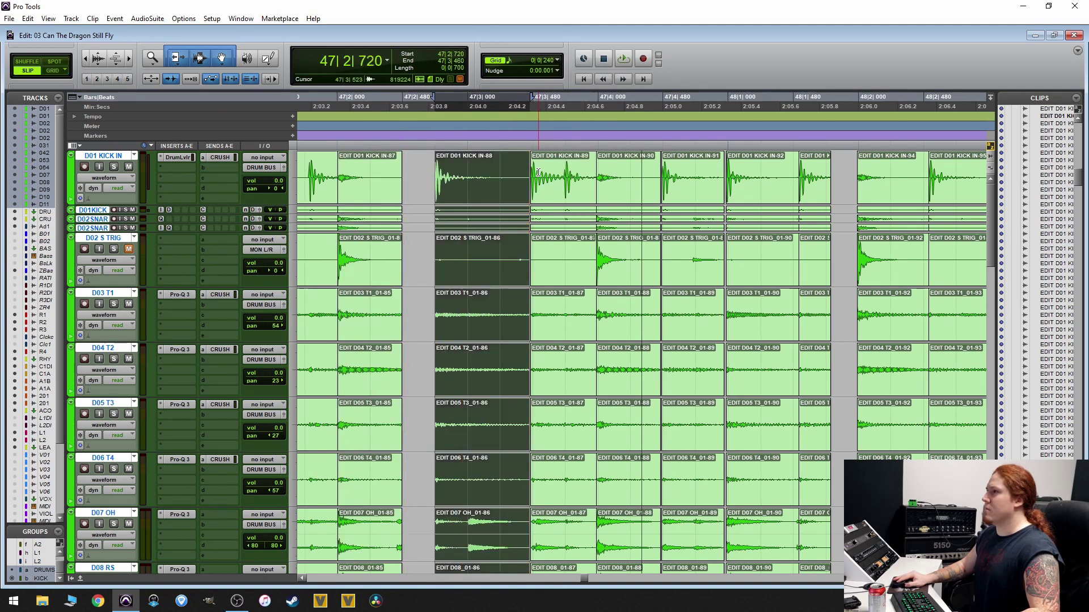
# - Extend the clip edges around the moved kick to fill the gaps, starting its clips at 47|2|645 and the following ones at 47|3|423
pyautogui.moveTo(537, 170); pyautogui.dragTo(527, 191)
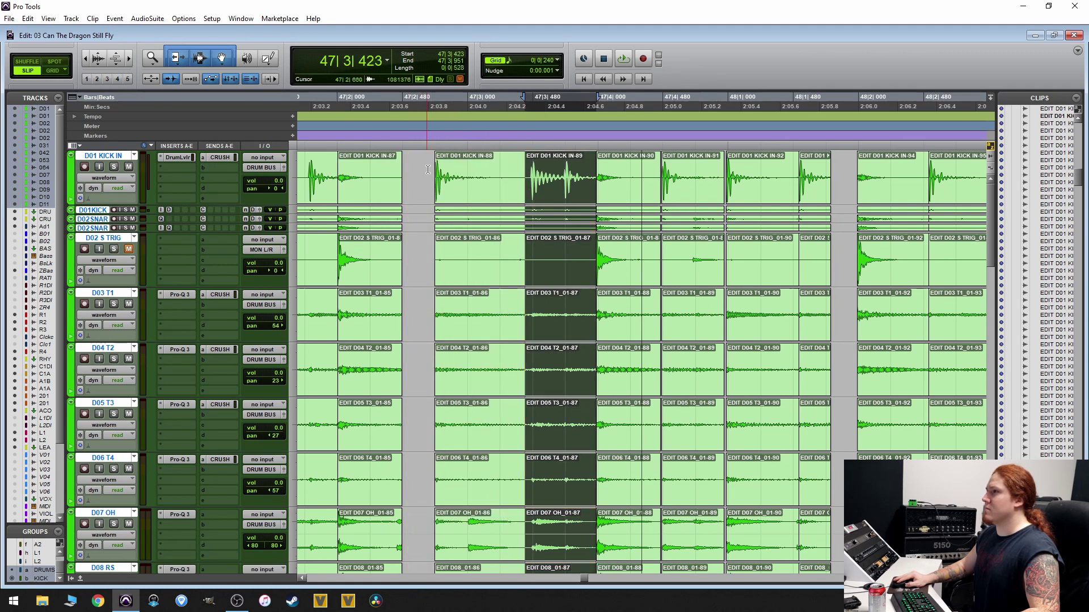
pyautogui.moveTo(439, 168)
pyautogui.mouseDown()
pyautogui.moveTo(402, 169)
pyautogui.moveTo(429, 173)
pyautogui.mouseUp()
pyautogui.hotkey('ctrl', ']')
pyautogui.hotkey('ctrl', ']')
pyautogui.hotkey('ctrl', ']')
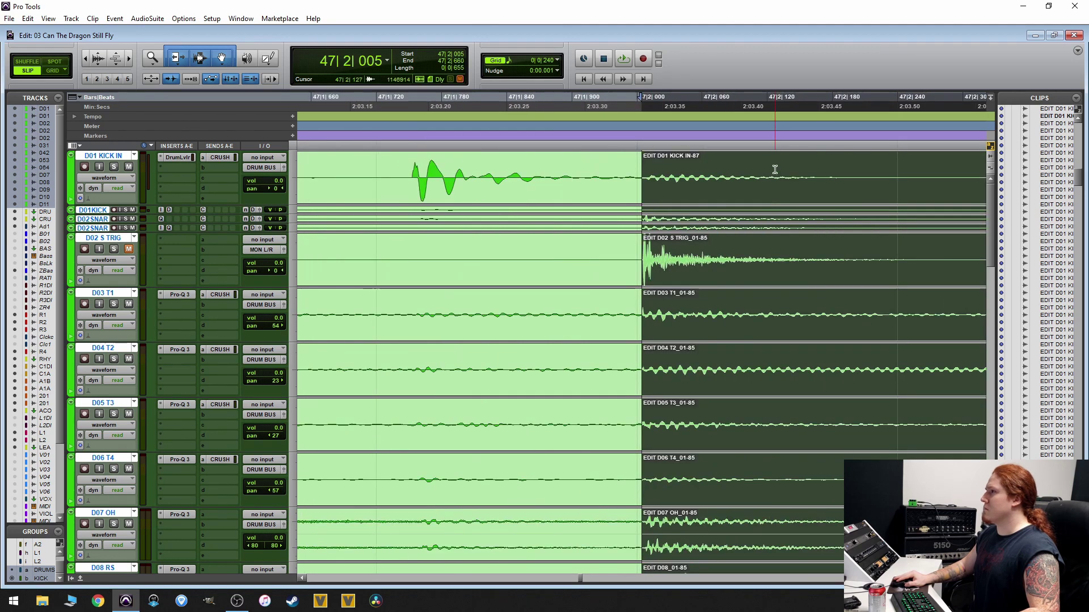
pyautogui.press('Right')
pyautogui.moveTo(641, 168); pyautogui.dragTo(627, 163)
pyautogui.hotkey('ctrl', '[')
pyautogui.hotkey('ctrl', '[')
pyautogui.hotkey('ctrl', '[')
pyautogui.hotkey('ctrl', '[')
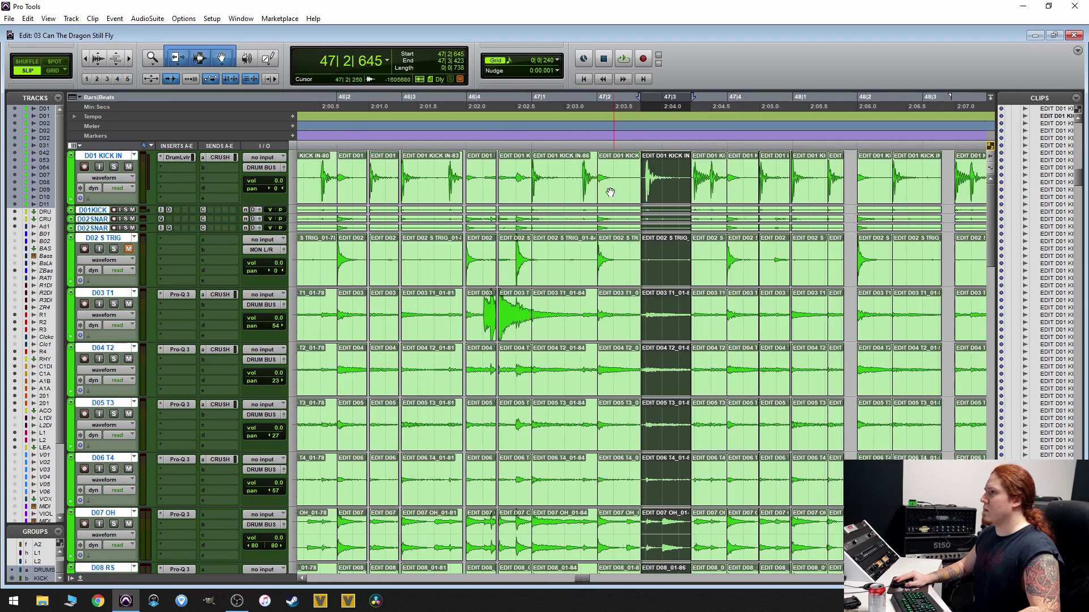
# - Play back the drums from 46|3|430 and again from 46|2|362 to check the edited kick in bar 47
pyautogui.click(511, 164)
pyautogui.hotkey('ctrl', ']')
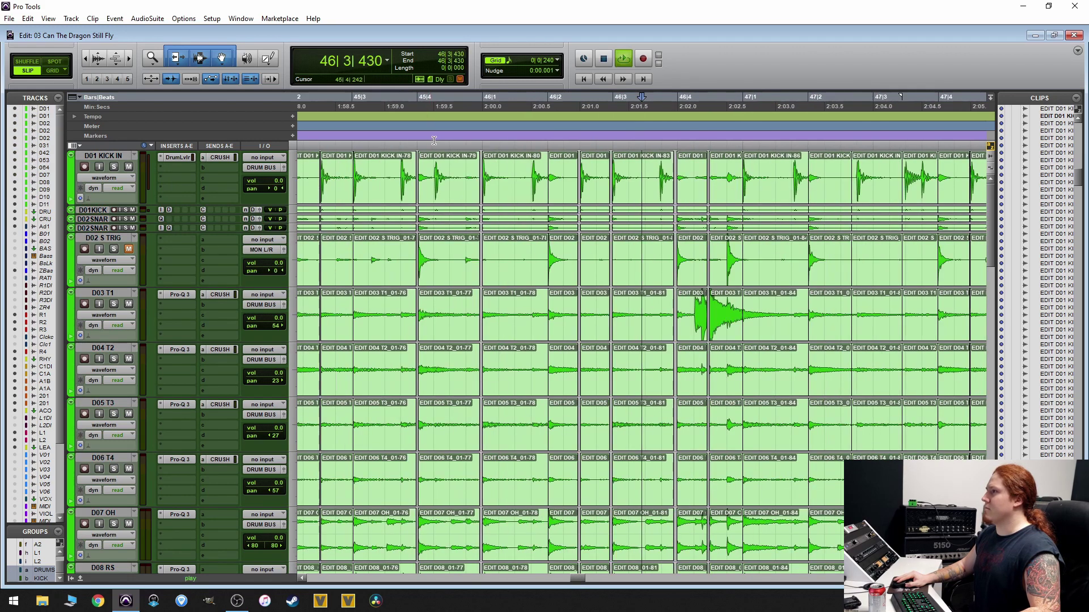
pyautogui.press('space')
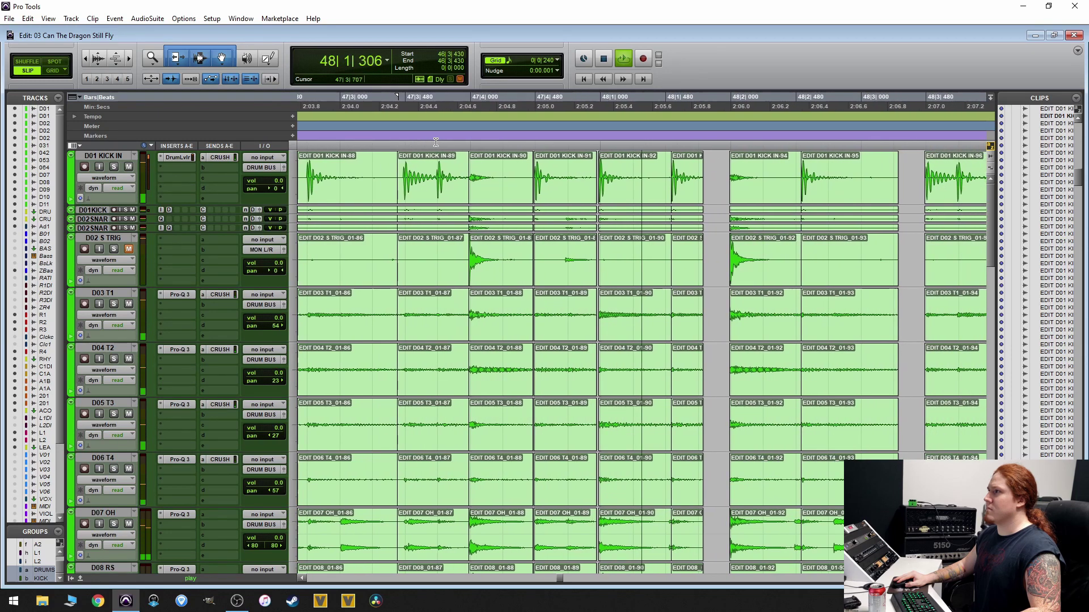
pyautogui.press('space')
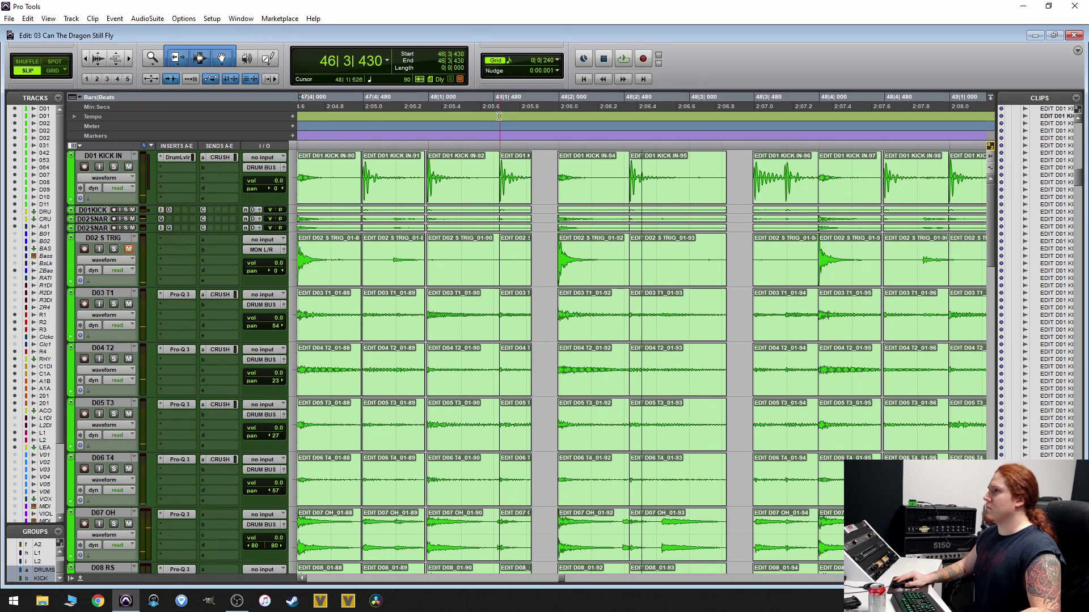
pyautogui.hotkey('ctrl', '[')
pyautogui.hotkey('ctrl', '[')
pyautogui.click(575, 223)
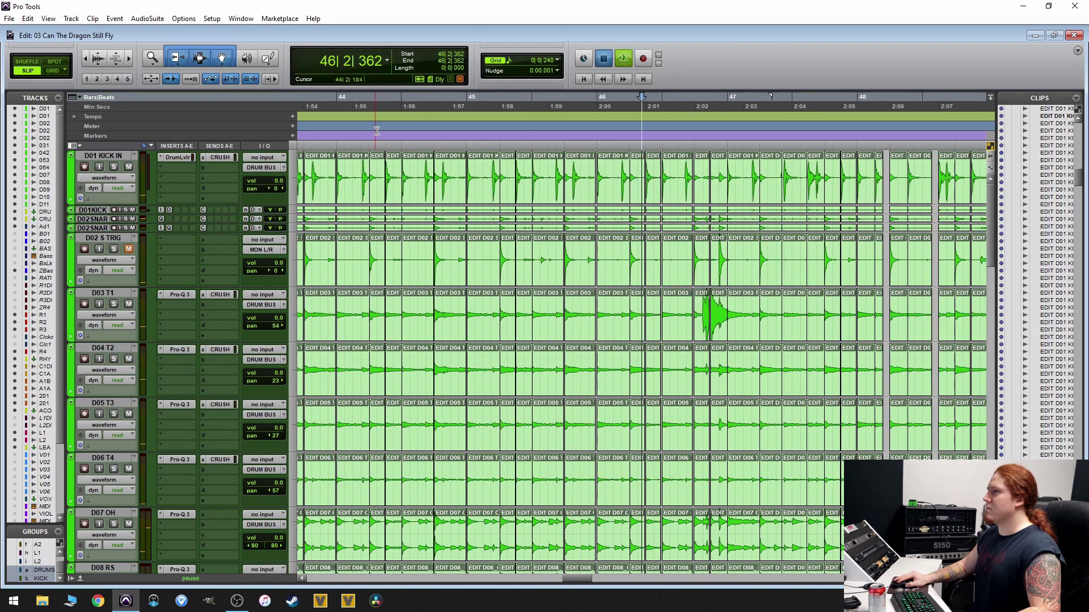
pyautogui.hotkey('ctrl', ']')
pyautogui.hotkey('ctrl', ']')
pyautogui.press('space')
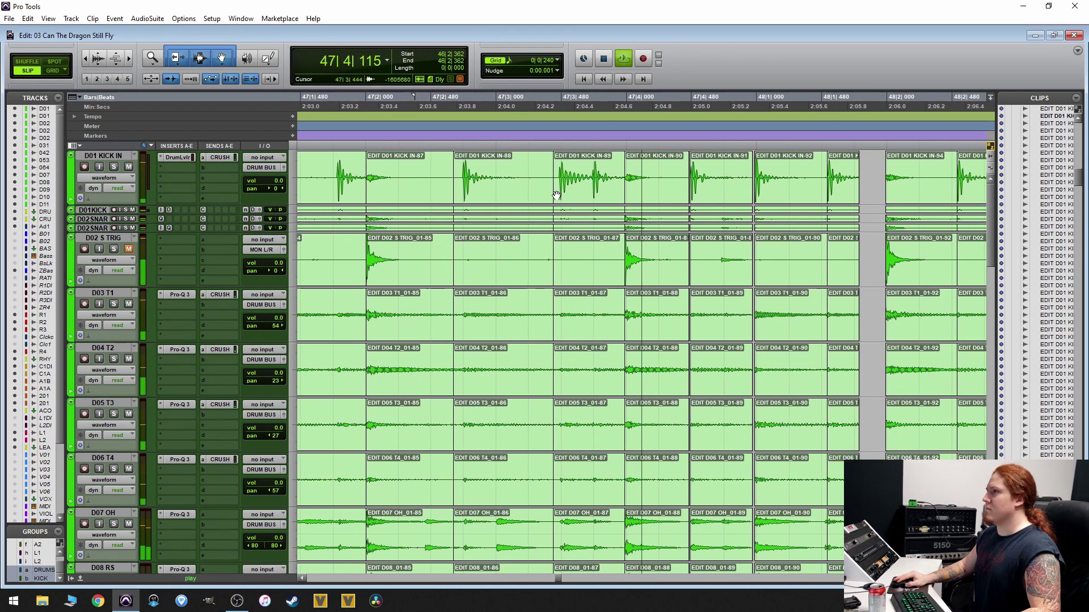
pyautogui.press('space')
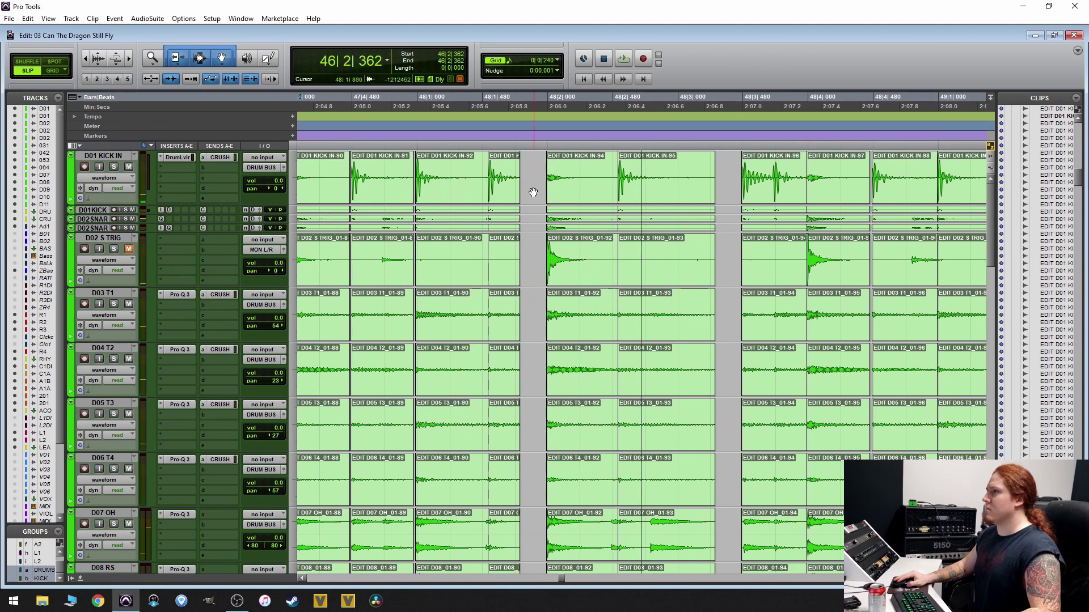
# - Move the kick clips after 48|1|480 to 48|1|720 on the grid and extend their start back to 48|1|672 to close the gap
pyautogui.moveTo(482, 176); pyautogui.dragTo(500, 179)
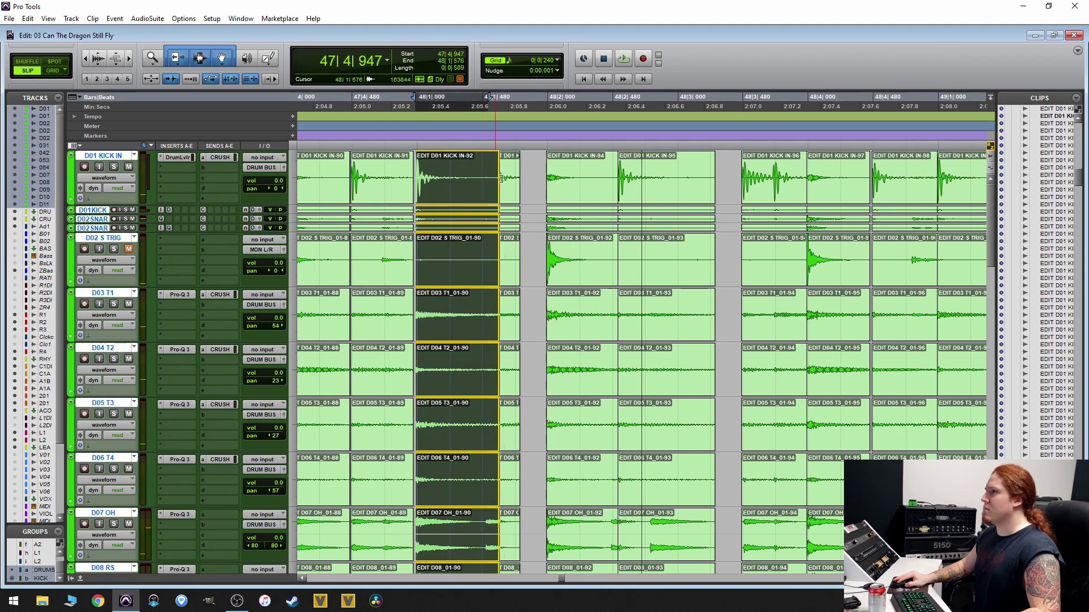
pyautogui.hotkey('ctrl', 'z')
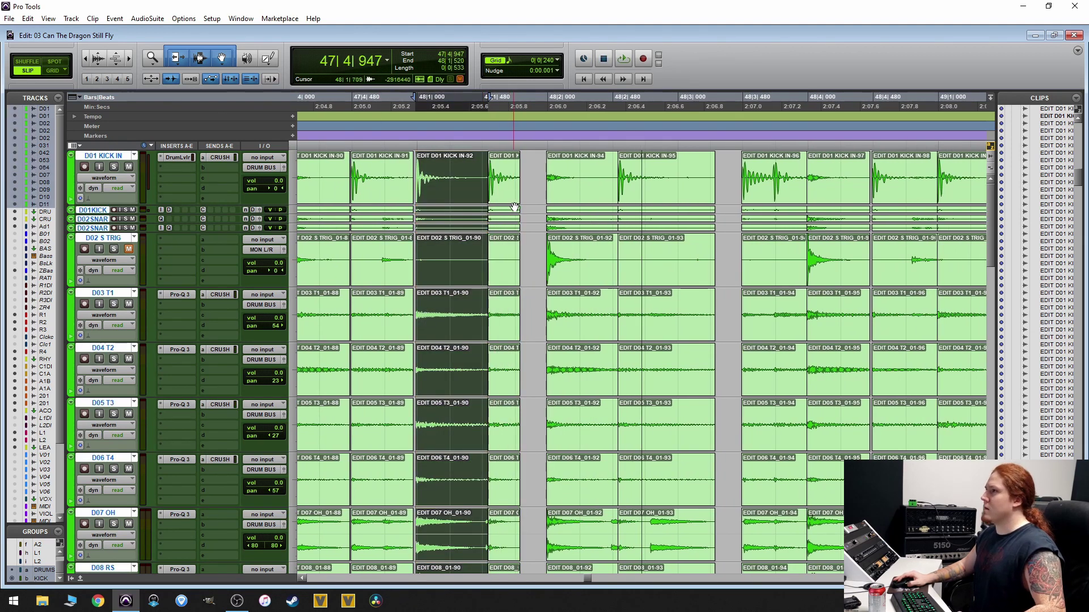
pyautogui.press('F4')
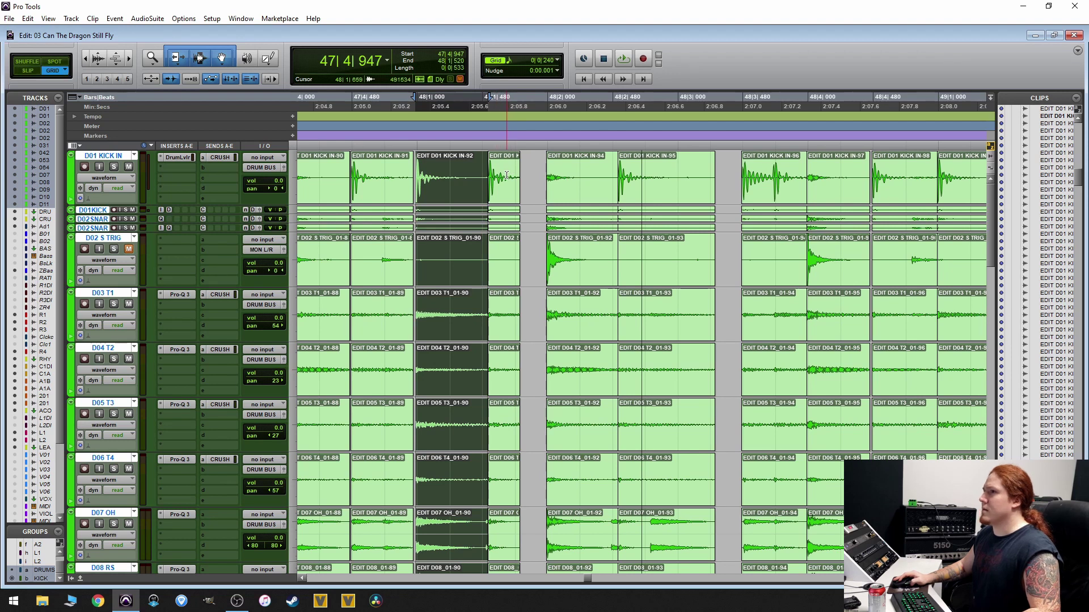
pyautogui.moveTo(502, 194); pyautogui.dragTo(541, 177)
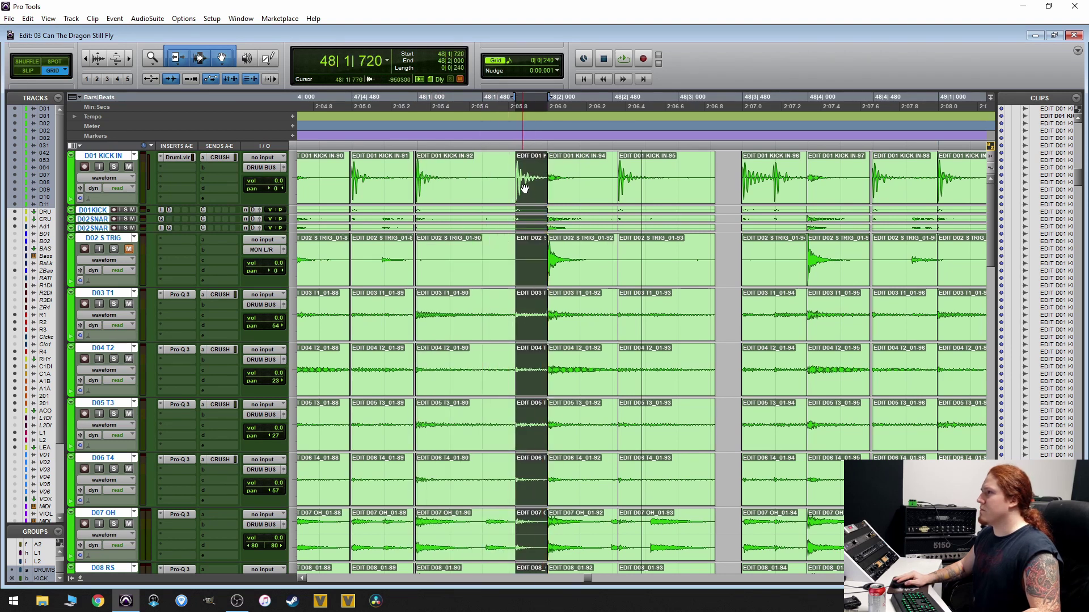
pyautogui.press('F3')
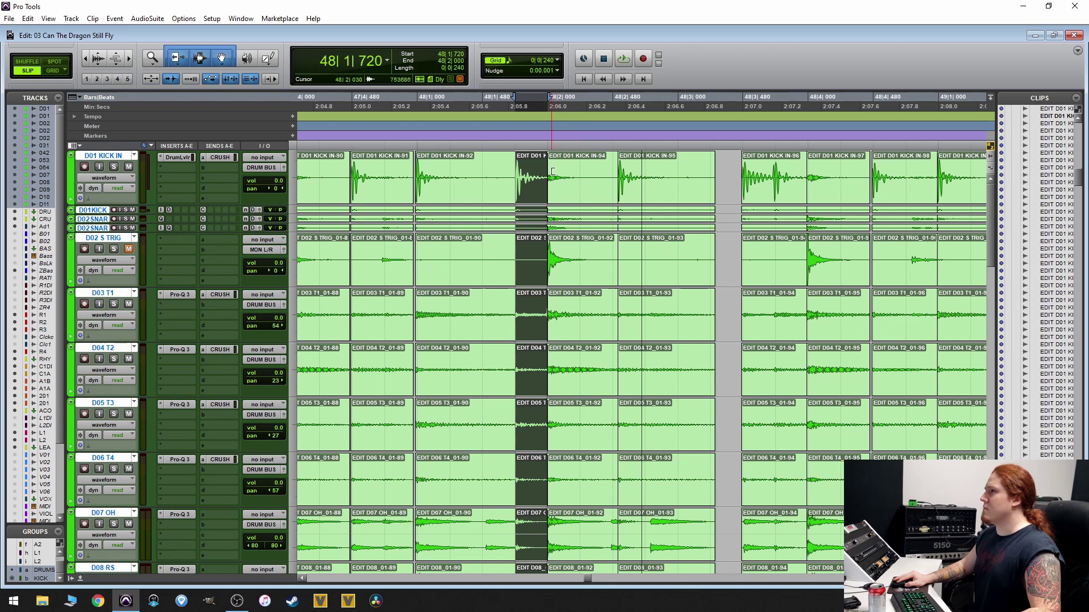
pyautogui.moveTo(553, 171); pyautogui.dragTo(510, 168)
pyautogui.press('r')
pyautogui.press('r')
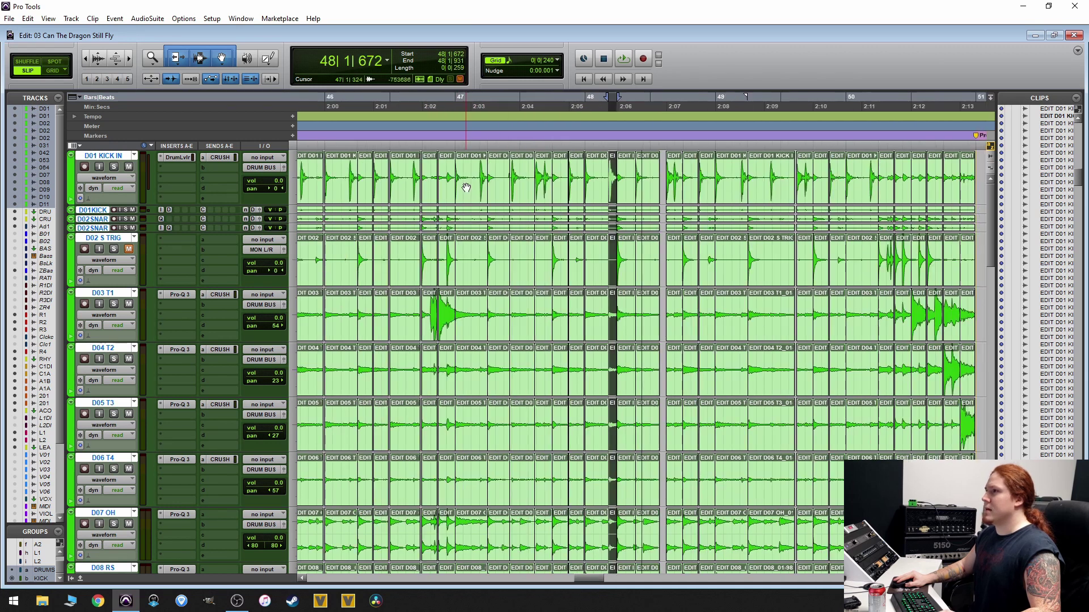
# - Play back the drums from 46|3|555 and again from 45|2|357 to check the timing through beat 48|2
pyautogui.click(412, 137)
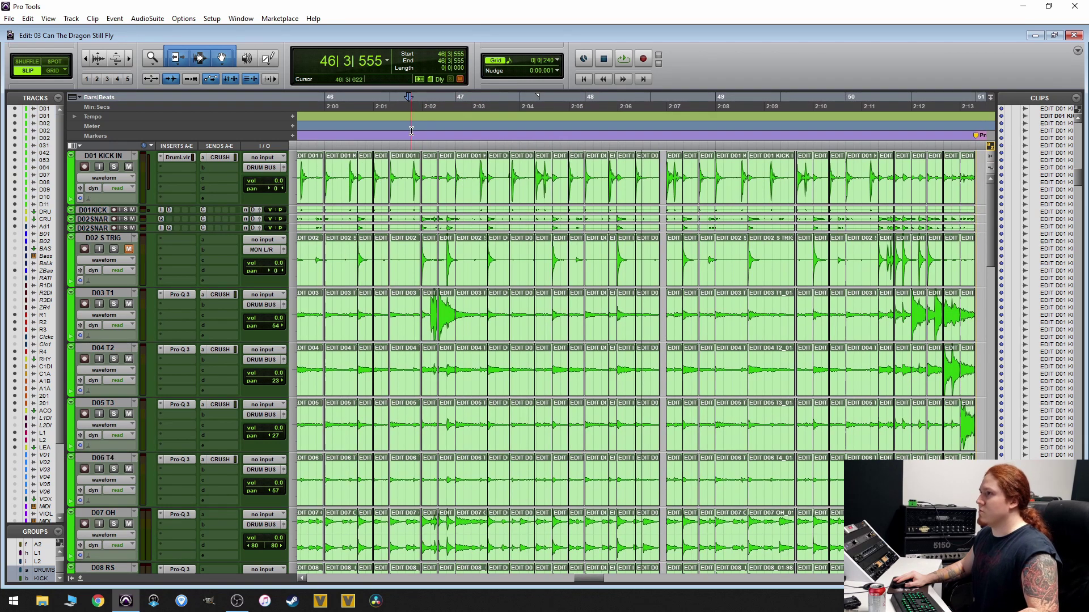
pyautogui.press('t')
pyautogui.press('r')
pyautogui.press('space')
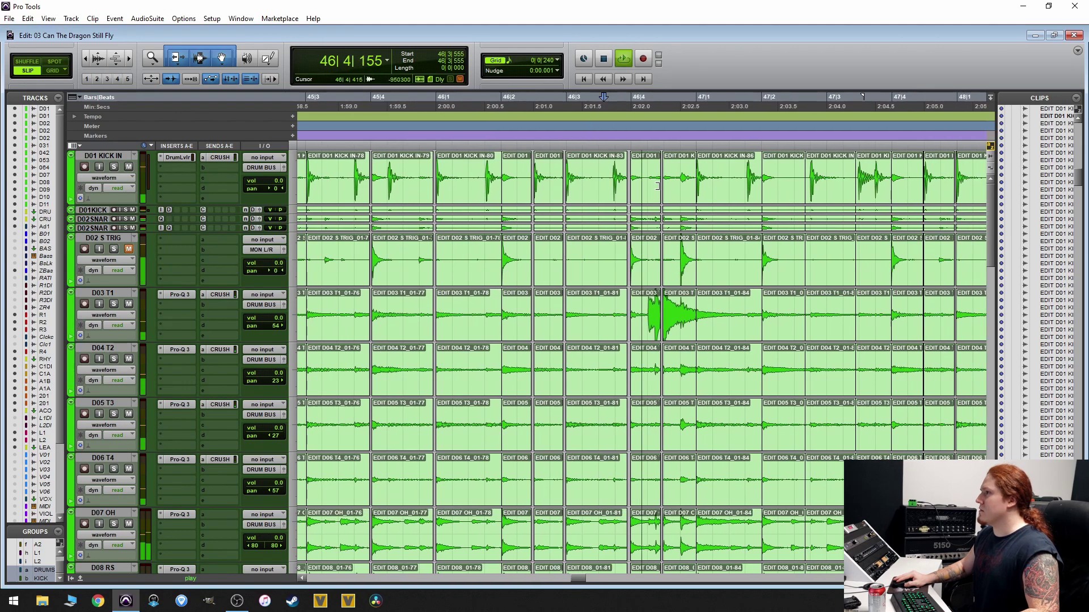
pyautogui.press('space')
pyautogui.click(411, 136)
pyautogui.press('t')
pyautogui.press('t')
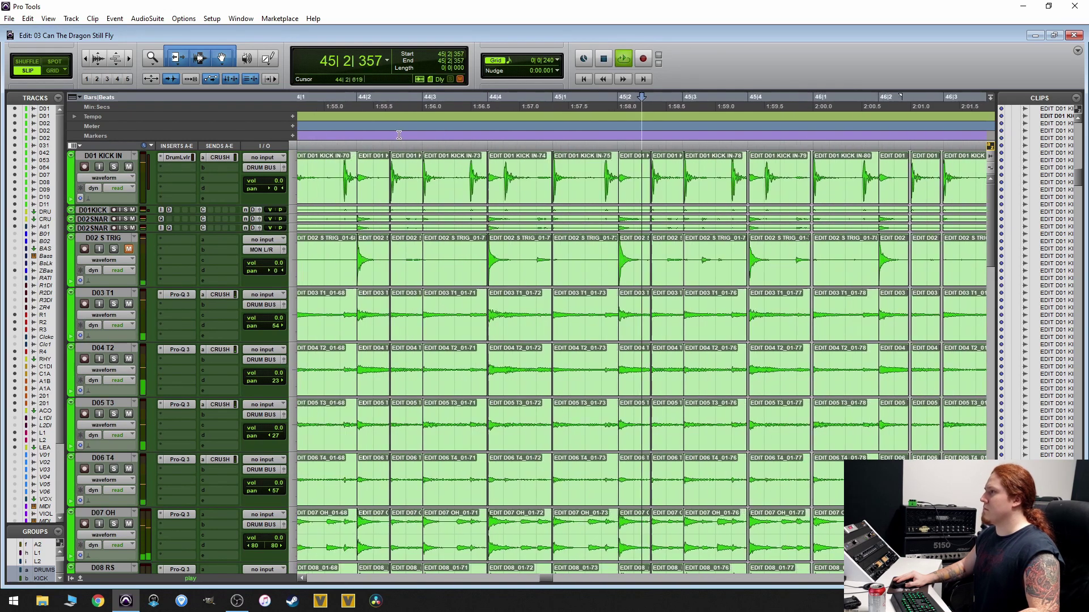
pyautogui.press('space')
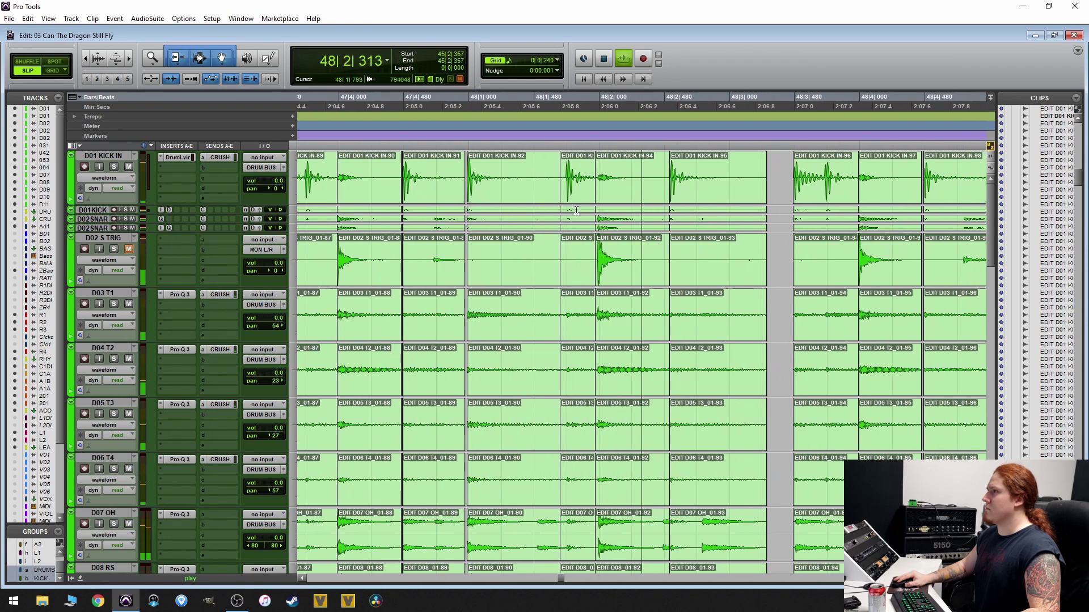
pyautogui.press('space')
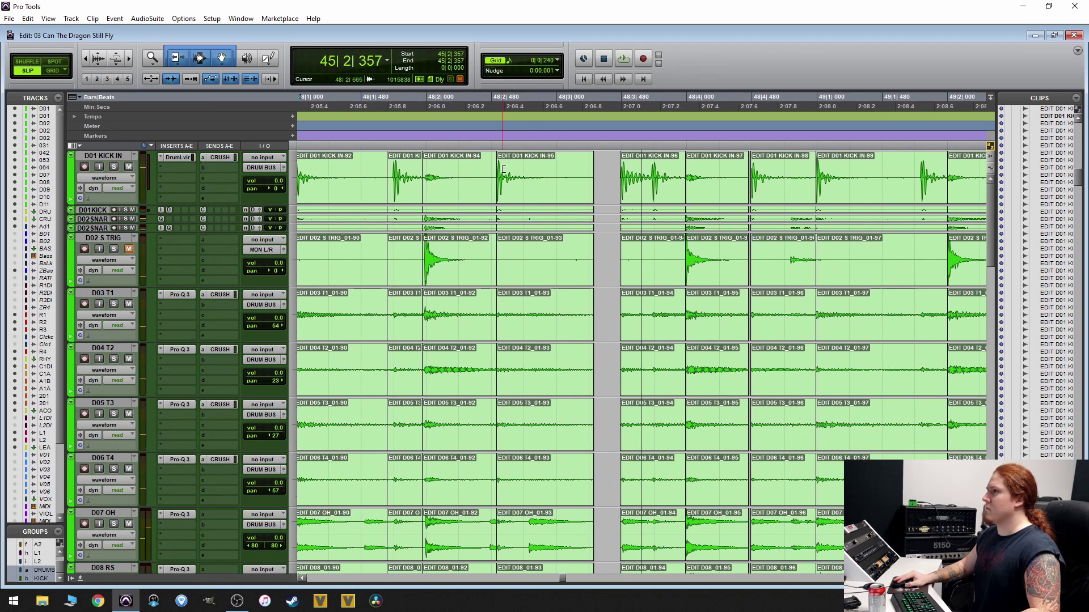
# - Trim the snare clips at 48|2 back to 48|2|468 and move the following kick clips to 48|2|720 on the grid
pyautogui.moveTo(423, 176); pyautogui.dragTo(520, 180)
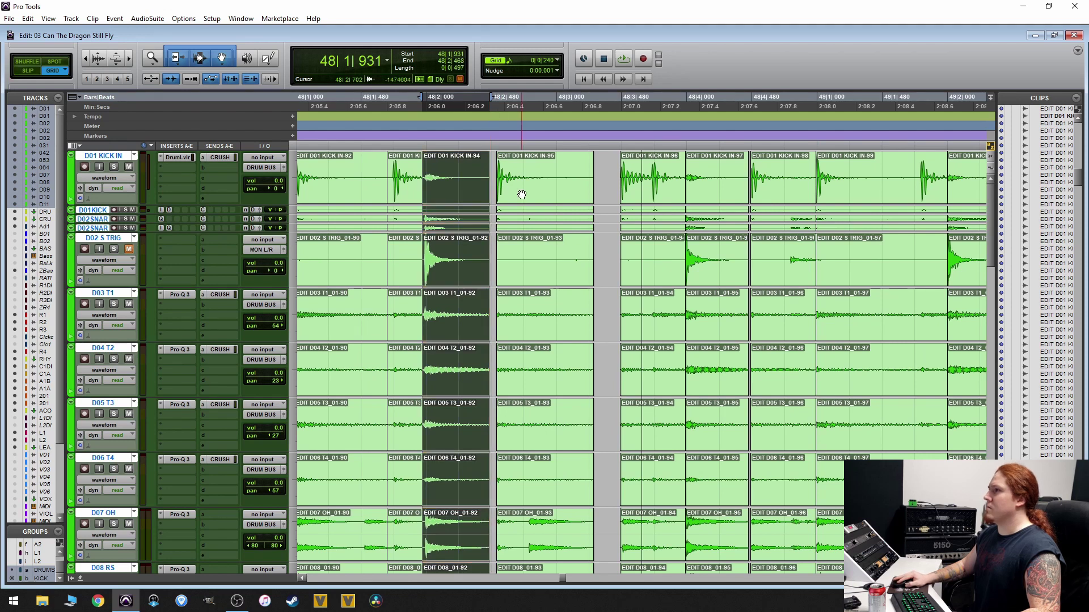
pyautogui.moveTo(518, 192); pyautogui.dragTo(538, 195)
pyautogui.press('F2')
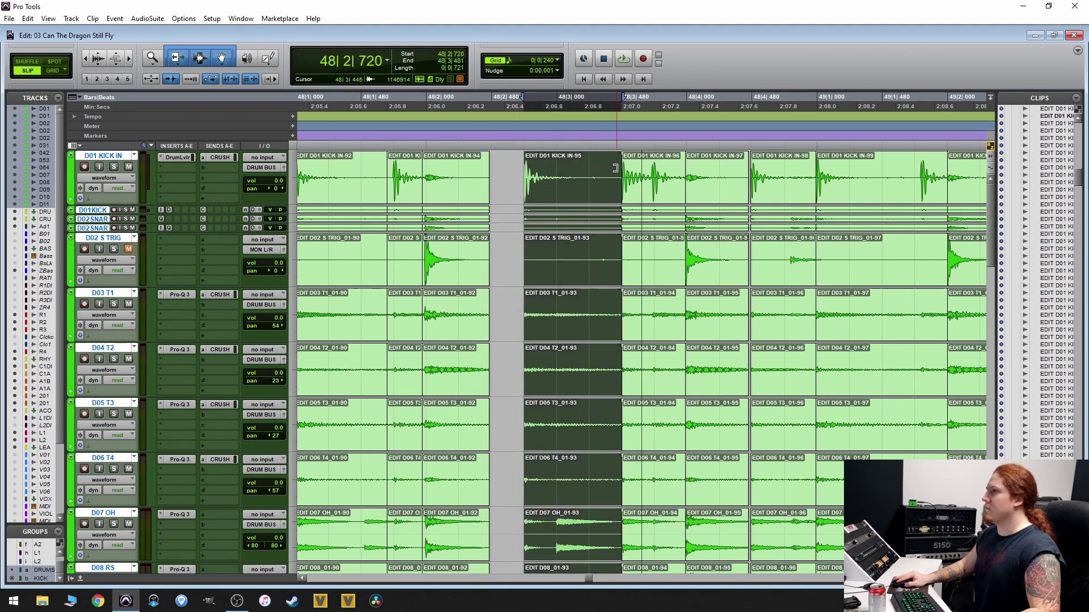
# - Extend the clip edges around the moved kick to fill the gaps, starting its clips at 48|2|693 and the following ones at 48|3|407
pyautogui.moveTo(623, 168); pyautogui.dragTo(621, 168)
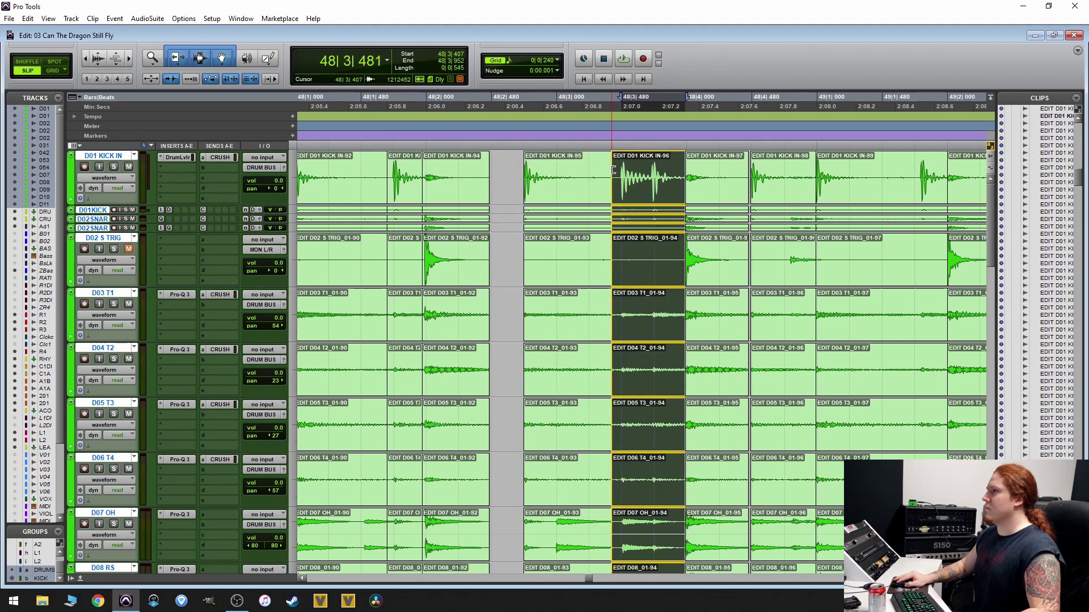
pyautogui.press('space')
pyautogui.moveTo(527, 175); pyautogui.dragTo(506, 169)
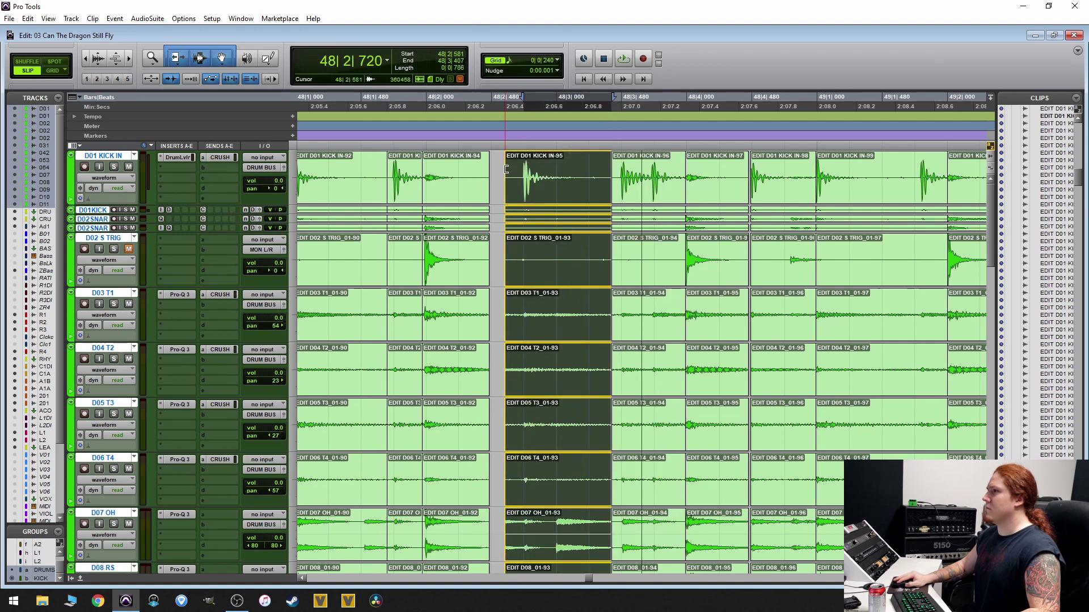
pyautogui.click(485, 173)
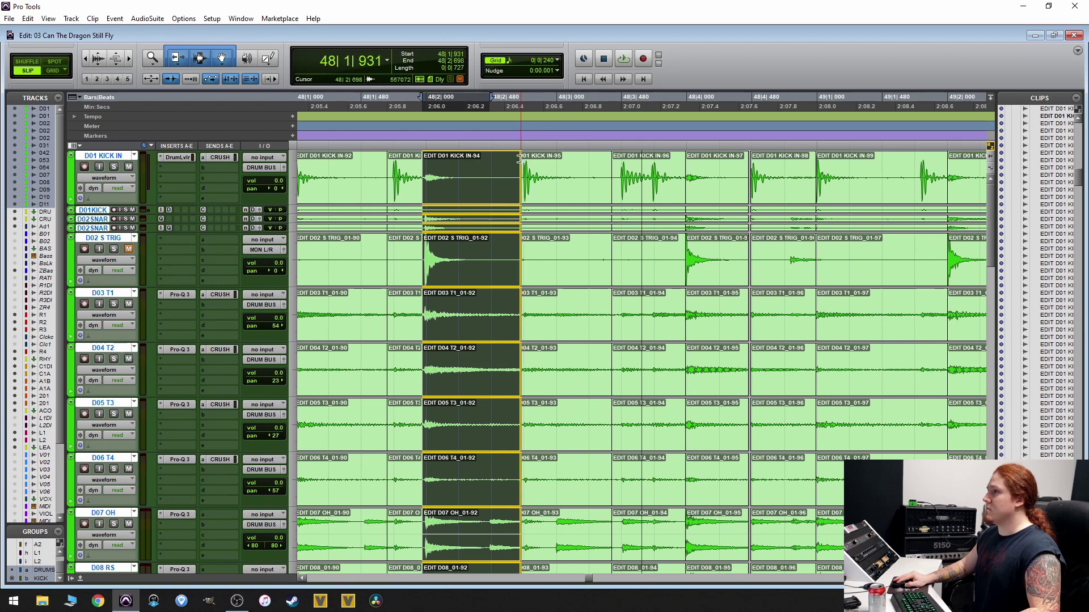
pyautogui.hotkey('ctrl', ']')
pyautogui.hotkey('ctrl', ']')
pyautogui.hotkey('ctrl', ']')
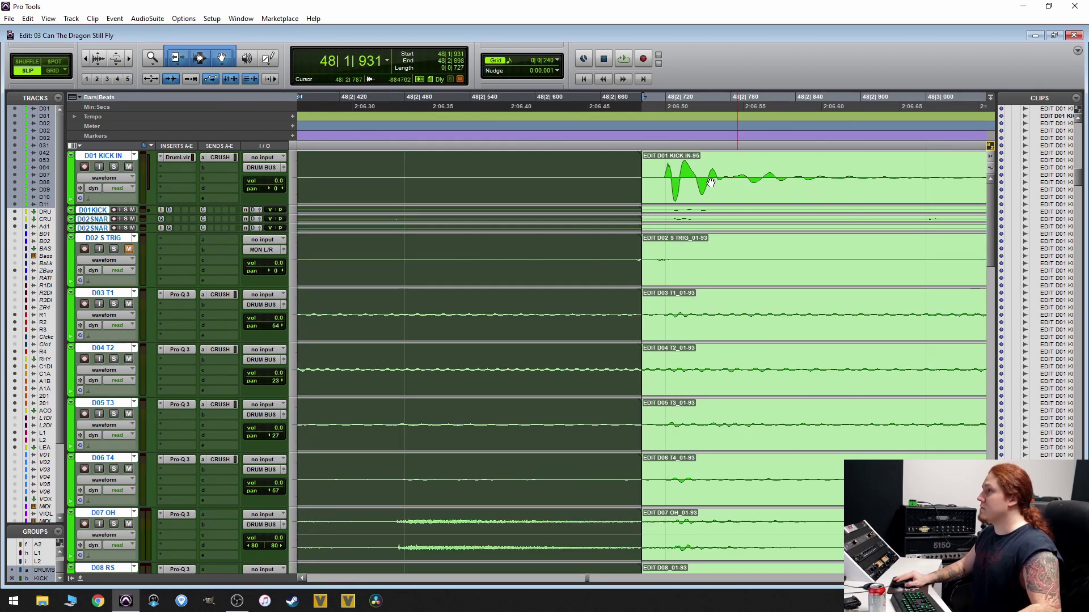
pyautogui.click(710, 182)
pyautogui.hotkey('ctrl', '[')
pyautogui.hotkey('ctrl', '[')
pyautogui.hotkey('ctrl', '[')
pyautogui.hotkey('ctrl', '[')
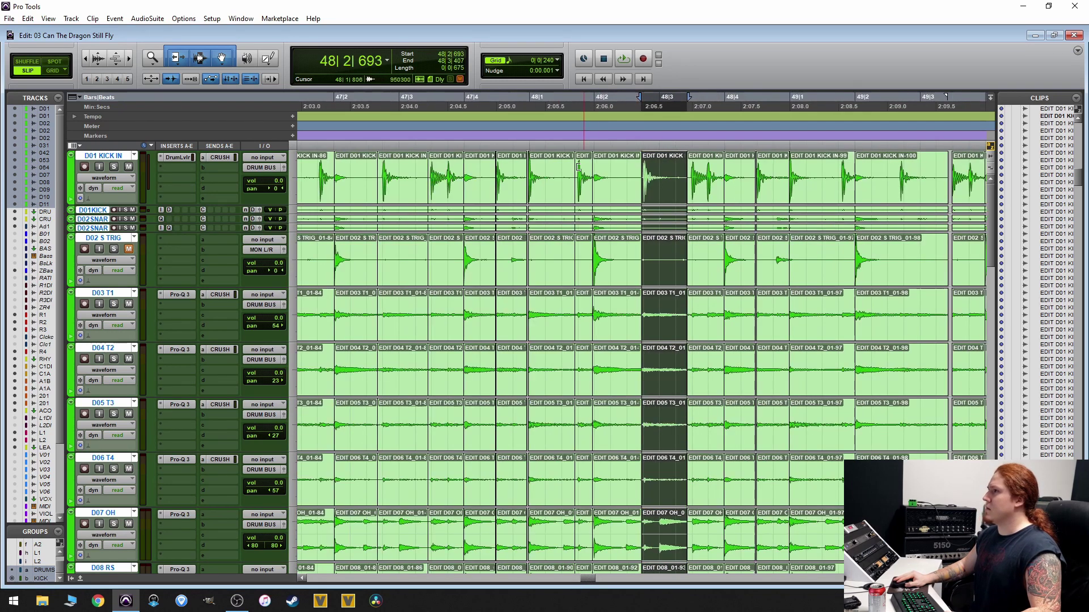
# - Play back the drums from 47|3|895 into Pre Chorus 2 and select the unedited clips starting at 51|1|480
pyautogui.click(578, 170)
pyautogui.press('space')
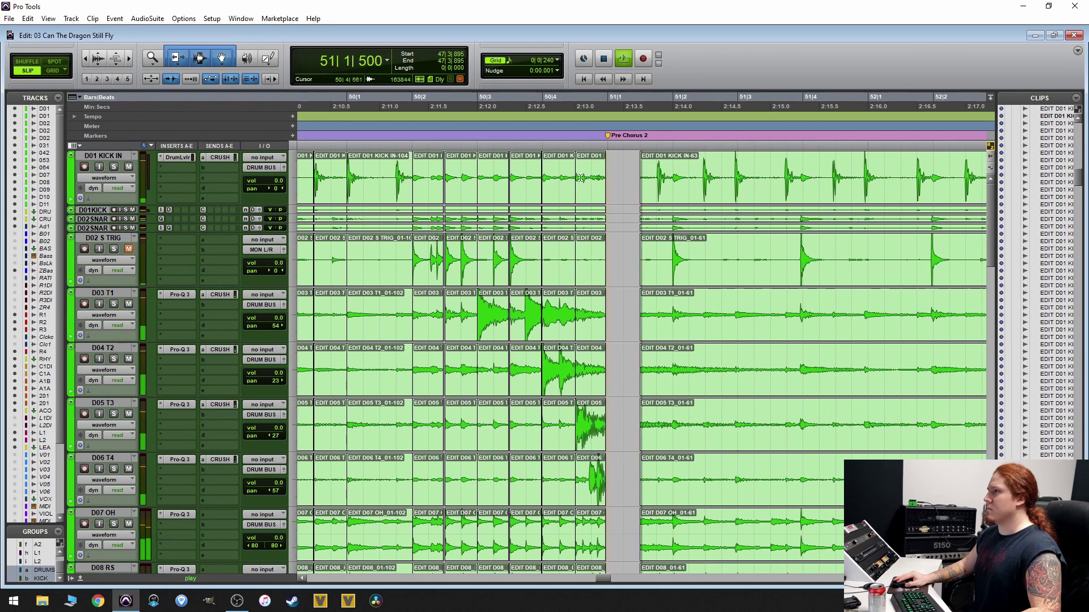
pyautogui.press('space')
pyautogui.click(600, 181)
pyautogui.hotkey('shift', 'Return')
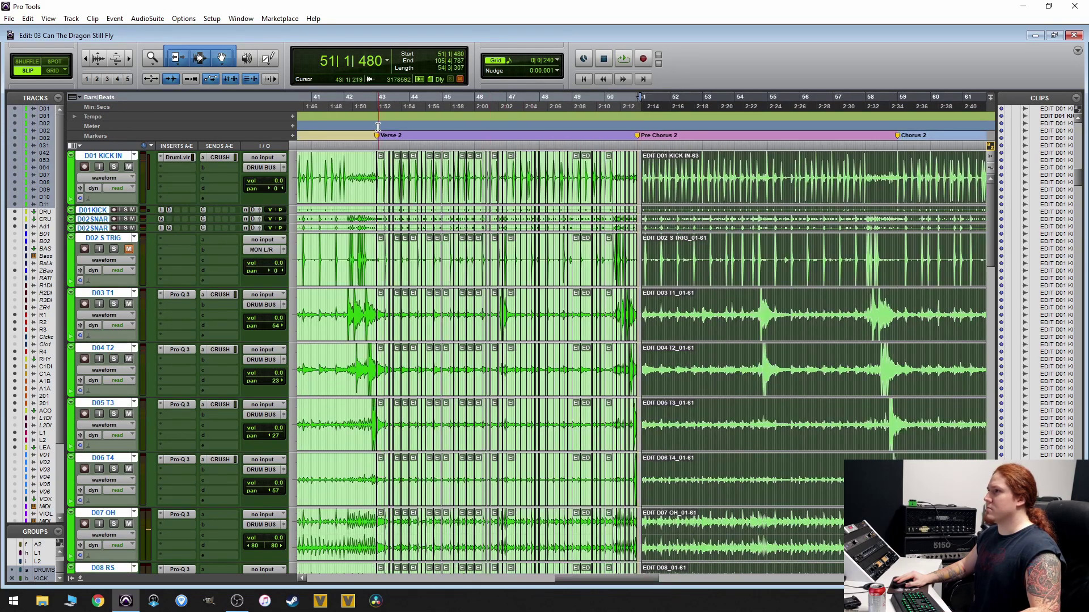
# - Play back the edited Verse 2 drums from 42|4|778 and again from 44|1|563 to check the timing
pyautogui.click(377, 126)
pyautogui.hotkey('ctrl', ']')
pyautogui.press('space')
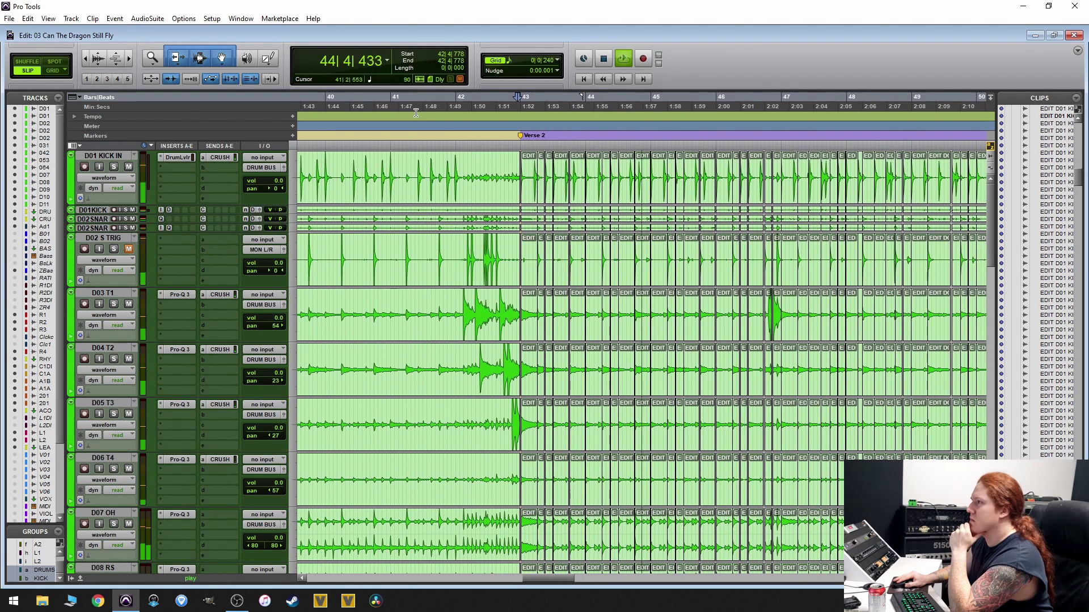
pyautogui.press('space')
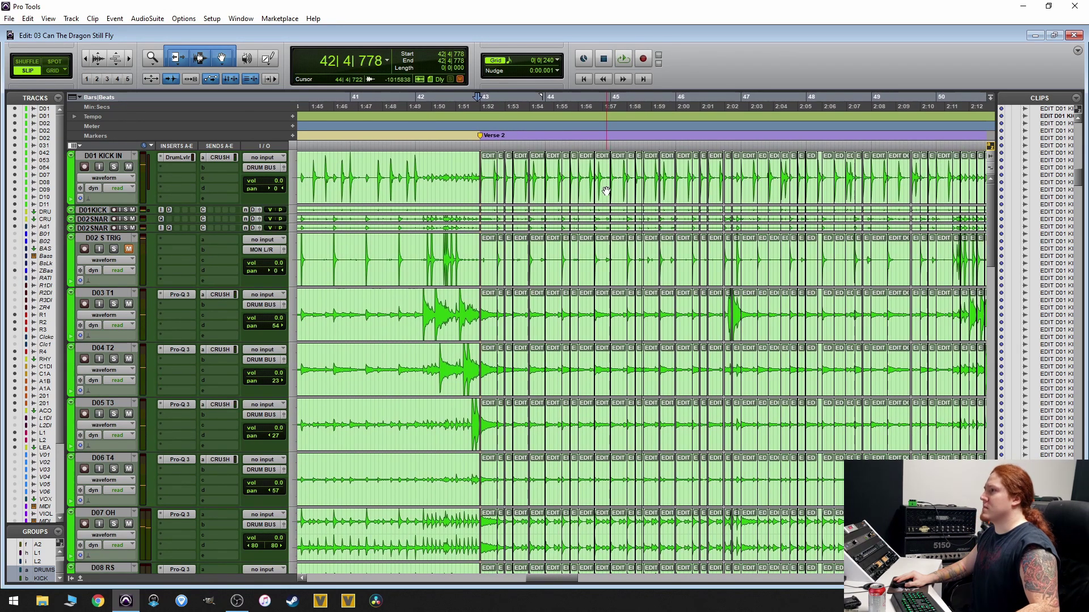
pyautogui.click(605, 191)
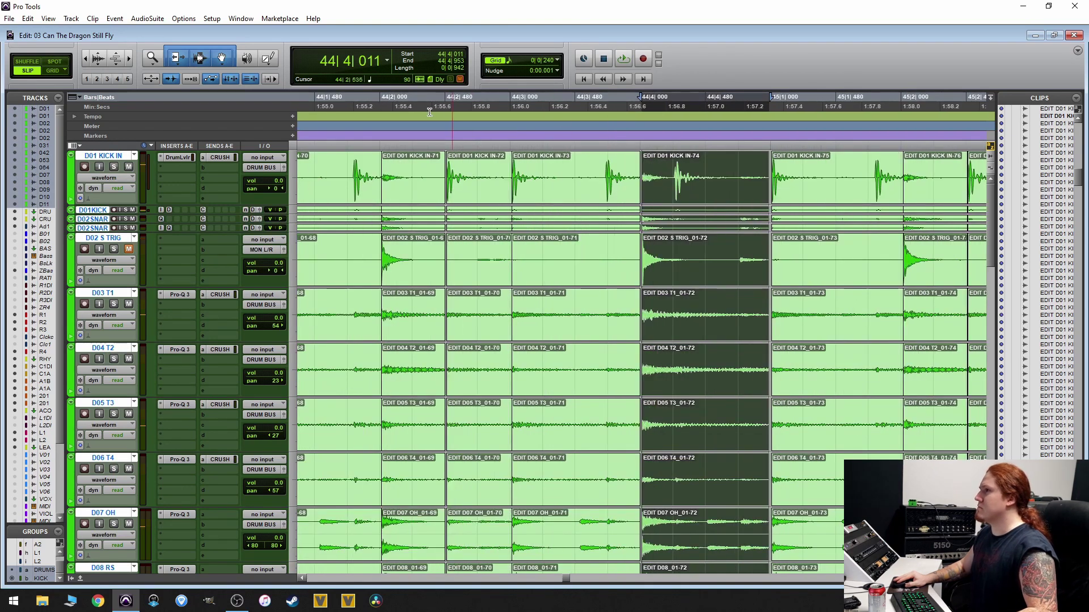
pyautogui.click(341, 134)
pyautogui.press('space')
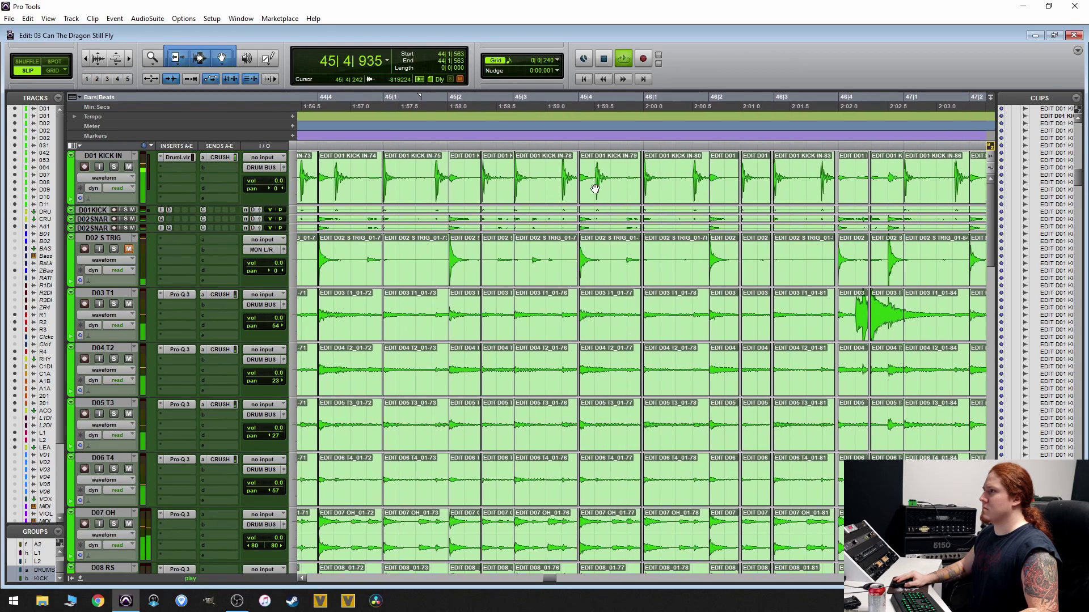
pyautogui.press('space')
# - Listen again from 43|4|583 and adjust the end of the kick clips starting at 44|2|491 to 44|3|013
pyautogui.hotkey('ctrl', '[')
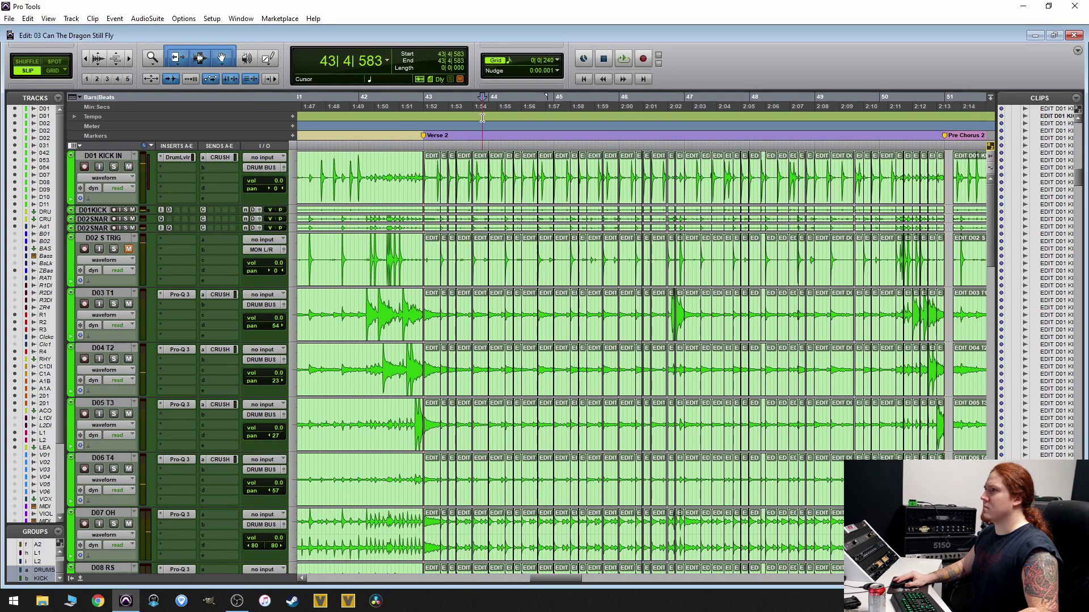
pyautogui.hotkey('ctrl', ']')
pyautogui.press('space')
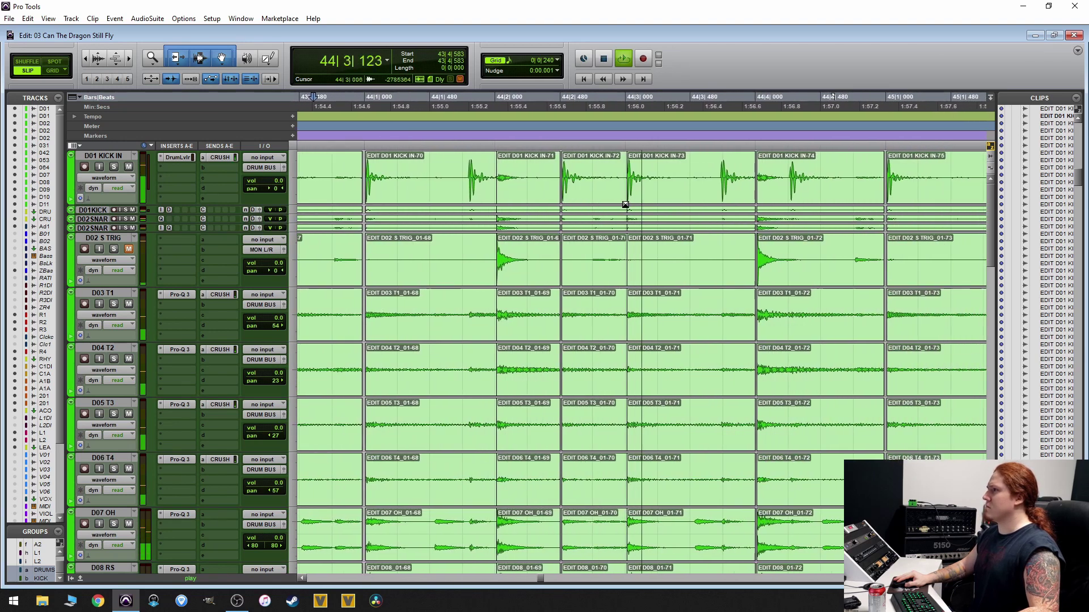
pyautogui.press('space')
pyautogui.click(502, 188)
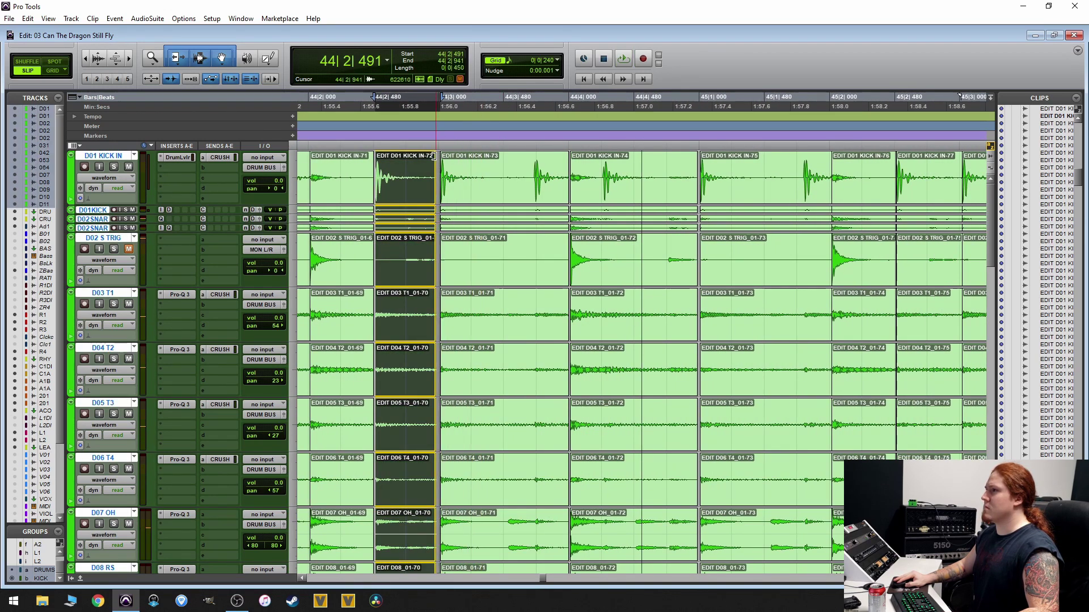
pyautogui.hotkey('shift', 'Tab')
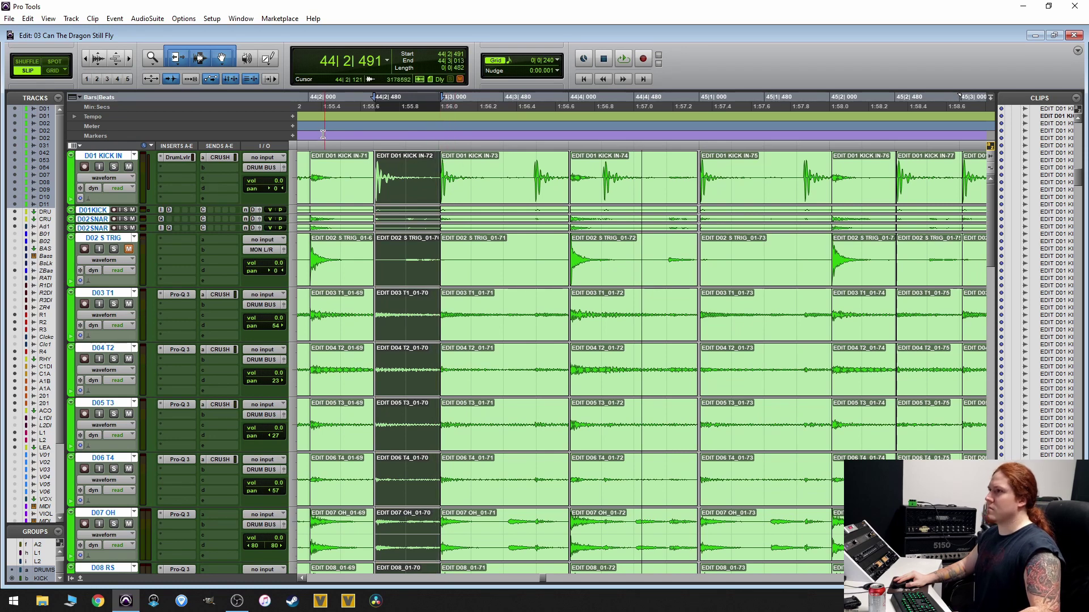
# - Play back the drums from 43|4|641 through beat 47|2 to listen for remaining edit problems
pyautogui.click(386, 139)
pyautogui.hotkey('ctrl', ']')
pyautogui.press('space')
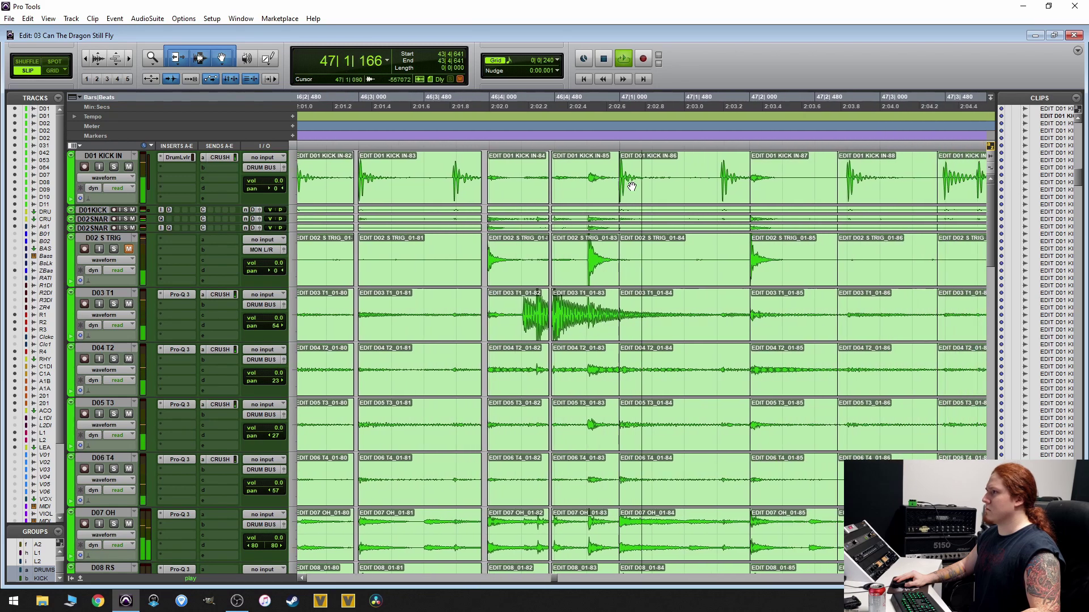
pyautogui.press('space')
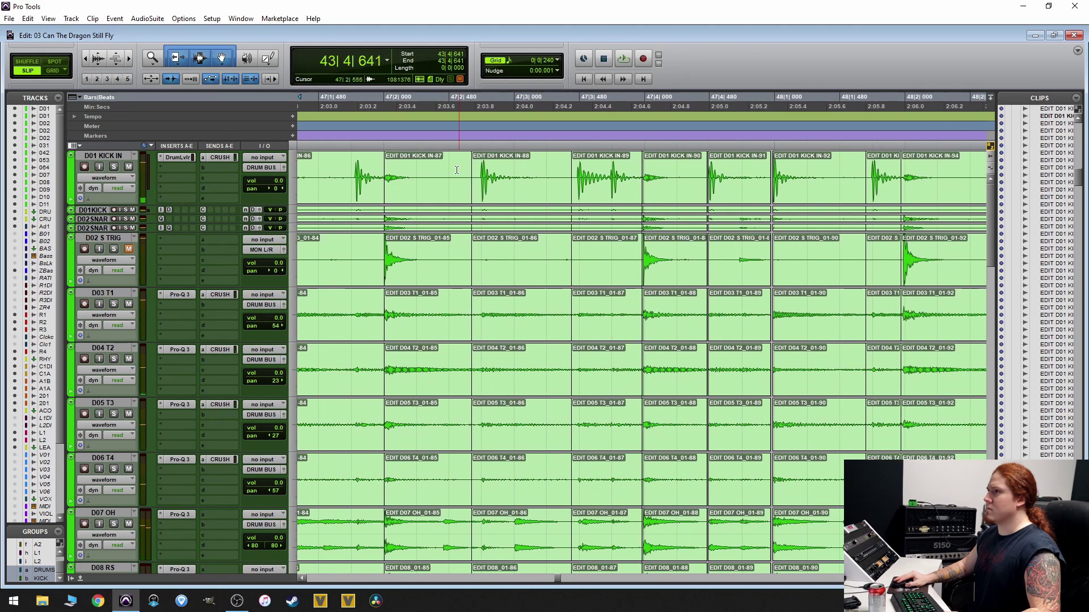
# - Move the edit point between the snare and kick clips in 47|2 to 47|2|689 and inspect it across the other drum tracks
pyautogui.click(463, 172)
pyautogui.moveTo(471, 170)
pyautogui.mouseDown()
pyautogui.moveTo(502, 168)
pyautogui.moveTo(467, 165)
pyautogui.mouseUp()
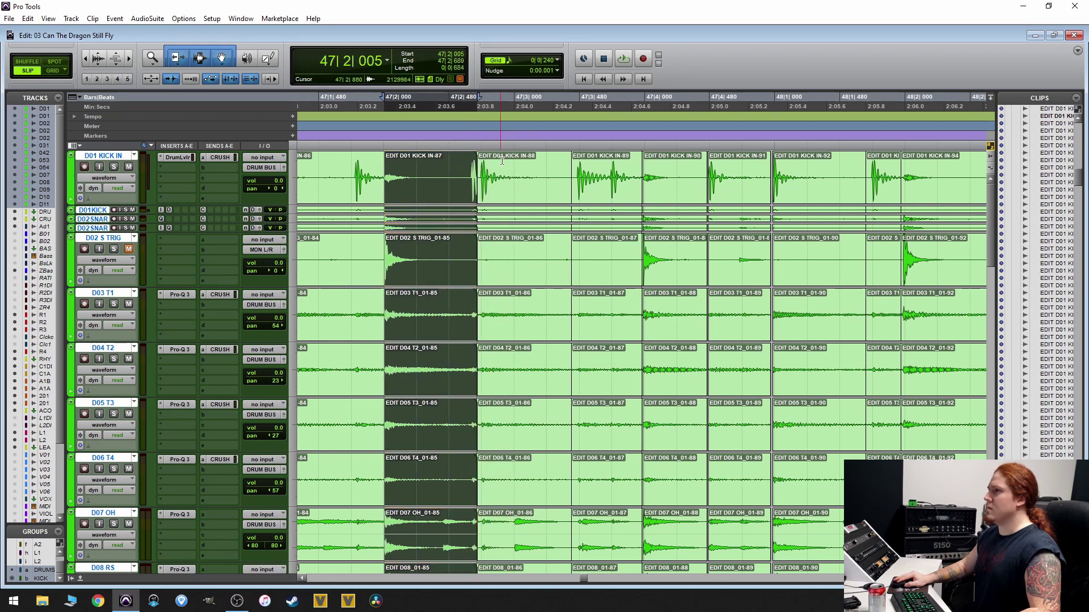
pyautogui.hotkey('ctrl', ']')
pyautogui.scroll(-8, 880, 354)
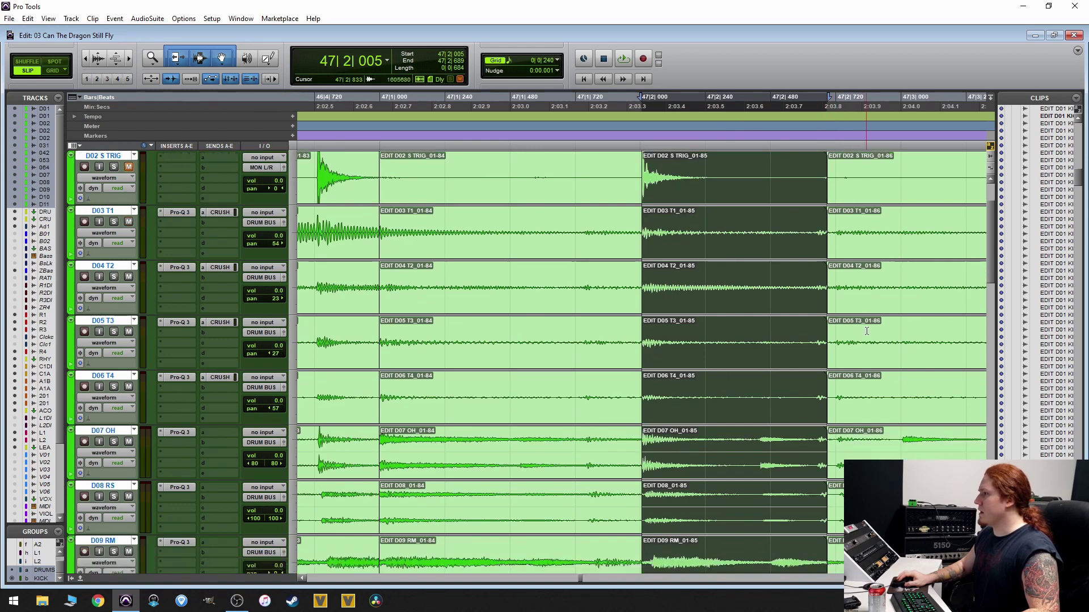
pyautogui.scroll(2, 878, 346)
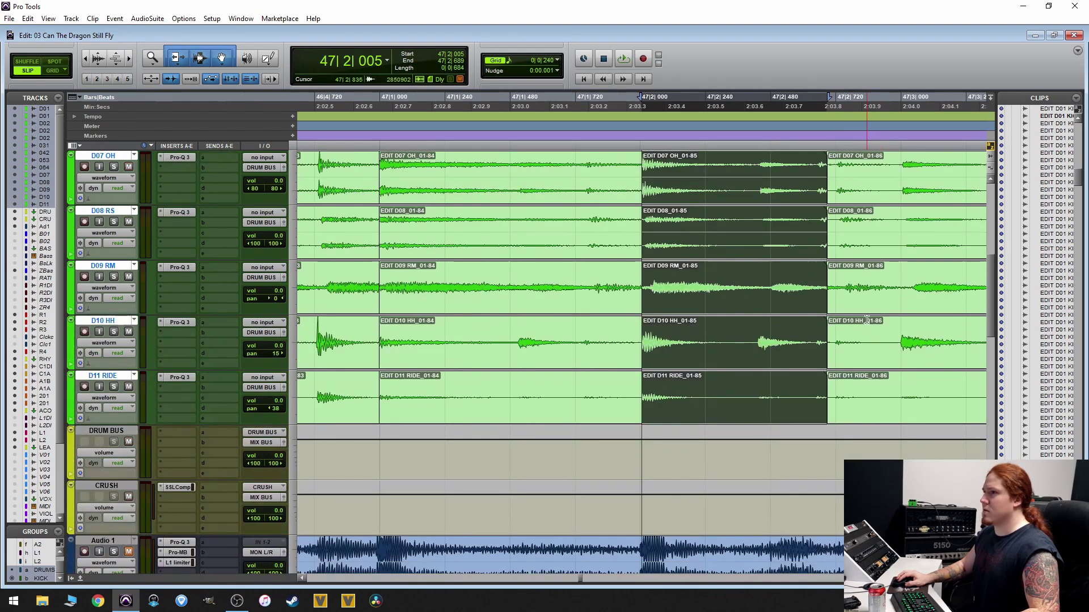
# - Extend the start of the grouped drum clips following the 47|2 hit back to 47|2|432
pyautogui.scroll(1, 866, 321)
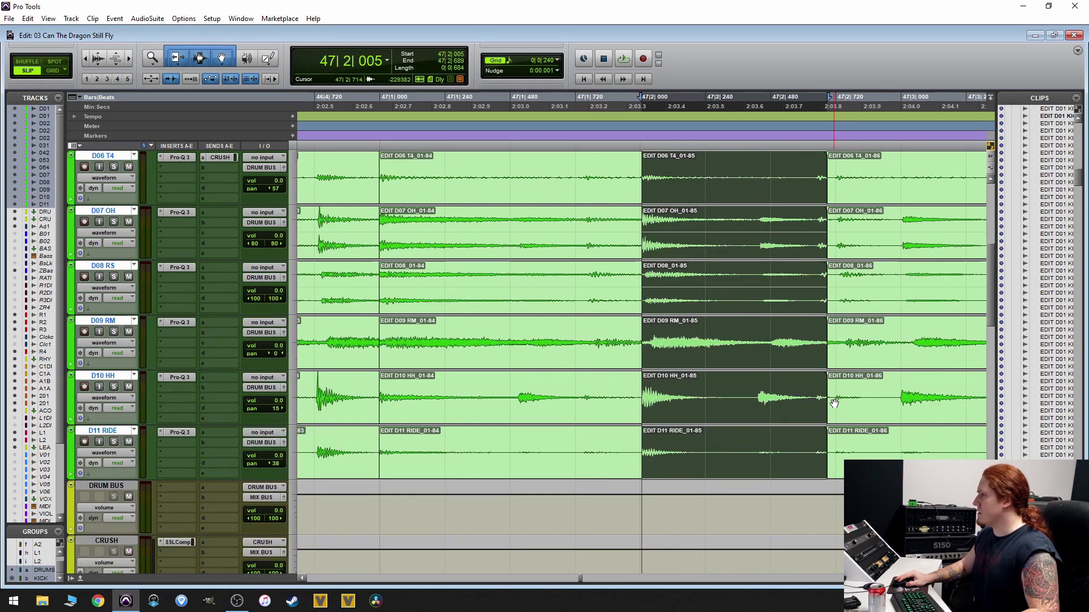
pyautogui.moveTo(831, 395); pyautogui.dragTo(757, 372)
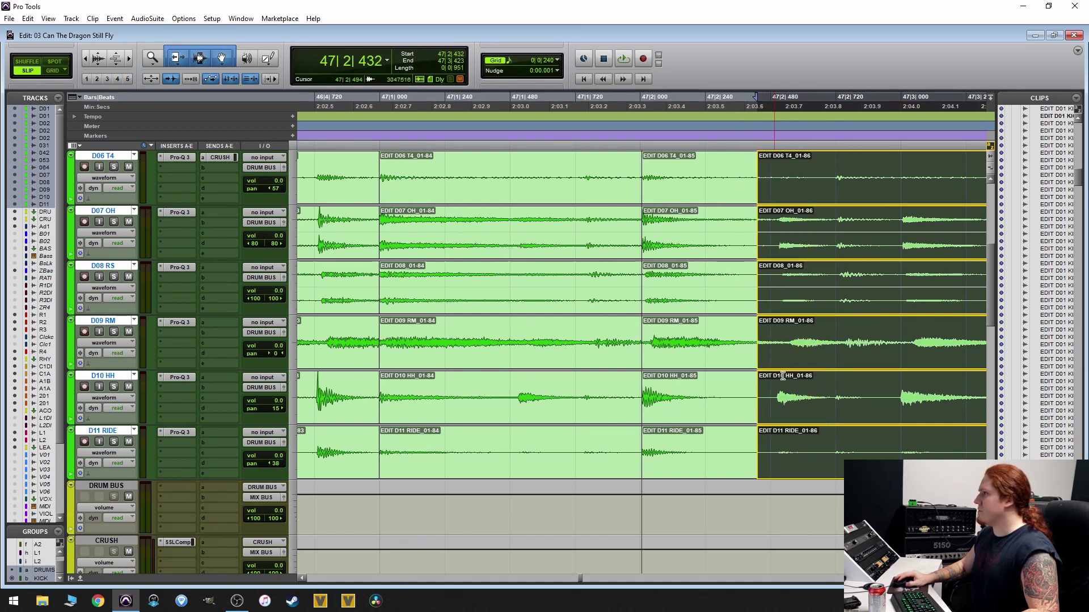
pyautogui.scroll(4, 813, 381)
pyautogui.scroll(-5, 802, 324)
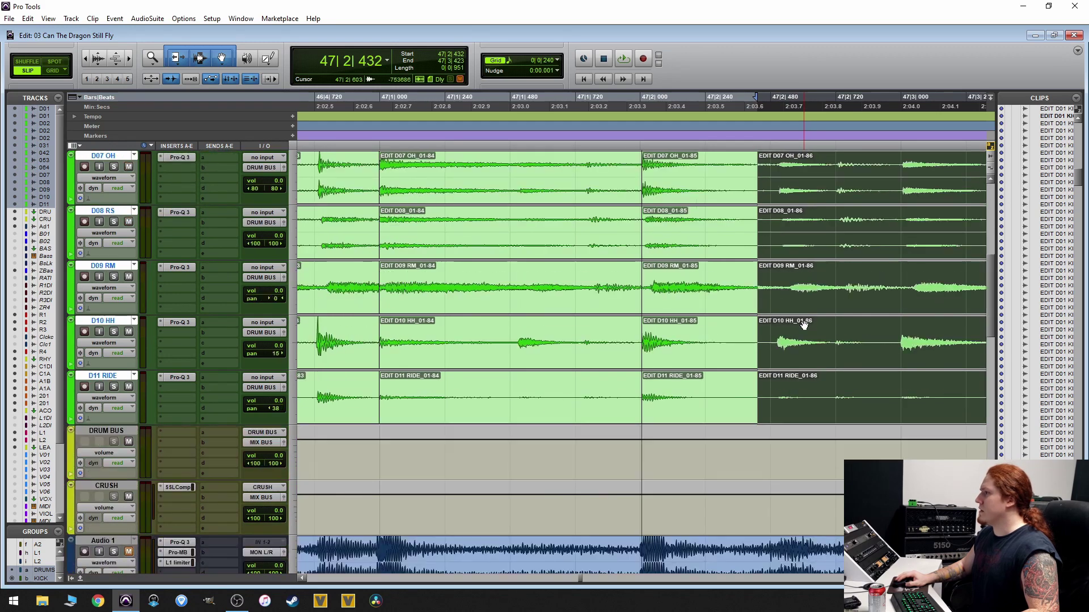
pyautogui.scroll(2, 803, 324)
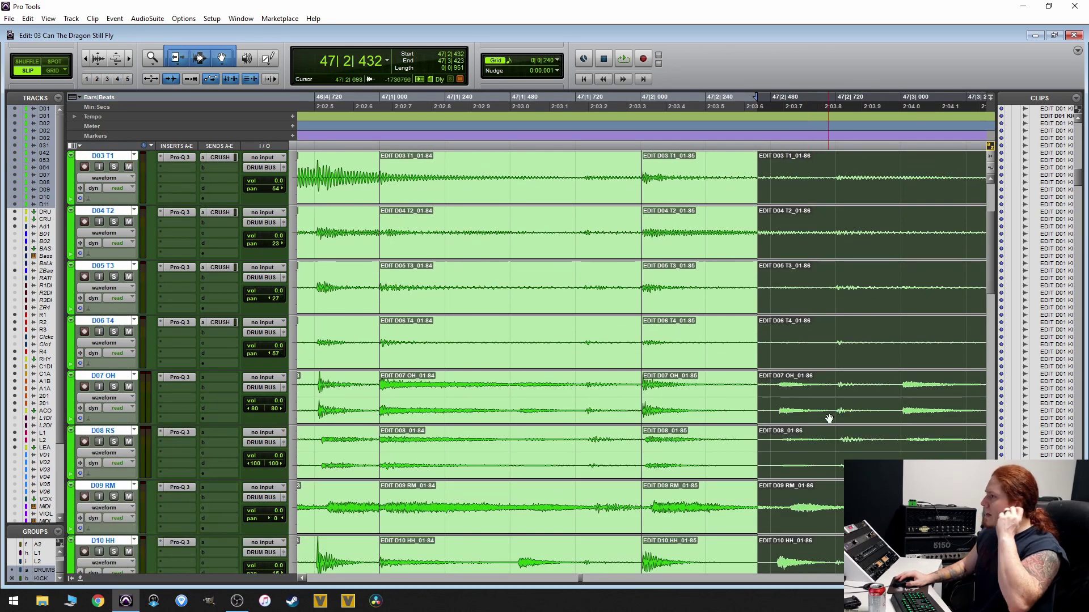
pyautogui.scroll(-1, 830, 431)
pyautogui.scroll(5, 831, 437)
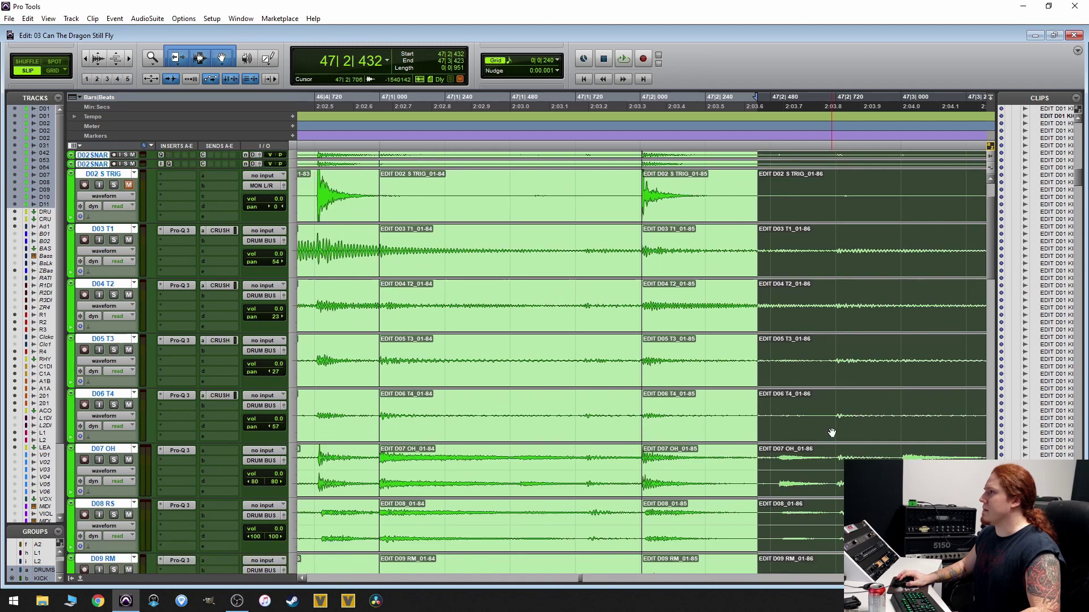
pyautogui.scroll(-1, 833, 375)
pyautogui.scroll(-2, 765, 223)
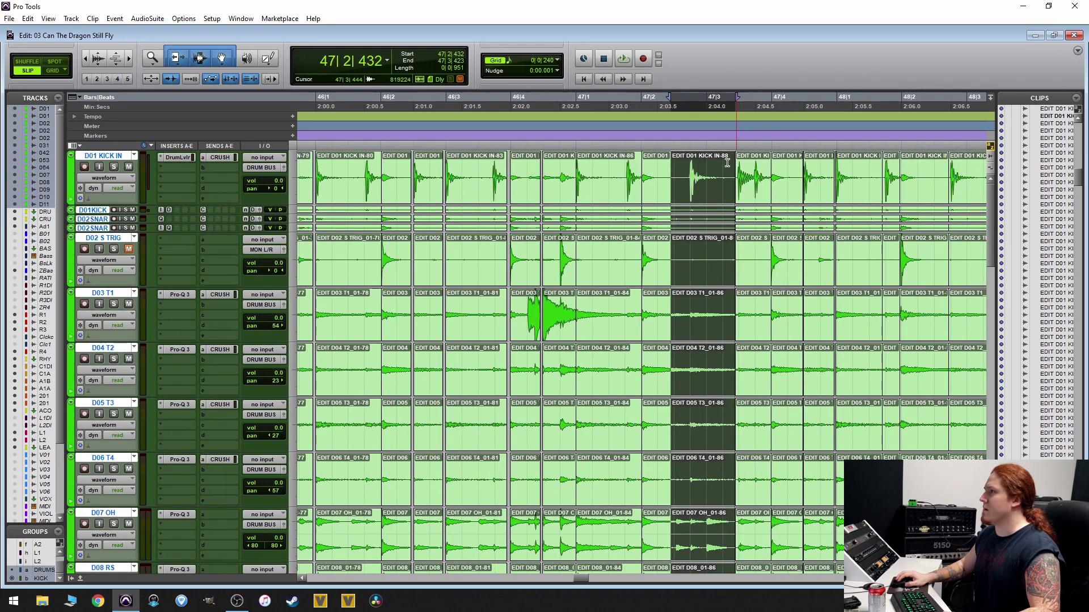
# - Play back the edited drums from 46|2|596 into the start of Pre Chorus 2, then stop
pyautogui.click(640, 170)
pyautogui.press('space')
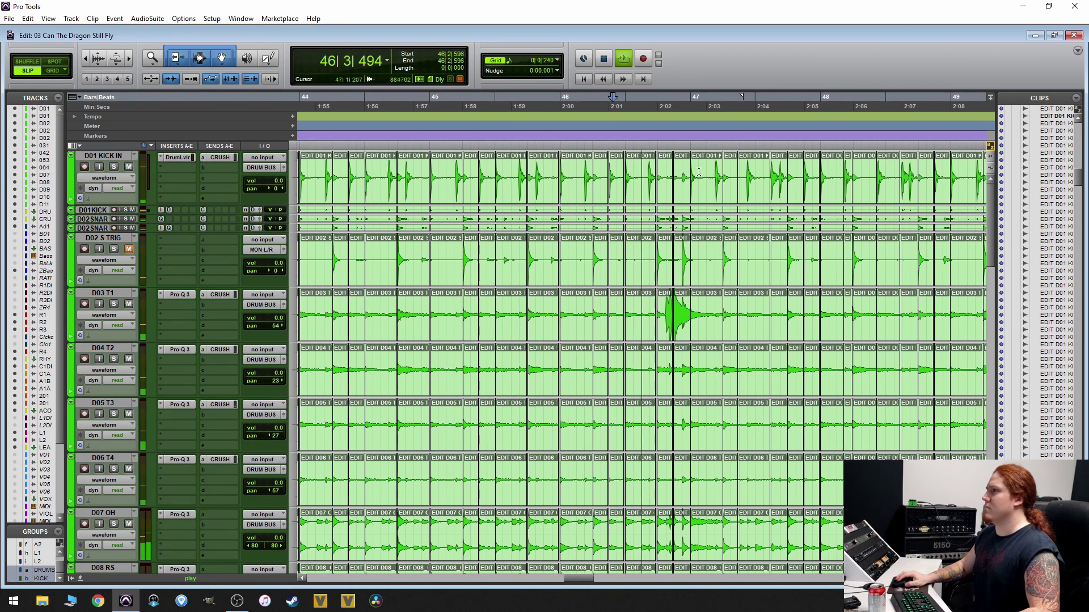
pyautogui.scroll(2, 680, 161)
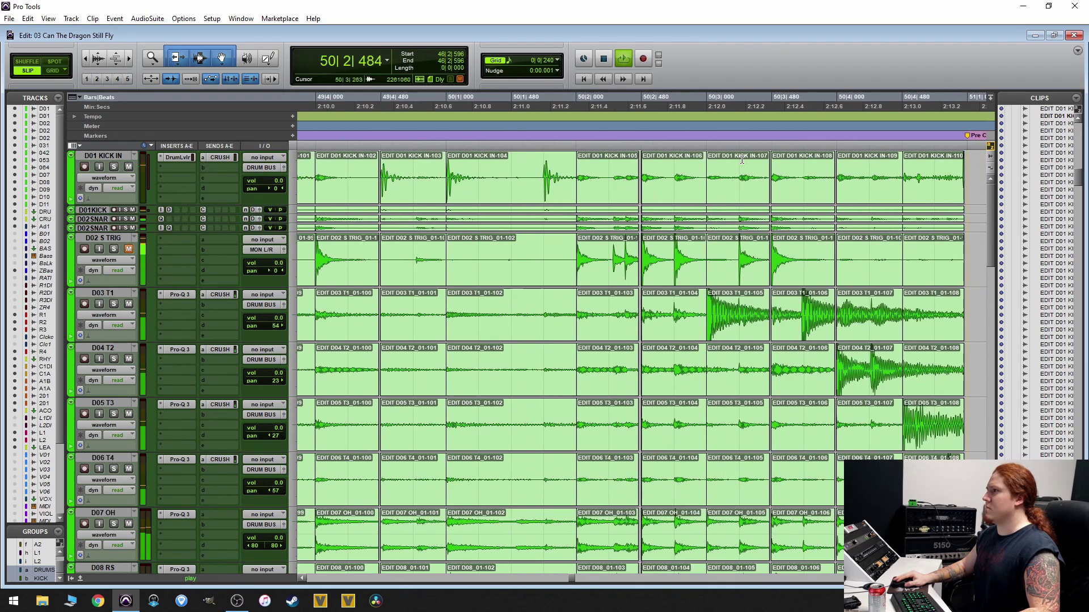
pyautogui.hotkey('ctrl', '[')
pyautogui.hotkey('ctrl', '[')
pyautogui.hotkey('ctrl', '[')
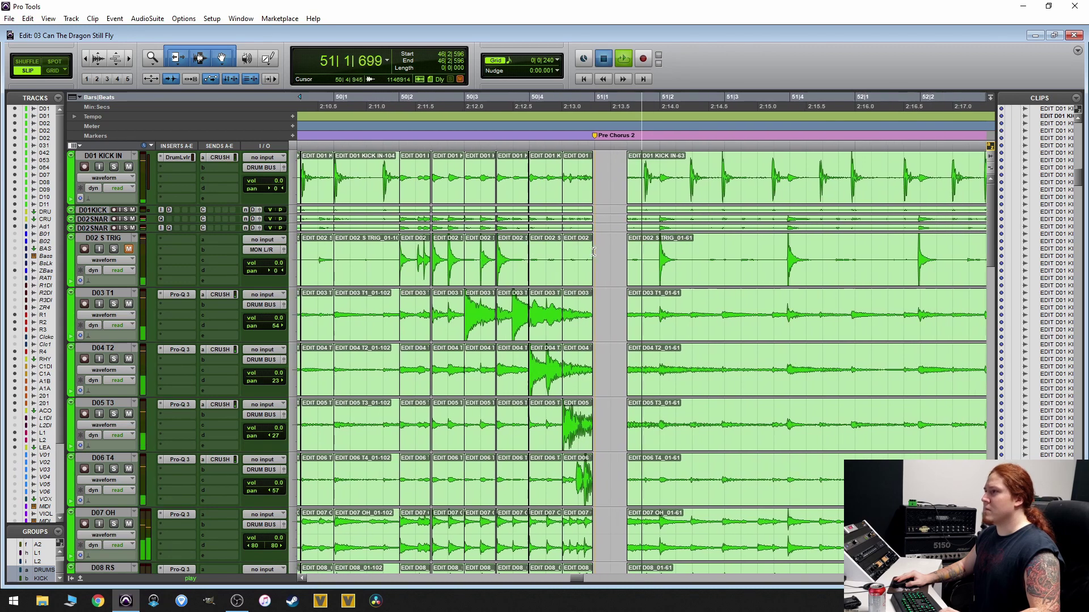
pyautogui.press('space')
pyautogui.hotkey('ctrl', '[')
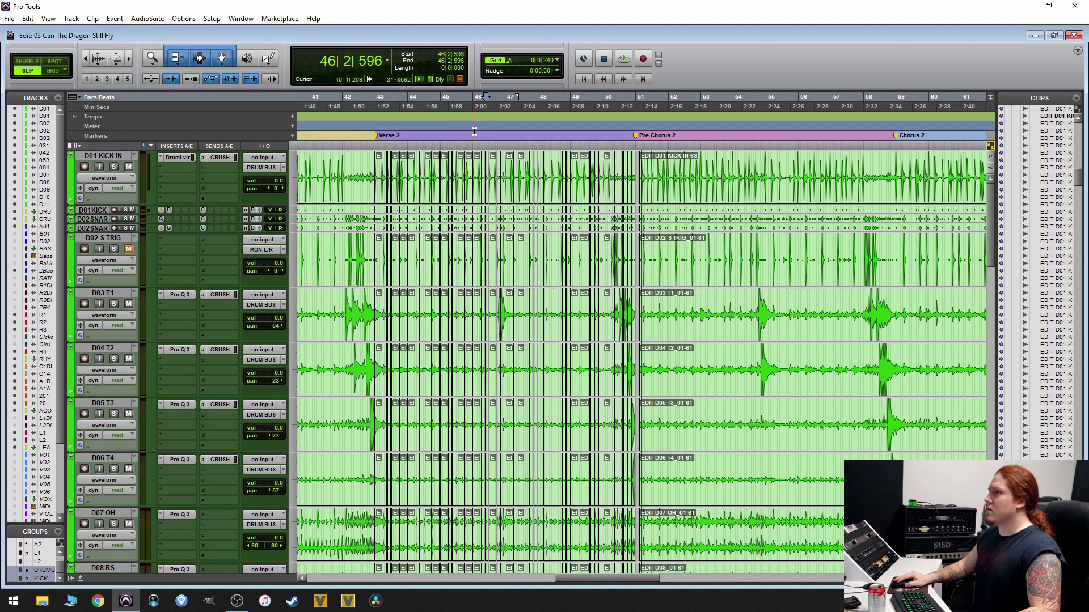
# - Examine the D03 T1 tom hits across the drum clips around 46|4 against the grid
pyautogui.click(415, 130)
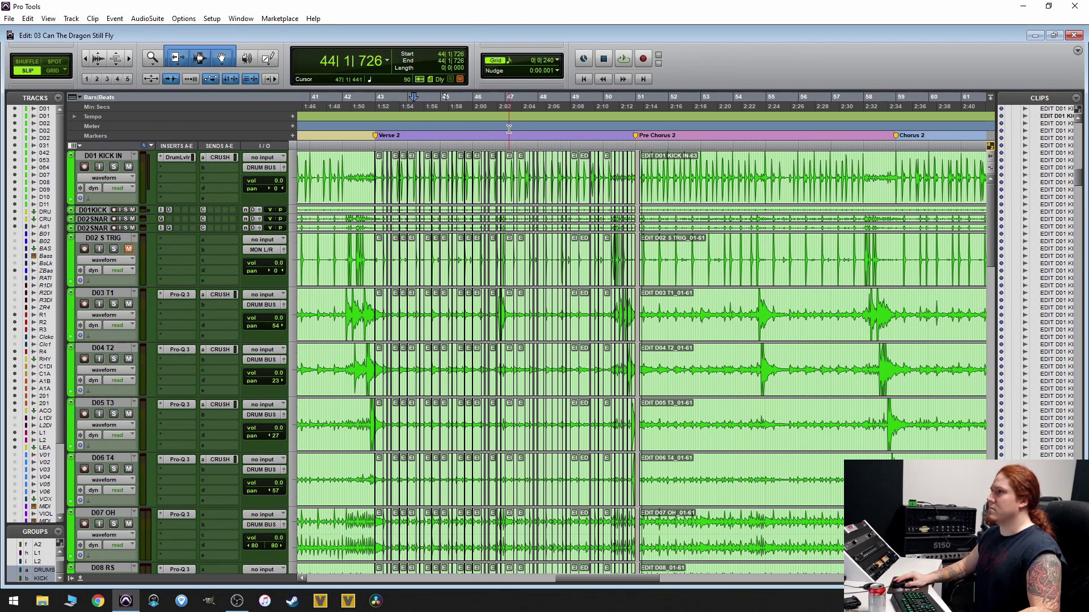
pyautogui.hotkey('ctrl', ']')
pyautogui.hotkey('ctrl', ']')
pyautogui.hotkey('ctrl', ']')
pyautogui.hotkey('ctrl', ']')
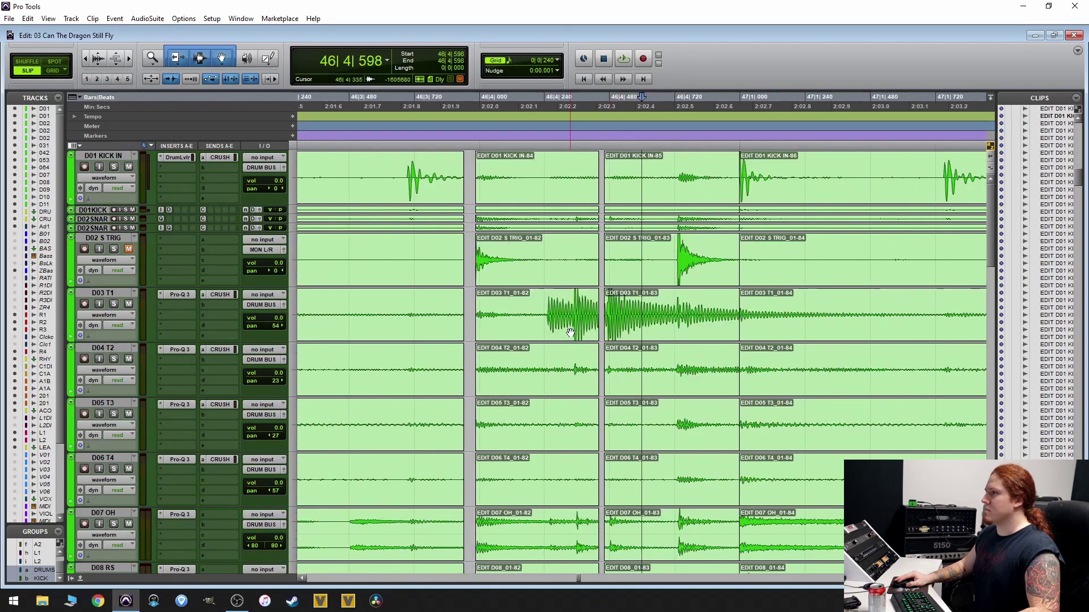
pyautogui.click(570, 333)
pyautogui.hotkey('ctrl', ']')
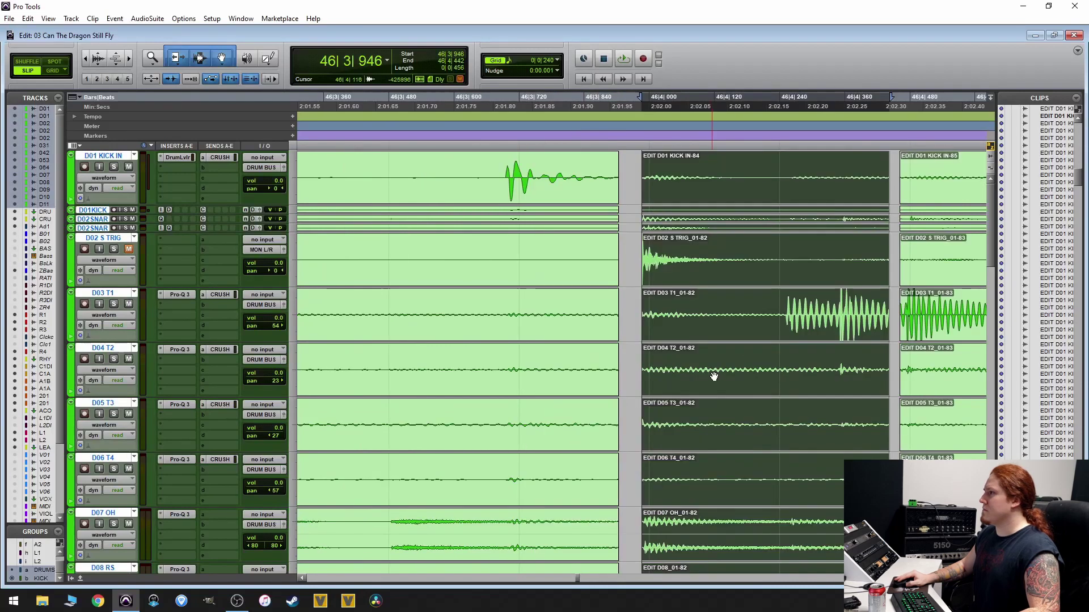
pyautogui.click(936, 299)
pyautogui.hotkey('ctrl', '[')
pyautogui.hotkey('ctrl', ']')
pyautogui.hotkey('ctrl', ']')
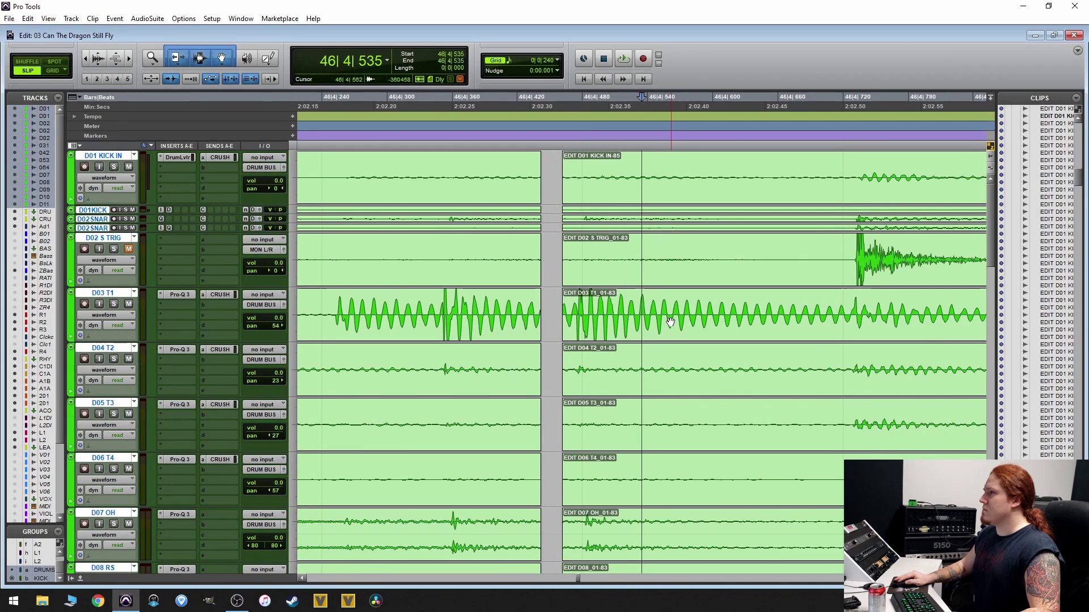
pyautogui.click(623, 319)
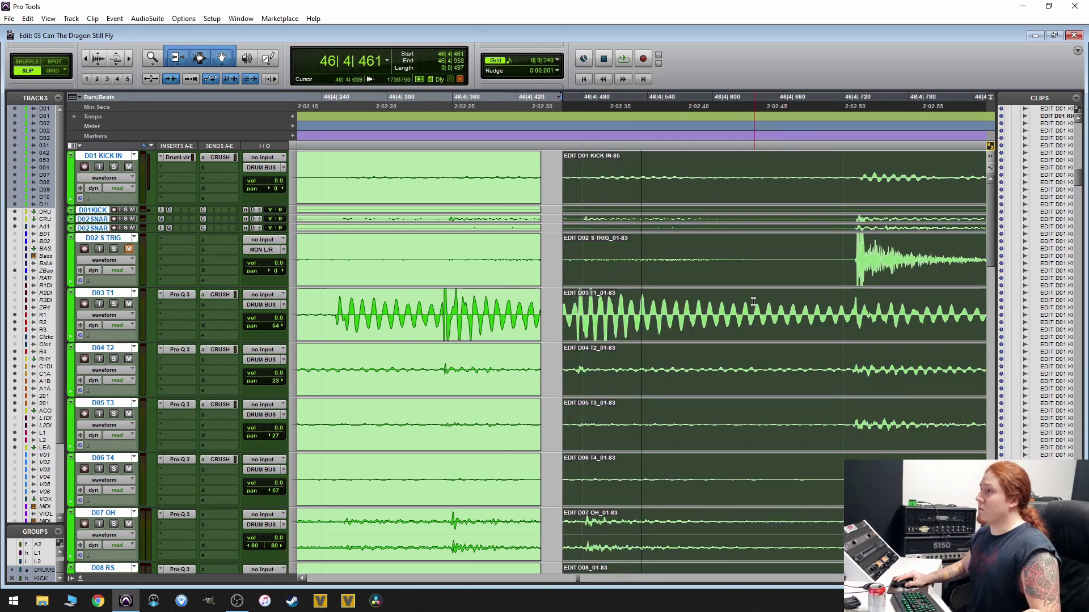
pyautogui.hotkey('ctrl', '[')
pyautogui.hotkey('ctrl', '[')
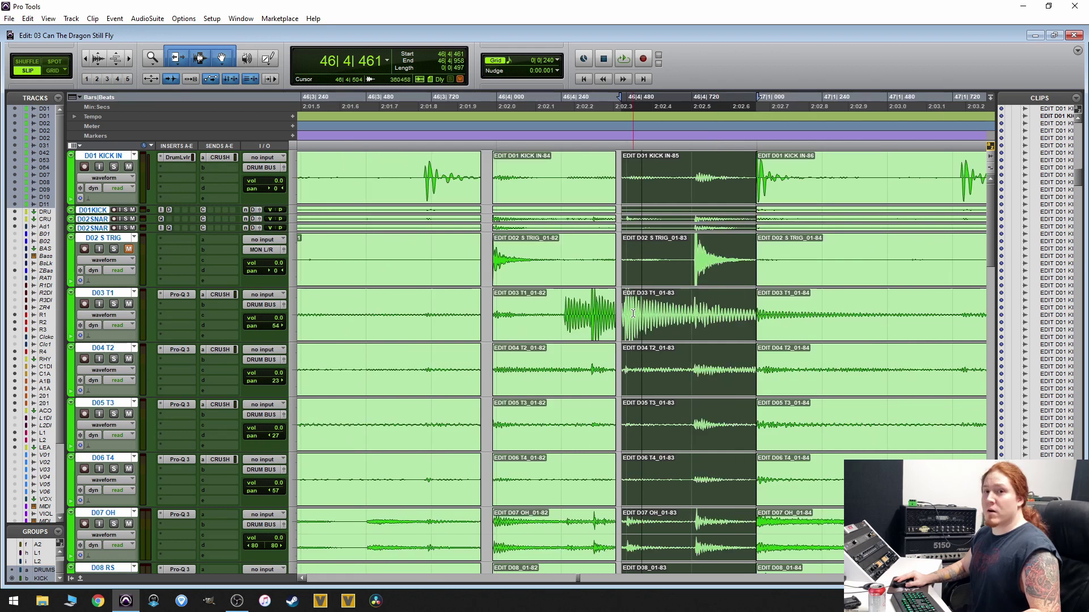
pyautogui.hotkey('ctrl', '[')
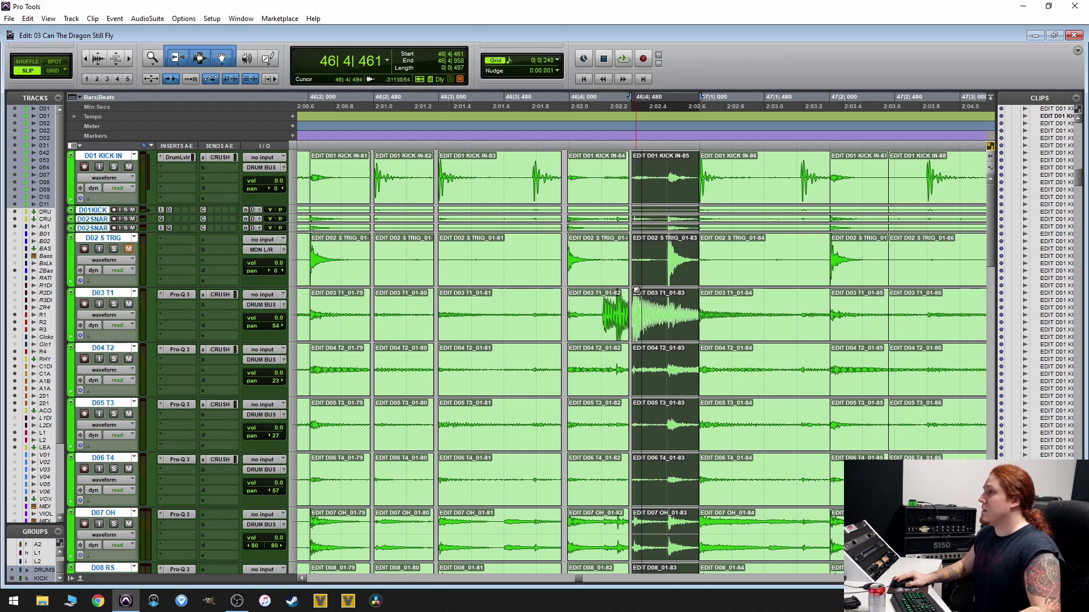
# - Nudge the audio inside the grouped drum clips at 46|4 later until the snare hit lands on 46|4|000
pyautogui.click(616, 313)
pyautogui.hotkey('ctrl', ']')
pyautogui.hotkey('ctrl', ']')
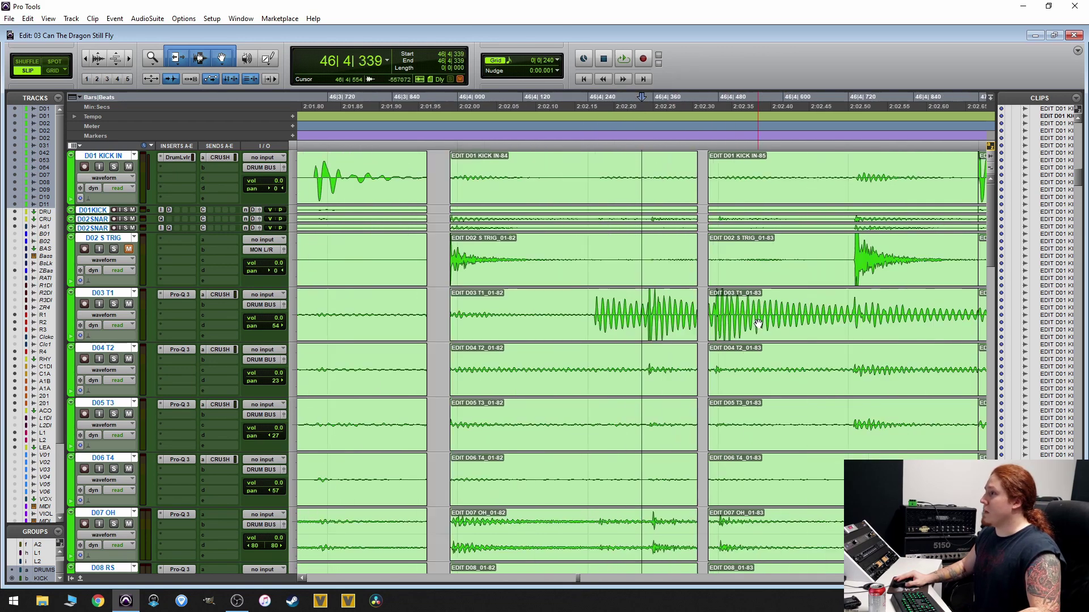
pyautogui.click(659, 329)
pyautogui.press('Left')
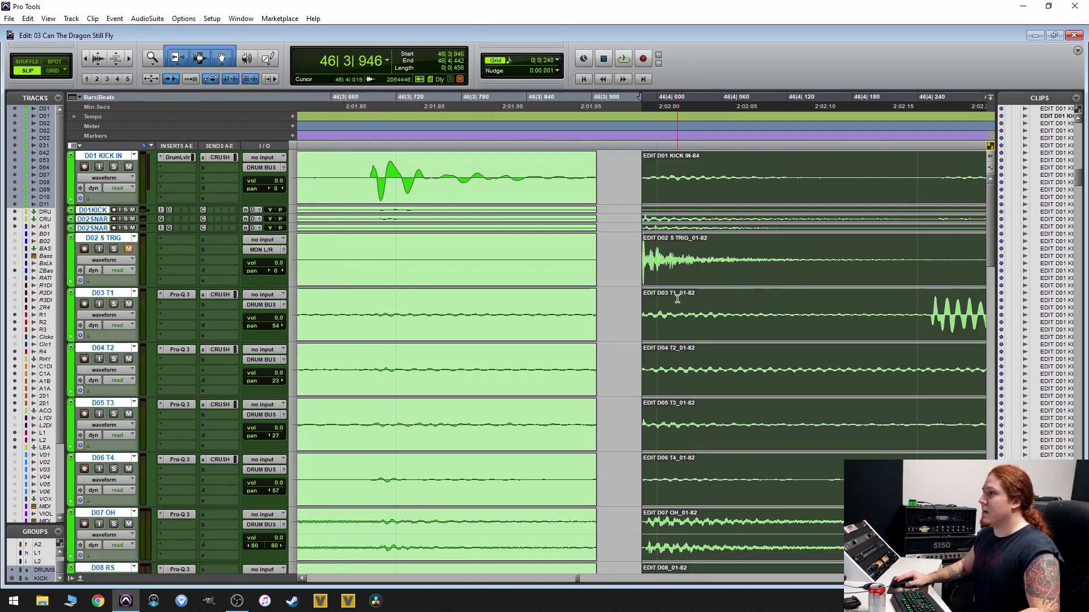
pyautogui.hotkey('ctrl', '[')
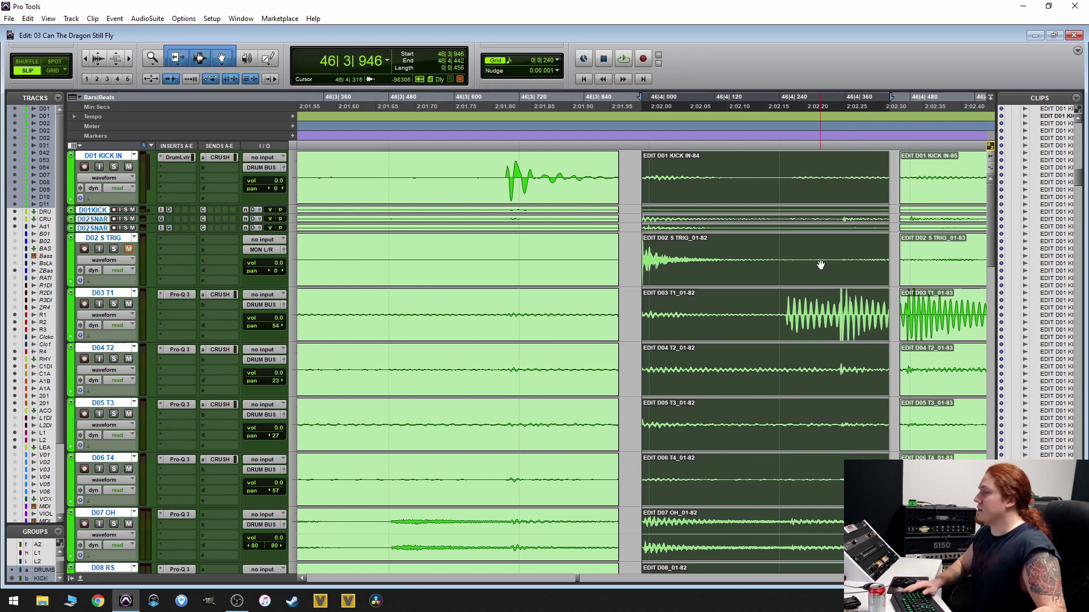
pyautogui.press('ctrl+KP_Add')
pyautogui.press('ctrl+KP_Add')
pyautogui.press('ctrl+KP_Add')
pyautogui.press('ctrl+KP_Add')
pyautogui.press('ctrl+KP_Add')
pyautogui.press('ctrl+KP_Add')
pyautogui.press('ctrl+KP_Add')
pyautogui.press('ctrl+KP_Add')
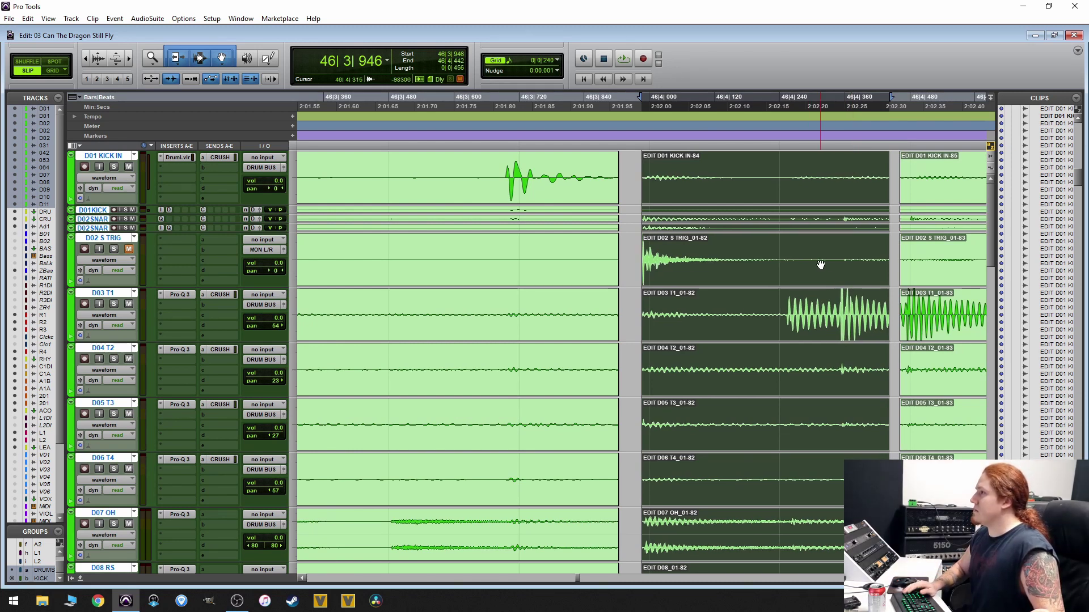
pyautogui.press('ctrl+KP_Add')
pyautogui.press('ctrl+KP_Add')
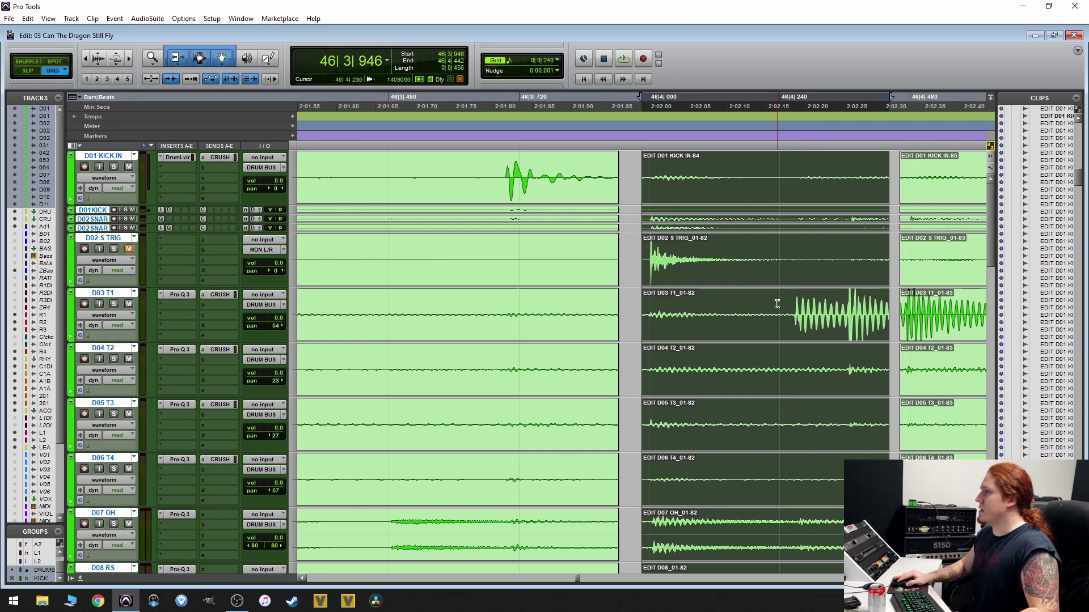
# - Split the grouped drum clips at 46|4|240 and select the portion after the cut
pyautogui.moveTo(775, 302); pyautogui.dragTo(628, 325)
pyautogui.hotkey('ctrl', 'e')
pyautogui.click(833, 320)
pyautogui.hotkey('ctrl', ']')
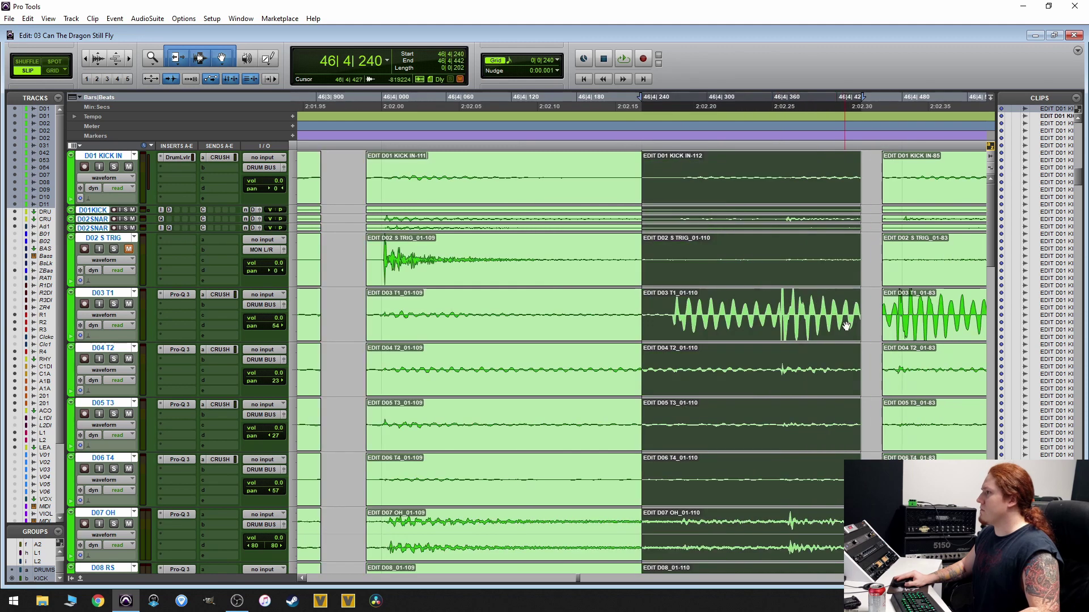
# - Nudge the audio inside the selected clips earlier until the first D03 T1 tom hit starts at 46|4|240
pyautogui.hotkey('ctrl', '-')
pyautogui.hotkey('ctrl', '-')
pyautogui.hotkey('ctrl', '-')
pyautogui.hotkey('ctrl', '-')
pyautogui.hotkey('ctrl', '-')
pyautogui.hotkey('ctrl', '-')
pyautogui.hotkey('ctrl', '-')
pyautogui.hotkey('ctrl', '-')
pyautogui.hotkey('ctrl', '-')
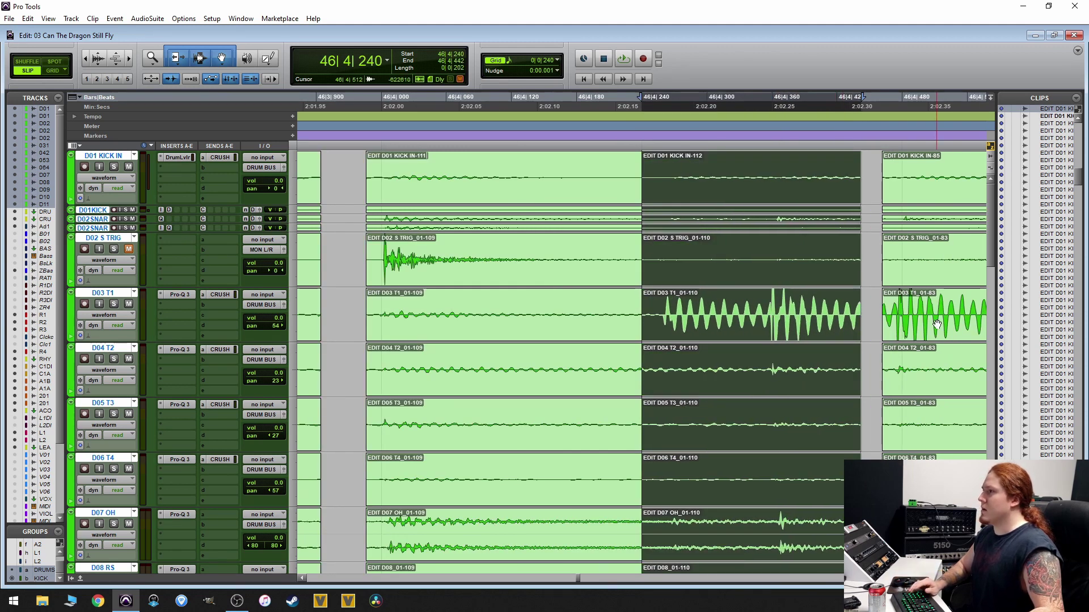
pyautogui.hotkey('ctrl', '-')
pyautogui.hotkey('ctrl', '-')
pyautogui.hotkey('ctrl', '-')
pyautogui.hotkey('ctrl', '-')
pyautogui.hotkey('ctrl', '-')
pyautogui.hotkey('ctrl', '-')
pyautogui.hotkey('ctrl', '-')
pyautogui.hotkey('ctrl', '-')
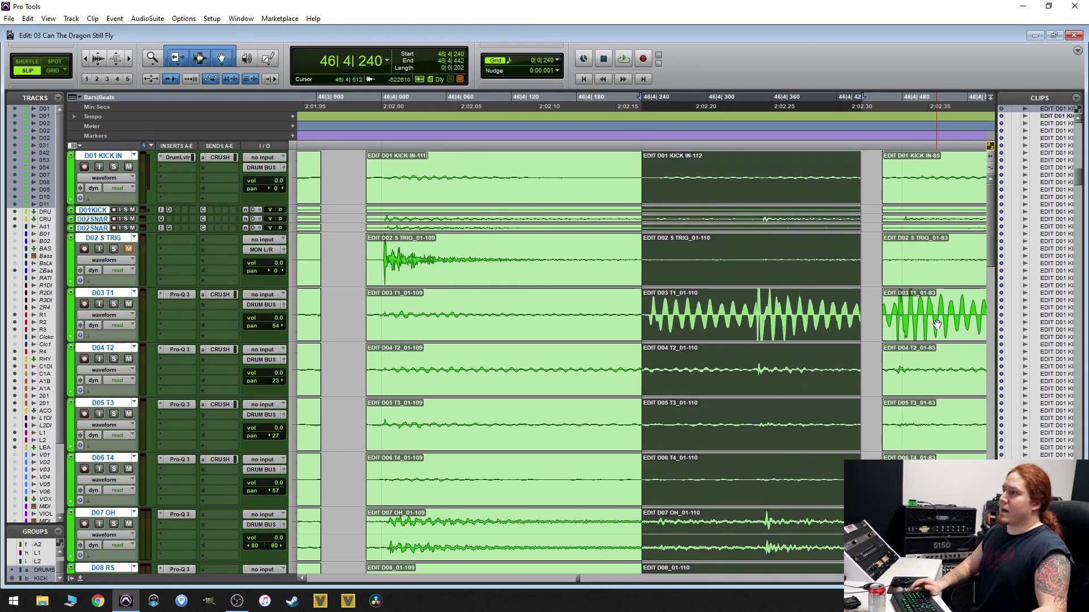
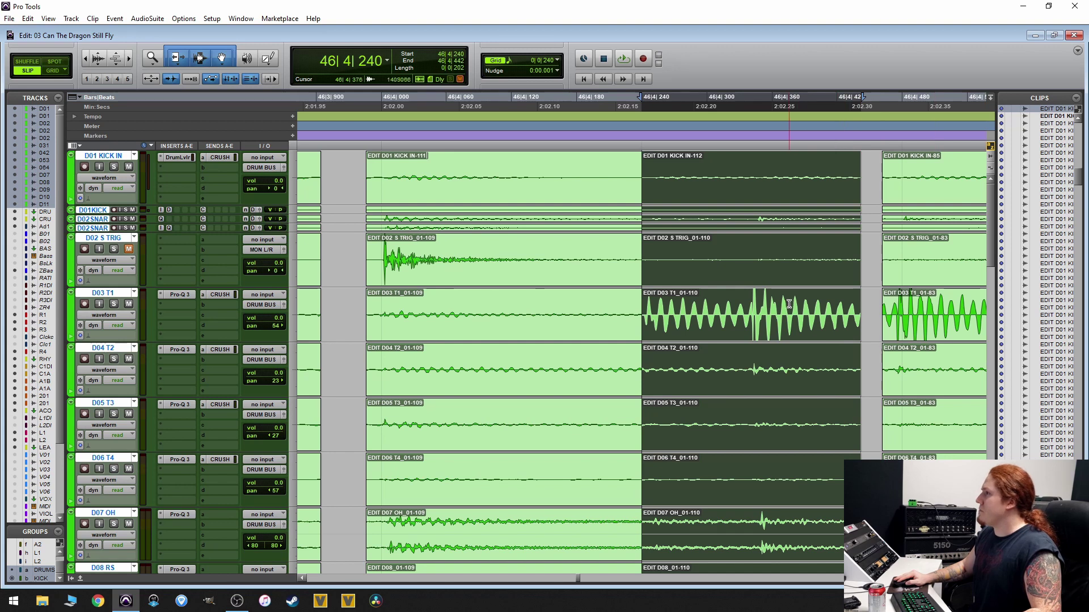
# - Extend the start of the following drum clips back to 46|4|441 to close the gap after the tom hits
pyautogui.hscroll(4, 772, 293)
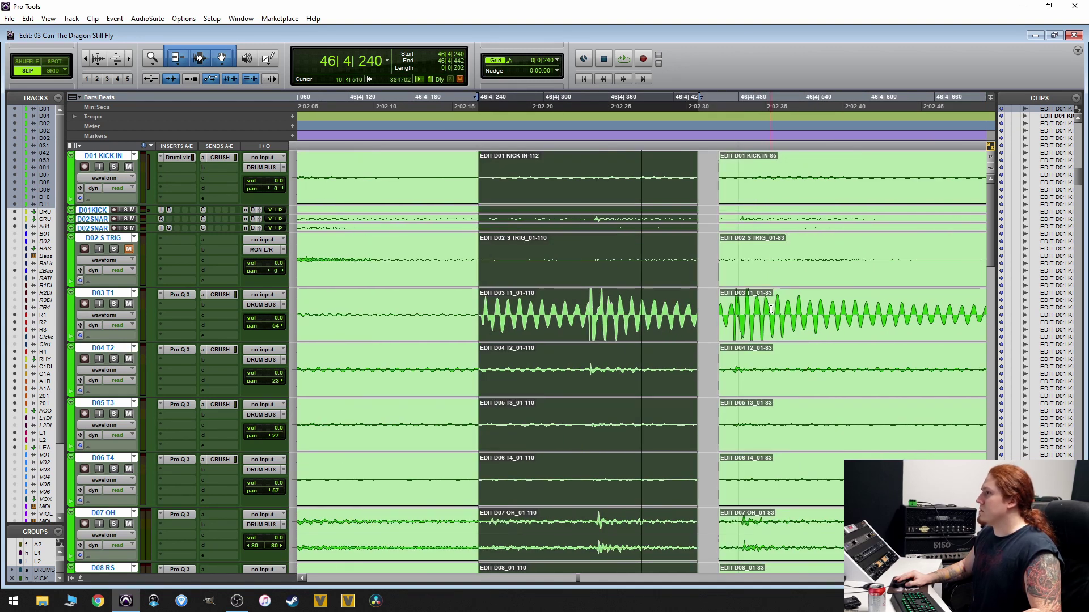
pyautogui.moveTo(691, 308)
pyautogui.mouseDown()
pyautogui.moveTo(722, 303)
pyautogui.moveTo(697, 300)
pyautogui.mouseUp()
pyautogui.scroll(1, 756, 325)
pyautogui.scroll(2, 756, 324)
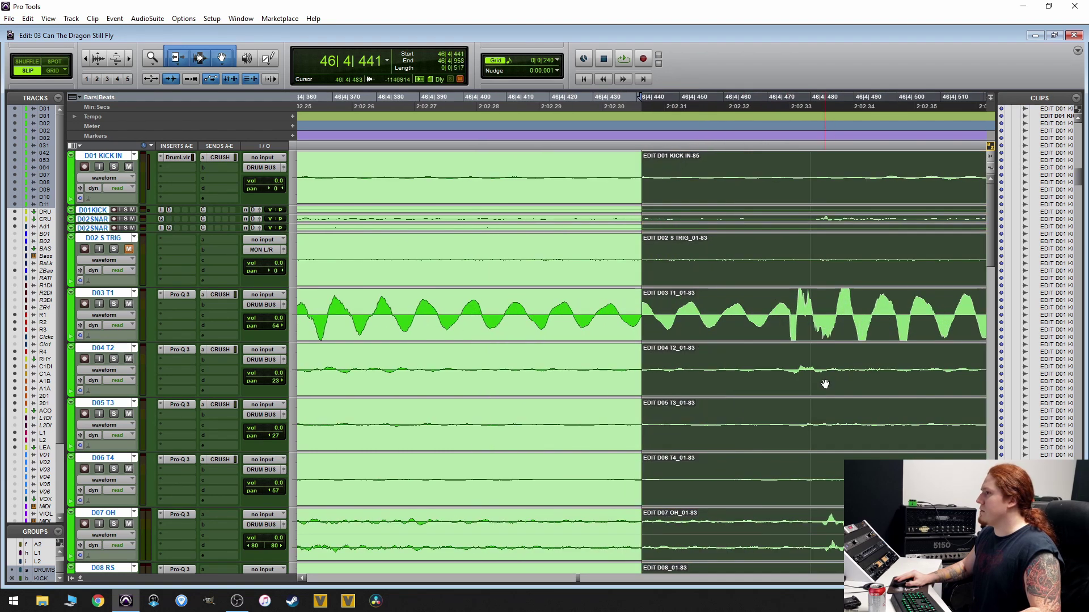
# - Move the clip boundary to 46|4|436 and shift the following clips' audio later so the D03 T1 waveform matches across the edit
pyautogui.scroll(-3, 777, 343)
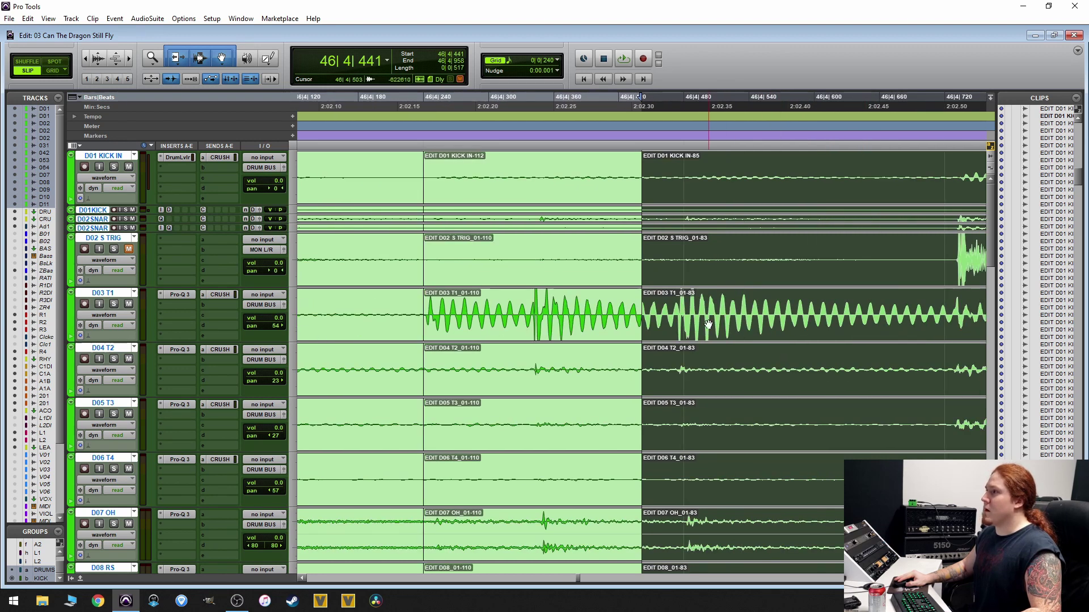
pyautogui.scroll(-1, 709, 324)
pyautogui.scroll(4, 708, 325)
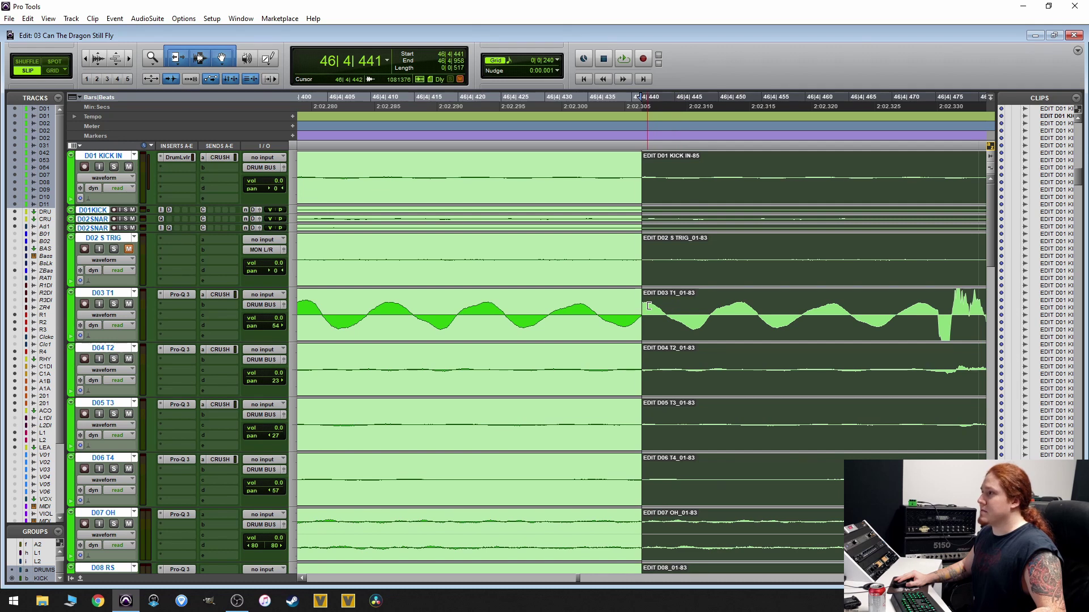
pyautogui.moveTo(648, 306); pyautogui.dragTo(601, 299)
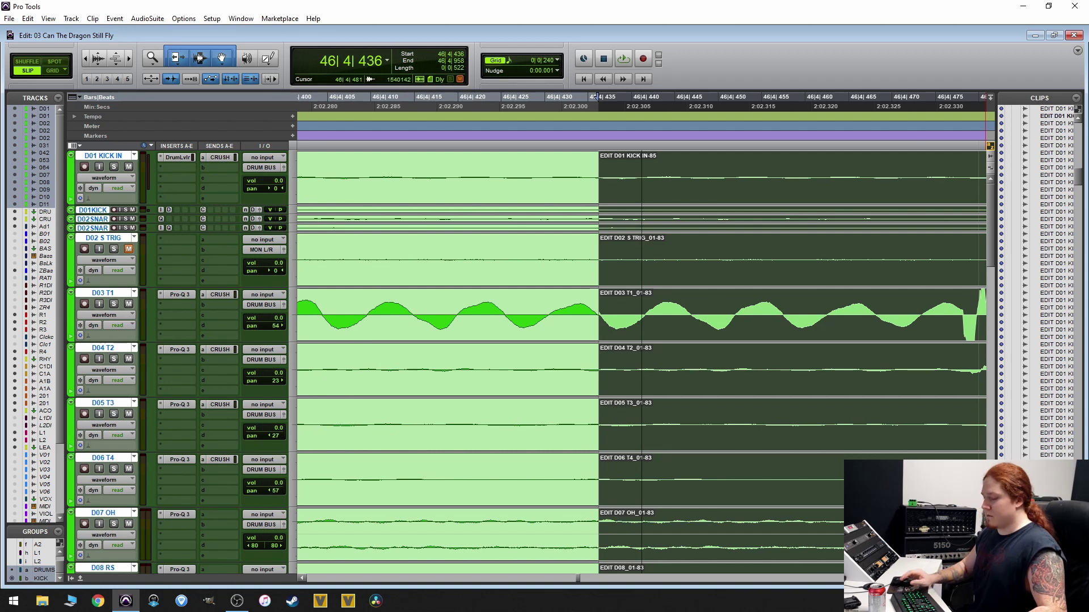
pyautogui.scroll(2, 594, 97)
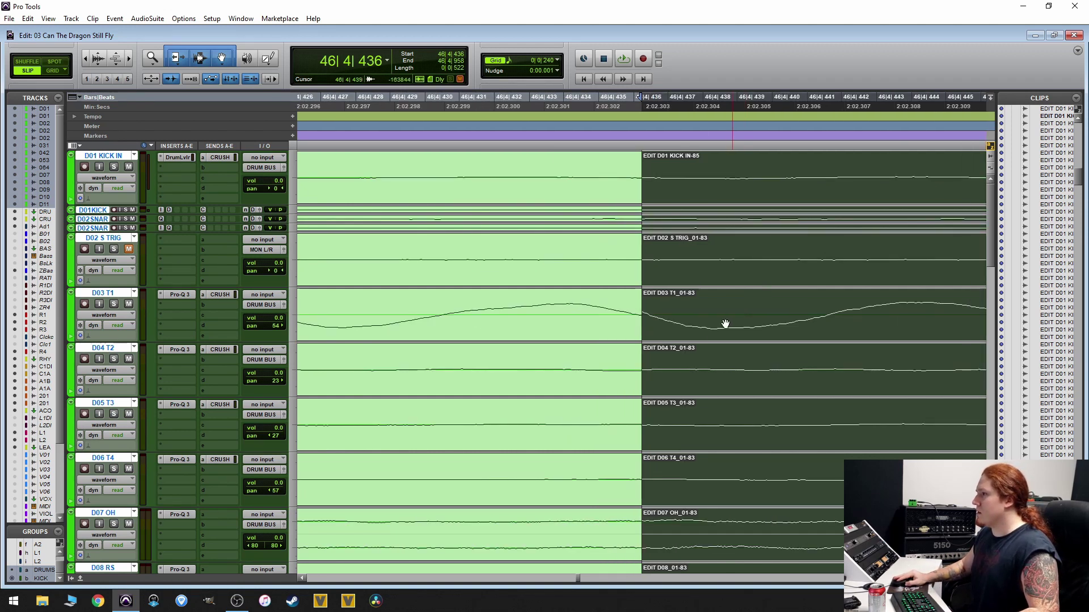
# - Move the following drum clips slightly earlier to align the D03 T1 waveform, and extend the preceding clips' end to 46|4|436
pyautogui.moveTo(697, 339); pyautogui.dragTo(682, 335)
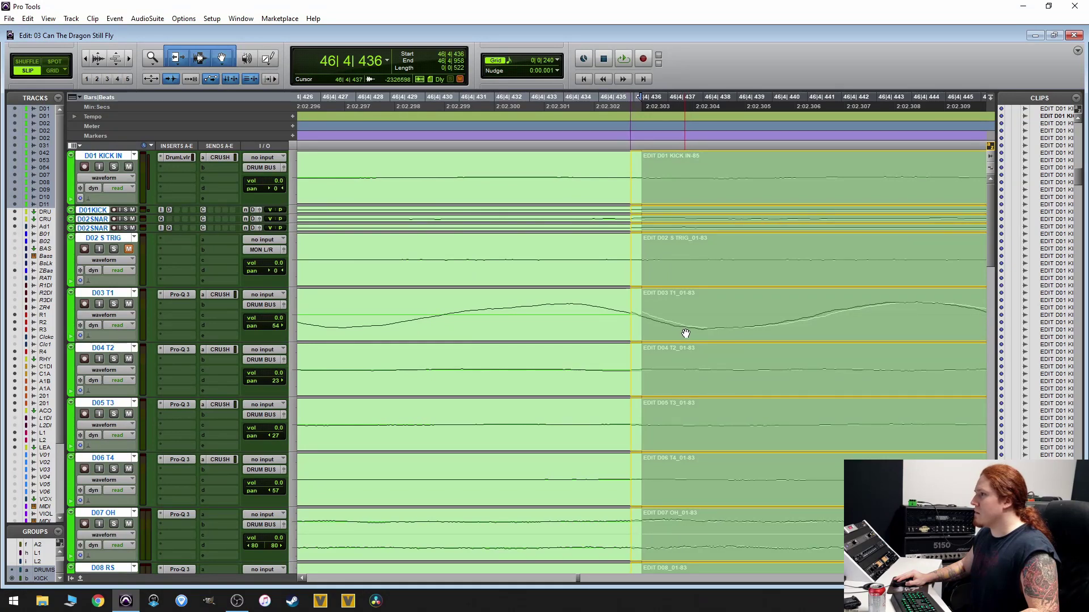
pyautogui.moveTo(684, 333); pyautogui.dragTo(683, 333)
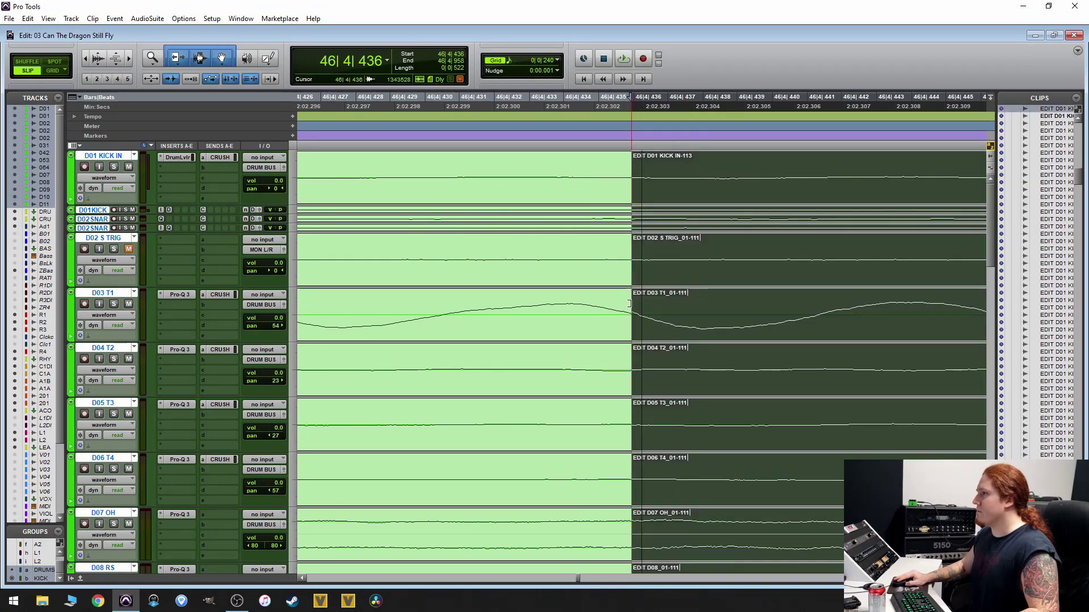
pyautogui.click(633, 304)
pyautogui.moveTo(633, 303); pyautogui.dragTo(647, 308)
pyautogui.click(726, 364)
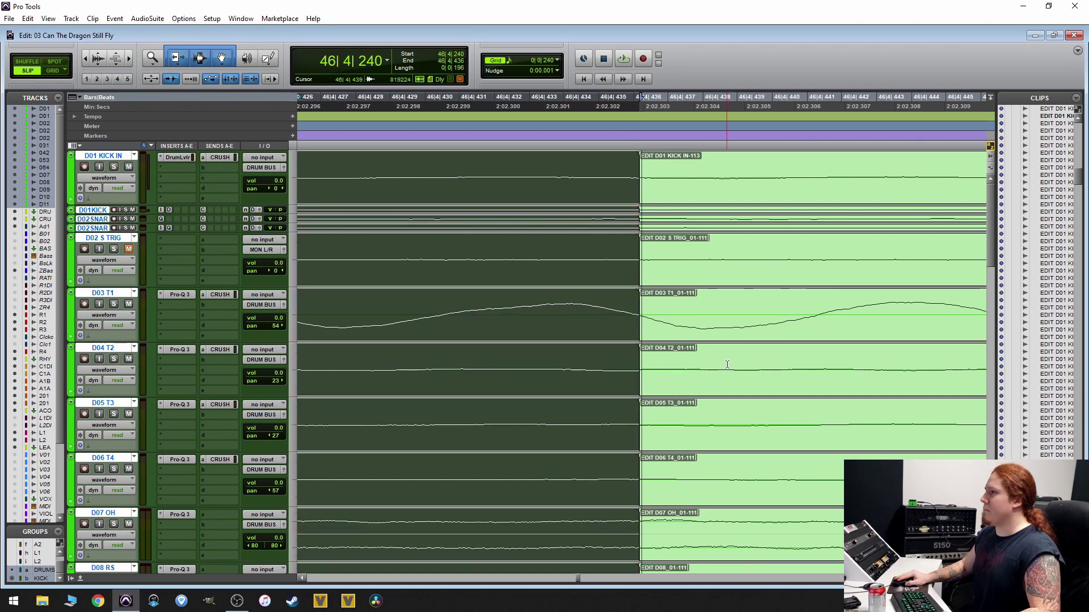
# - Extend the end of the drum clips before the kick hit at 47|1|000 to 46|4|959, closing the gap
pyautogui.press('r')
pyautogui.press('r')
pyautogui.press('r')
pyautogui.press('r')
pyautogui.press('r')
pyautogui.press('r')
pyautogui.press('r')
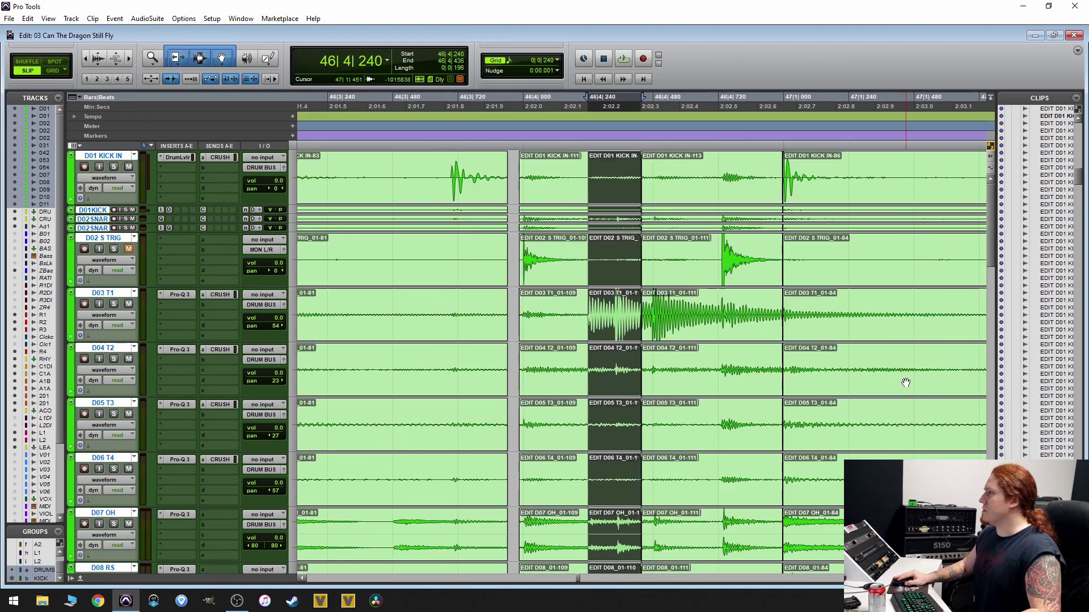
pyautogui.click(885, 382)
pyautogui.press('r')
pyautogui.press('t')
pyautogui.press('t')
pyautogui.press('t')
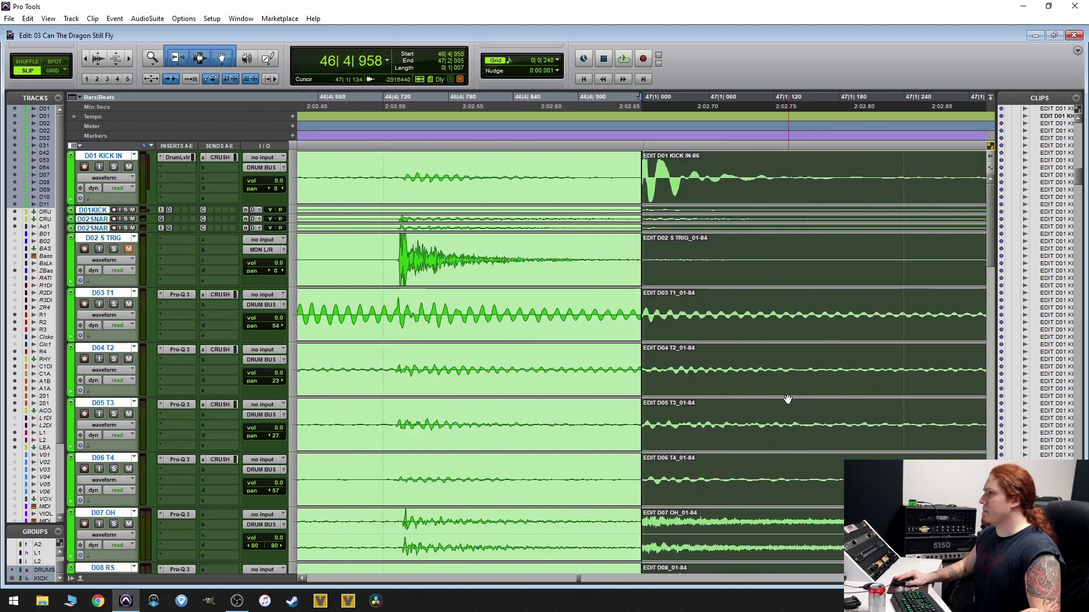
pyautogui.press('t')
pyautogui.press('t')
pyautogui.press('t')
pyautogui.press('t')
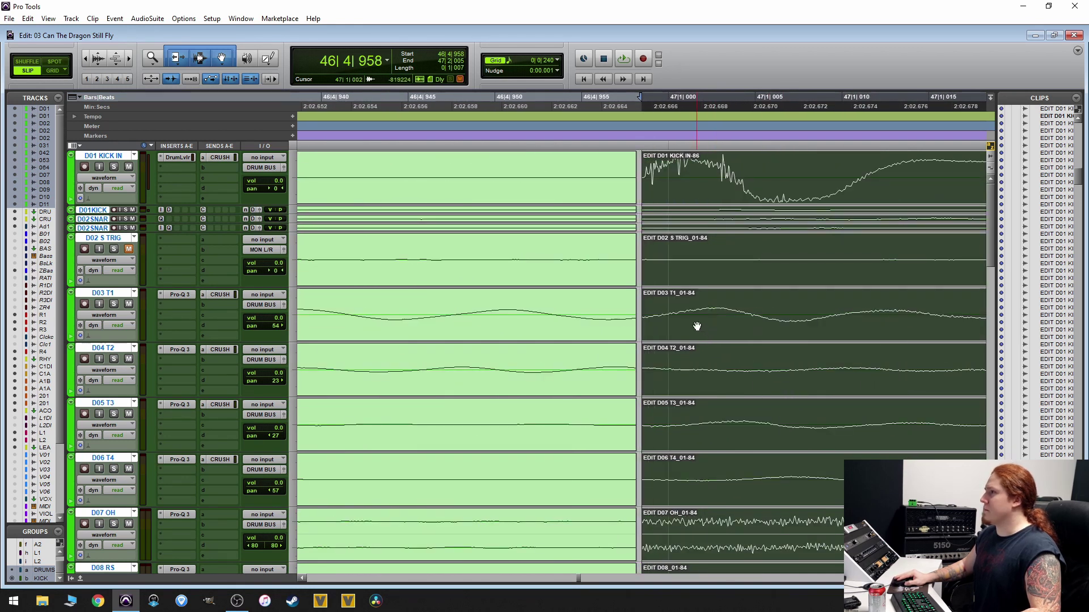
pyautogui.press('r')
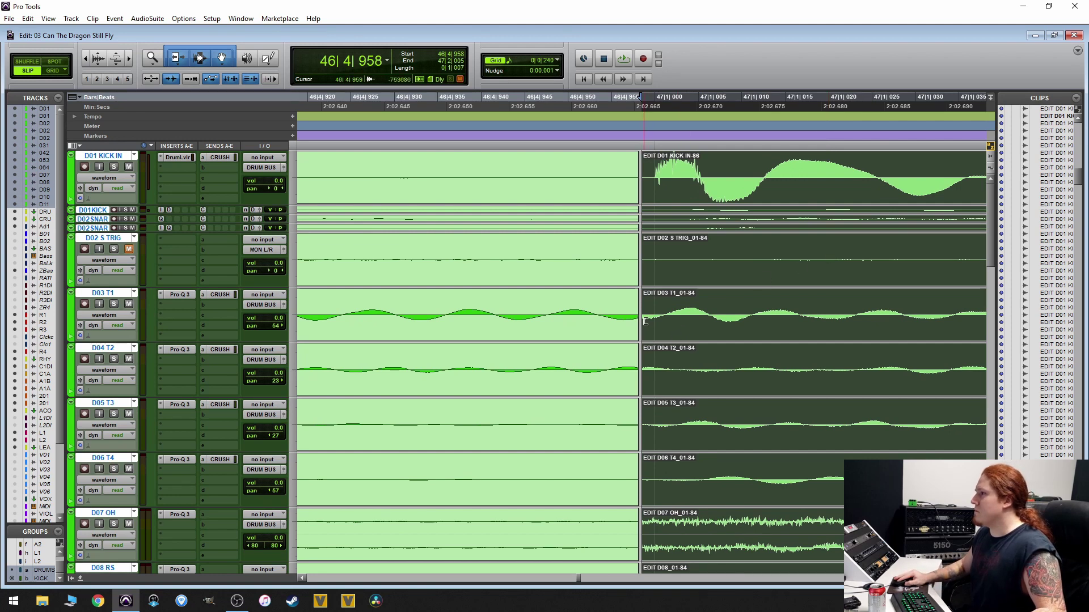
pyautogui.moveTo(635, 319); pyautogui.dragTo(647, 276)
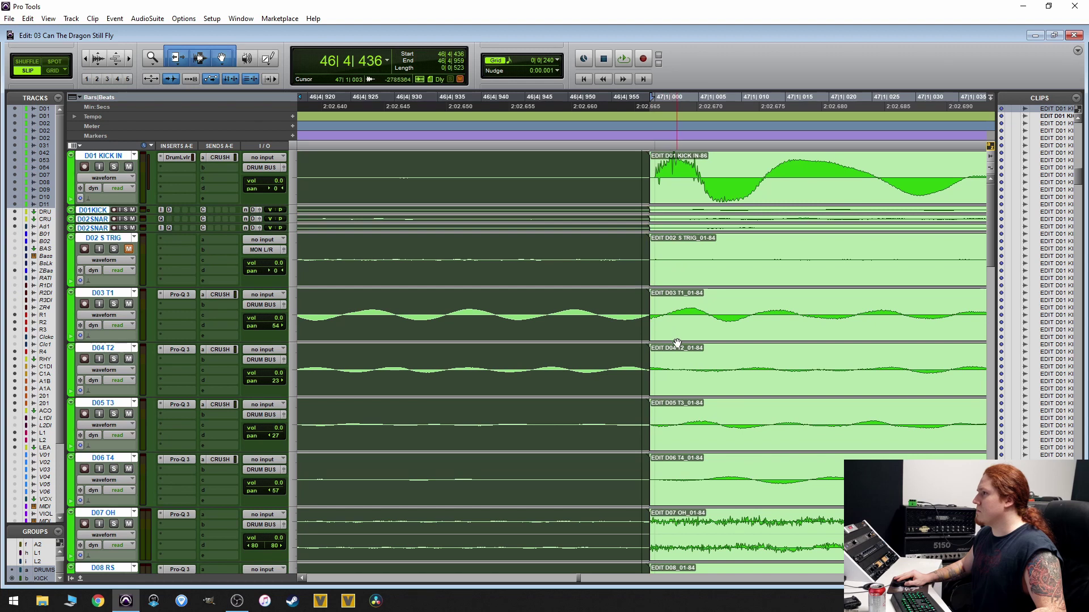
# - Shift the kick-hit clips slightly earlier to match the D03 T1 waveform, and move their boundary back to 46|4|924
pyautogui.moveTo(675, 340); pyautogui.dragTo(601, 290)
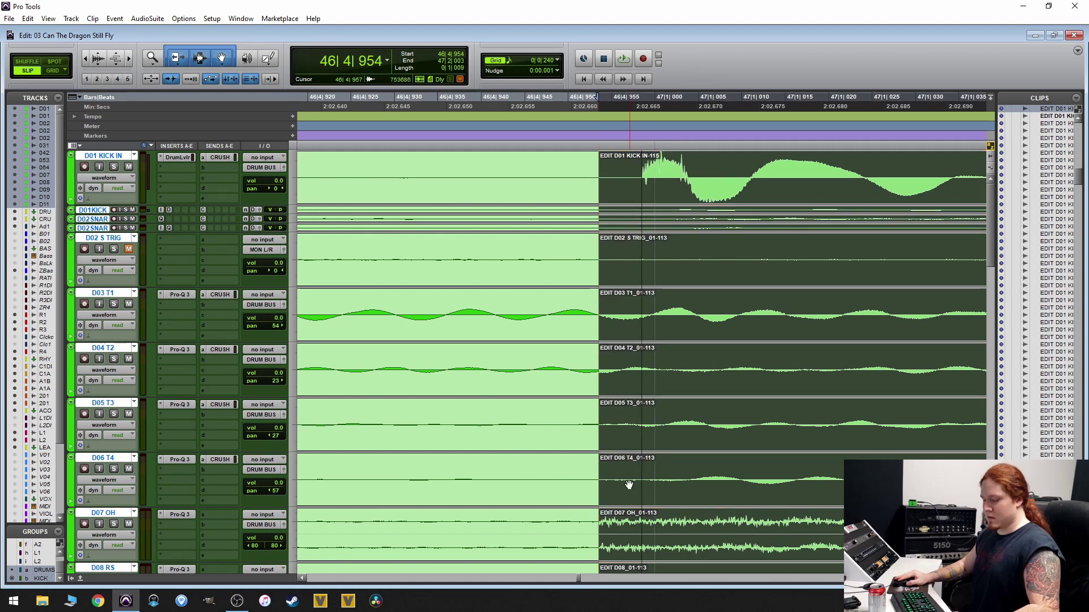
pyautogui.scroll(-1, 669, 409)
pyautogui.scroll(-5, 687, 417)
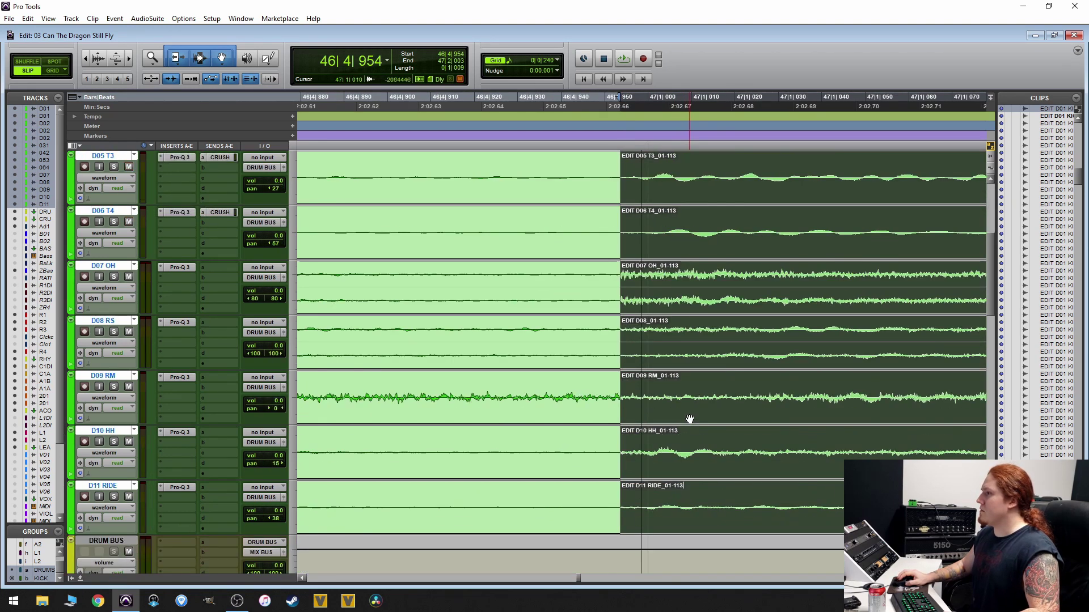
pyautogui.scroll(3, 687, 416)
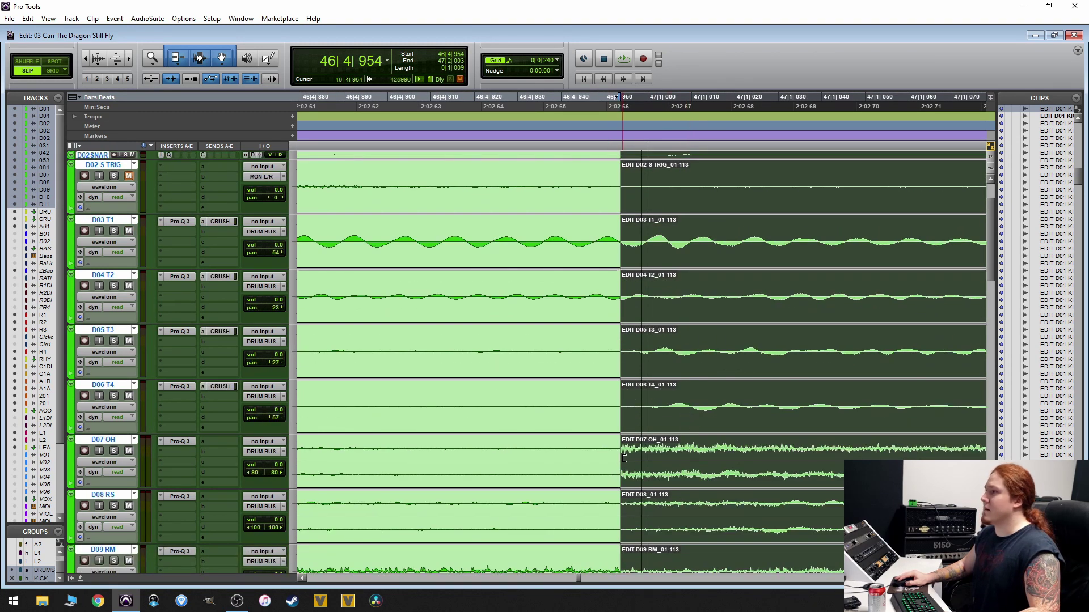
pyautogui.moveTo(624, 458); pyautogui.dragTo(492, 469)
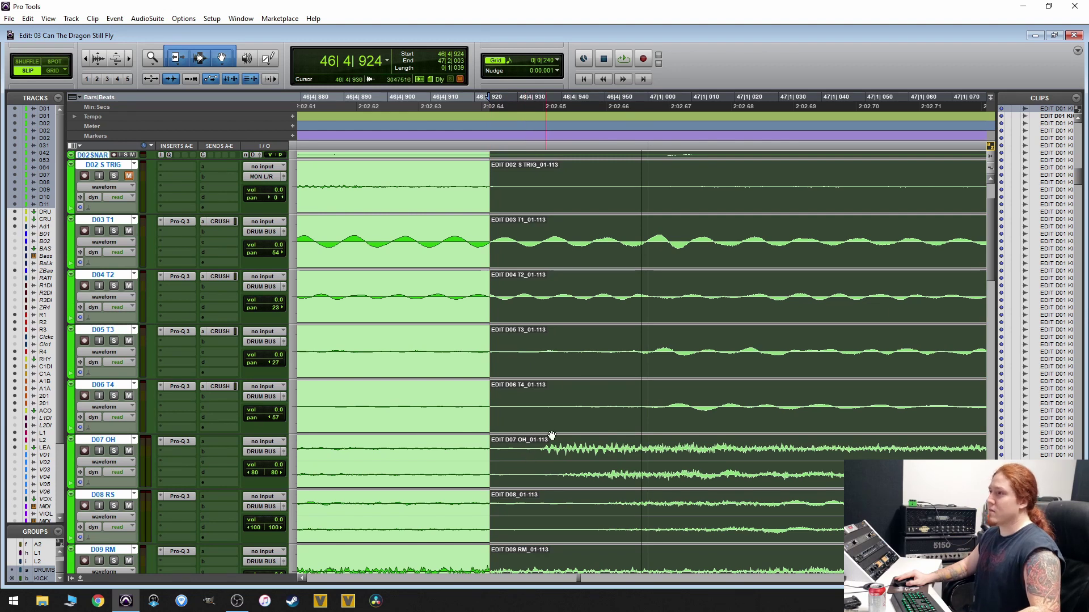
pyautogui.hotkey('ctrl', ']')
pyautogui.hotkey('ctrl', ']')
pyautogui.hotkey('ctrl', ']')
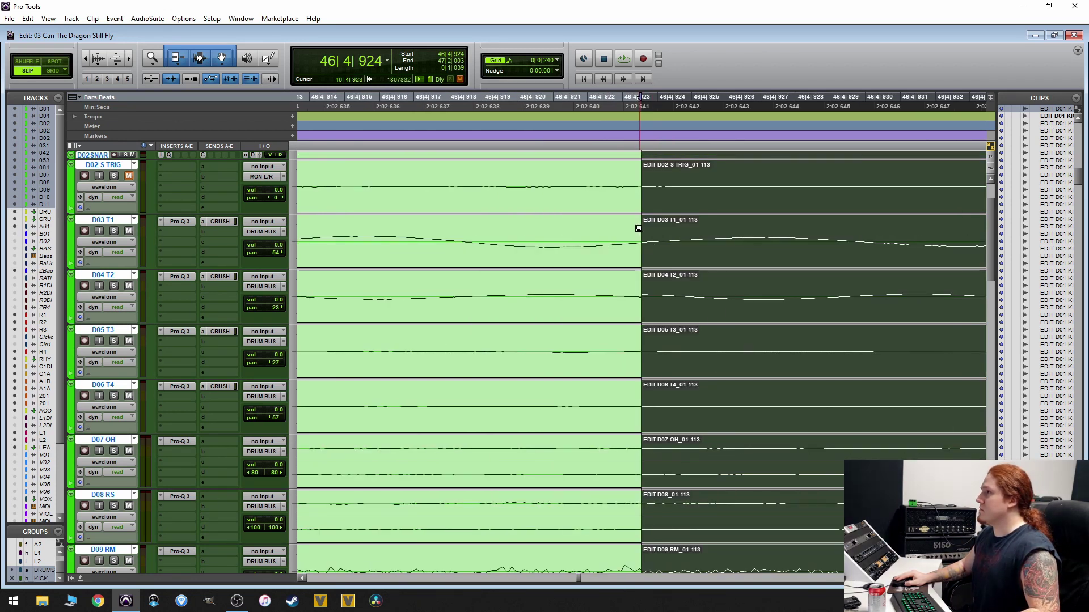
# - Extend the start of the drum clips at the 50|3|000 tom hit back to 50|2|959
pyautogui.hotkey('ctrl', '[')
pyautogui.hotkey('ctrl', '[')
pyautogui.hotkey('ctrl', '[')
pyautogui.hotkey('ctrl', '[')
pyautogui.hotkey('ctrl', '[')
pyautogui.hotkey('ctrl', '[')
pyautogui.hotkey('ctrl', '[')
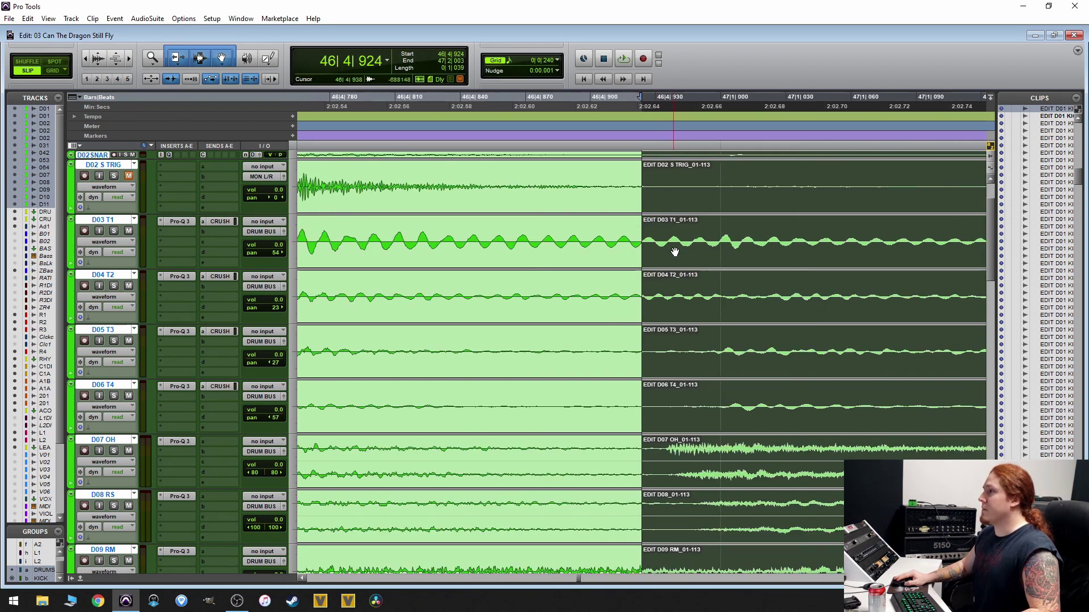
pyautogui.hotkey('ctrl', '[')
pyautogui.hotkey('ctrl', '[')
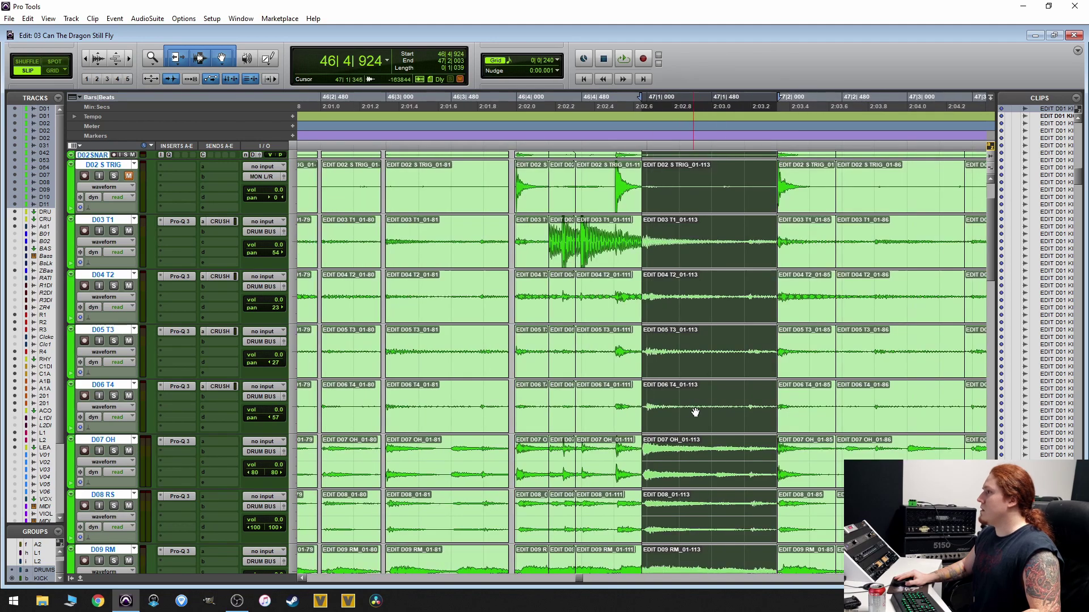
pyautogui.hscroll(10, 799, 369)
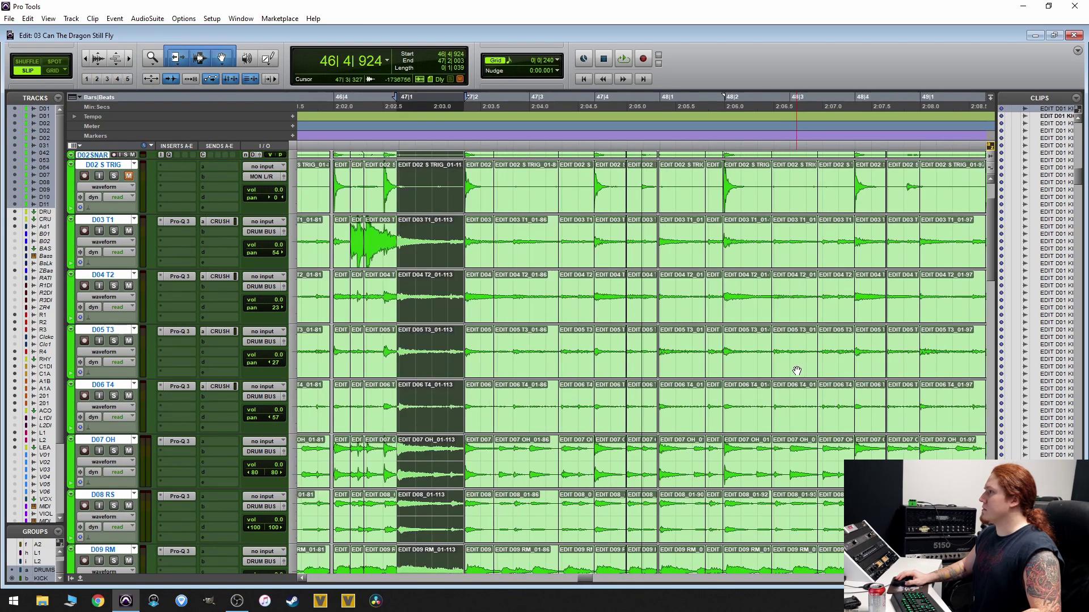
pyautogui.click(753, 247)
pyautogui.hotkey('ctrl', ']')
pyautogui.hotkey('ctrl', ']')
pyautogui.hotkey('ctrl', ']')
pyautogui.hotkey('ctrl', ']')
pyautogui.hotkey('ctrl', ']')
pyautogui.hotkey('ctrl', ']')
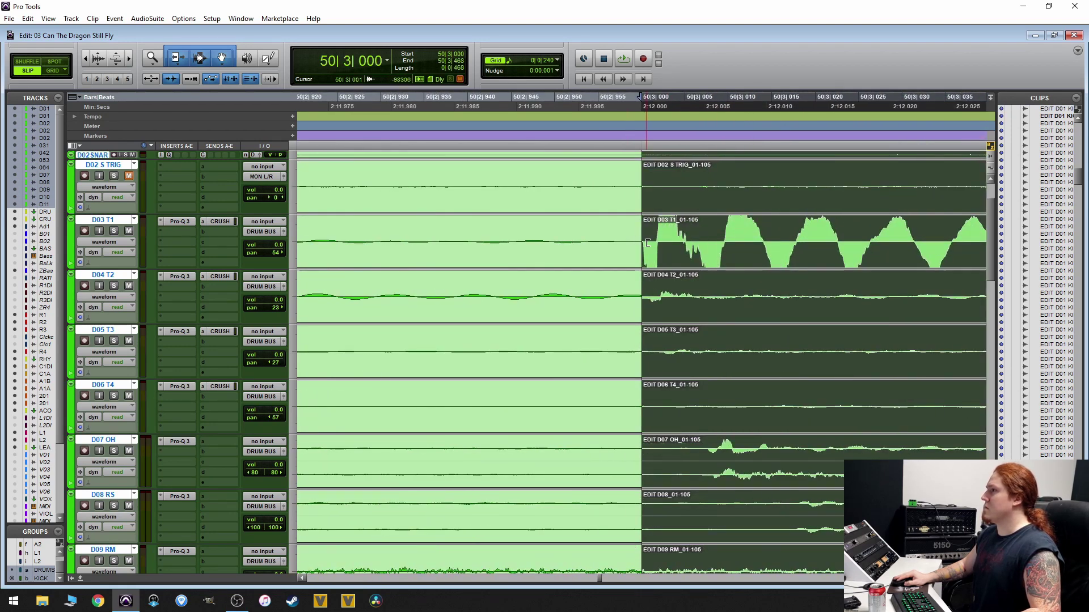
pyautogui.moveTo(647, 243); pyautogui.dragTo(633, 226)
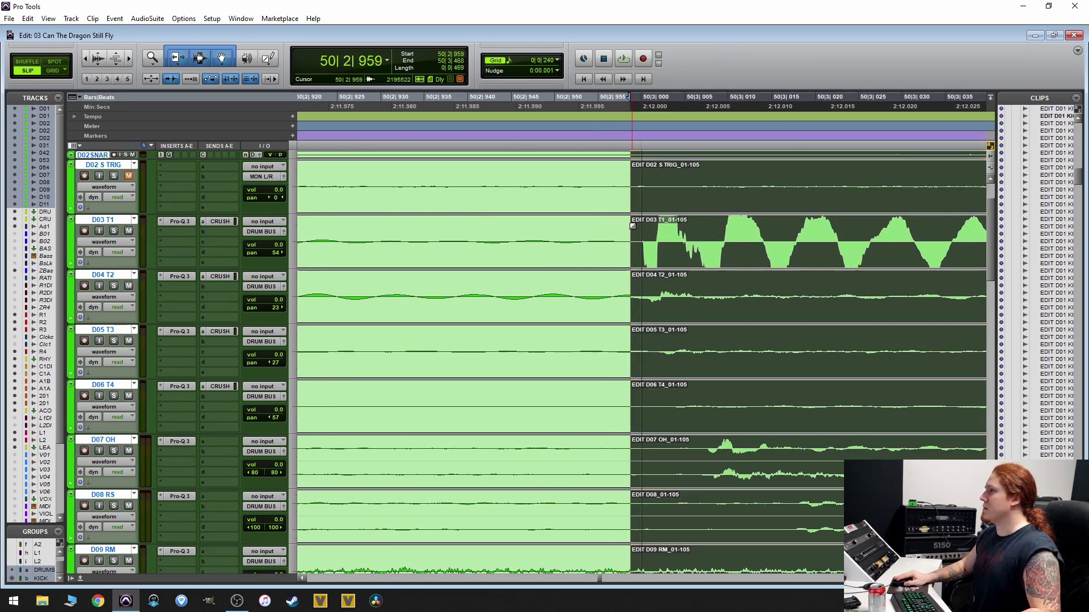
# - Split the drum clips starting at 50|3|478 at 50|3|700, just before the D03 T1 tom hit, and select the first part
pyautogui.hotkey('ctrl', '[')
pyautogui.hotkey('ctrl', '[')
pyautogui.hotkey('ctrl', '[')
pyautogui.hotkey('ctrl', '[')
pyautogui.click(938, 319)
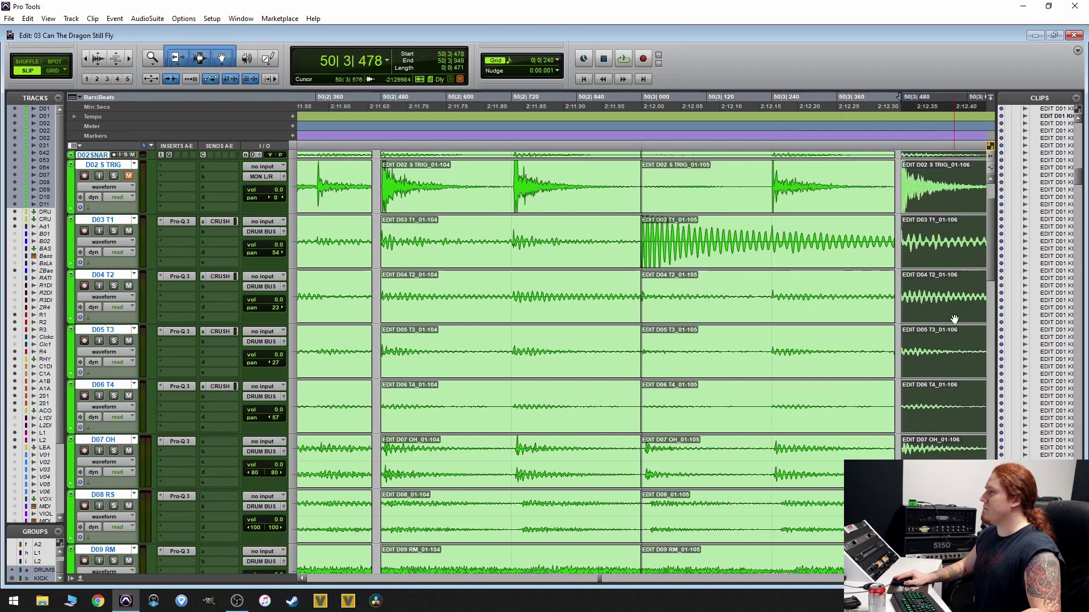
pyautogui.hscroll(3, 913, 306)
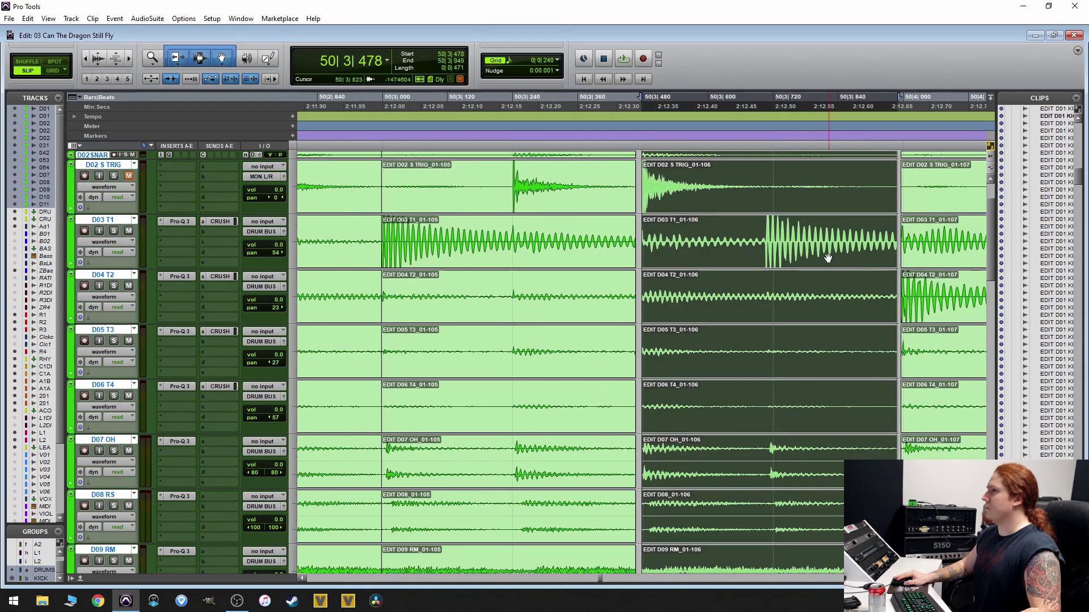
pyautogui.hotkey('ctrl', ']')
pyautogui.hotkey('ctrl', ']')
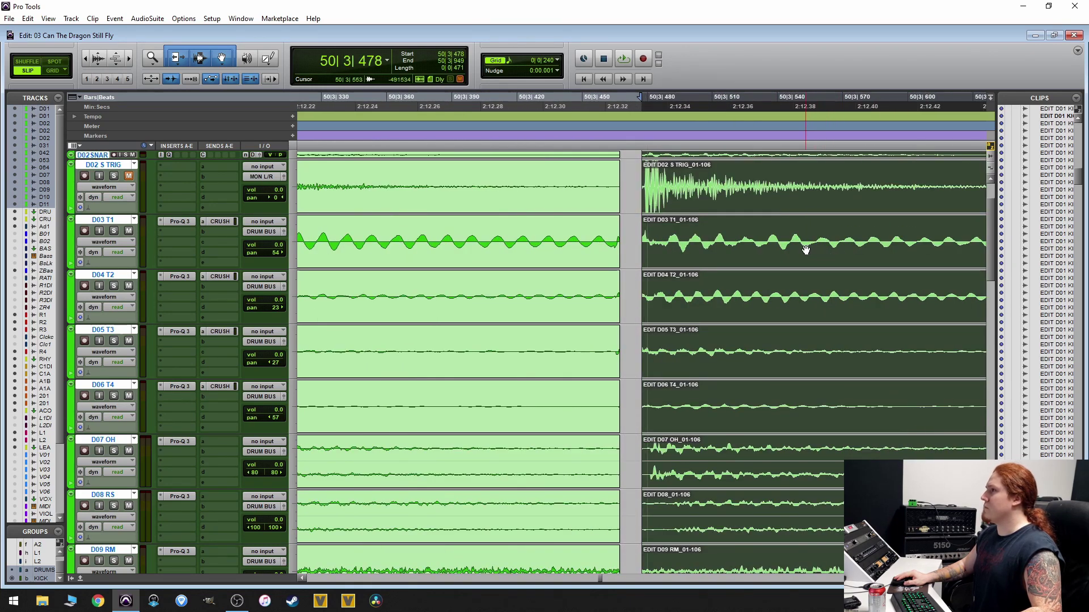
pyautogui.hotkey('ctrl', '[')
pyautogui.hotkey('ctrl', '[')
pyautogui.hotkey('ctrl', '[')
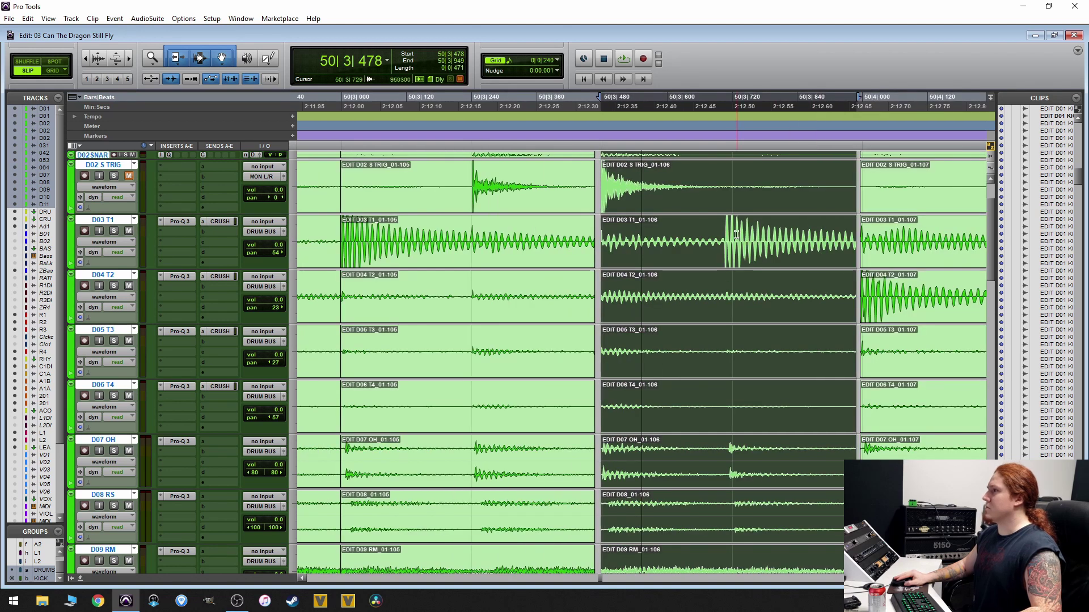
pyautogui.moveTo(720, 229); pyautogui.dragTo(600, 227)
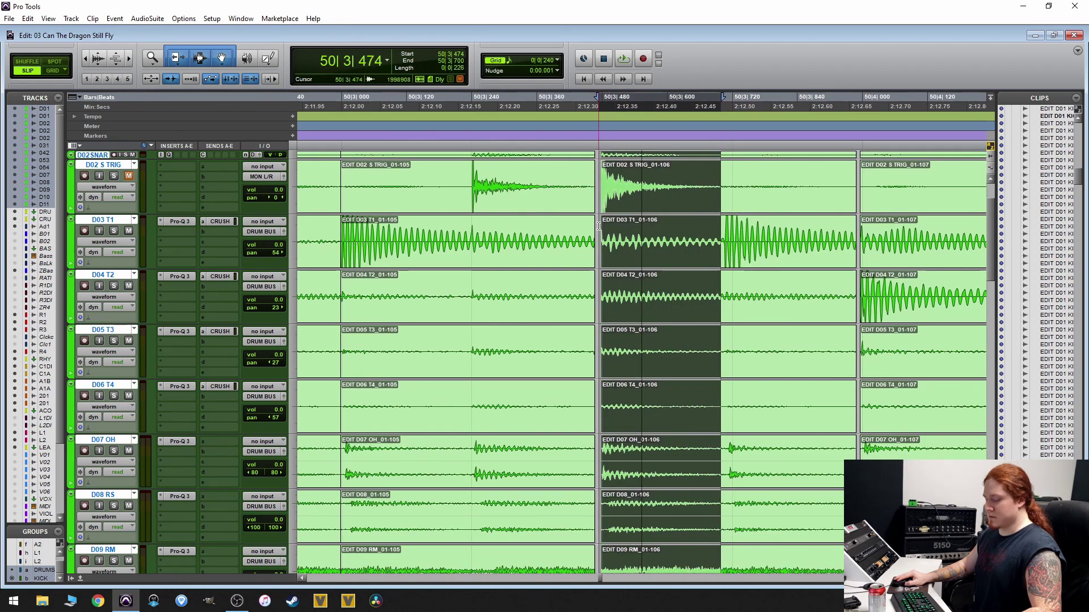
pyautogui.hotkey('ctrl', 'e')
pyautogui.click(632, 209)
pyautogui.click(633, 209)
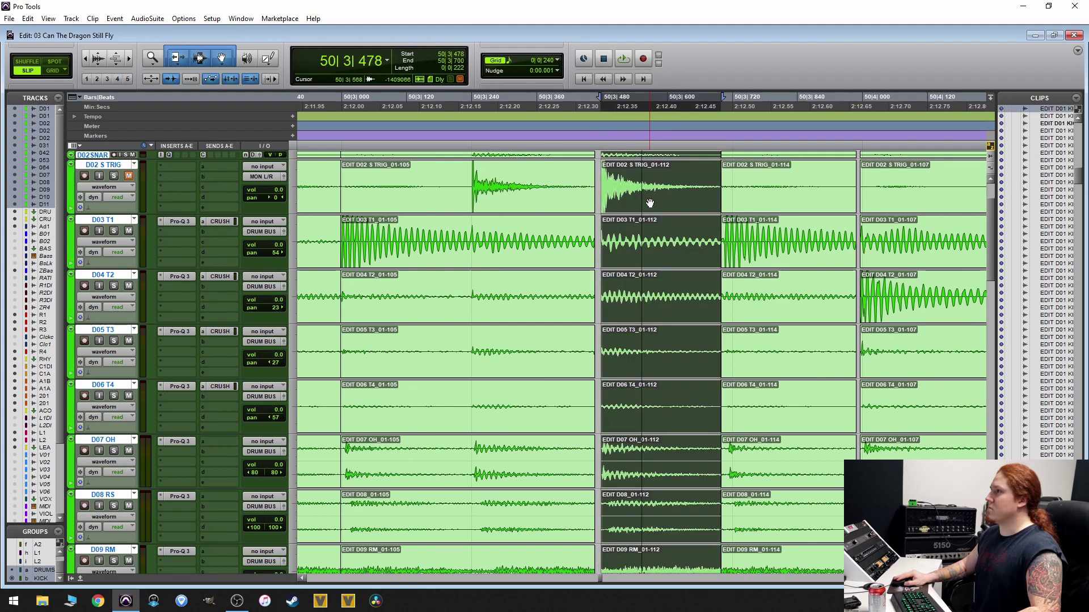
# - Extend the start of the selected snare-hit clips across the gap and shift them slightly later, so they begin at 50|3|464
pyautogui.hotkey('ctrl', ']')
pyautogui.hotkey('ctrl', ']')
pyautogui.hotkey('ctrl', ']')
pyautogui.hotkey('ctrl', ']')
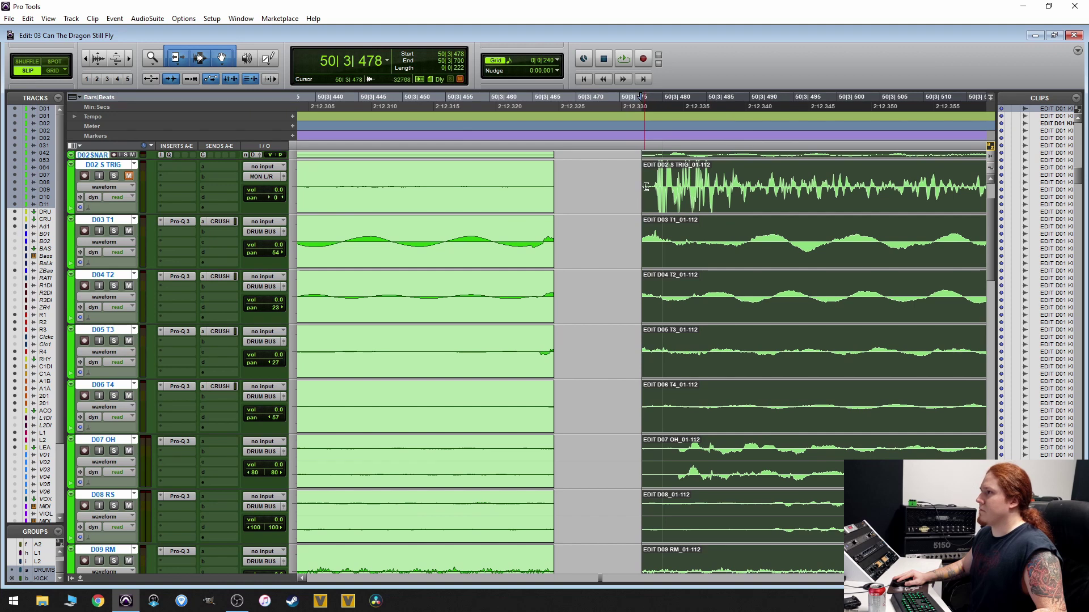
pyautogui.moveTo(645, 187); pyautogui.dragTo(510, 183)
pyautogui.moveTo(579, 195); pyautogui.dragTo(597, 199)
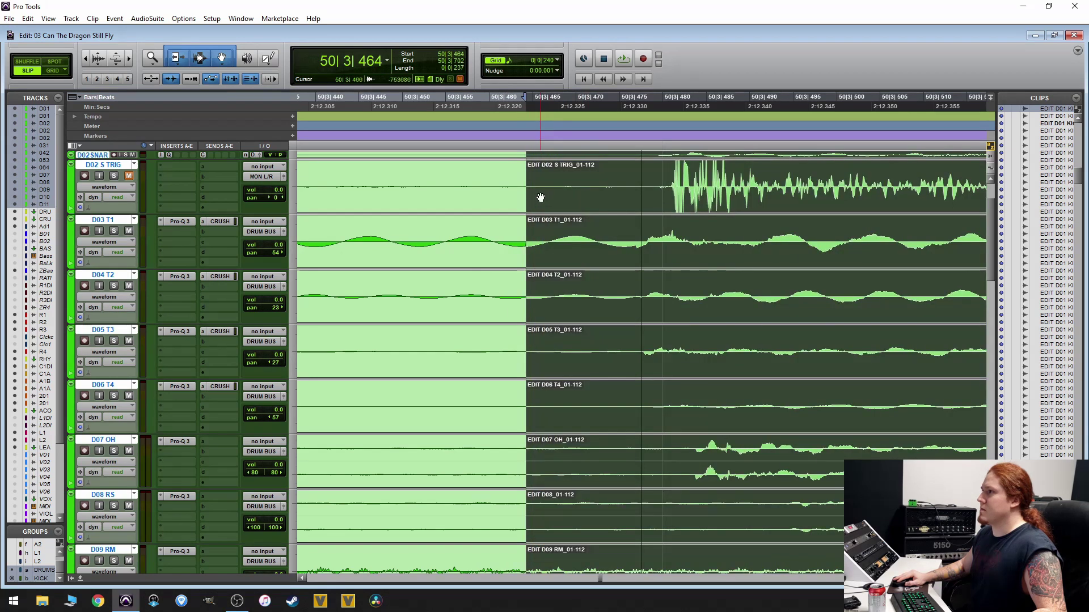
# - Move the clip boundary to 50|3|461 and shift the snare-hit clips slightly earlier to align the D03 T1 waveform across the edit
pyautogui.moveTo(526, 187); pyautogui.dragTo(496, 188)
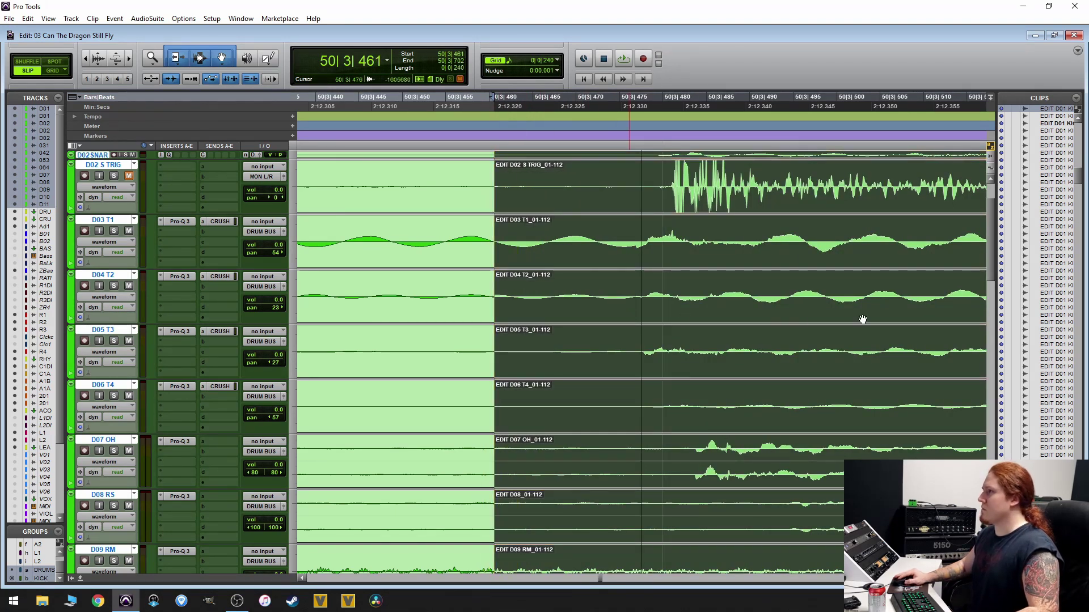
pyautogui.hotkey('ctrl', ']')
pyautogui.click(728, 257)
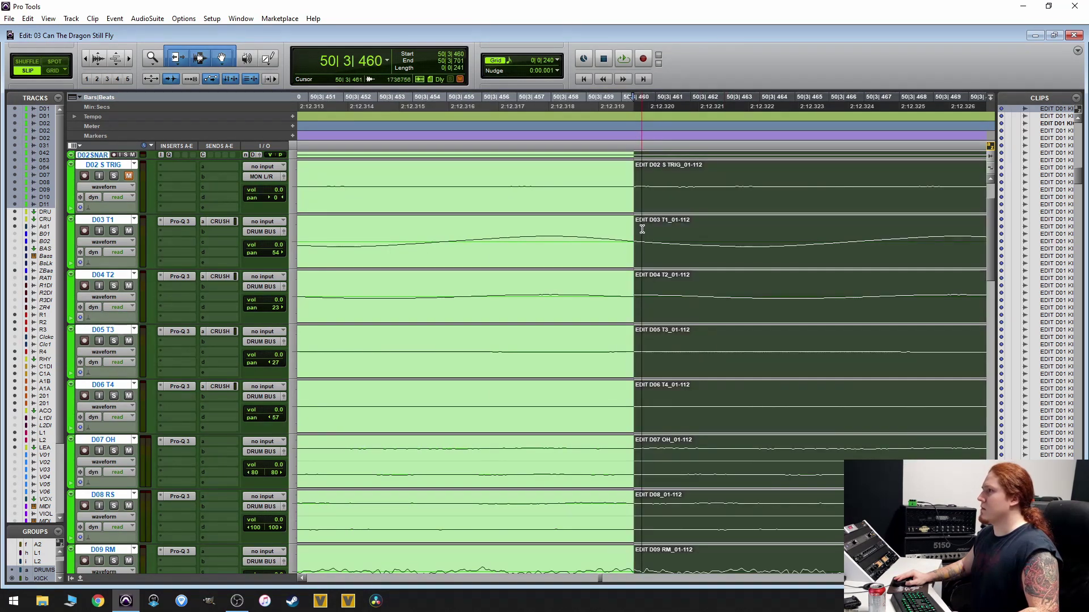
pyautogui.click(639, 229)
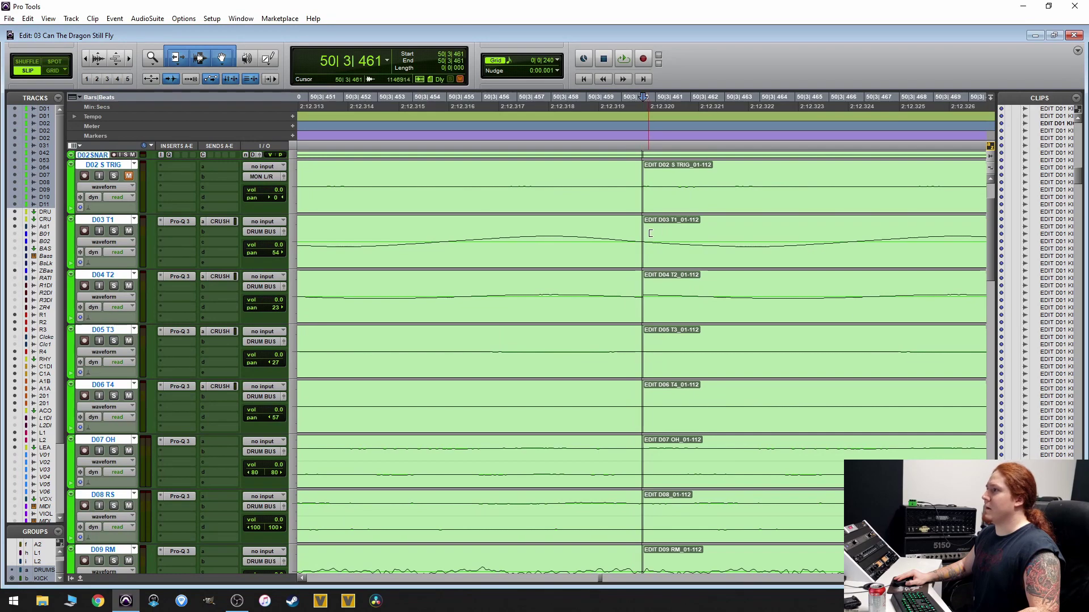
# - Nudge the audio inside the drum clips starting at 50|3|701 later until the D03 T1 tom hit sits slightly past 50|3|720
pyautogui.press('r')
pyautogui.press('r')
pyautogui.press('r')
pyautogui.press('r')
pyautogui.press('r')
pyautogui.press('r')
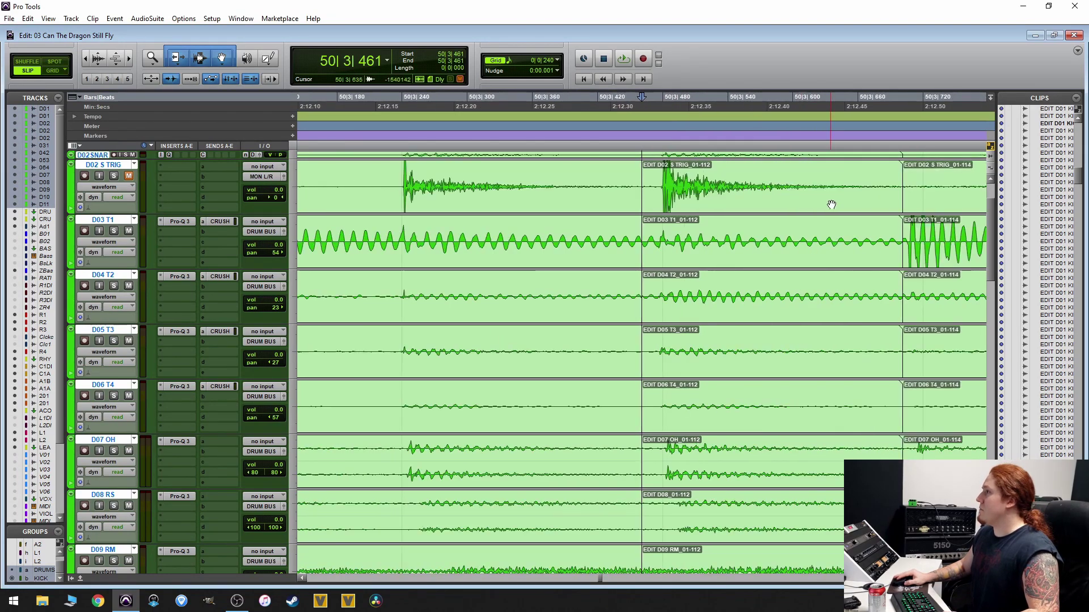
pyautogui.click(737, 250)
pyautogui.press('t')
pyautogui.press('t')
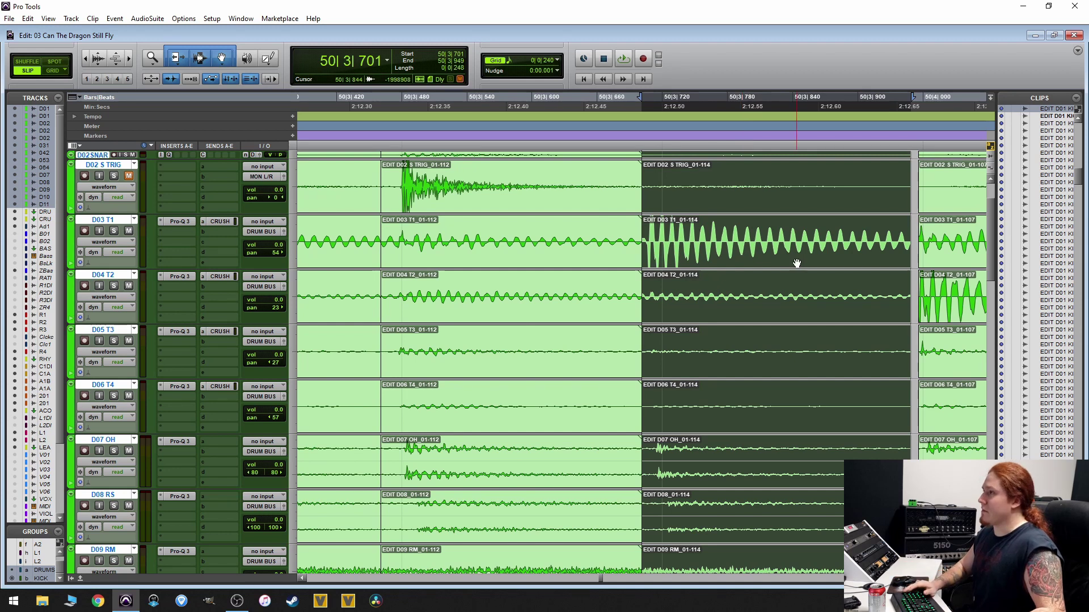
pyautogui.press('ctrl+KP_Add')
pyautogui.press('ctrl+KP_Add')
pyautogui.press('ctrl+KP_Add')
pyautogui.press('ctrl+KP_Add')
pyautogui.press('ctrl+KP_Add')
pyautogui.press('ctrl+KP_Add')
pyautogui.press('ctrl+KP_Add')
pyautogui.press('ctrl+KP_Add')
pyautogui.press('ctrl+KP_Add')
pyautogui.press('ctrl+KP_Add')
pyautogui.press('ctrl+KP_Add')
pyautogui.press('ctrl+KP_Add')
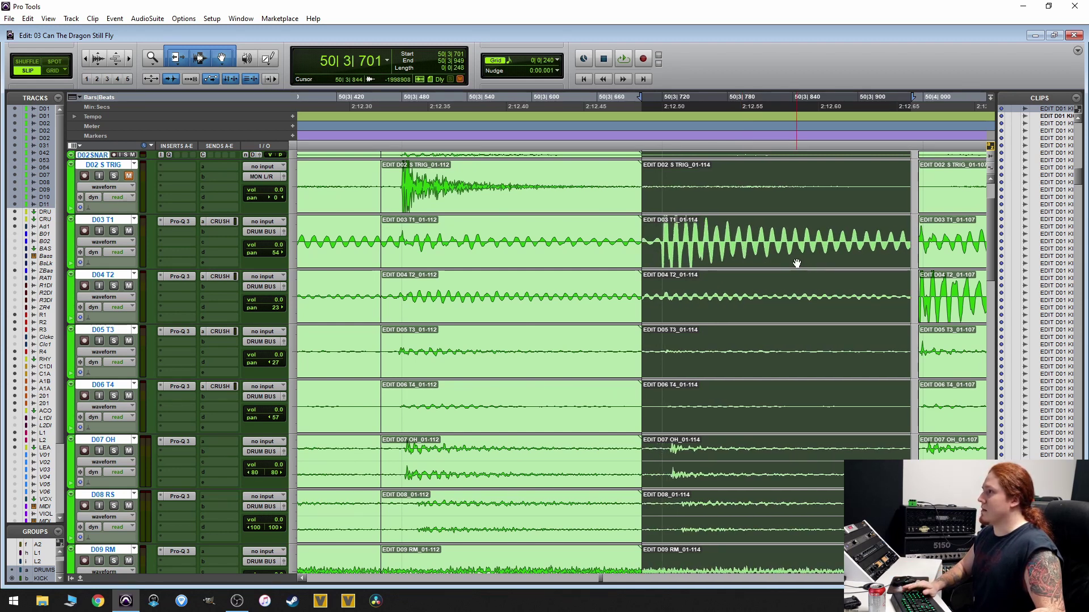
pyautogui.press('ctrl+KP_Add')
pyautogui.press('ctrl+KP_Add')
pyautogui.press('ctrl+KP_Add')
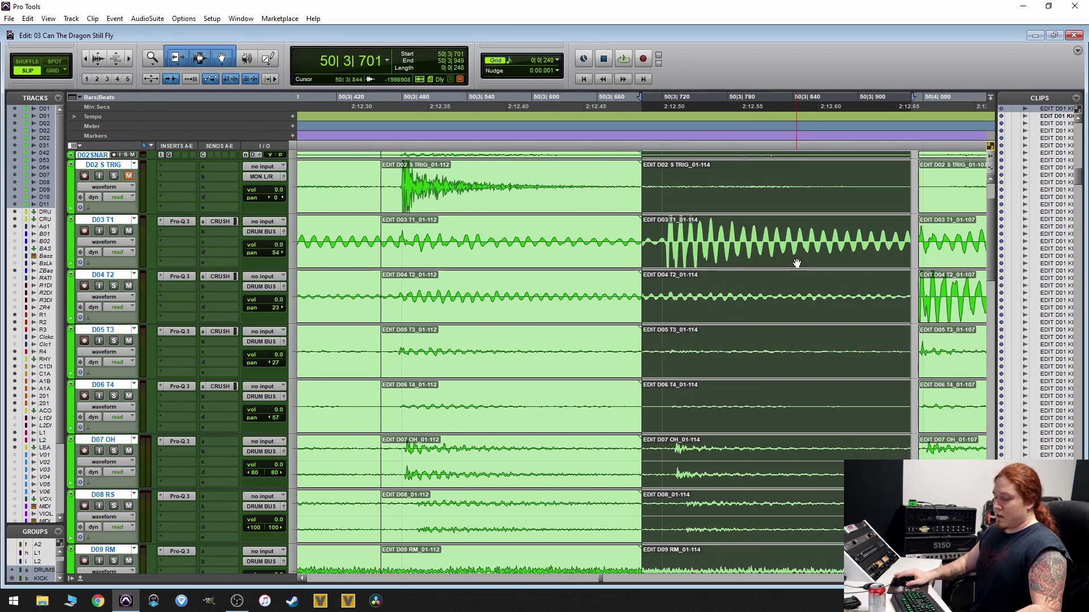
# - Move the clip boundary ahead of the D03 T1 tom hit back to 50|3|699
pyautogui.press('t')
pyautogui.press('t')
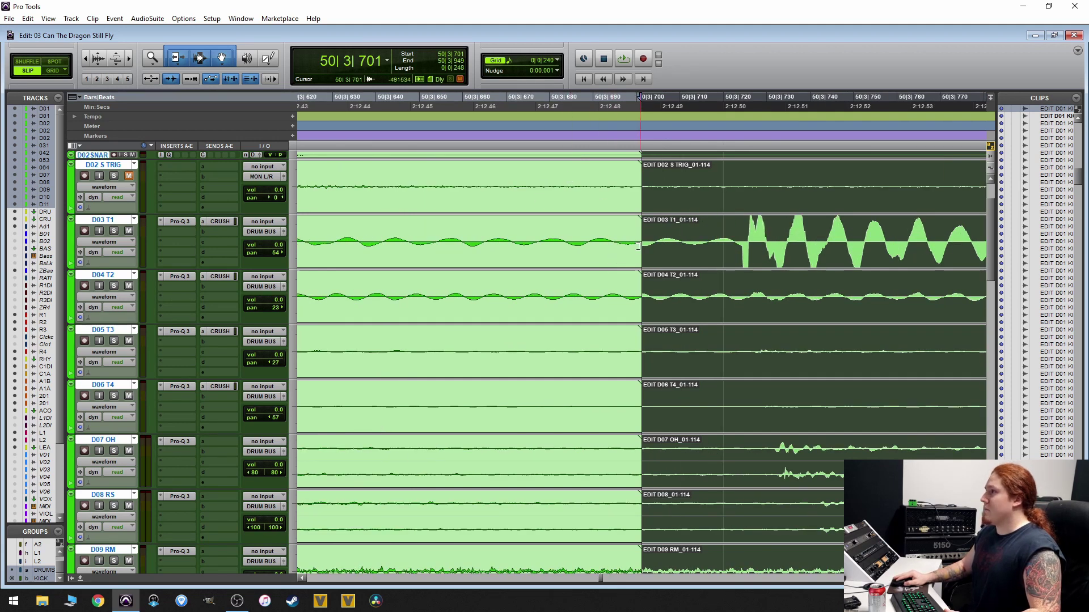
pyautogui.moveTo(644, 242); pyautogui.dragTo(635, 214)
pyautogui.hotkey('ctrl', ']')
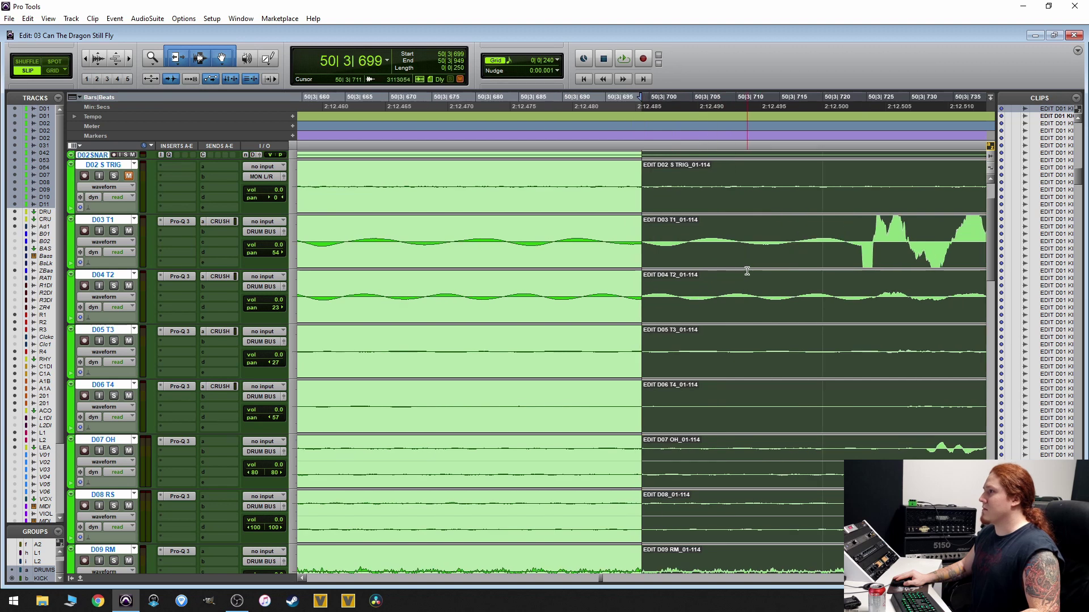
# - Shift the tom-hit clips earlier to start at 50|3|695, matching the D03 T1 waveform and placing the hit at 50|3|720
pyautogui.moveTo(731, 263); pyautogui.dragTo(701, 250)
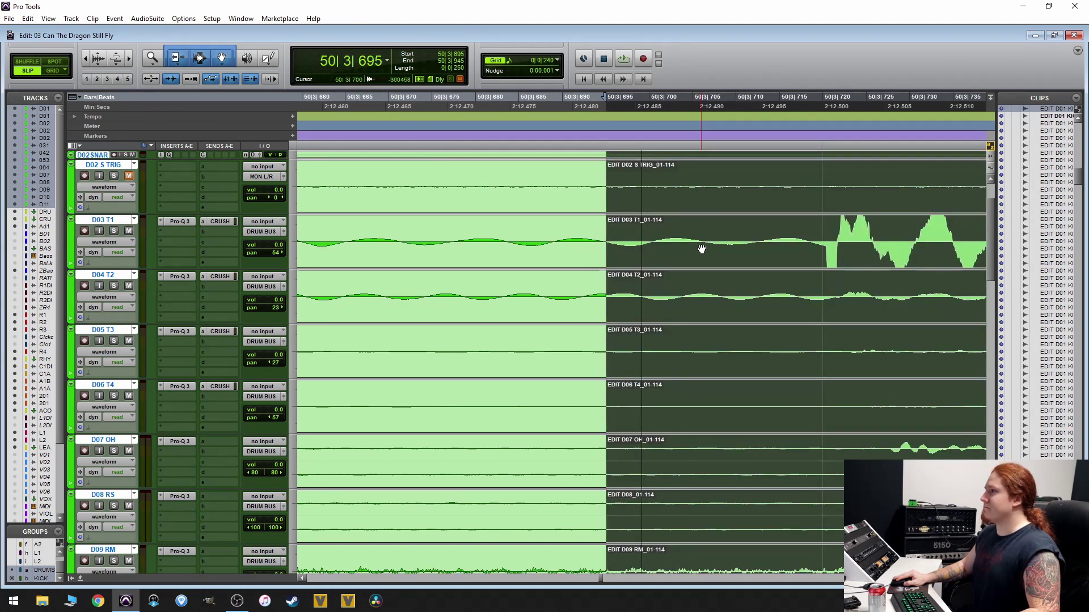
pyautogui.hotkey('ctrl', ']')
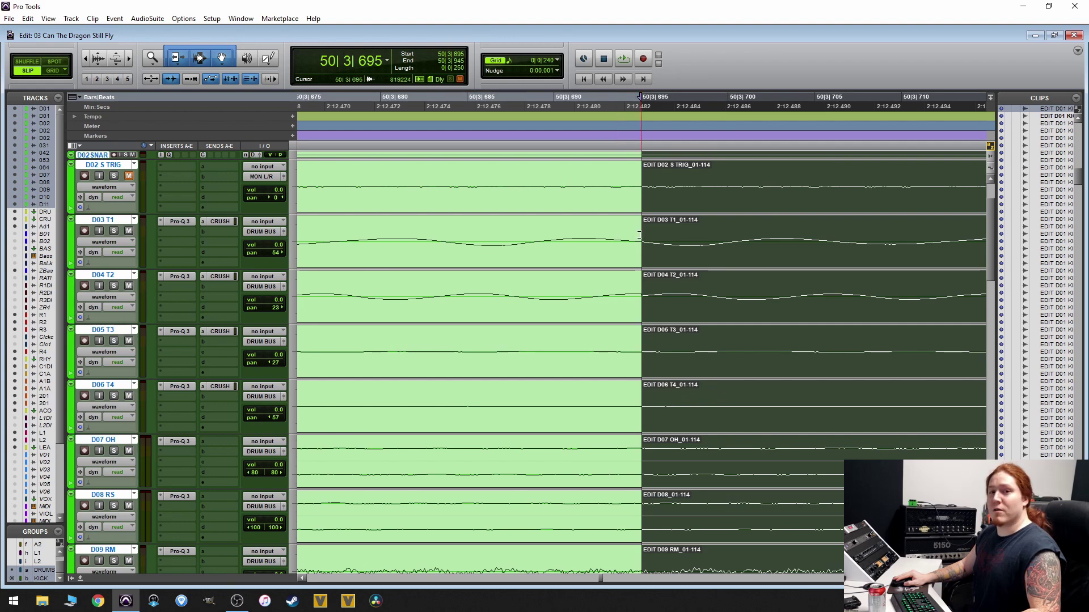
pyautogui.hotkey('ctrl', '[')
pyautogui.hotkey('ctrl', '[')
pyautogui.hotkey('ctrl', '[')
pyautogui.hotkey('ctrl', '[')
pyautogui.hotkey('ctrl', '[')
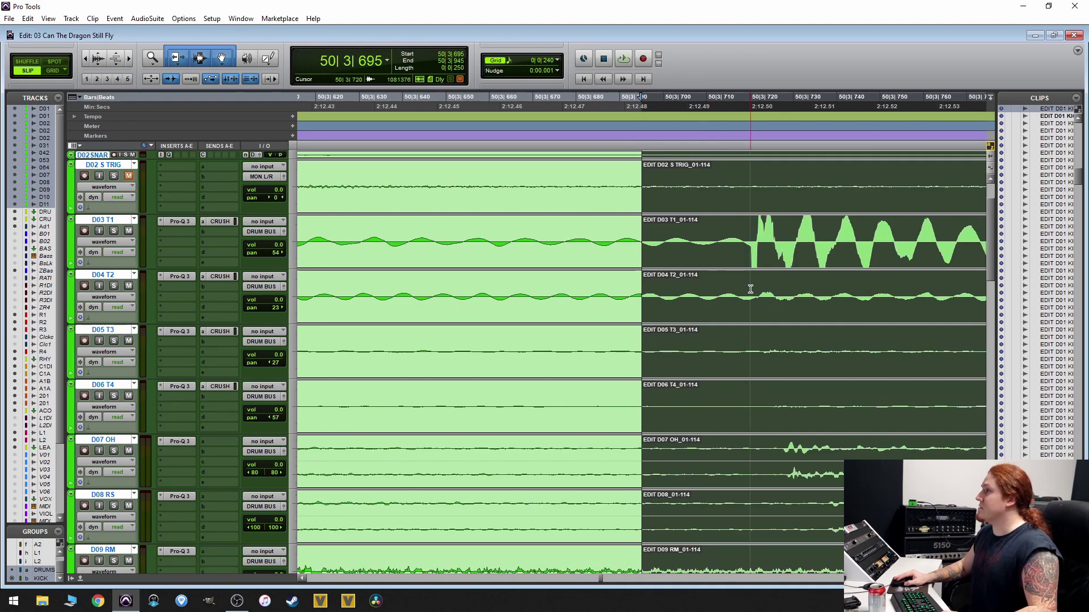
# - Nudge the audio inside the drum clips starting at 50|3|956 later until the D04 T2 tom hit sits slightly past 50|4|000
pyautogui.hotkey('ctrl', '[')
pyautogui.hotkey('ctrl', '[')
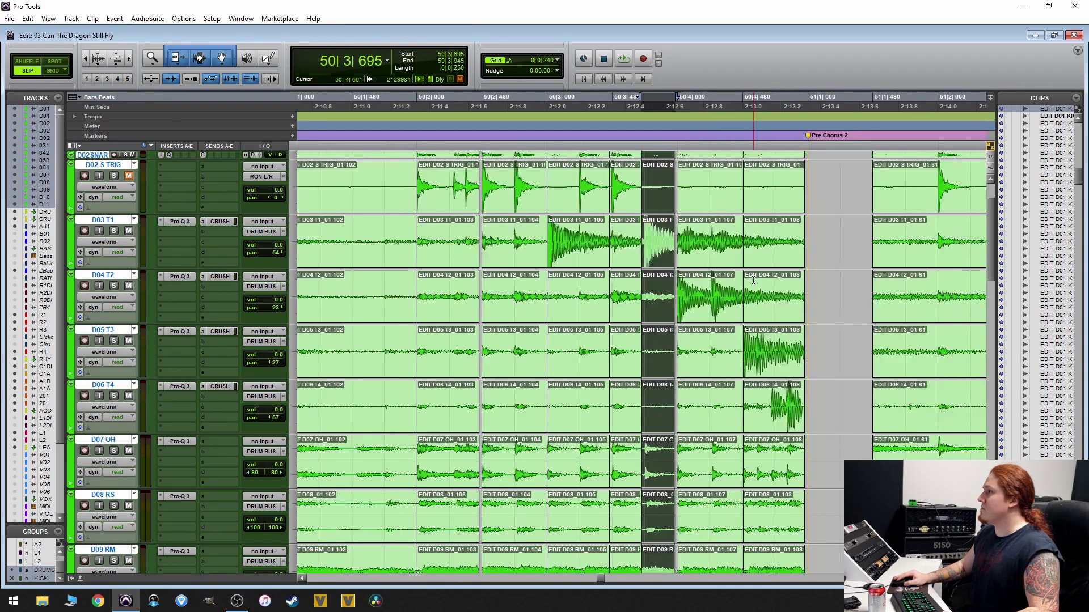
pyautogui.click(720, 259)
pyautogui.hotkey('ctrl', '[')
pyautogui.hotkey('ctrl', ']')
pyautogui.hotkey('ctrl', ']')
pyautogui.hotkey('ctrl', ']')
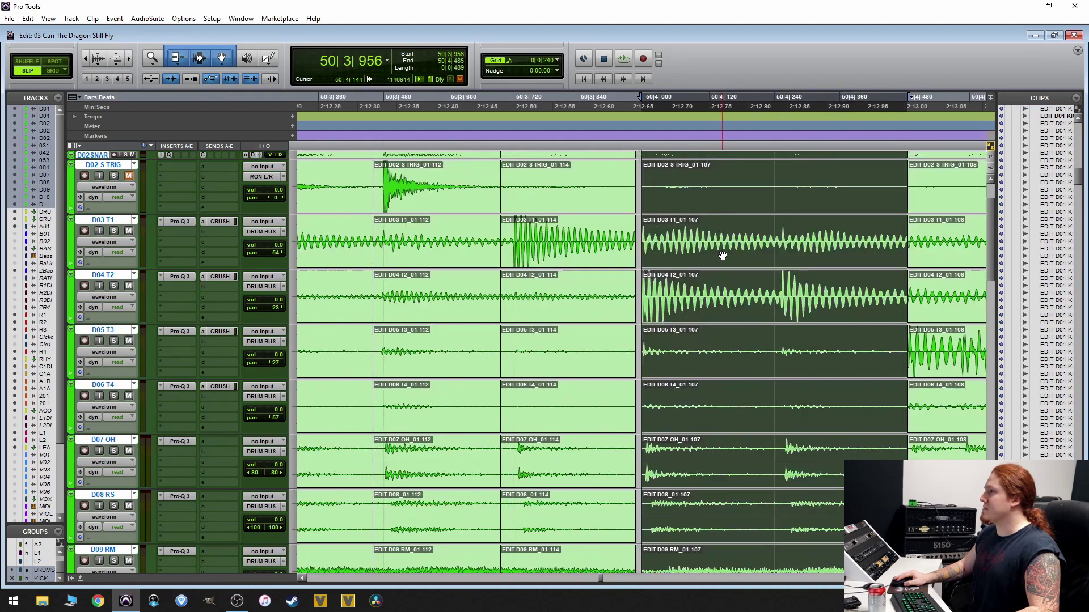
pyautogui.hotkey('ctrl', ']')
pyautogui.hotkey('ctrl', ']')
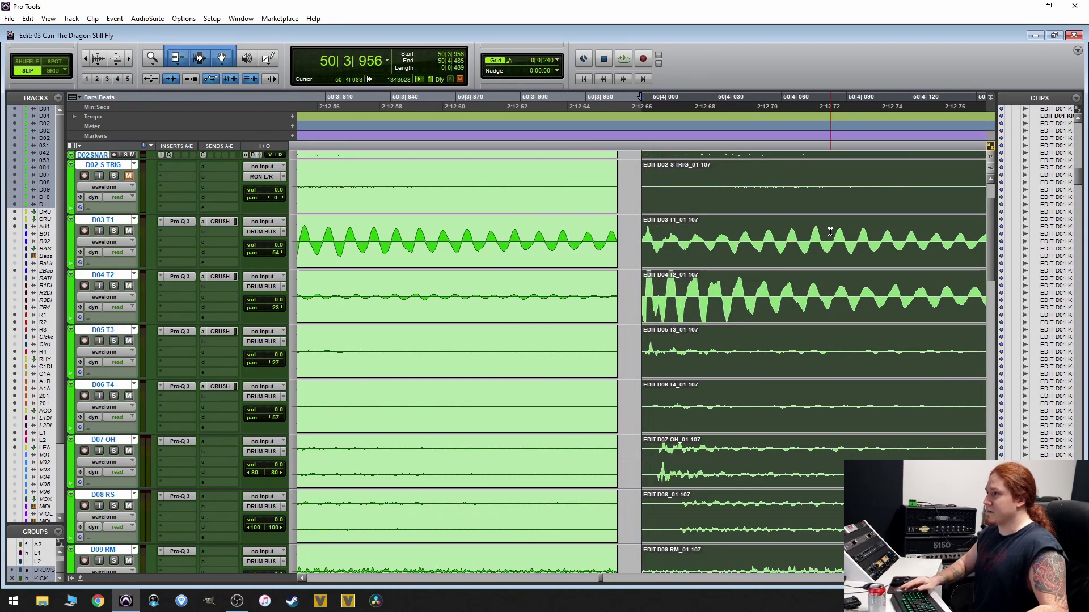
pyautogui.press('super+KP_Add')
pyautogui.press('super+KP_Add')
pyautogui.press('super+KP_Add')
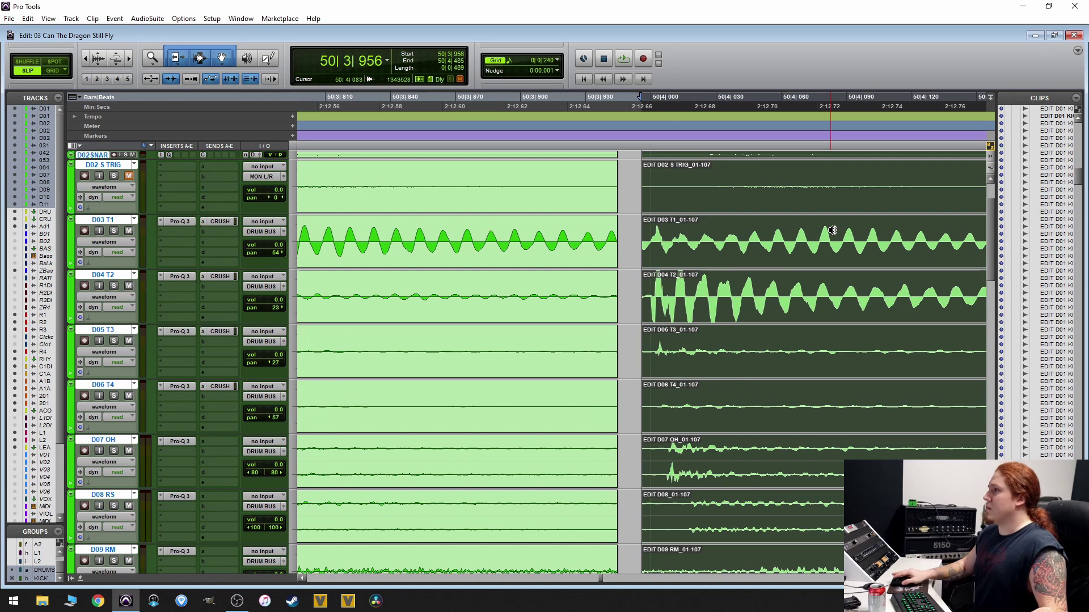
# - Extend the tom-hit clips back to 50|3|937 to close the gap, and shift them to start at 50|3|940, matching the D03 T1 waveform
pyautogui.moveTo(641, 224); pyautogui.dragTo(605, 213)
pyautogui.hotkey('ctrl', ']')
pyautogui.hotkey('ctrl', ']')
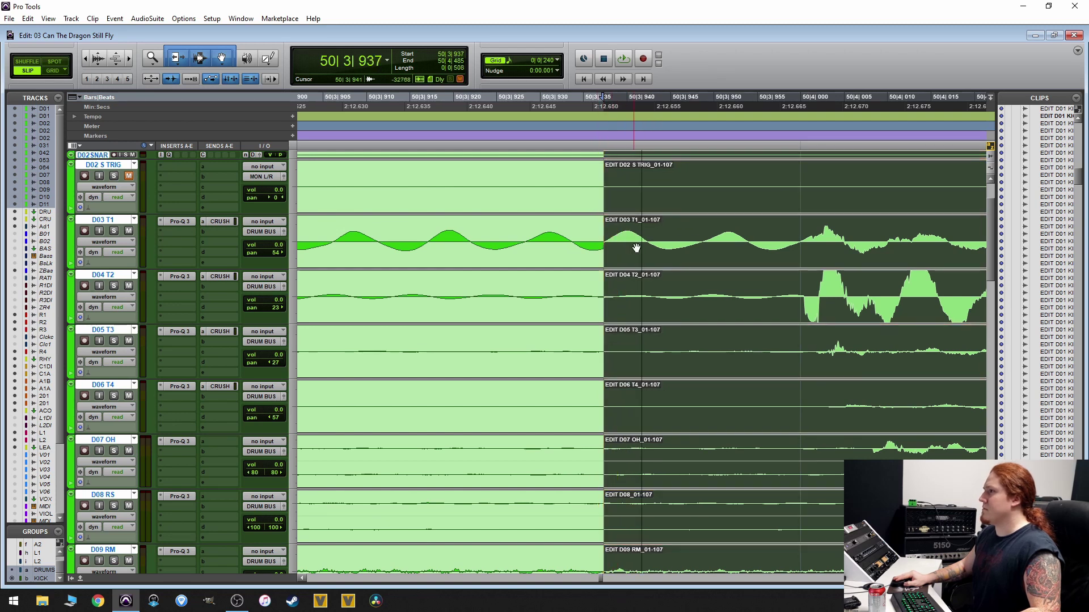
pyautogui.moveTo(646, 253); pyautogui.dragTo(689, 251)
pyautogui.scroll(-4, 689, 251)
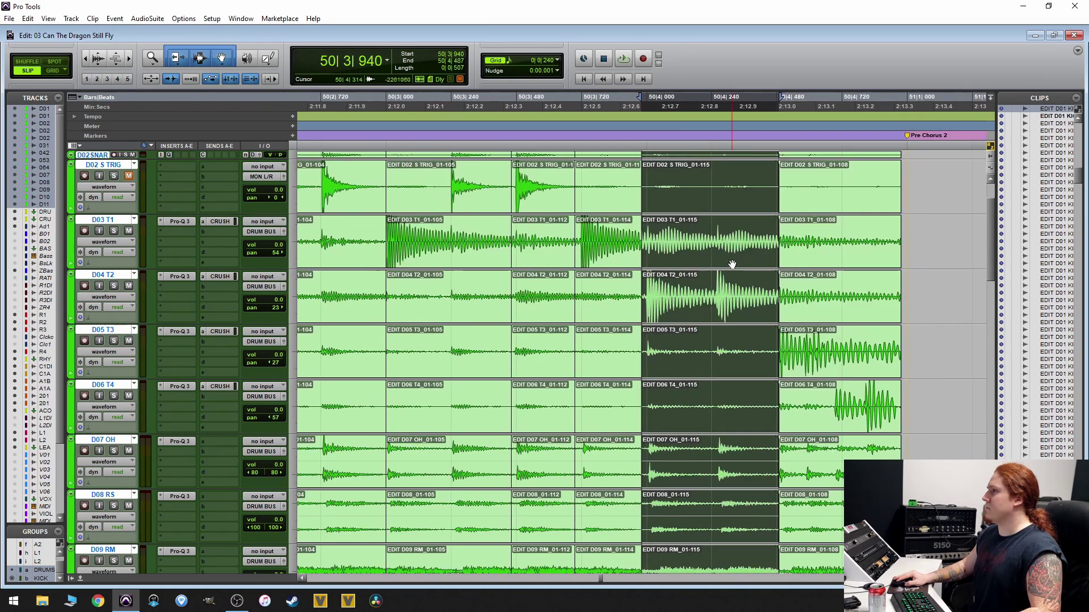
# - Move the clip boundary ahead of the D05 T3 tom hit back from the edit at 50|4|487 to 50|4|468
pyautogui.click(812, 315)
pyautogui.scroll(2, 758, 316)
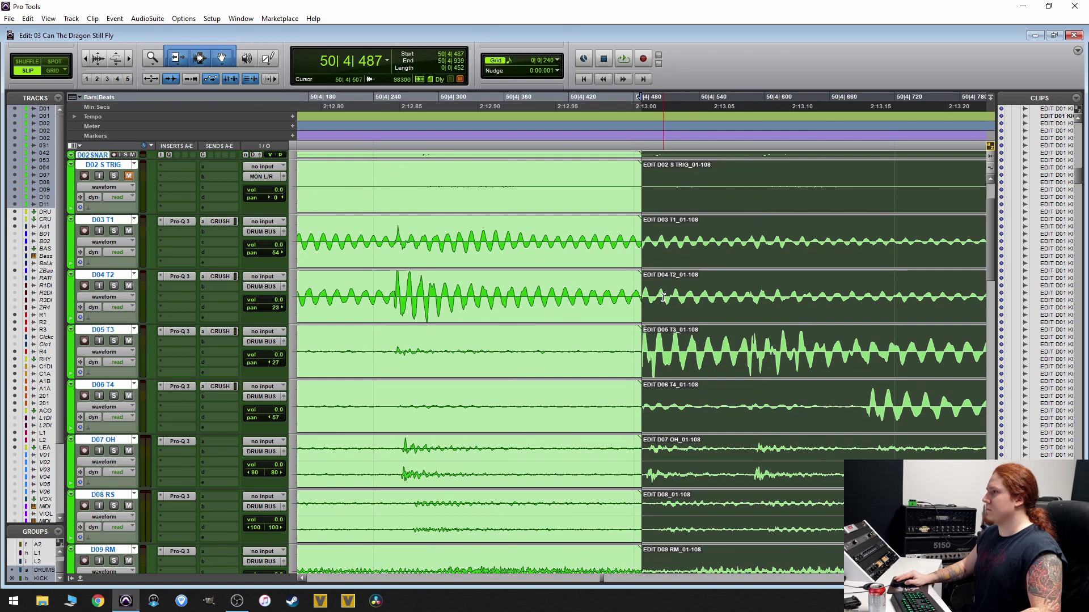
pyautogui.moveTo(647, 292); pyautogui.dragTo(625, 269)
pyautogui.hotkey('ctrl', ']')
pyautogui.hotkey('ctrl', ']')
pyautogui.hotkey('ctrl', ']')
pyautogui.hotkey('ctrl', ']')
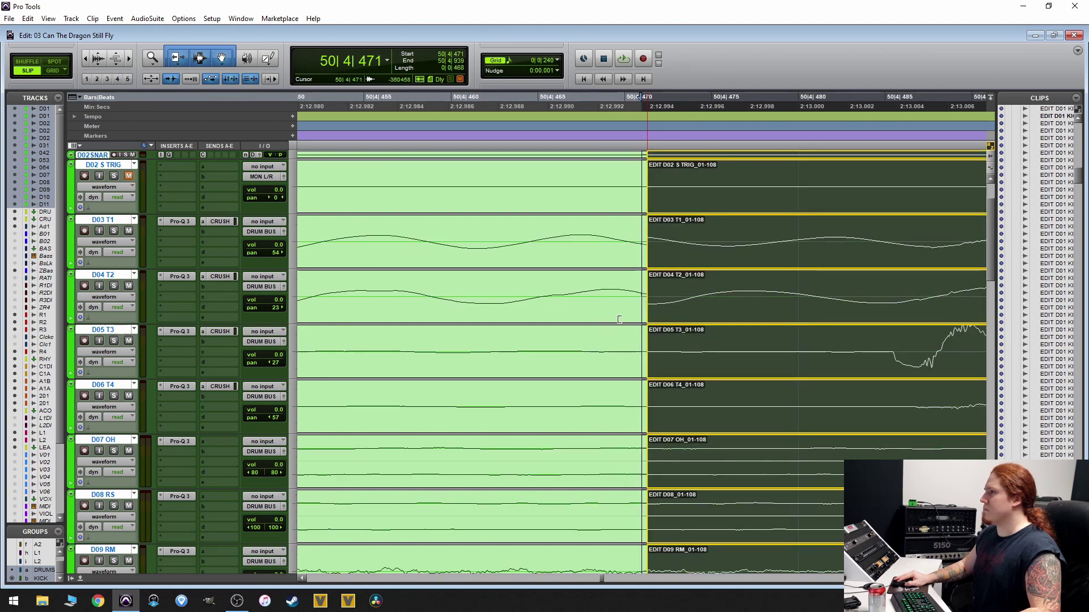
pyautogui.hotkey('alt', '-')
pyautogui.hotkey('alt', '+')
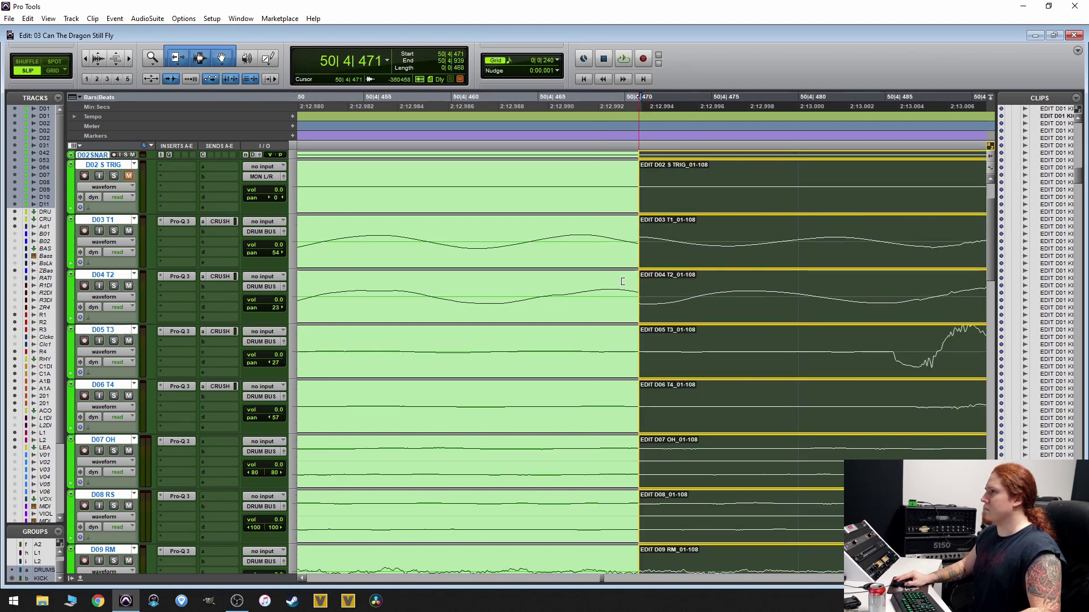
pyautogui.hotkey('alt', '-')
pyautogui.hotkey('alt', '-')
pyautogui.hotkey('alt', '-')
pyautogui.hotkey('alt', '-')
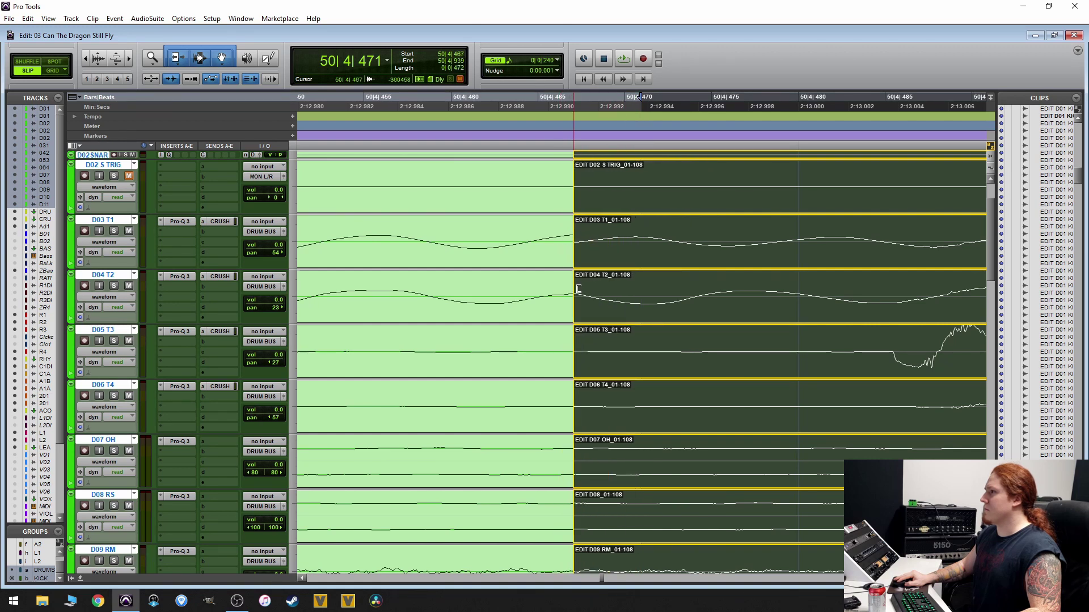
pyautogui.hotkey('alt', '+')
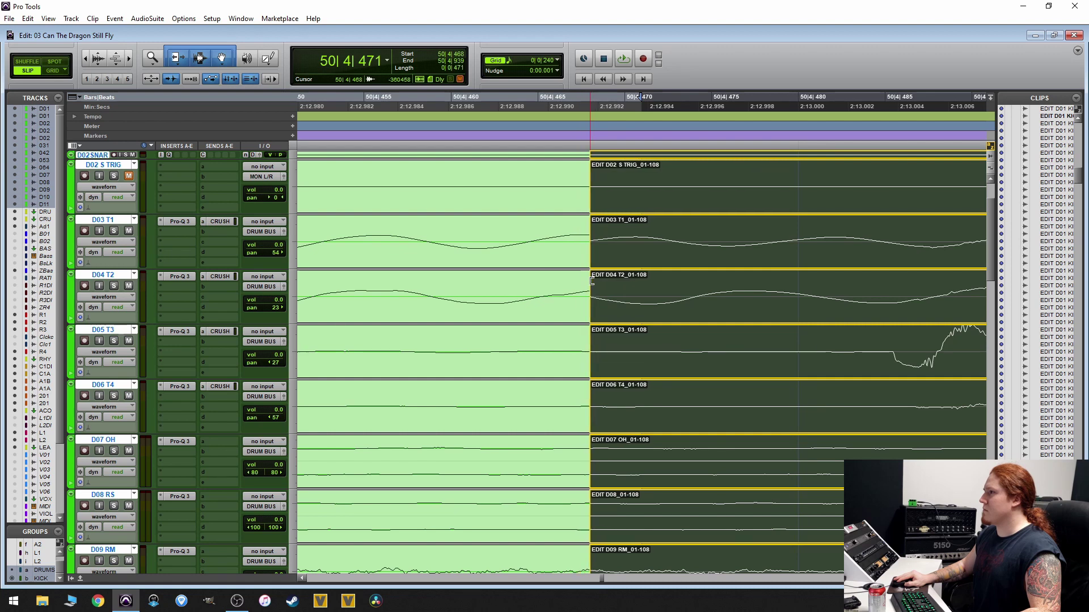
pyautogui.hotkey('ctrl', '[')
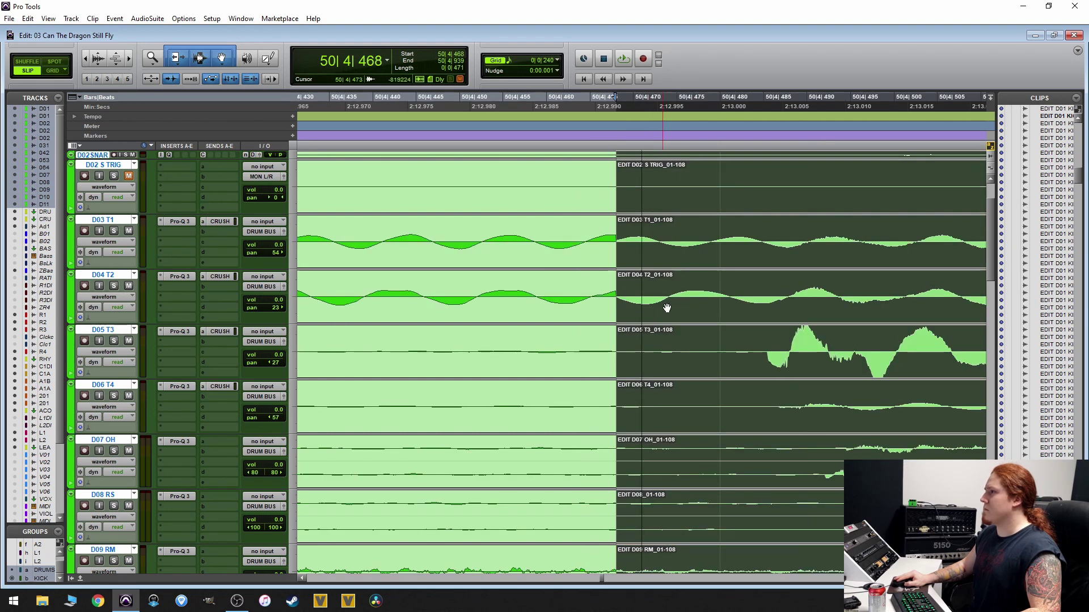
# - Shift the D05 T3 tom-hit clips later to start at 50|4|472, matching the D04 T2 waveform across the edit
pyautogui.click(706, 304)
pyautogui.hotkey('ctrl', ']')
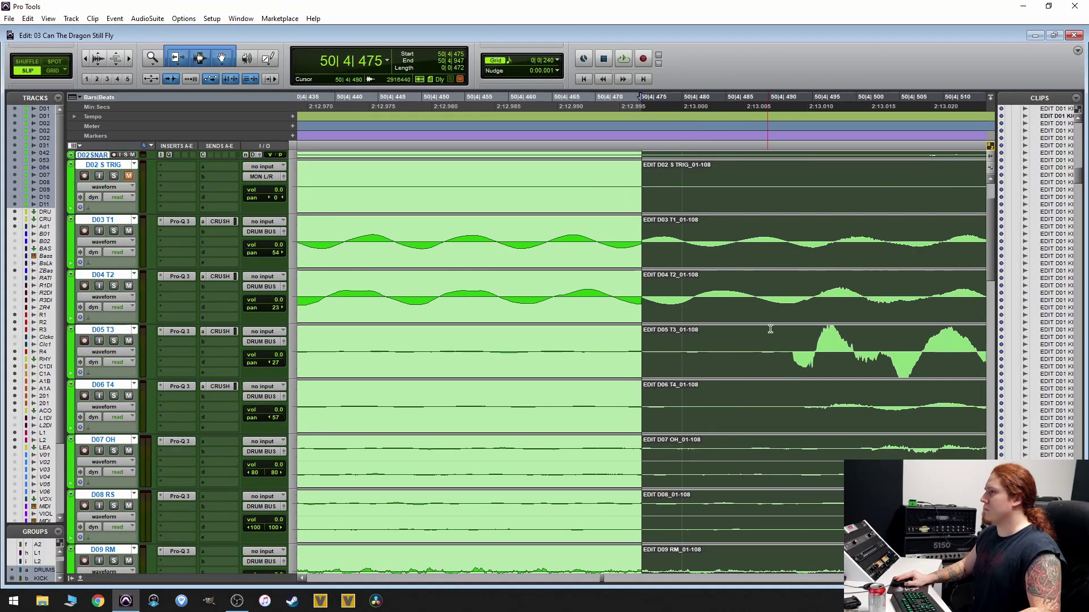
pyautogui.hotkey('ctrl', ']')
pyautogui.hotkey('ctrl', ']')
pyautogui.moveTo(691, 309); pyautogui.dragTo(596, 310)
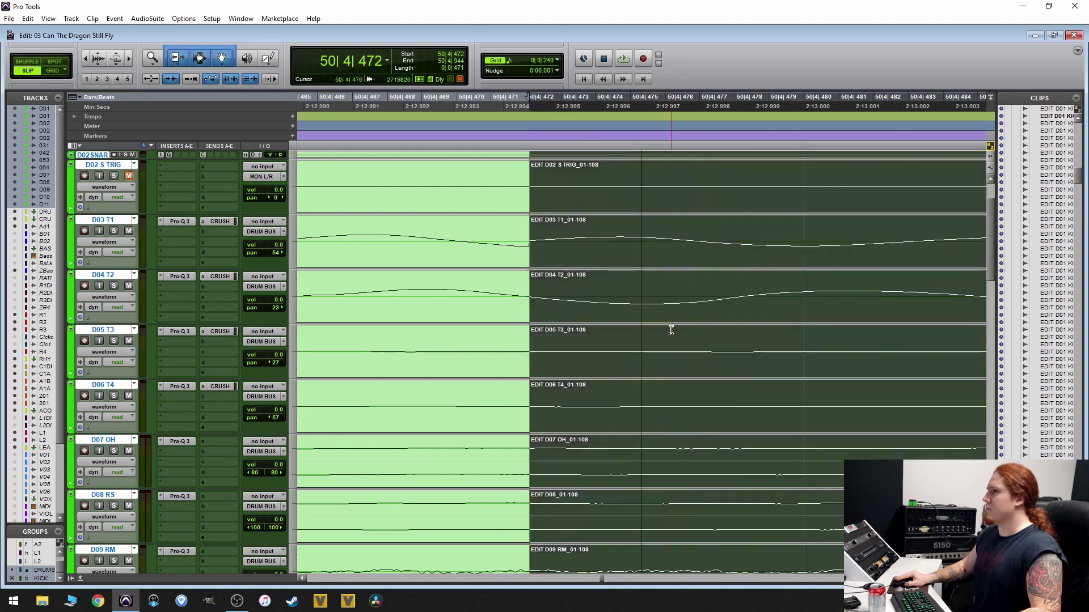
pyautogui.scroll(-6, 663, 318)
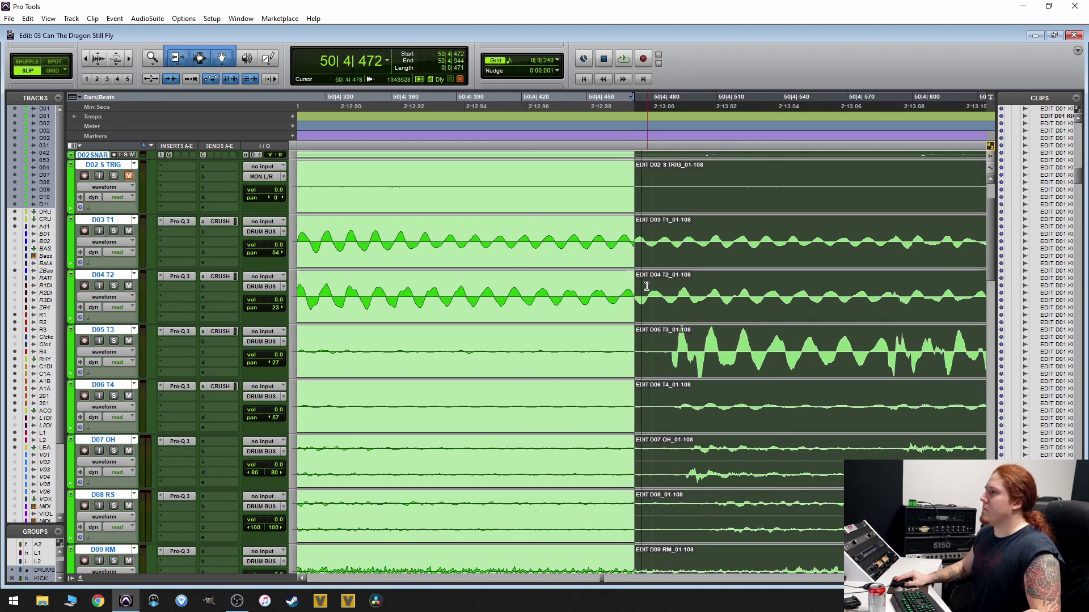
pyautogui.scroll(-2, 661, 238)
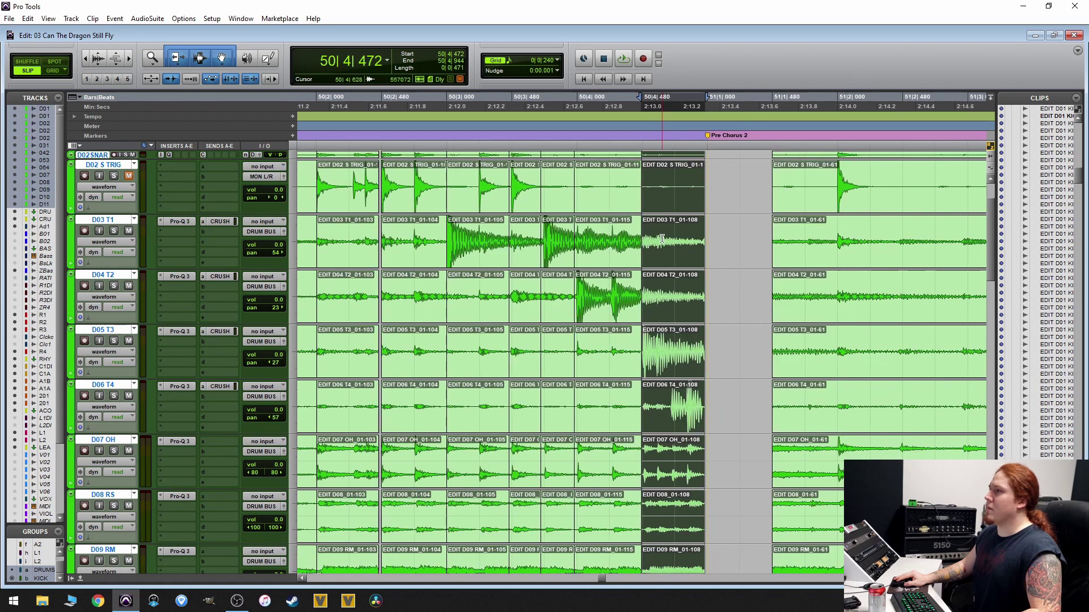
# - Examine the D03 T1 and D04 T2 waveforms around the edit at 50|4|472 for continuity
pyautogui.click(662, 239)
pyautogui.scroll(3, 662, 238)
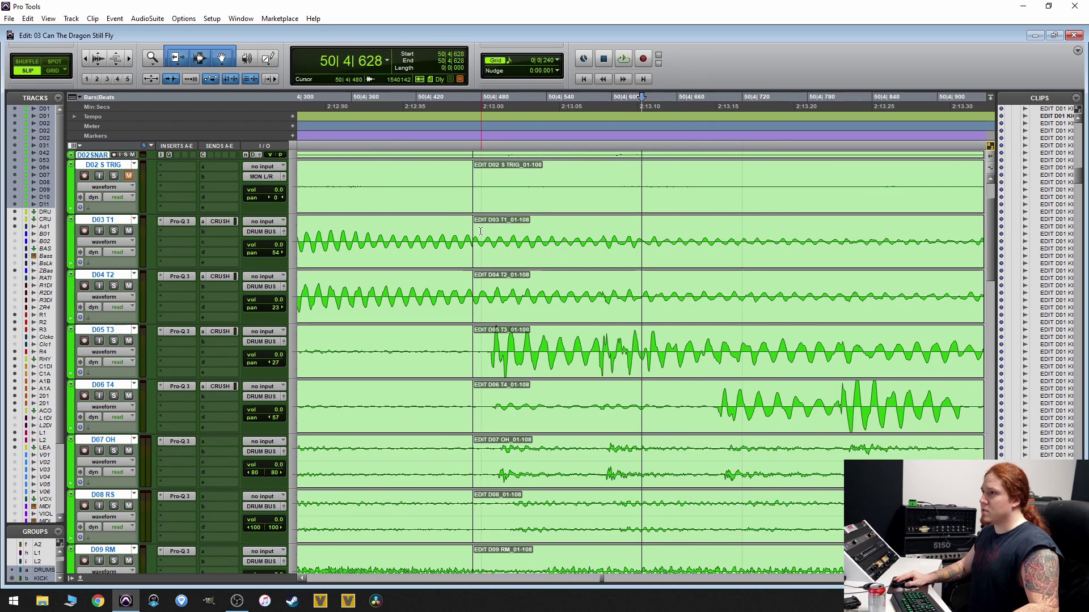
pyautogui.scroll(-2, 493, 243)
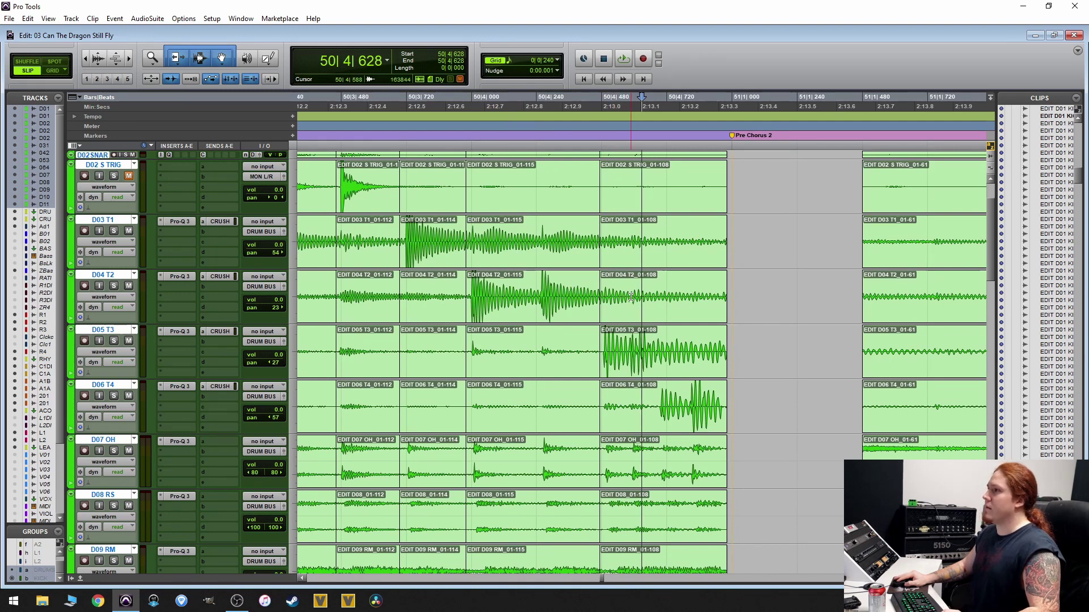
pyautogui.moveTo(639, 296); pyautogui.dragTo(531, 300)
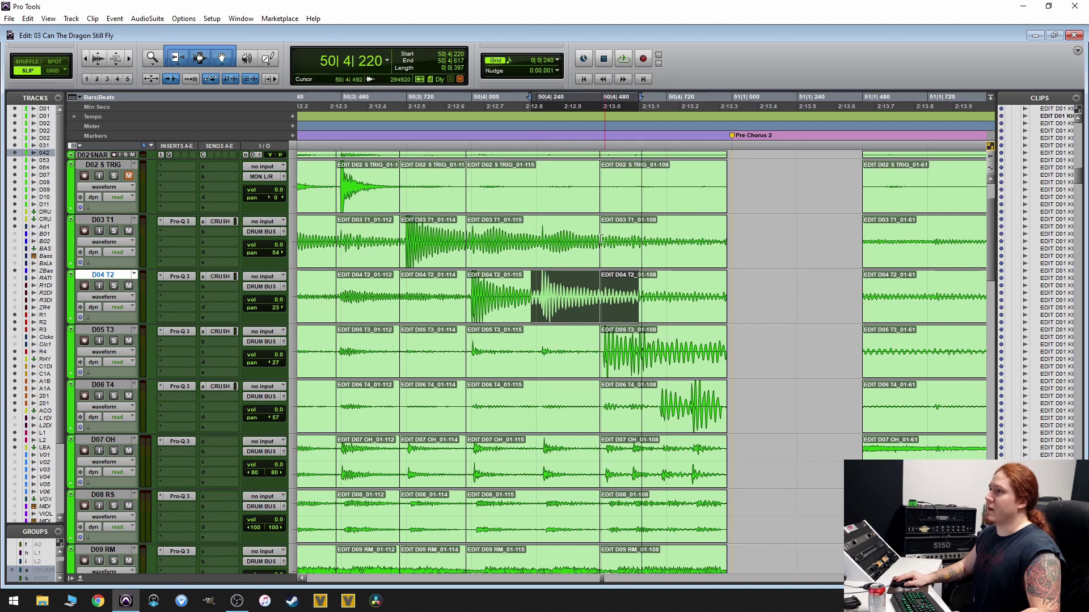
pyautogui.click(494, 232)
pyautogui.press('r')
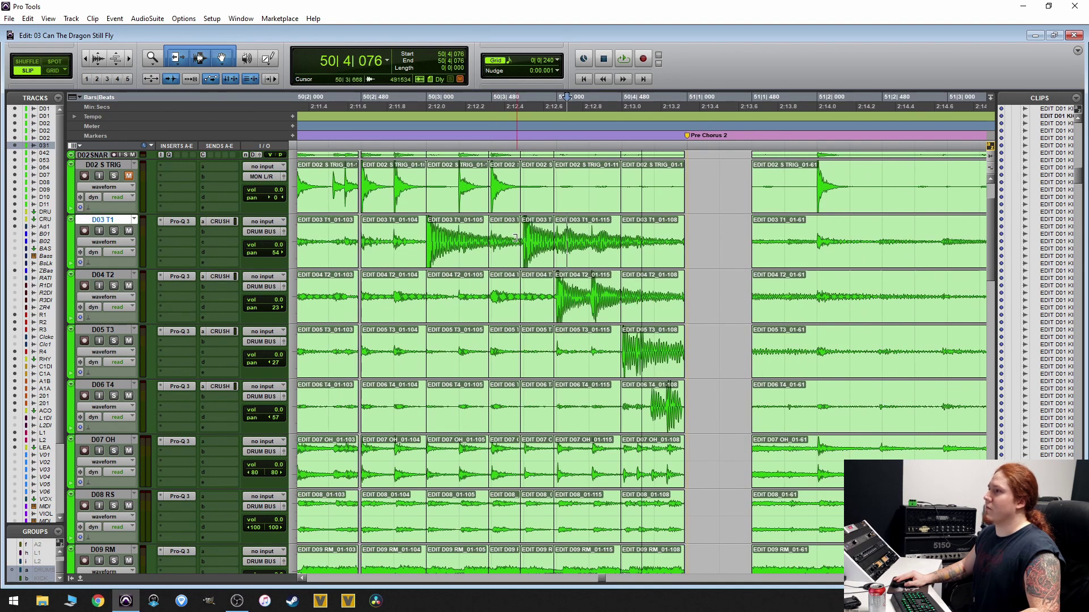
pyautogui.click(631, 254)
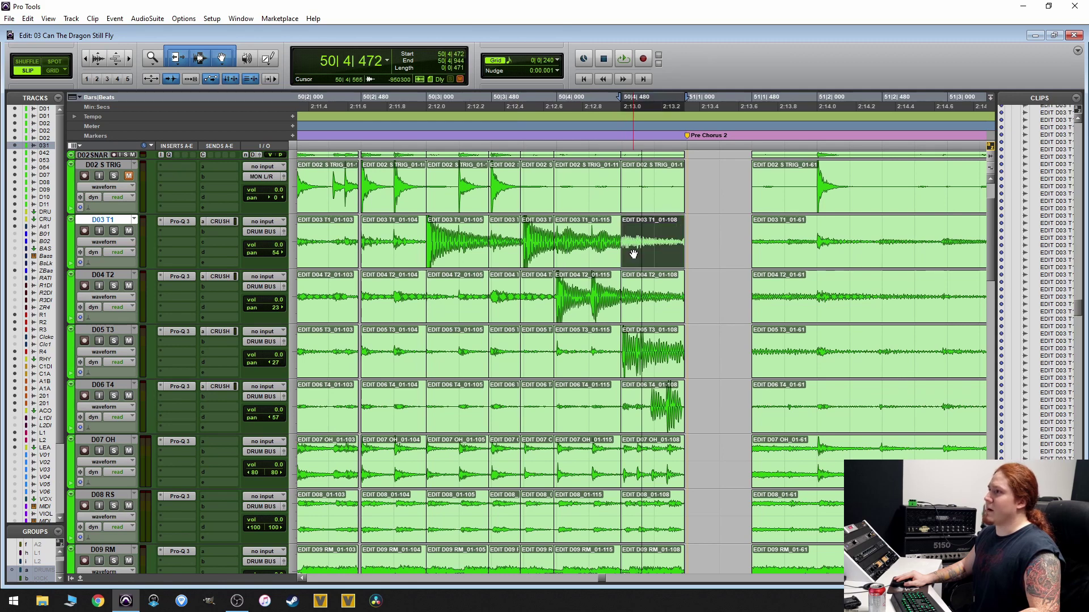
pyautogui.press('t')
pyautogui.press('t')
pyautogui.press('t')
pyautogui.press('t')
pyautogui.press('t')
pyautogui.press('t')
pyautogui.press('t')
pyautogui.press('t')
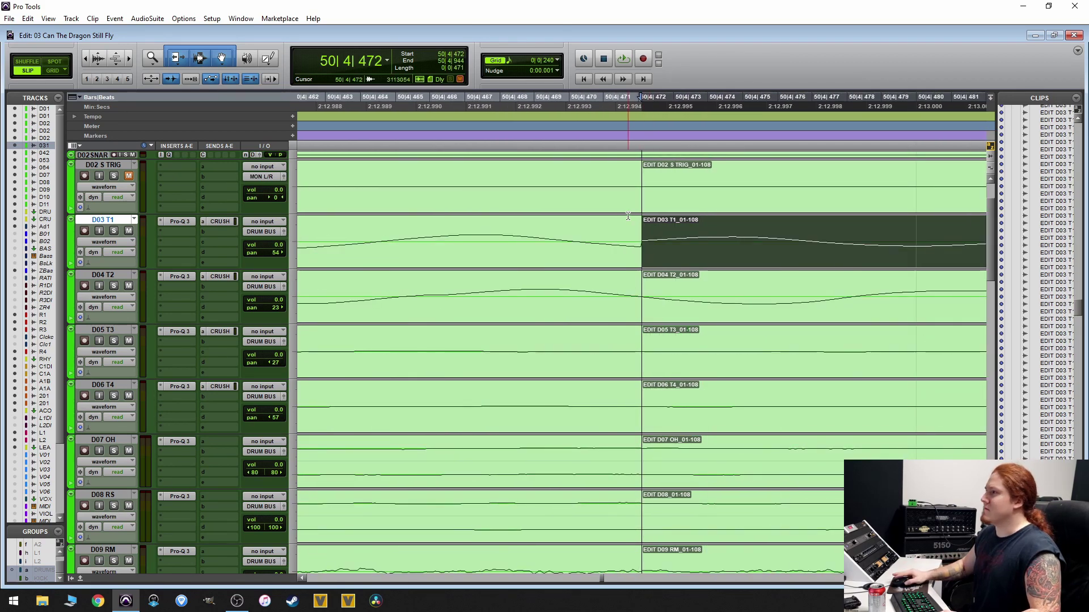
pyautogui.press('r')
pyautogui.press('r')
pyautogui.press('r')
pyautogui.press('r')
pyautogui.press('r')
pyautogui.press('r')
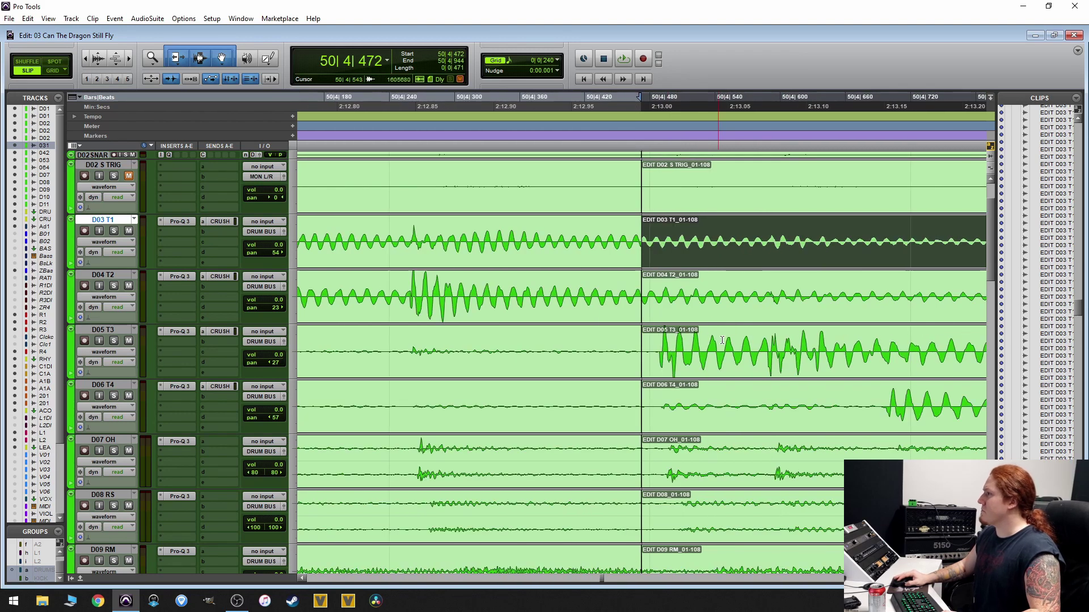
pyautogui.press('r')
# - Split the drum clips on all tracks at 50|4|674, just ahead of the first D06 T4 tom hit
pyautogui.click(745, 389)
pyautogui.press('t')
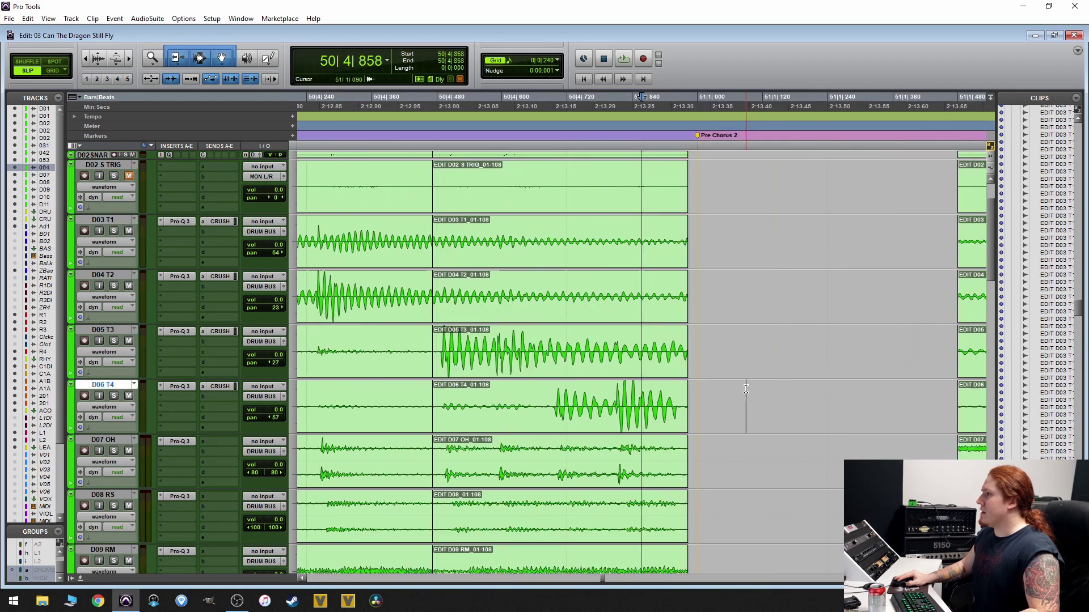
pyautogui.moveTo(722, 388); pyautogui.dragTo(560, 397)
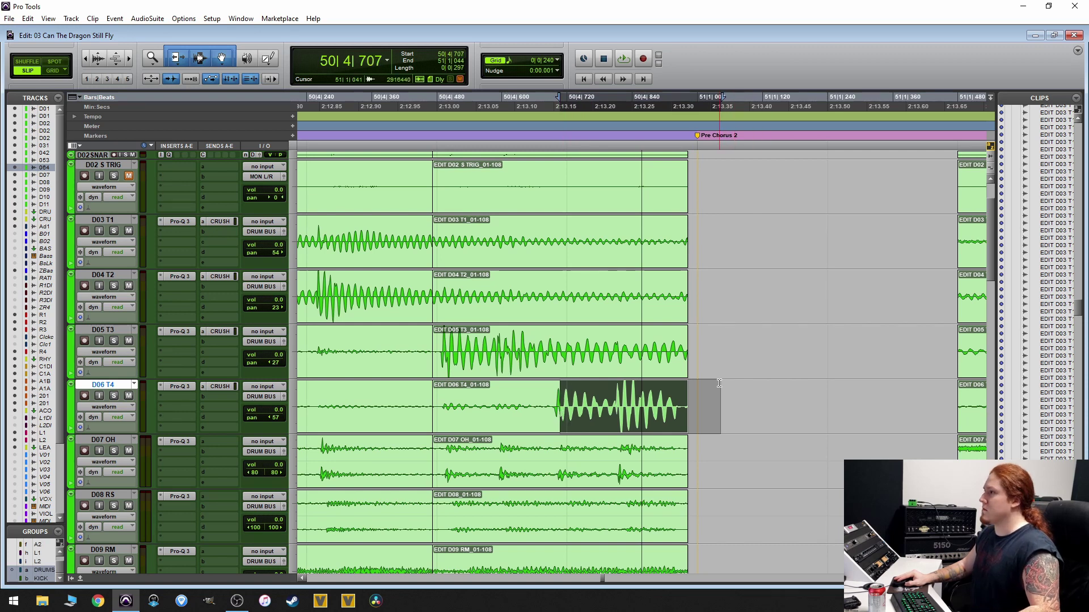
pyautogui.moveTo(719, 397); pyautogui.dragTo(542, 380)
pyautogui.hotkey('ctrl', 'e')
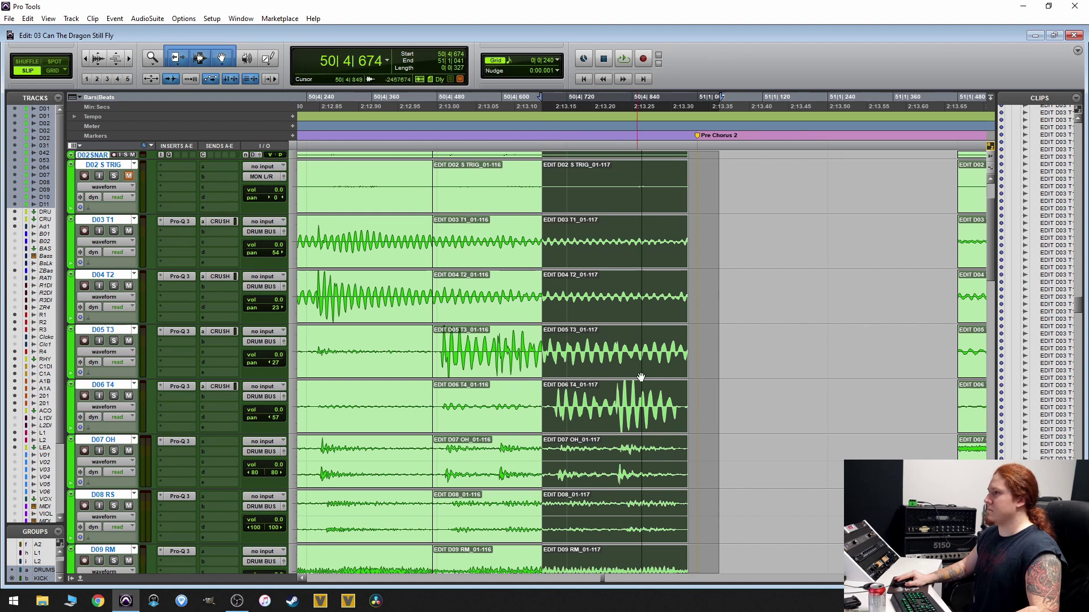
# - Nudge the audio inside the drum clips starting at 50|4|674 later until the D06 T4 tom hit reaches about 50|4|720
pyautogui.hotkey('ctrl', ']')
pyautogui.hotkey('ctrl', ']')
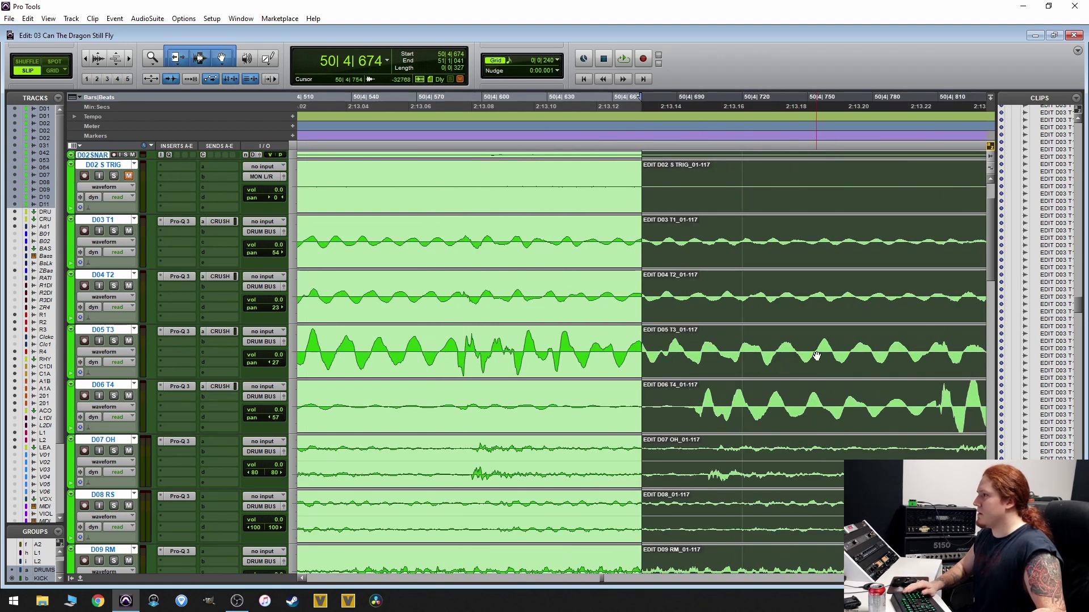
pyautogui.press('super+KP_Add')
pyautogui.press('super+KP_Add')
pyautogui.press('super+KP_Add')
pyautogui.press('super+KP_Add')
pyautogui.press('super+KP_Add')
pyautogui.press('super+KP_Add')
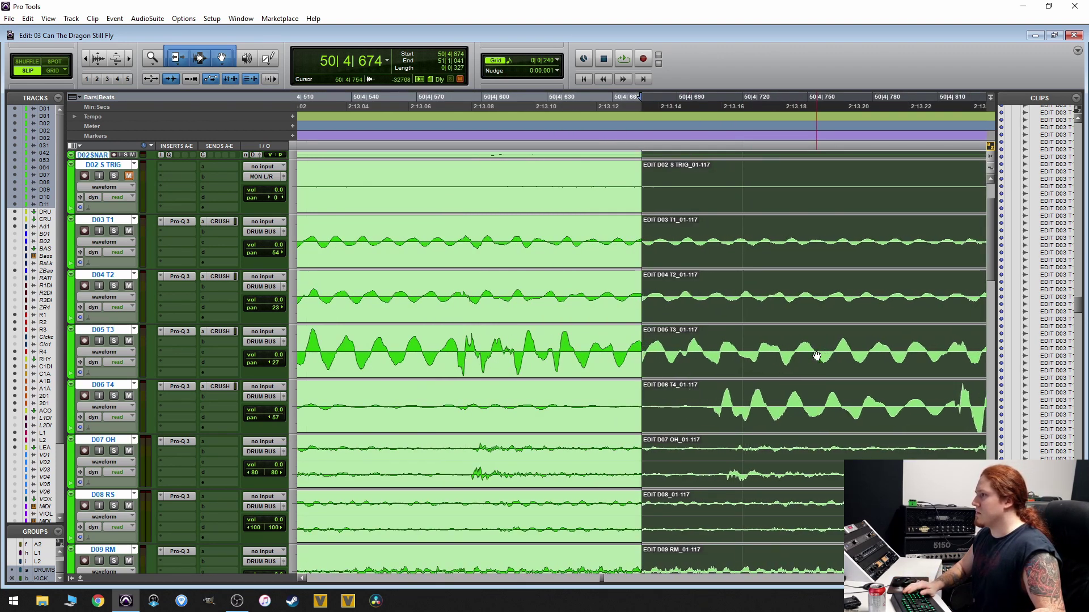
pyautogui.press('super+KP_Add')
pyautogui.press('super+KP_Add')
pyautogui.press('super+KP_Add')
pyautogui.press('super+KP_Add')
pyautogui.press('super+KP_Add')
pyautogui.press('super+KP_Add')
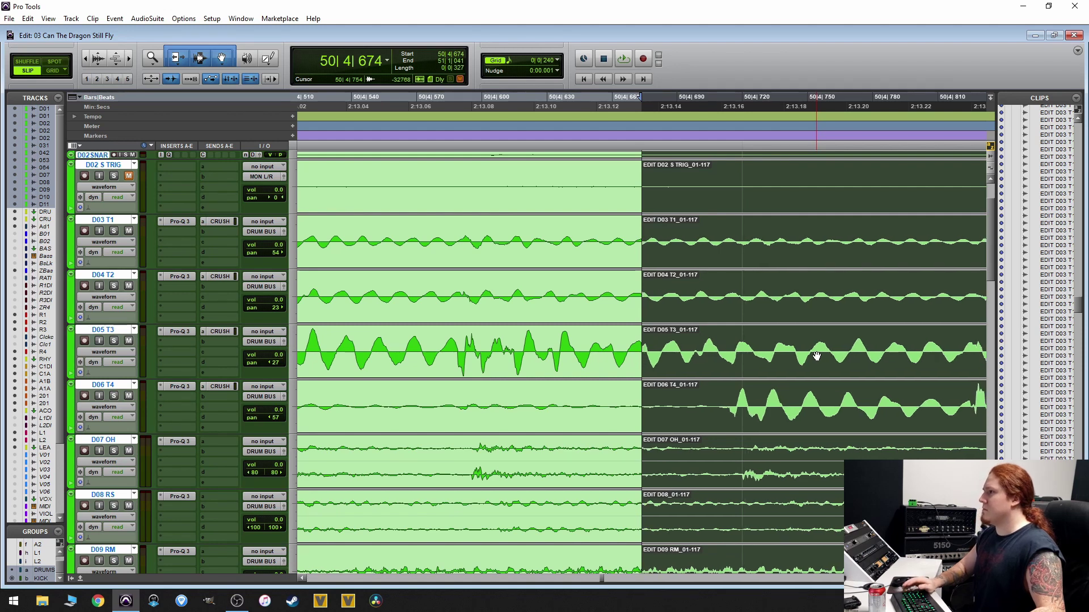
# - Move the clip boundary ahead of the D06 T4 tom hit later to 50|4|676
pyautogui.hotkey('ctrl', ']')
pyautogui.hotkey('ctrl', ']')
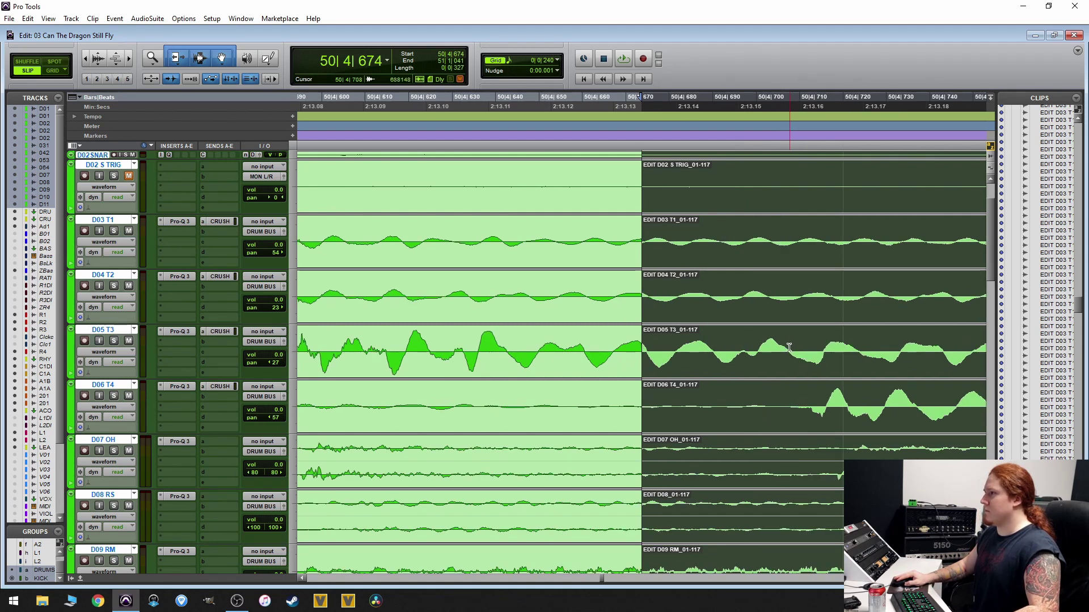
pyautogui.doubleClick(639, 346)
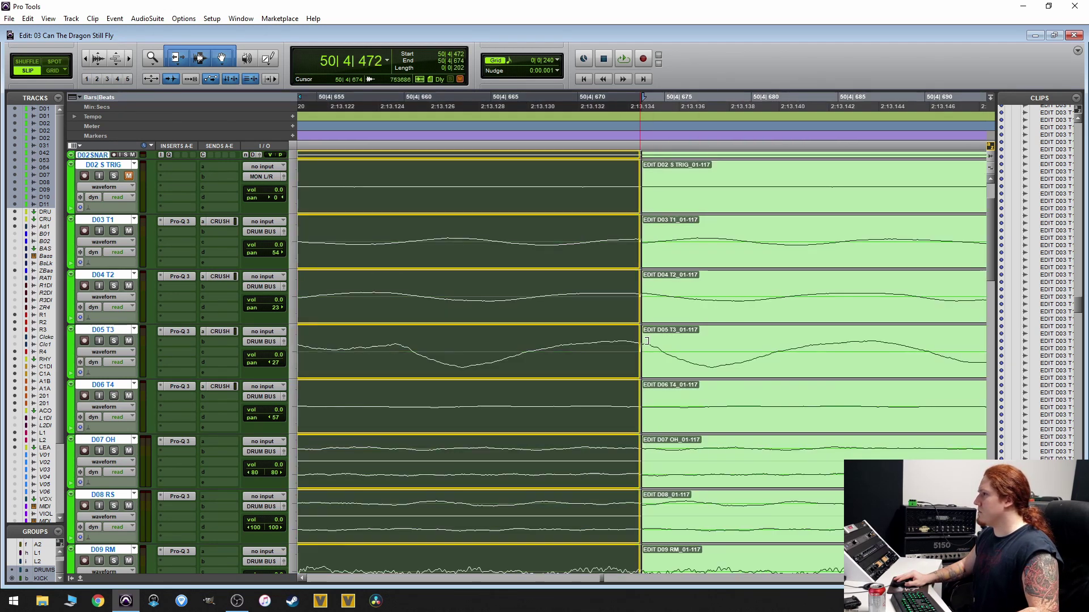
pyautogui.hotkey('ctrl', ']')
pyautogui.moveTo(658, 340); pyautogui.dragTo(683, 329)
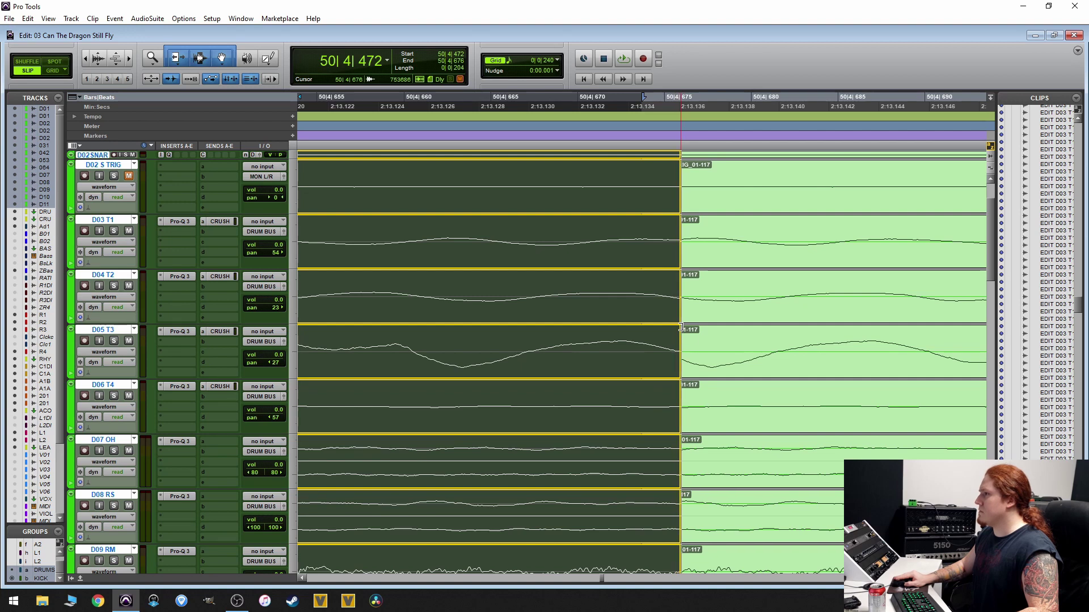
# - Nudge the audio after the 50|4|676 edit later and shift the clips slightly earlier to match the D05 T3 waveform
pyautogui.click(749, 370)
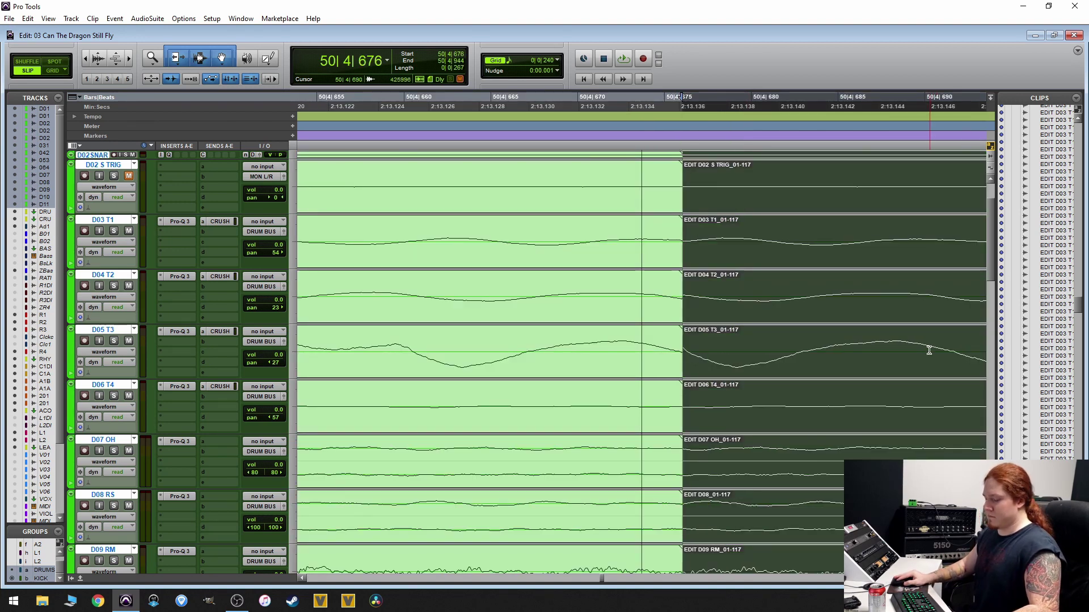
pyautogui.hotkey('ctrl', ']')
pyautogui.moveTo(720, 366); pyautogui.dragTo(708, 362)
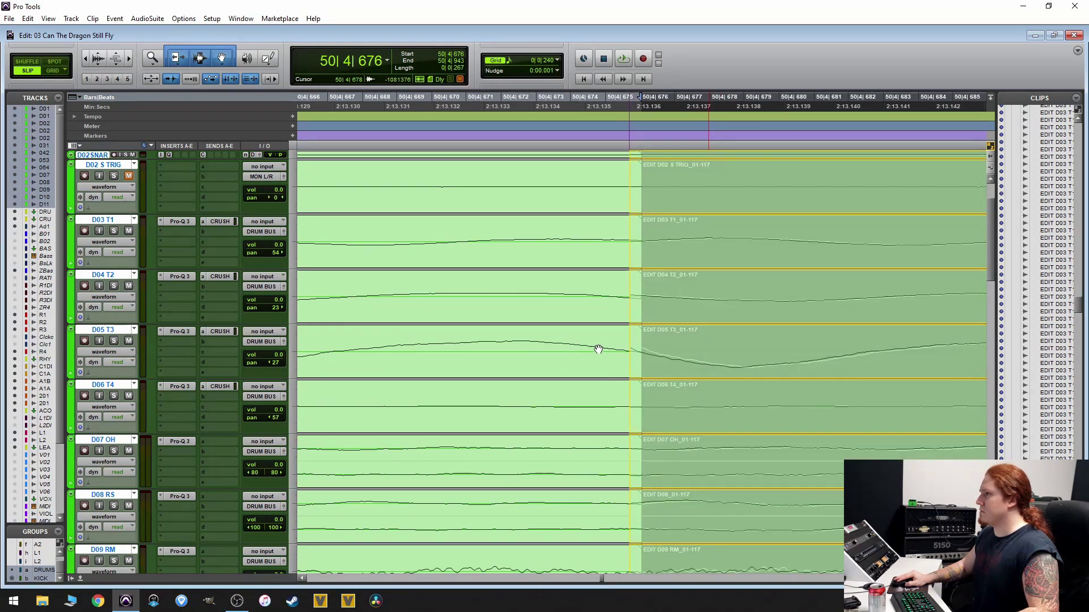
pyautogui.moveTo(598, 349); pyautogui.dragTo(598, 349)
pyautogui.click(636, 341)
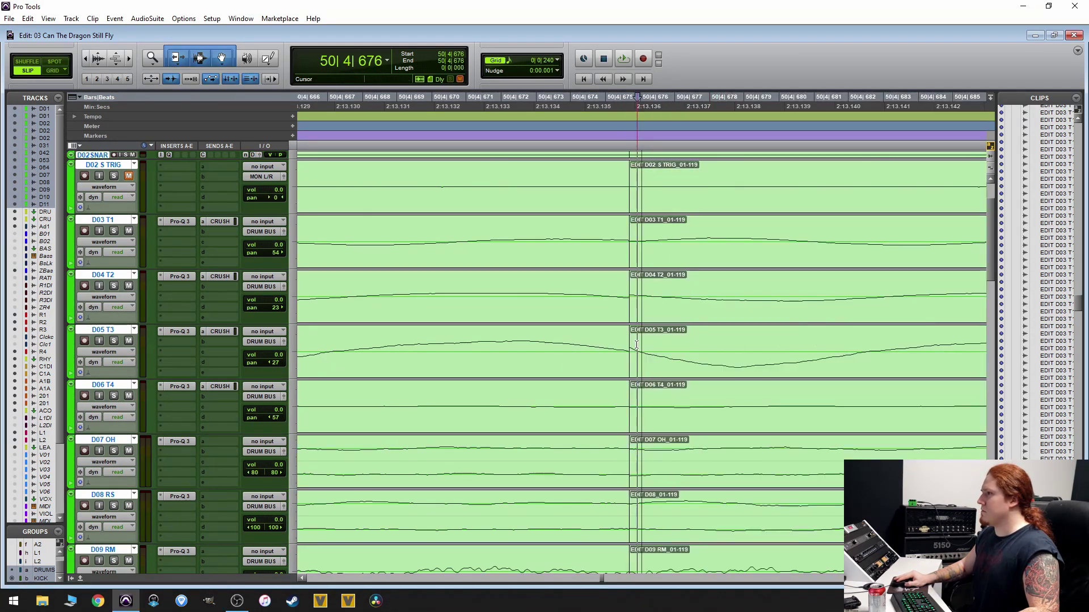
# - Extend the end of the last Verse 2 drum clips across the gap to 51|1|412
pyautogui.scroll(-10, 632, 342)
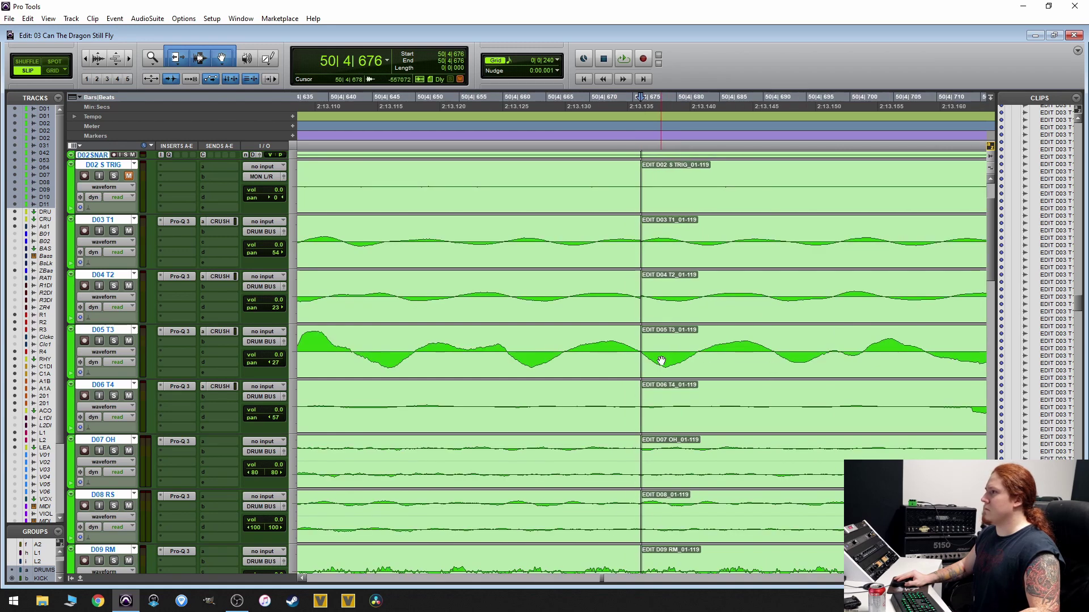
pyautogui.scroll(-3, 675, 343)
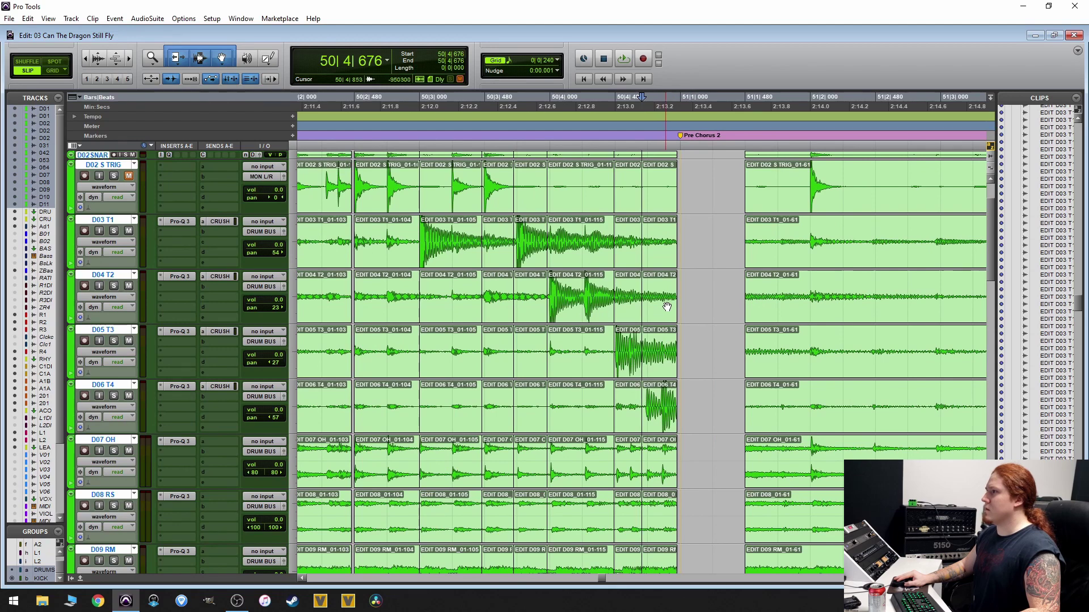
pyautogui.moveTo(676, 242); pyautogui.dragTo(735, 226)
pyautogui.scroll(-6, 736, 227)
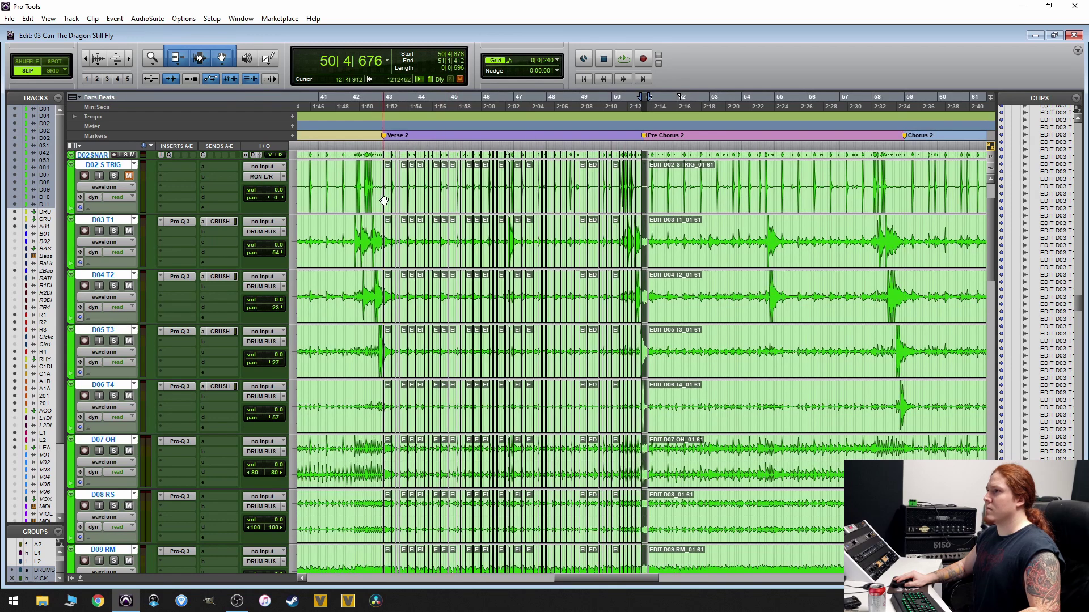
# - Select the Verse 2 drum clips from 43|1|003 to 51|1|412 and fill their gaps with Beat Detective's Edit Smoothing set to Fill Gaps
pyautogui.keyDown('shift'); pyautogui.click(384, 201); pyautogui.keyUp('shift')
pyautogui.scroll(2, 384, 200)
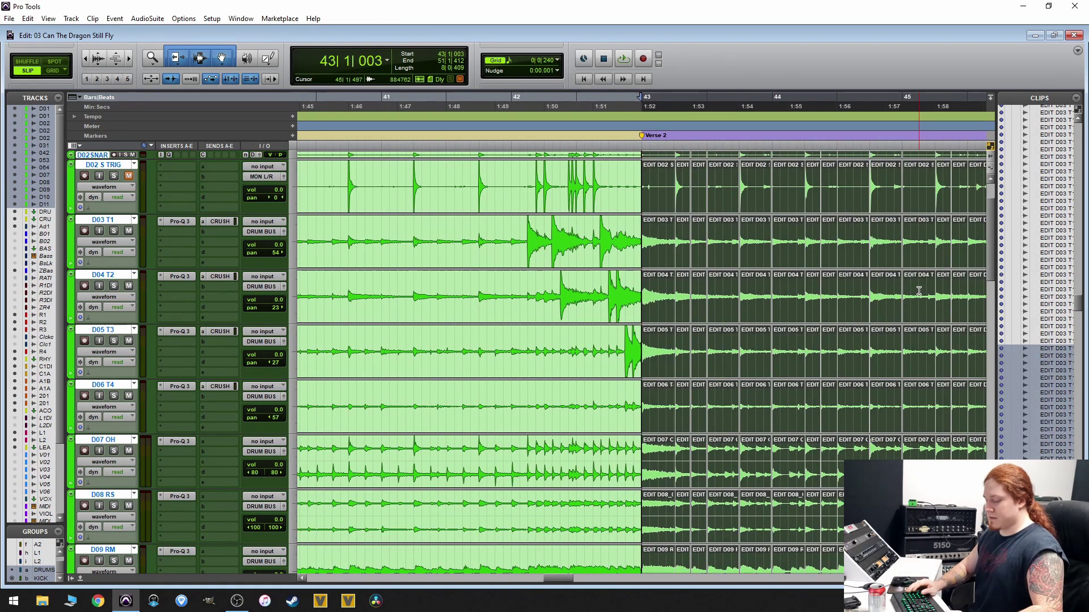
pyautogui.hotkey('ctrl', '[')
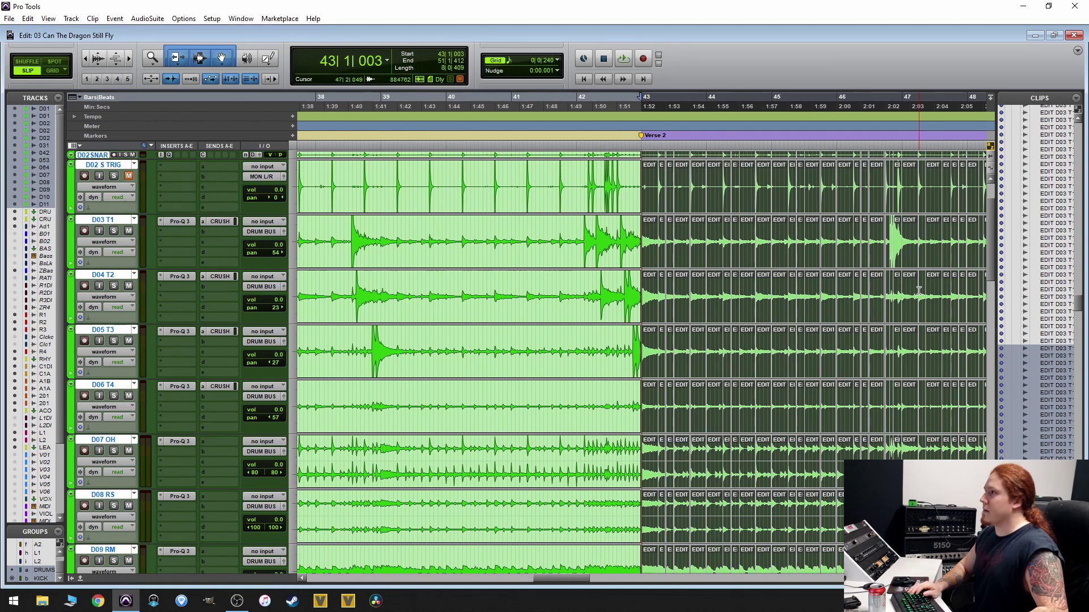
pyautogui.hotkey('ctrl', '8')
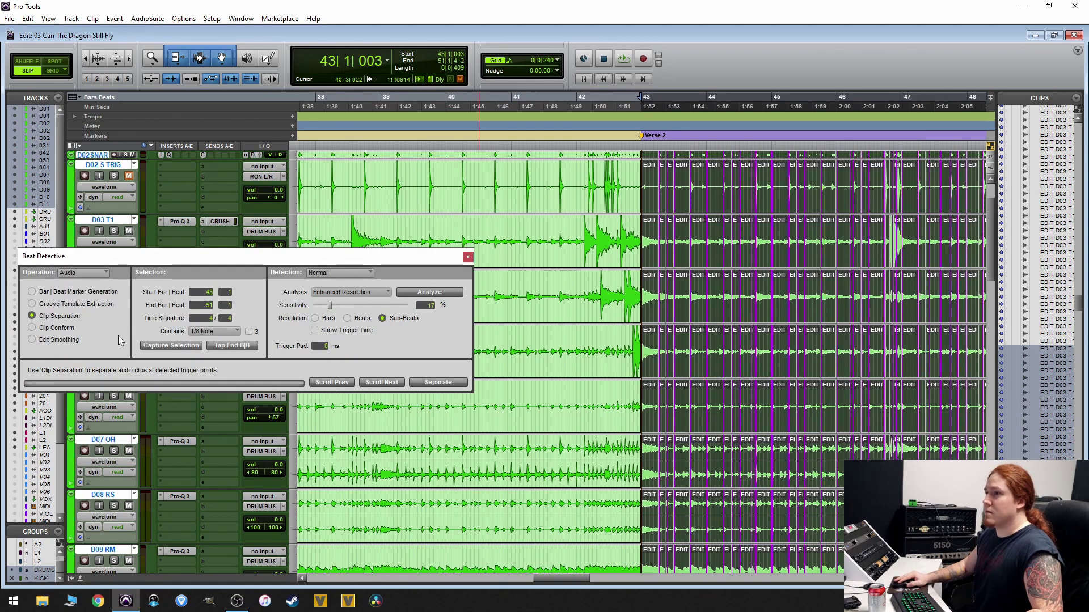
pyautogui.click(32, 340)
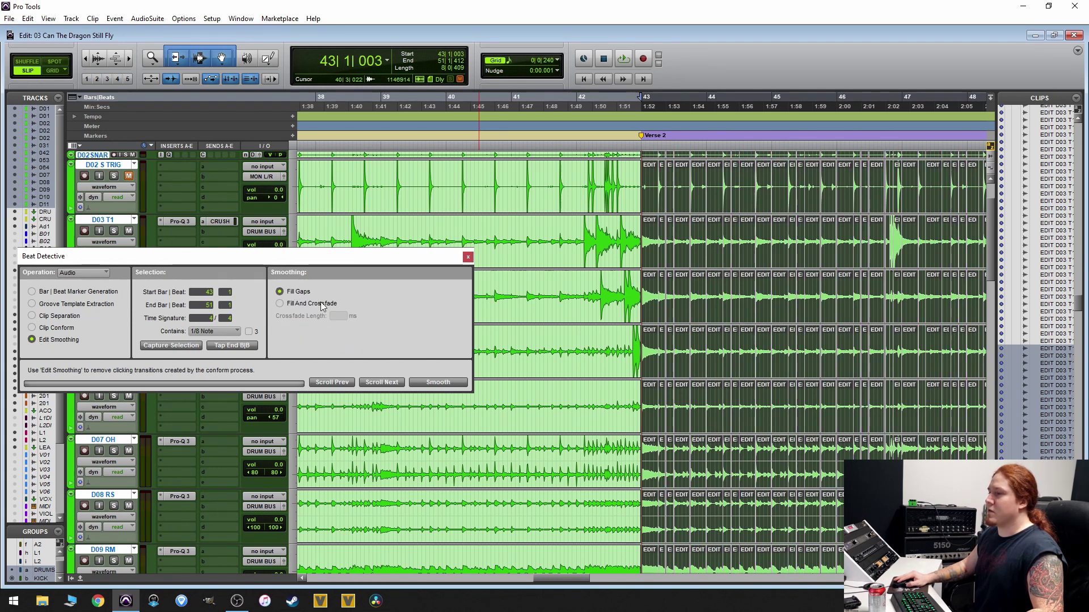
pyautogui.click(446, 385)
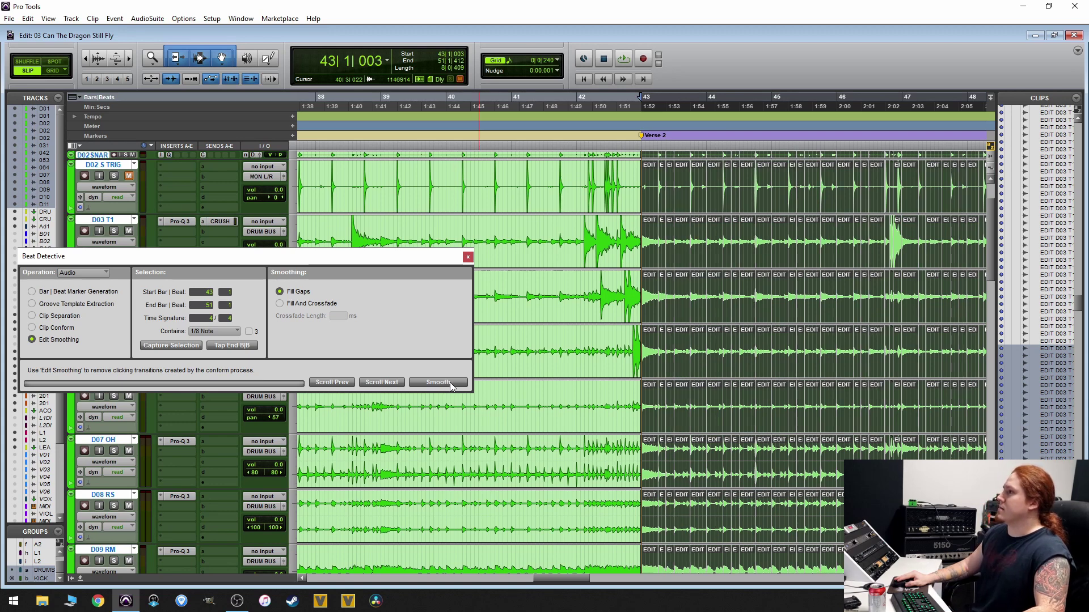
pyautogui.click(468, 257)
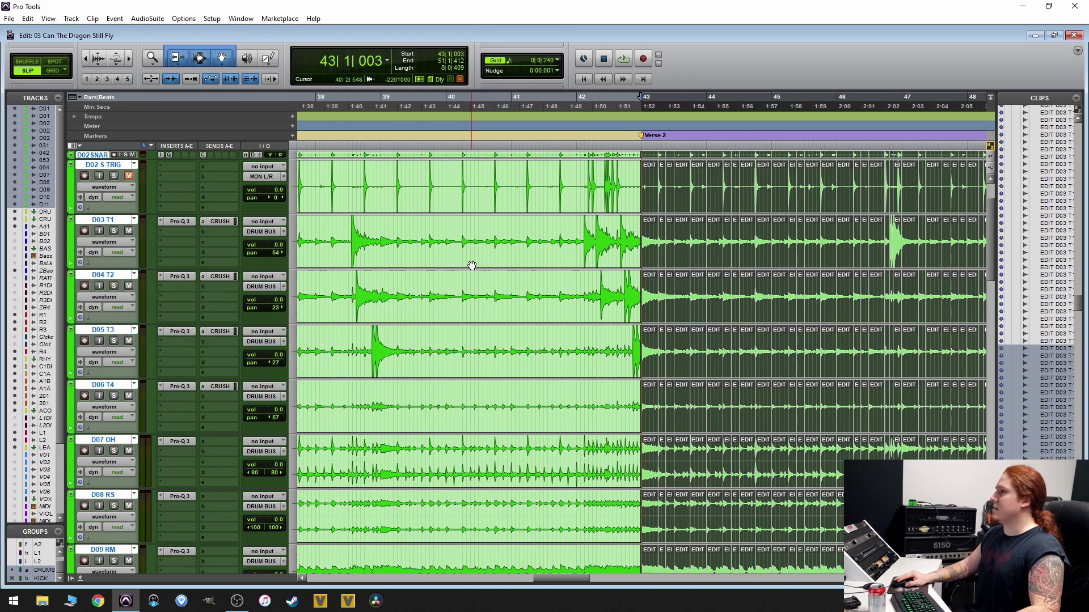
# - Shorten the drum clips before Verse 2 to end at 42|2|625 and select all Verse 2 drum clips with the Object Grabber
pyautogui.hotkey('ctrl', '[')
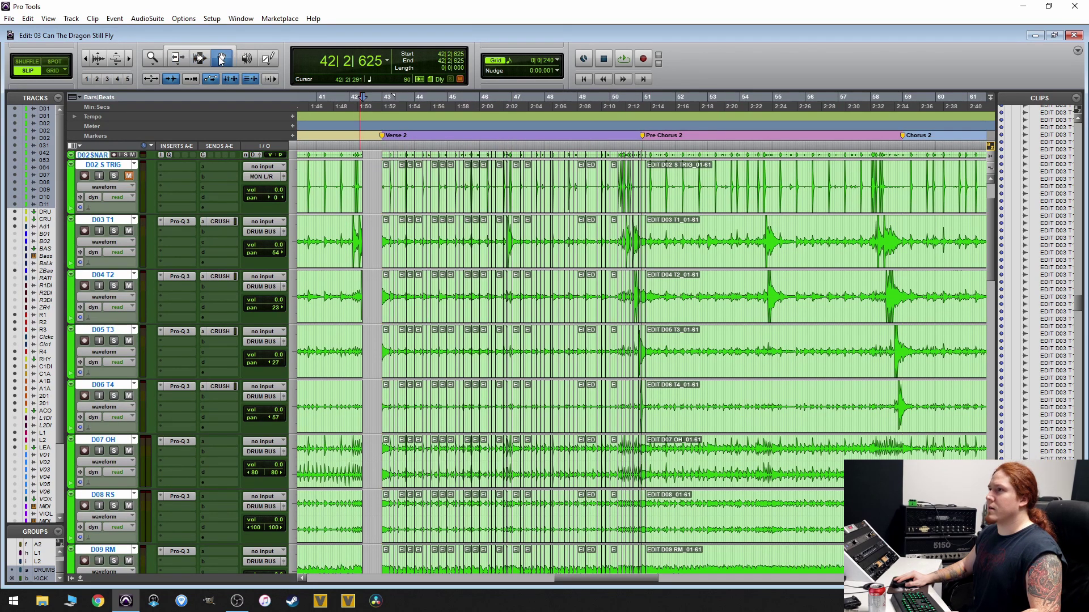
pyautogui.moveTo(219, 56); pyautogui.dragTo(253, 99)
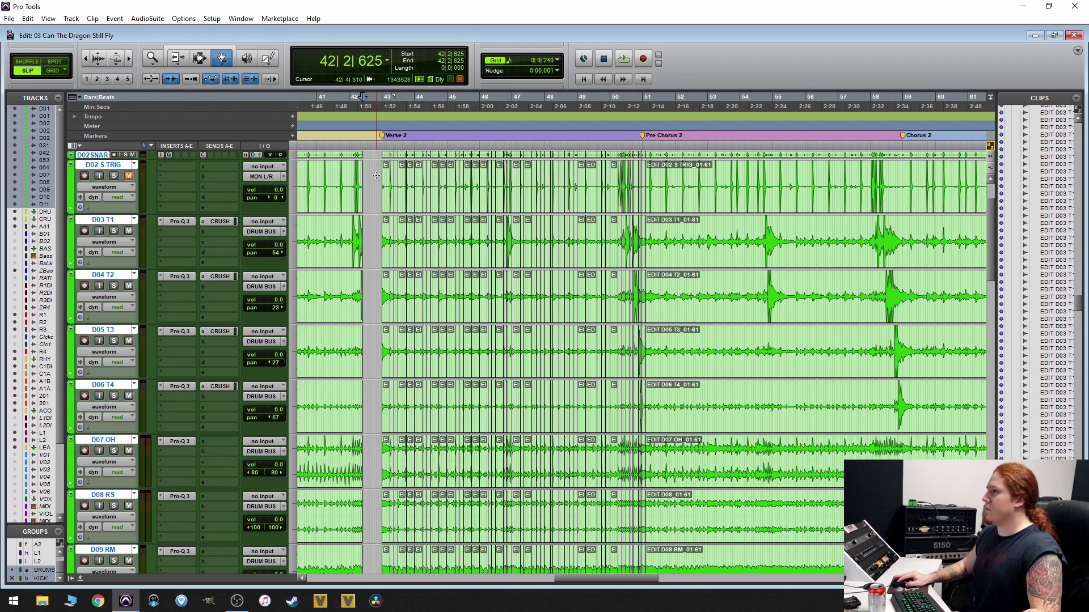
pyautogui.moveTo(376, 175); pyautogui.dragTo(642, 289)
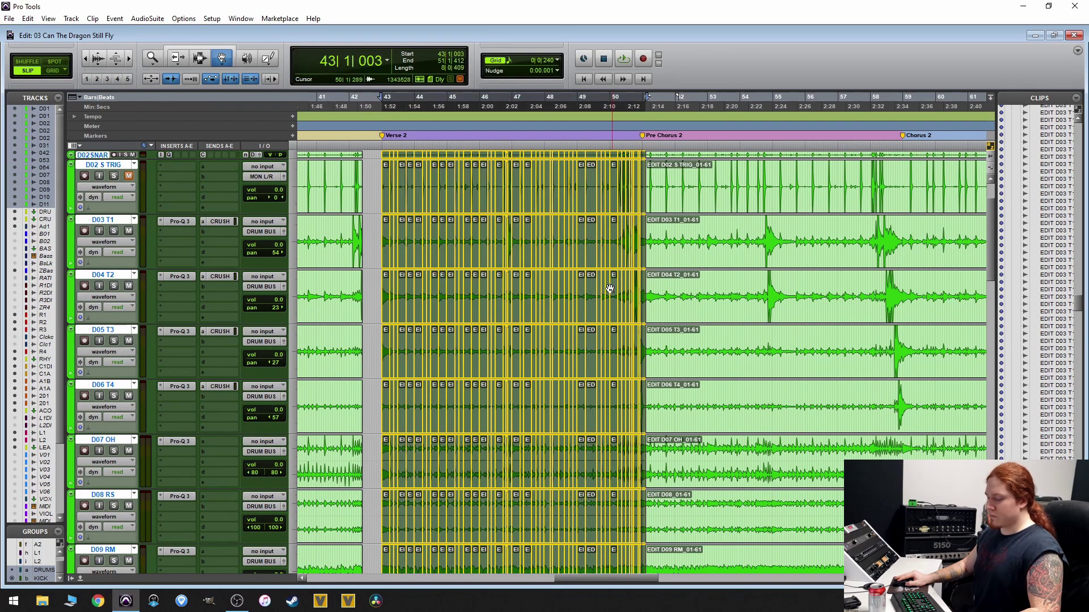
# - Extend the starts of all selected Verse 2 drum clips earlier in small nudges until the first one begins at 42|4|954
pyautogui.hotkey('ctrl', ']')
pyautogui.hotkey('ctrl', ']')
pyautogui.hotkey('ctrl', ']')
pyautogui.hscroll(10, 693, 234)
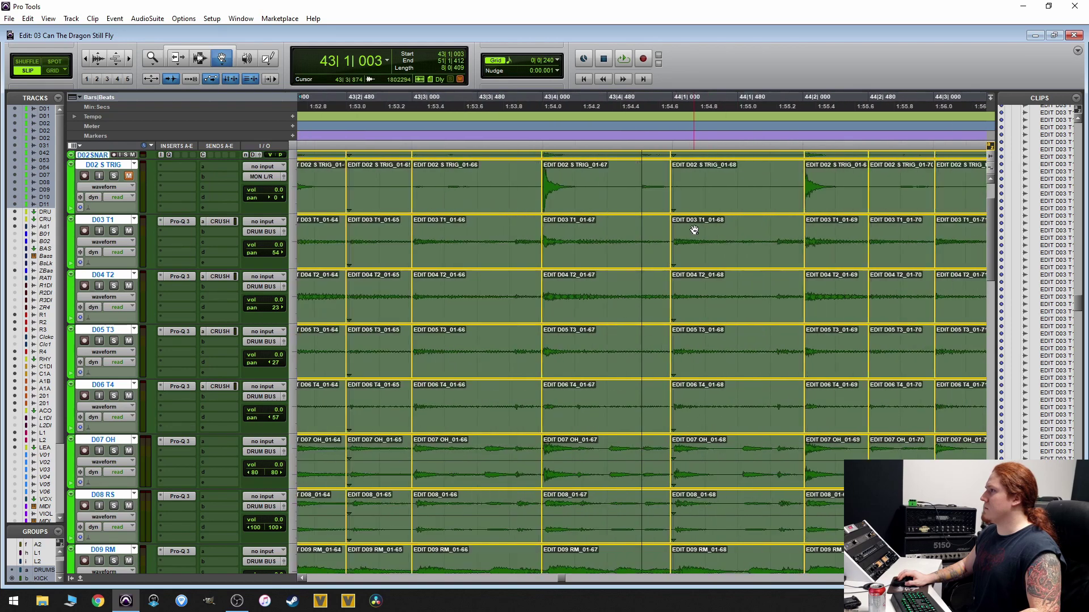
pyautogui.hscroll(3, 685, 225)
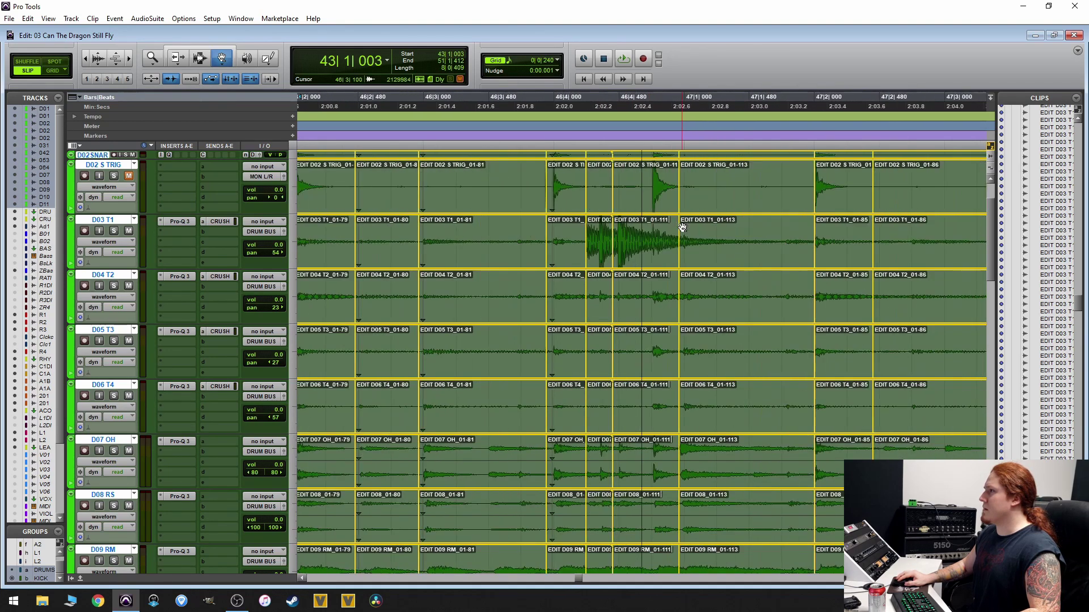
pyautogui.hotkey('ctrl', ']')
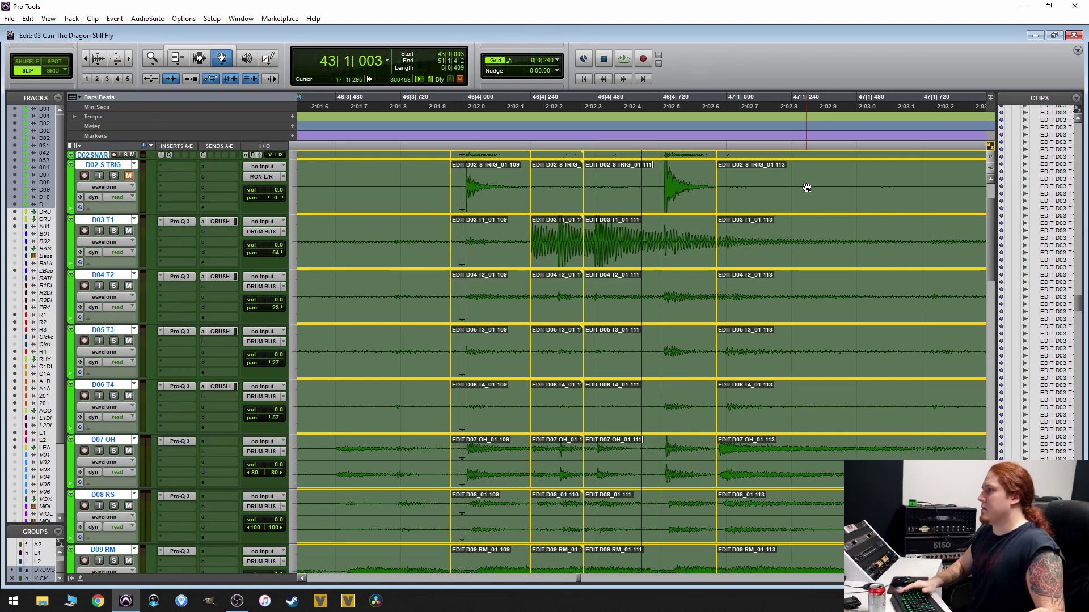
pyautogui.press('-')
pyautogui.press('-')
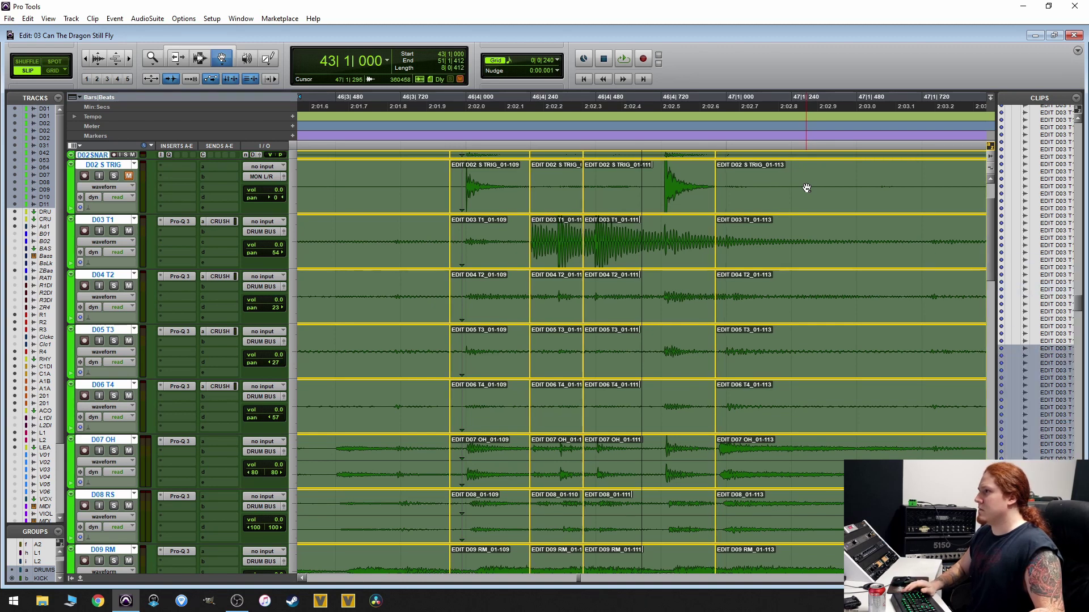
pyautogui.press('-')
pyautogui.press('-')
pyautogui.press('-')
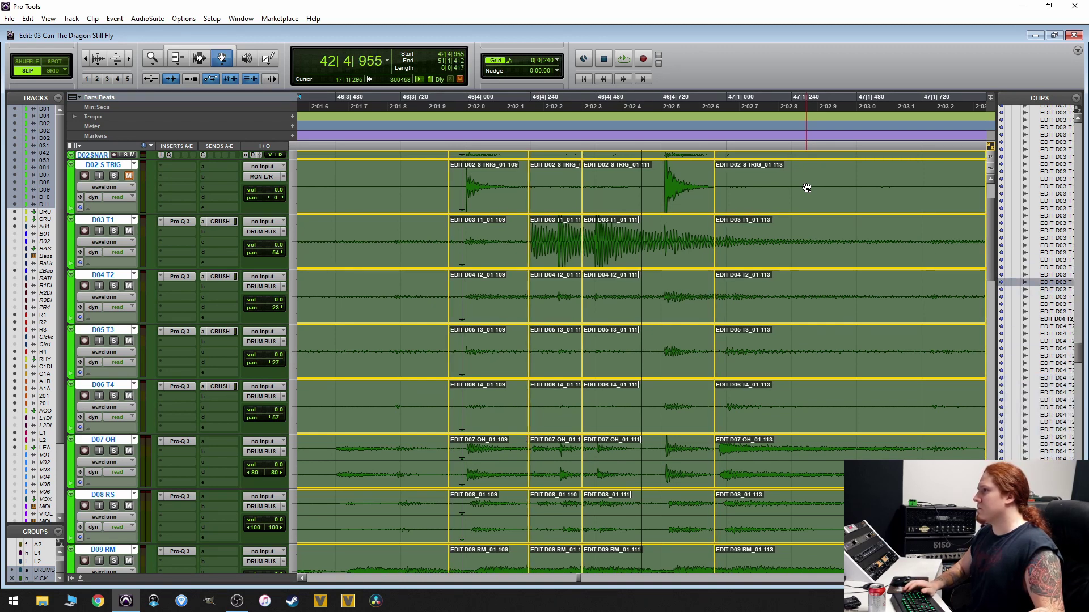
pyautogui.press('-')
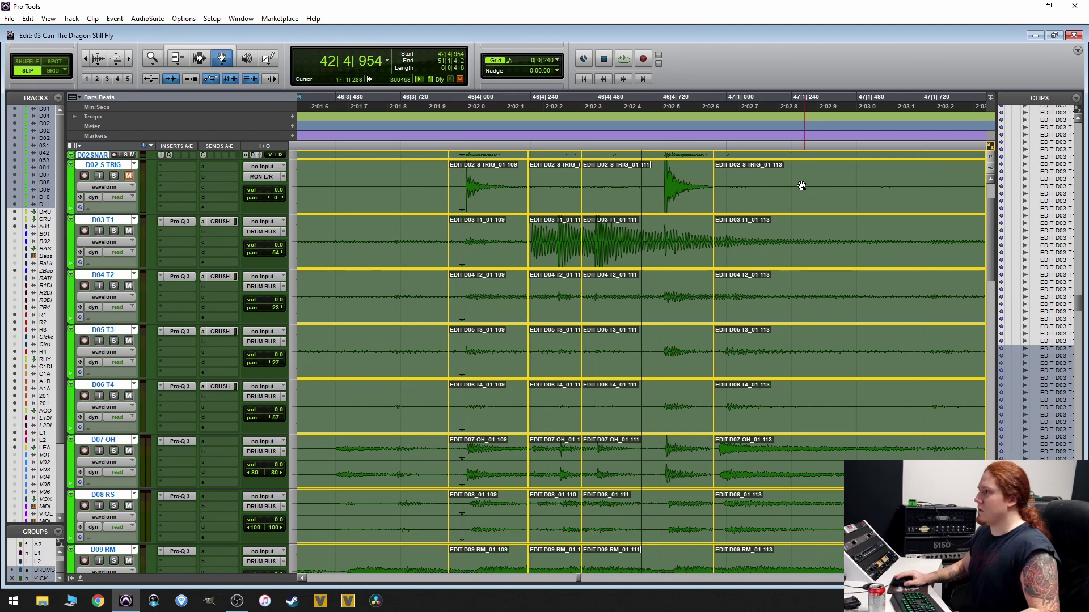
# - Examine the clip starts against the first hits of Verse 2, including the clips beginning at 43|2|015
pyautogui.hotkey('ctrl', '[')
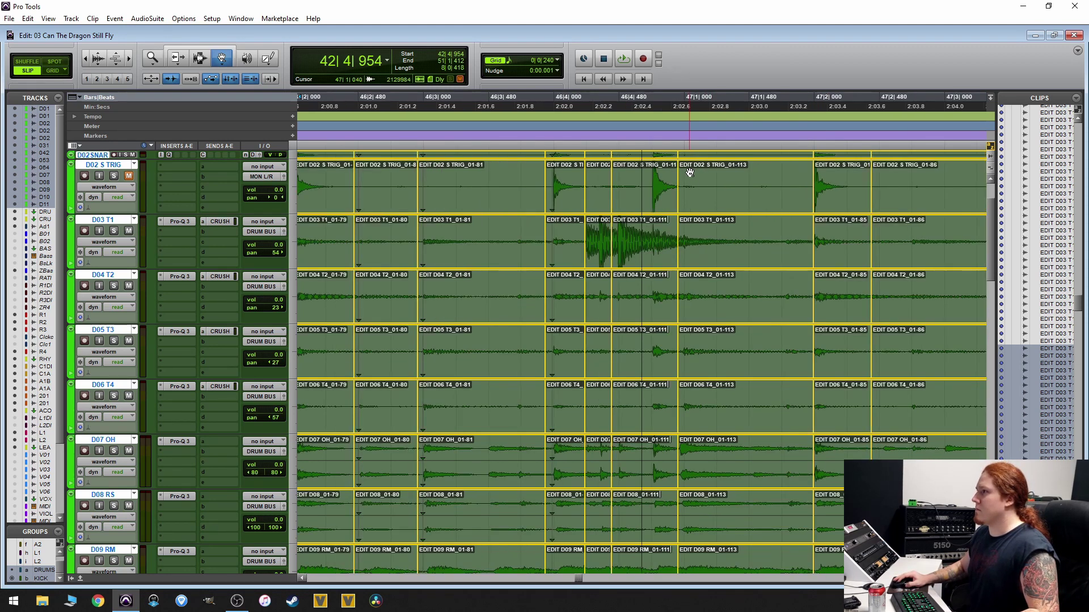
pyautogui.hotkey('ctrl', '[')
pyautogui.hotkey('ctrl', '[')
pyautogui.hotkey('ctrl', '[')
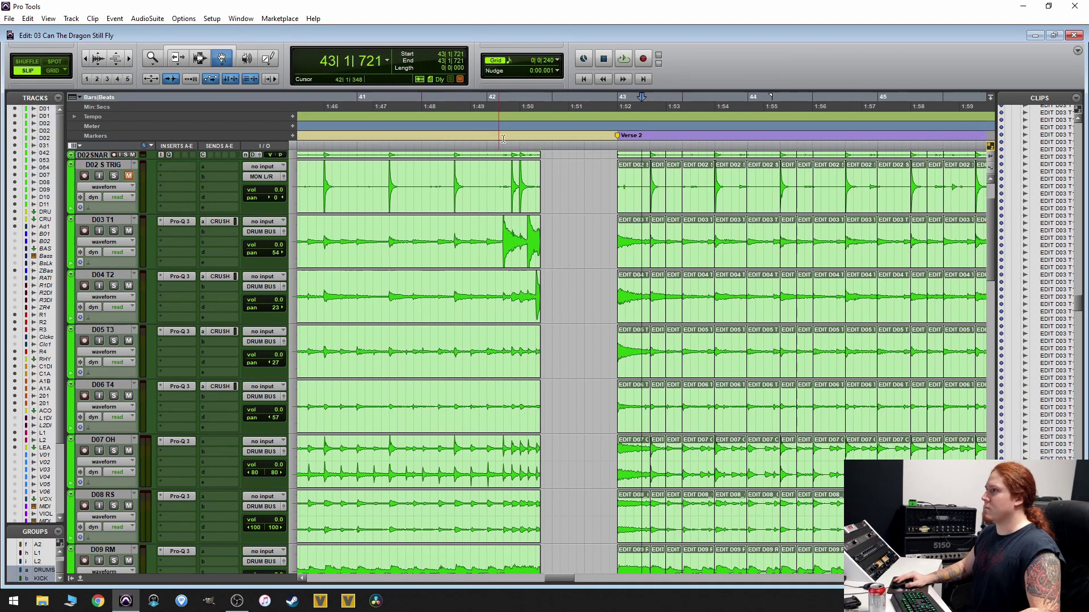
pyautogui.hotkey('ctrl', ']')
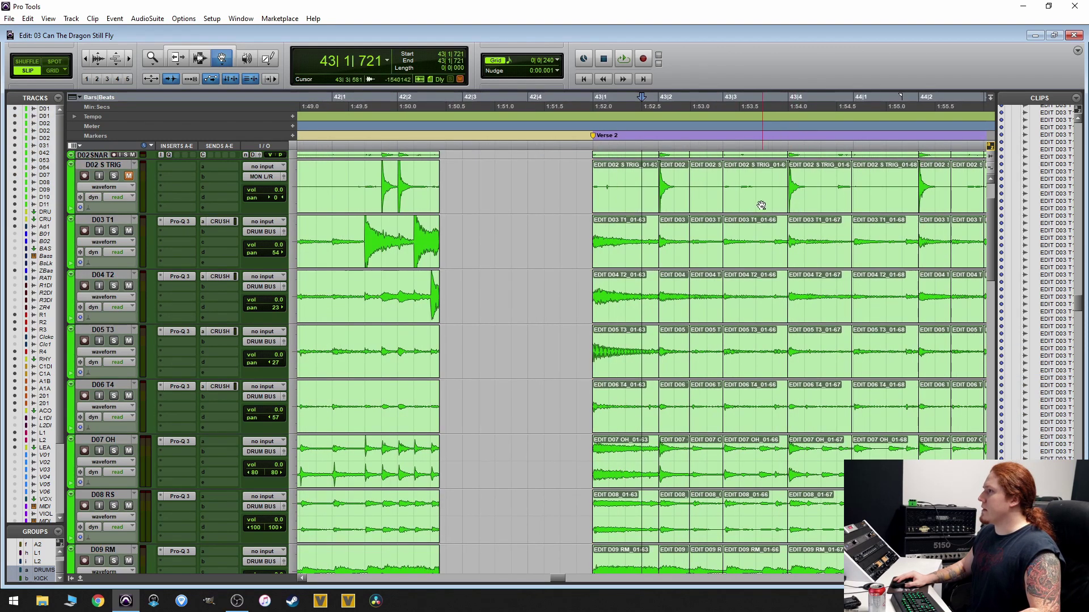
pyautogui.hotkey('ctrl', ']')
pyautogui.click(797, 241)
pyautogui.hotkey('ctrl', ']')
pyautogui.hotkey('ctrl', ']')
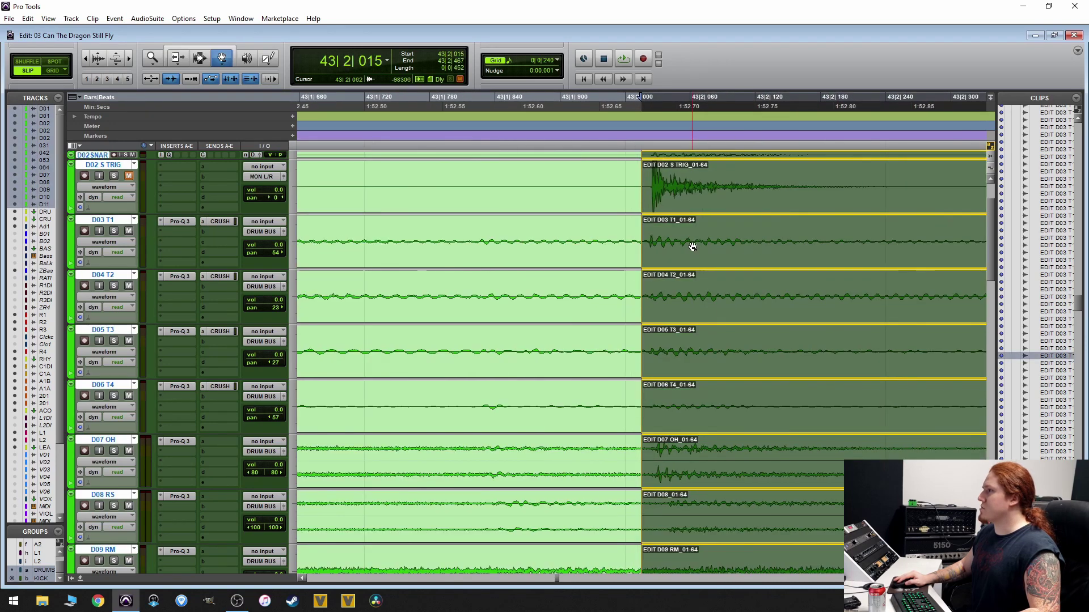
pyautogui.hotkey('ctrl', '[')
pyautogui.hotkey('ctrl', '[')
pyautogui.scroll(-1, 664, 328)
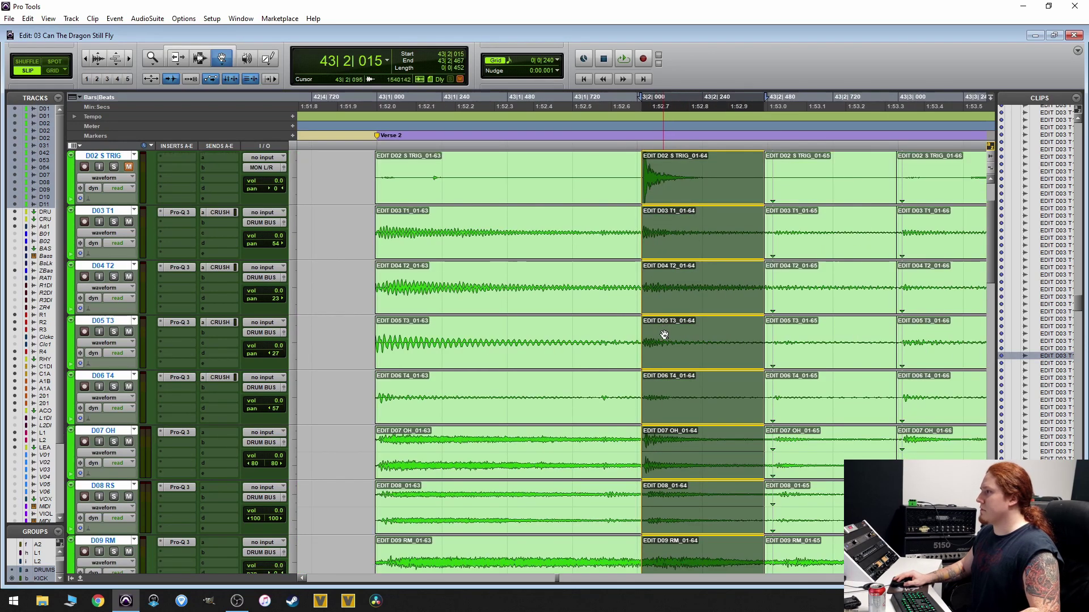
# - With the Smart Tool, move the drum clip boundary ahead of the 44|1 hit earlier to 43|4|728
pyautogui.hscroll(2, 667, 340)
pyautogui.hscroll(2, 675, 346)
pyautogui.scroll(-2, 649, 334)
pyautogui.hscroll(1, 648, 333)
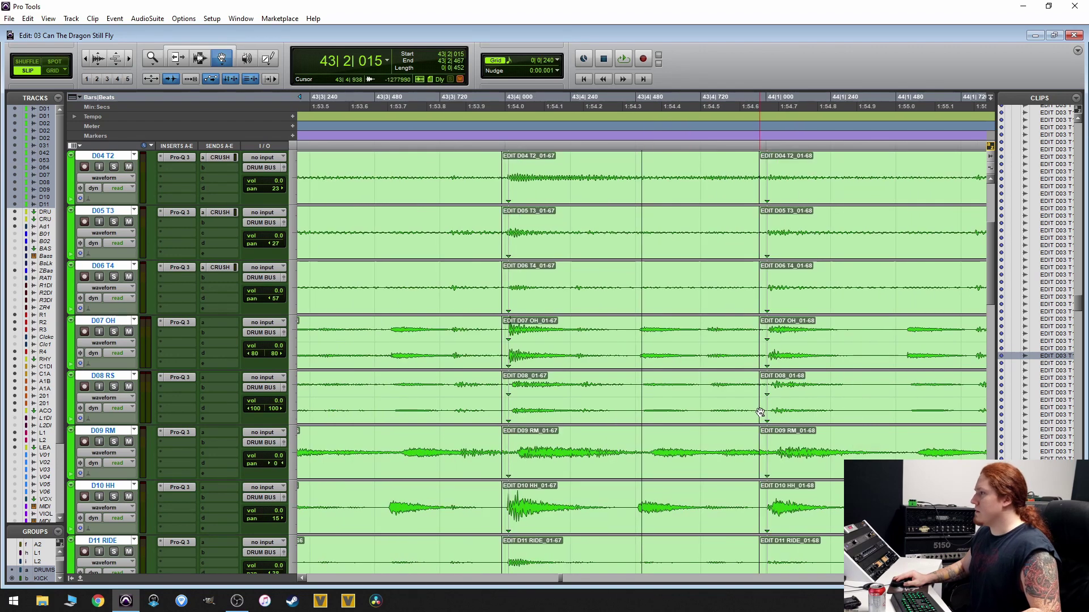
pyautogui.hotkey('ctrl', '7')
pyautogui.hotkey('ctrl', ']')
pyautogui.moveTo(605, 453); pyautogui.dragTo(475, 460)
pyautogui.hotkey('ctrl', '[')
pyautogui.scroll(-2, 573, 389)
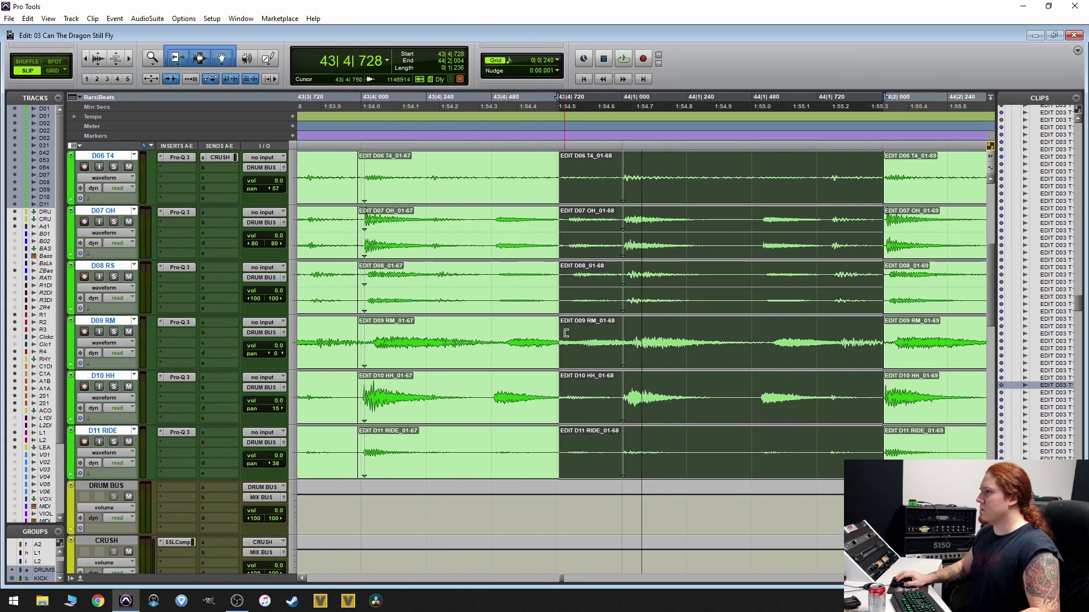
# - Adjust the drum clip boundary ahead of the 44|3 hit to 44|2|948
pyautogui.hscroll(3, 711, 359)
pyautogui.click(697, 363)
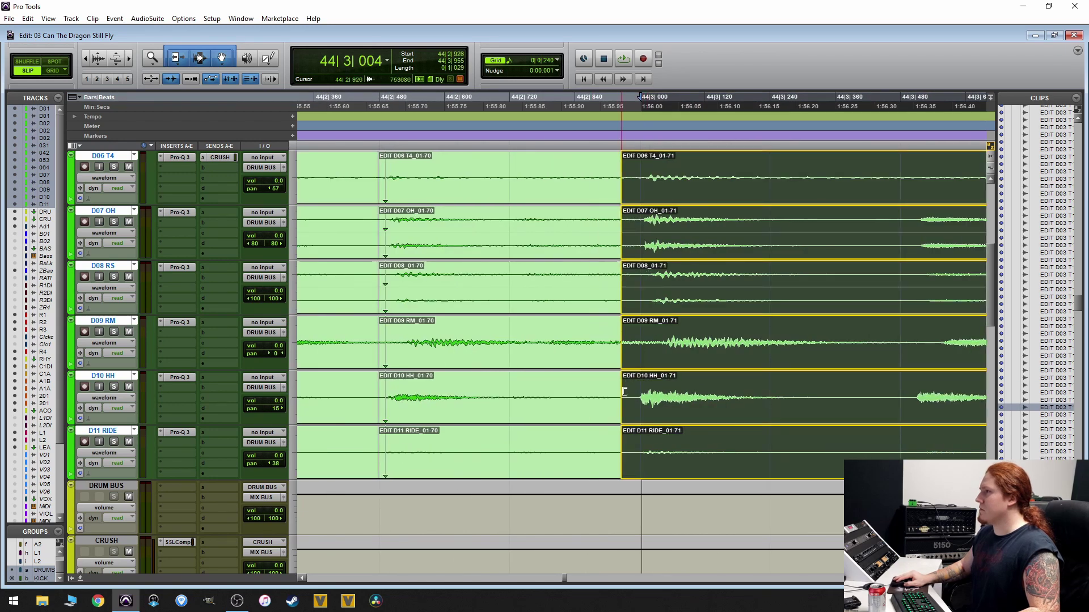
pyautogui.scroll(4, 688, 380)
pyautogui.scroll(-2, 688, 380)
pyautogui.hscroll(4, 689, 380)
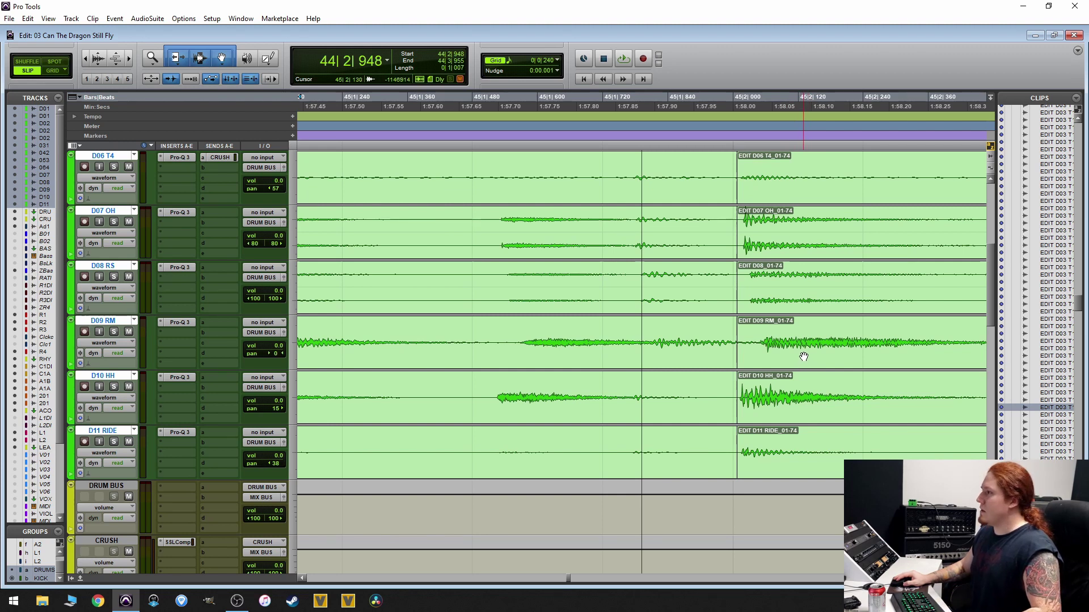
# - Move the boundary between the two D03 T1 tom clips in bar 46 beat 4 slightly later to 46|4|436 on all drum tracks
pyautogui.hscroll(4, 804, 356)
pyautogui.hscroll(12, 795, 347)
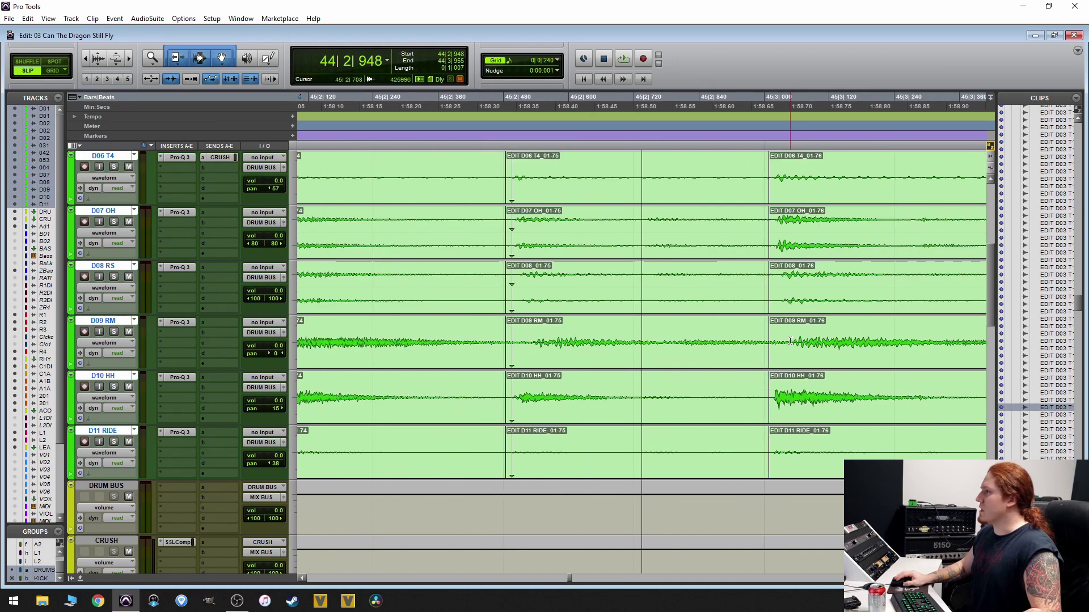
pyautogui.hscroll(10, 790, 341)
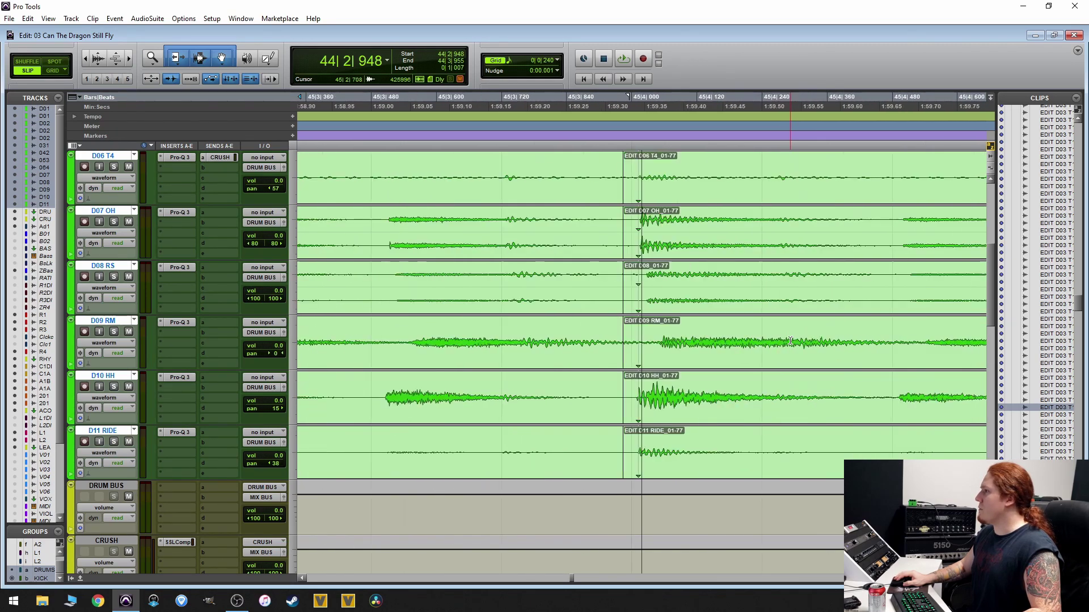
pyautogui.hscroll(20, 790, 342)
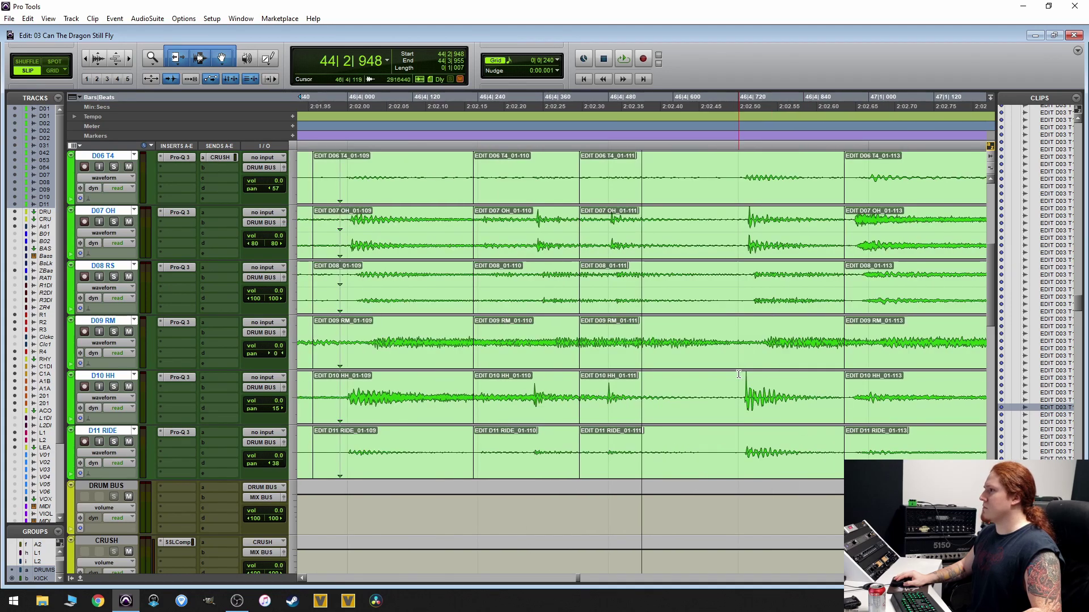
pyautogui.scroll(5, 739, 375)
pyautogui.click(647, 297)
pyautogui.hotkey('shift', 'Tab')
pyautogui.scroll(6, 647, 297)
pyautogui.moveTo(647, 297); pyautogui.dragTo(678, 298)
pyautogui.scroll(2, 678, 298)
pyautogui.scroll(-11, 729, 333)
pyautogui.scroll(2, 729, 333)
pyautogui.scroll(-2, 730, 334)
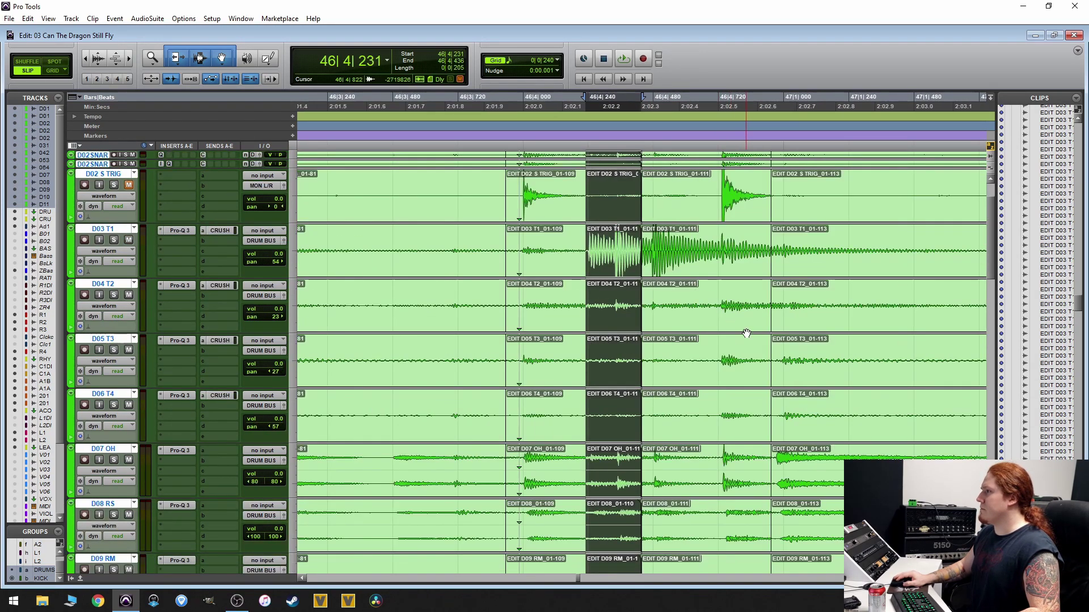
# - Move the drum clip boundary shortly before the 48|3 beat to 48|2|695
pyautogui.hscroll(15, 720, 340)
pyautogui.hscroll(10, 712, 350)
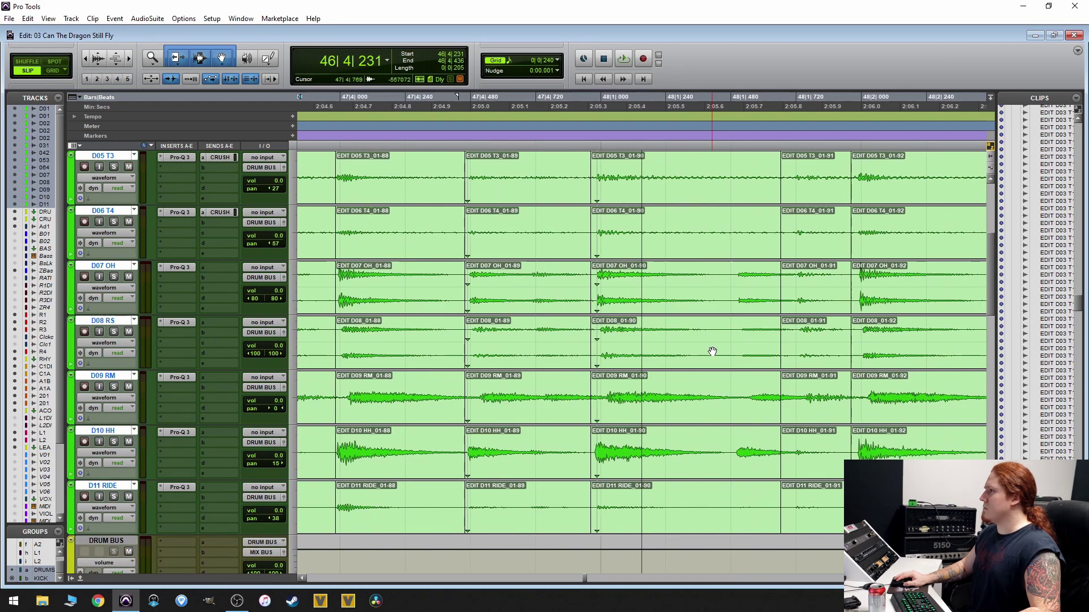
pyautogui.click(635, 351)
pyautogui.scroll(5, 635, 188)
pyautogui.scroll(-3, 634, 188)
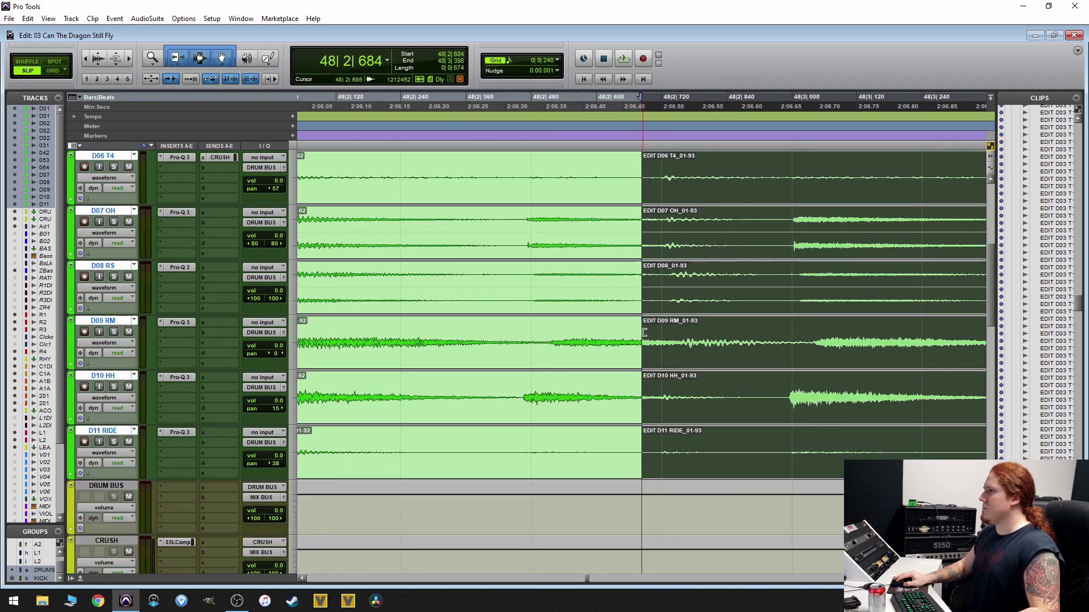
pyautogui.scroll(2, 675, 256)
pyautogui.scroll(2, 698, 295)
pyautogui.scroll(-3, 714, 316)
pyautogui.scroll(-3, 714, 316)
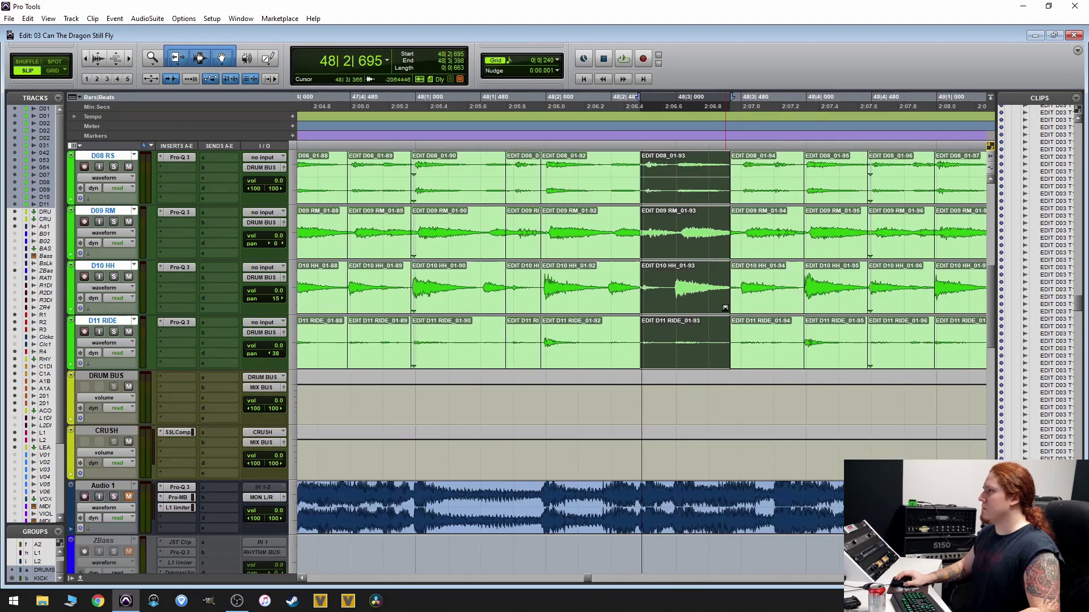
# - Move the drum clip boundary ahead of the 49|1 hit earlier to 48|4|922 on all drum tracks
pyautogui.click(680, 357)
pyautogui.scroll(3, 735, 371)
pyautogui.scroll(-2, 735, 372)
pyautogui.click(930, 397)
pyautogui.scroll(3, 785, 340)
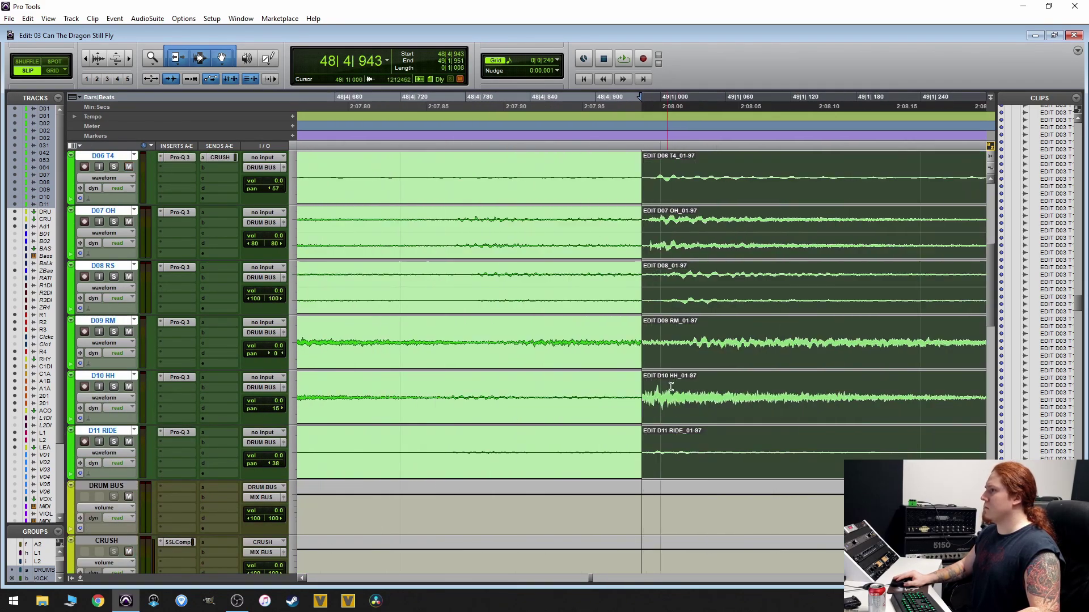
pyautogui.scroll(5, 785, 291)
pyautogui.scroll(-1, 785, 291)
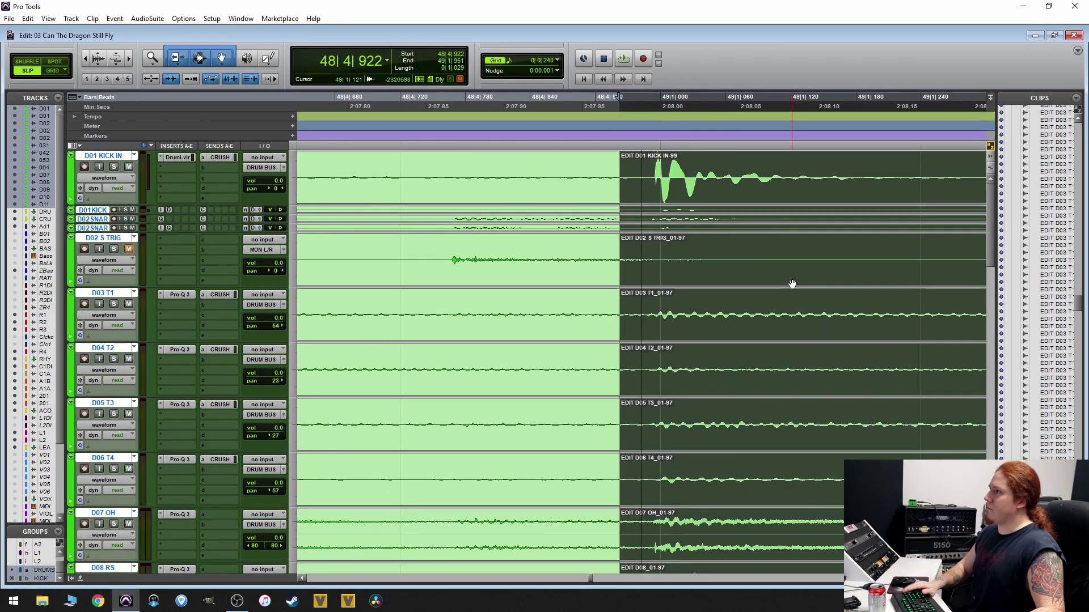
# - Separate the drum clips at 49|1|462, just ahead of the hi-hat hit that precedes the second kick of bar 49
pyautogui.scroll(-3, 790, 282)
pyautogui.scroll(3, 755, 467)
pyautogui.click(755, 466)
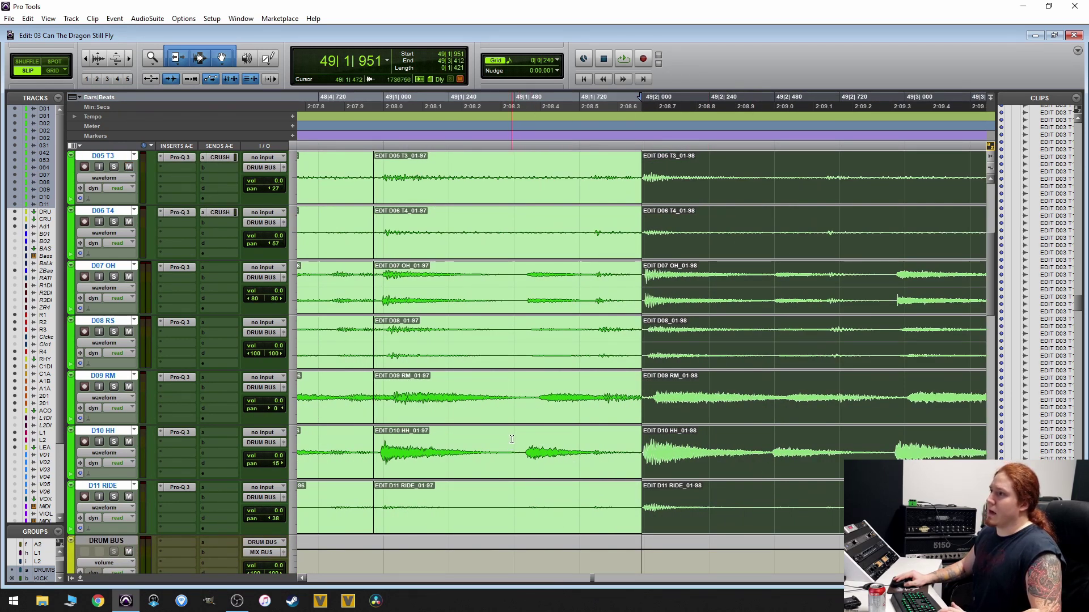
pyautogui.moveTo(512, 440); pyautogui.dragTo(594, 347)
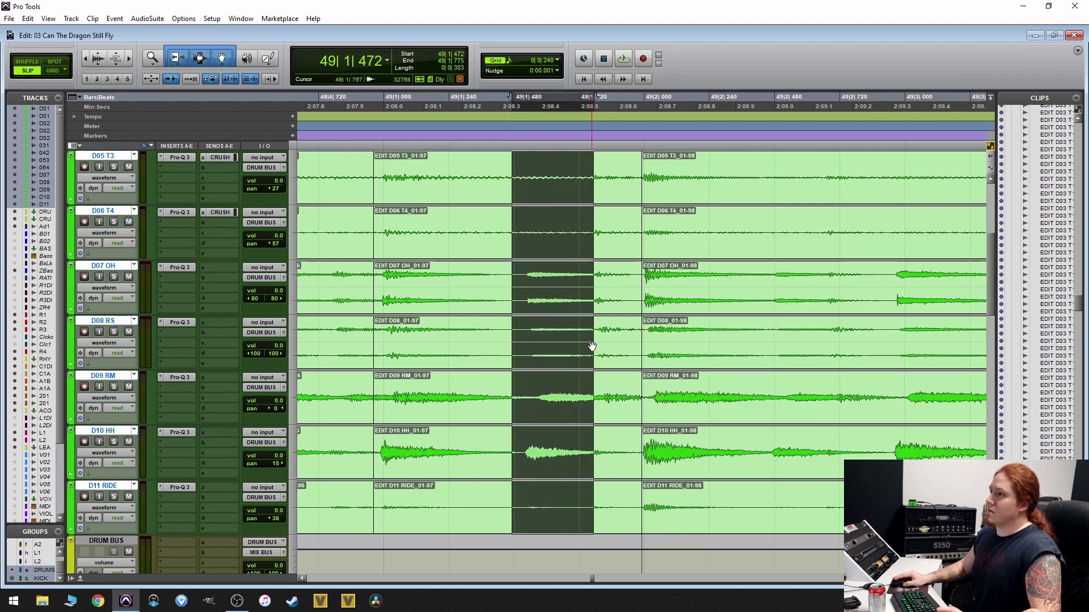
pyautogui.scroll(1, 591, 337)
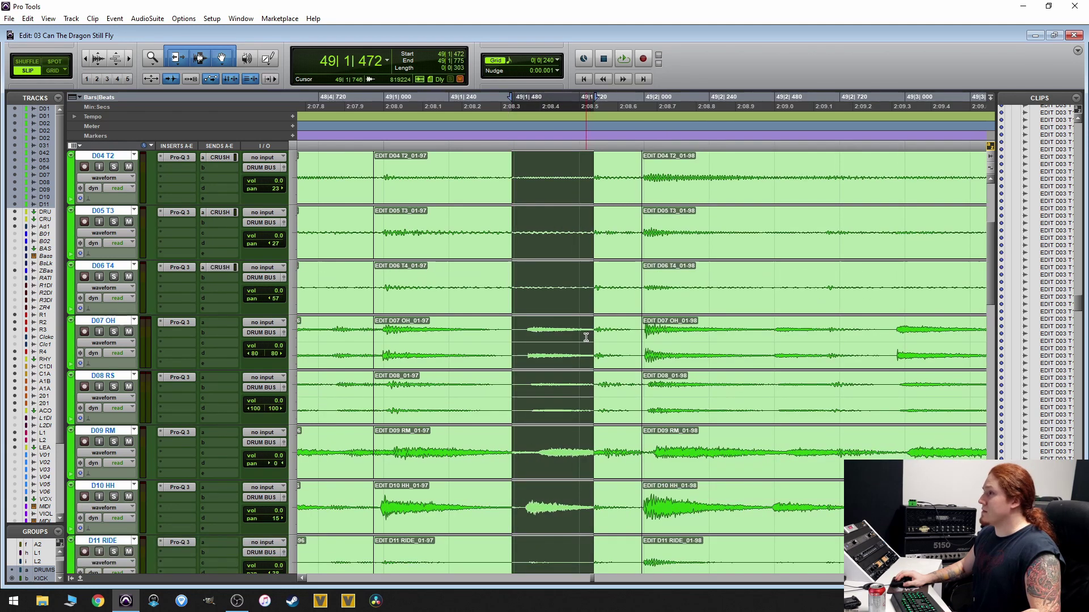
pyautogui.scroll(3, 592, 351)
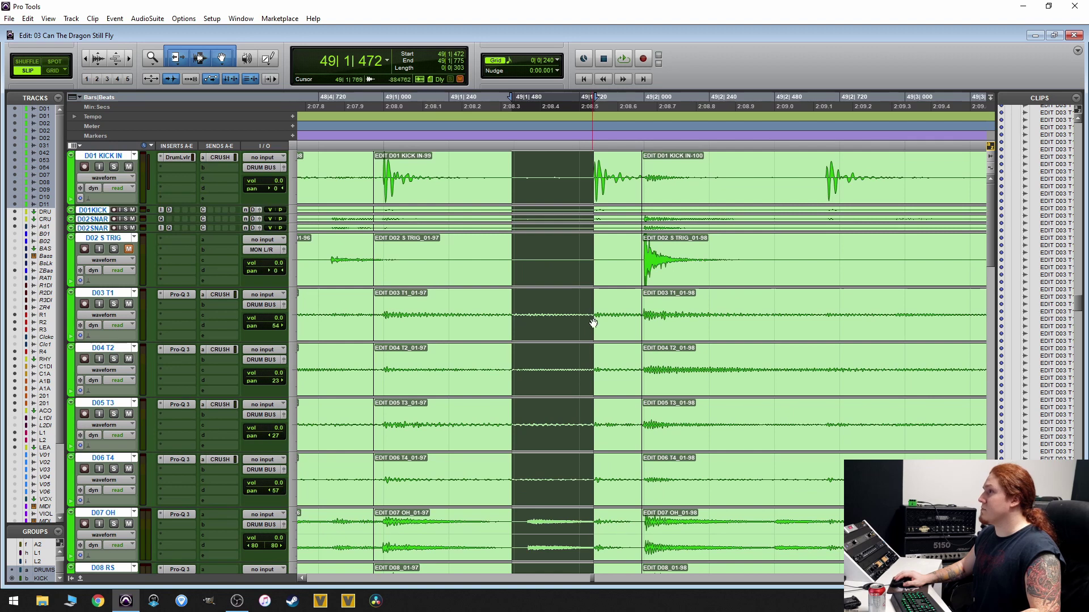
pyautogui.click(597, 175)
pyautogui.hotkey('ctrl', ']')
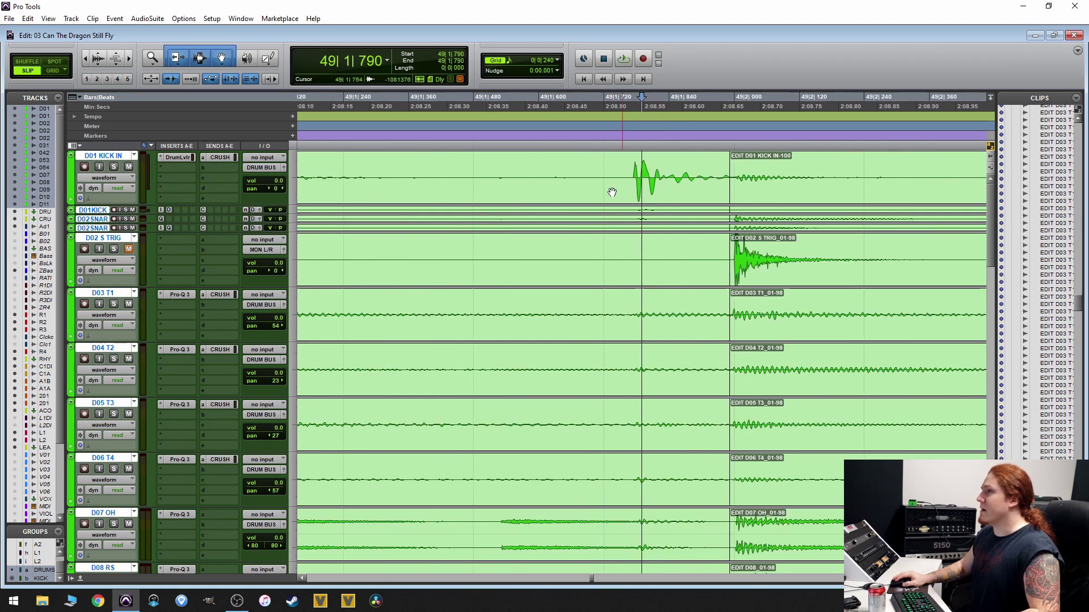
pyautogui.hotkey('ctrl', '[')
pyautogui.scroll(-4, 613, 187)
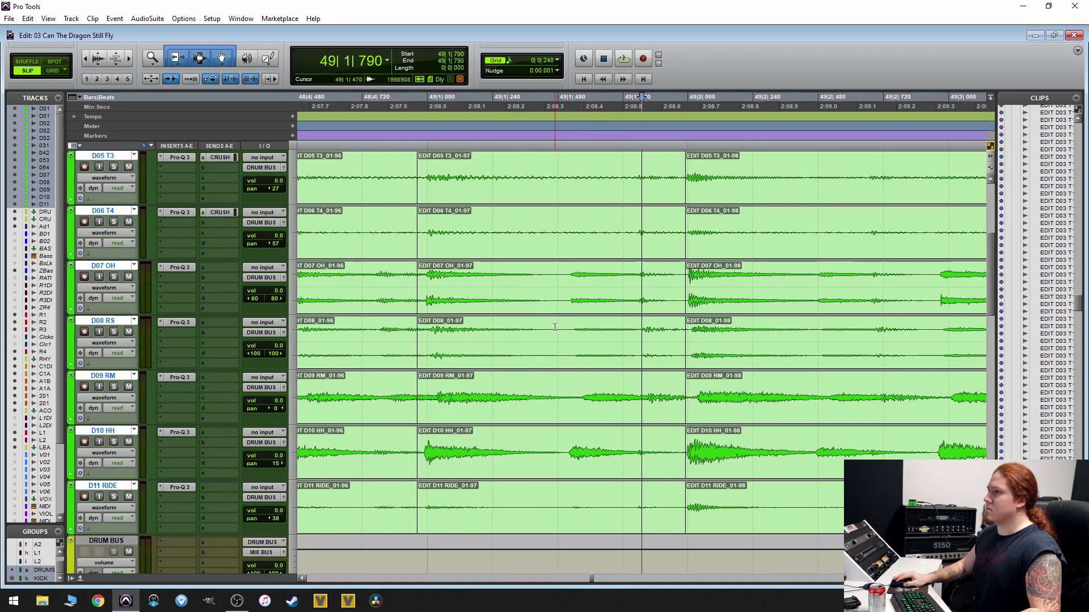
pyautogui.click(555, 327)
pyautogui.hotkey('ctrl', 'e')
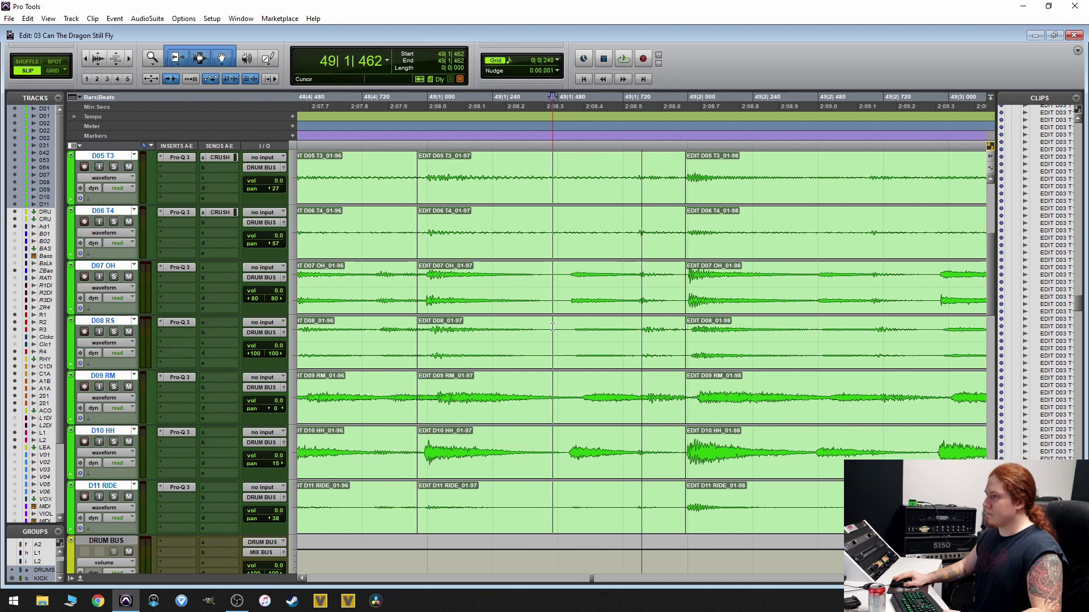
# - Slip the audio inside the new clip at 49|1|462 earlier until its kick lands on the 49|1|720 grid line
pyautogui.click(625, 354)
pyautogui.hotkey('ctrl', ']')
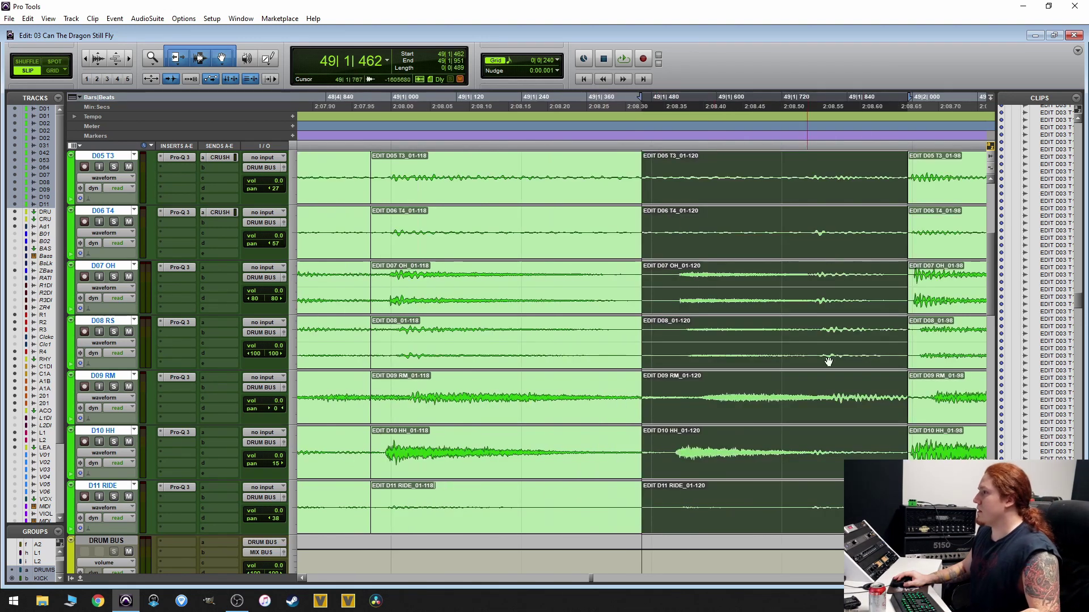
pyautogui.scroll(5, 864, 371)
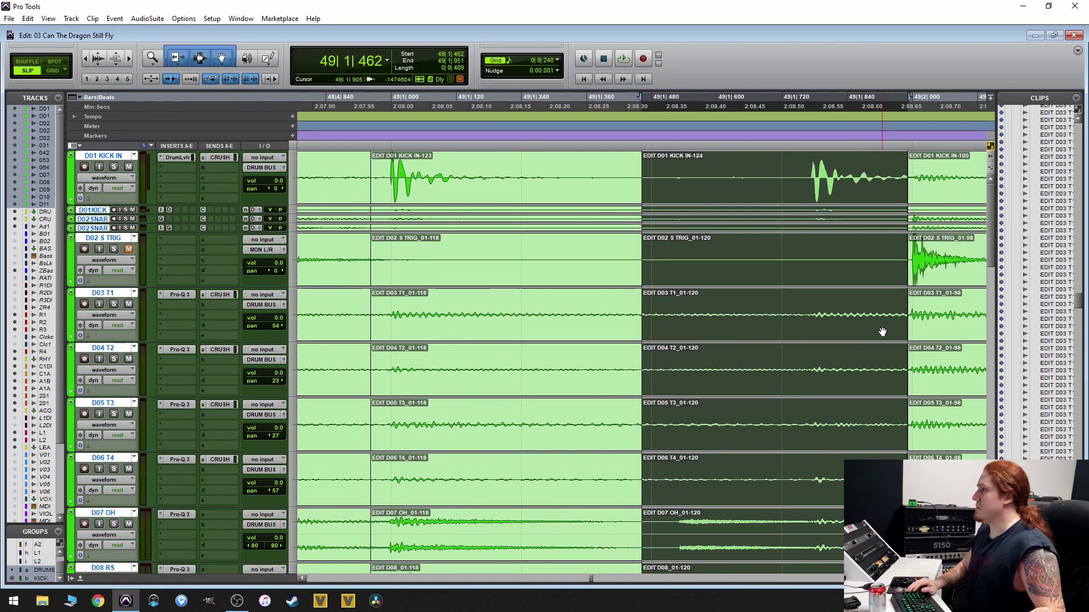
pyautogui.hotkey('ctrl', '-')
pyautogui.hotkey('ctrl', '-')
pyautogui.hotkey('ctrl', '-')
pyautogui.hotkey('ctrl', '-')
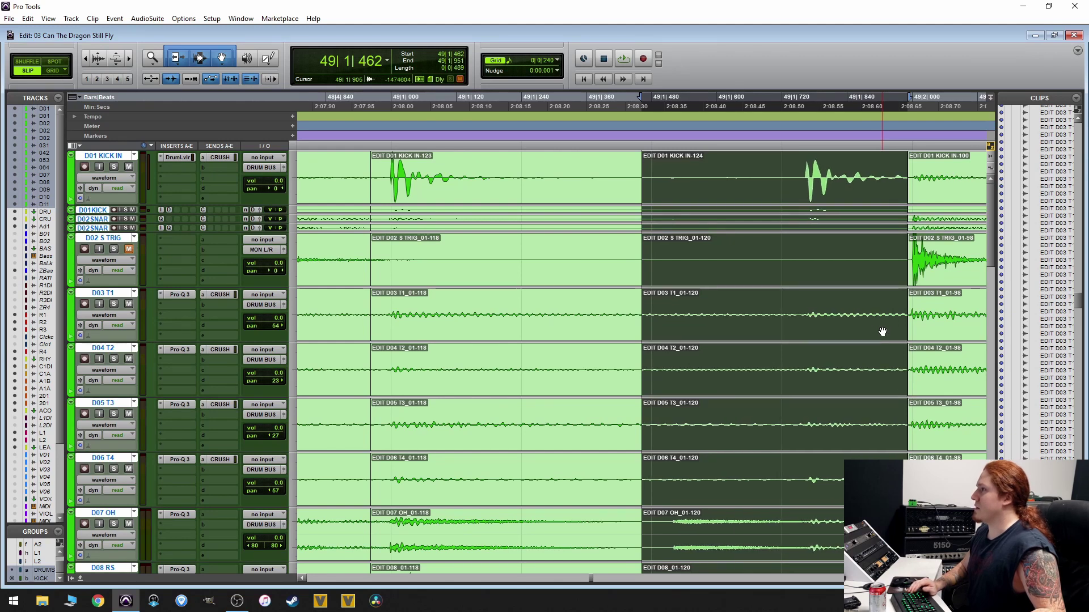
pyautogui.hotkey('ctrl', '-')
pyautogui.hotkey('ctrl', '-')
pyautogui.hotkey('ctrl', '-')
pyautogui.hotkey('ctrl', '-')
pyautogui.hotkey('ctrl', '-')
pyautogui.hotkey('ctrl', '-')
pyautogui.hotkey('ctrl', '-')
pyautogui.hotkey('ctrl', '-')
pyautogui.hotkey('ctrl', '-')
pyautogui.hotkey('ctrl', '-')
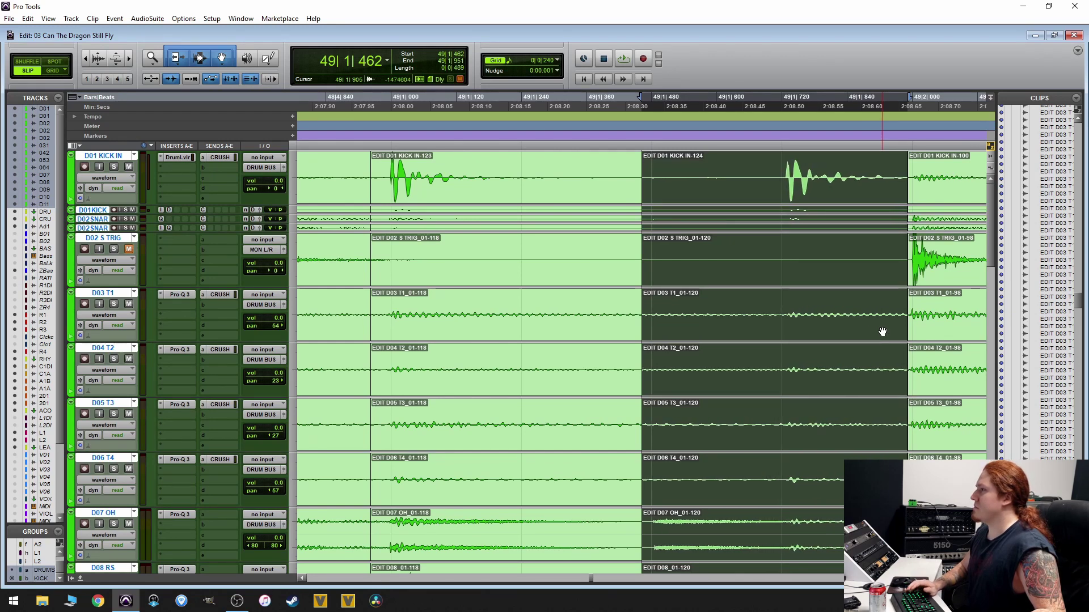
pyautogui.hotkey('ctrl', '-')
pyautogui.hotkey('ctrl', '-')
pyautogui.hotkey('ctrl', '-')
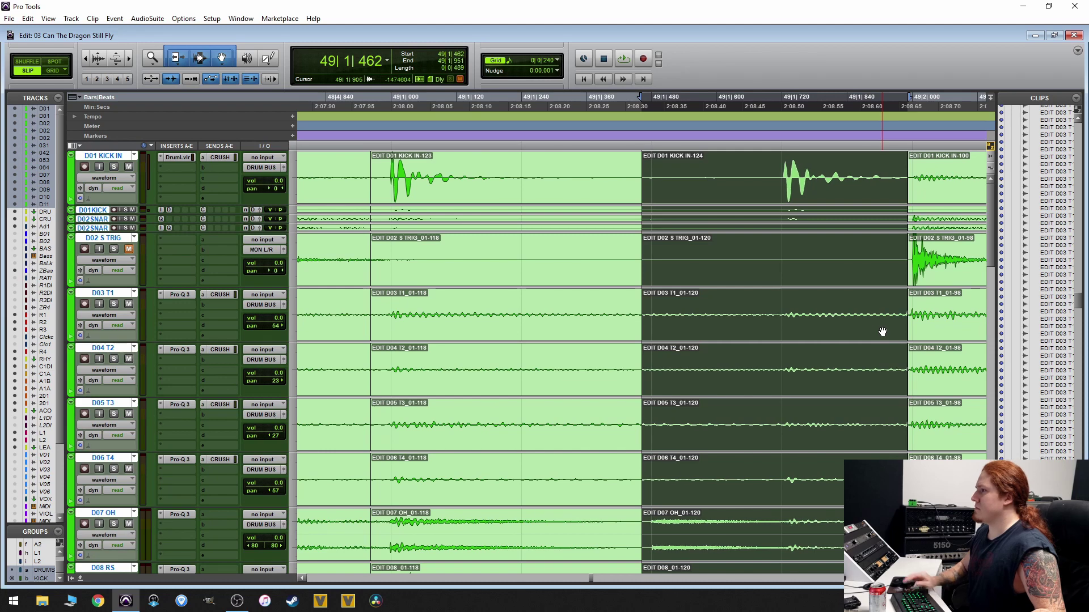
# - Move the start boundary of the slipped drum clip in bar 49 beat 1 to 49|1|460
pyautogui.scroll(-7, 882, 332)
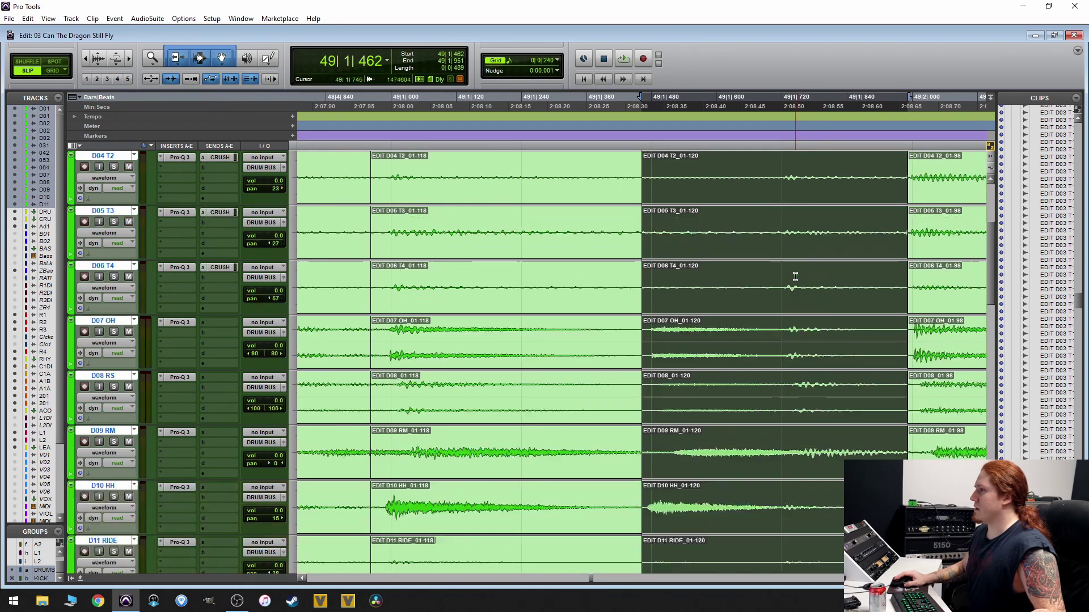
pyautogui.hotkey('ctrl', '-')
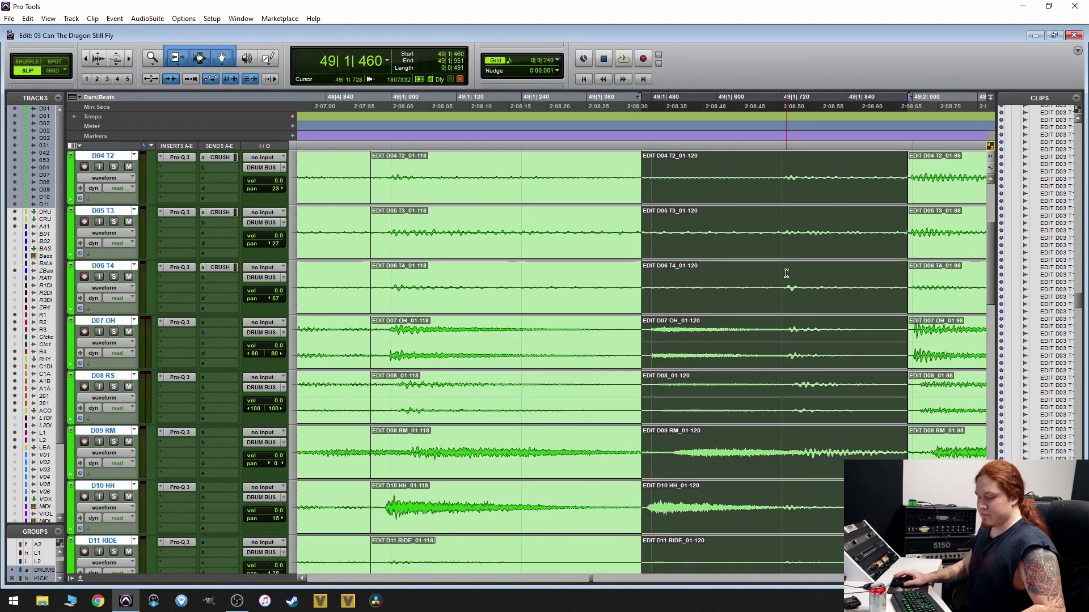
pyautogui.scroll(4, 812, 382)
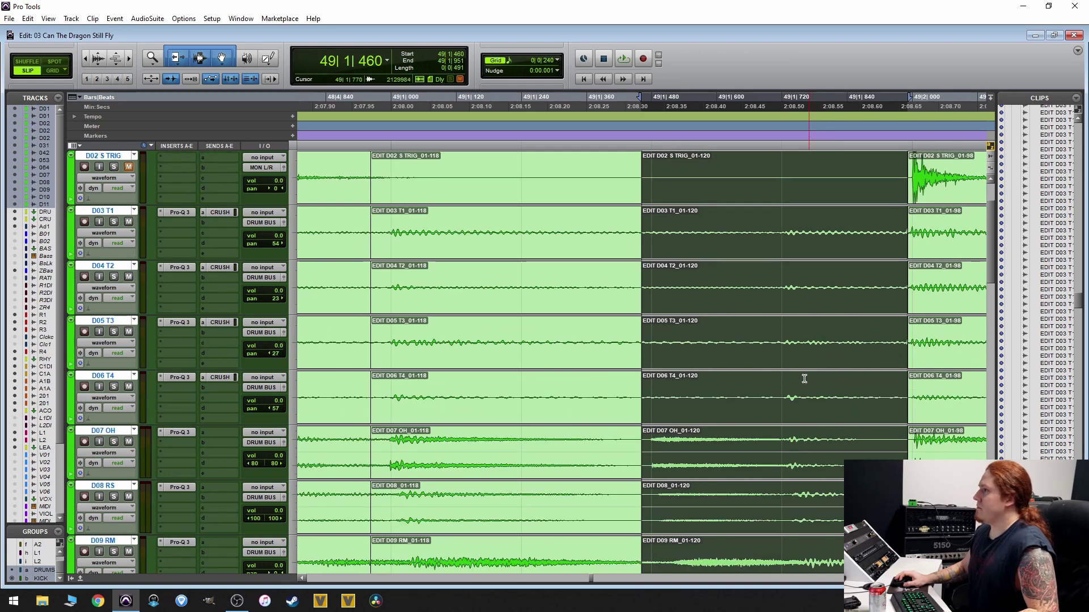
pyautogui.hotkey('ctrl', '[')
pyautogui.hotkey('ctrl', '[')
pyautogui.scroll(3, 789, 317)
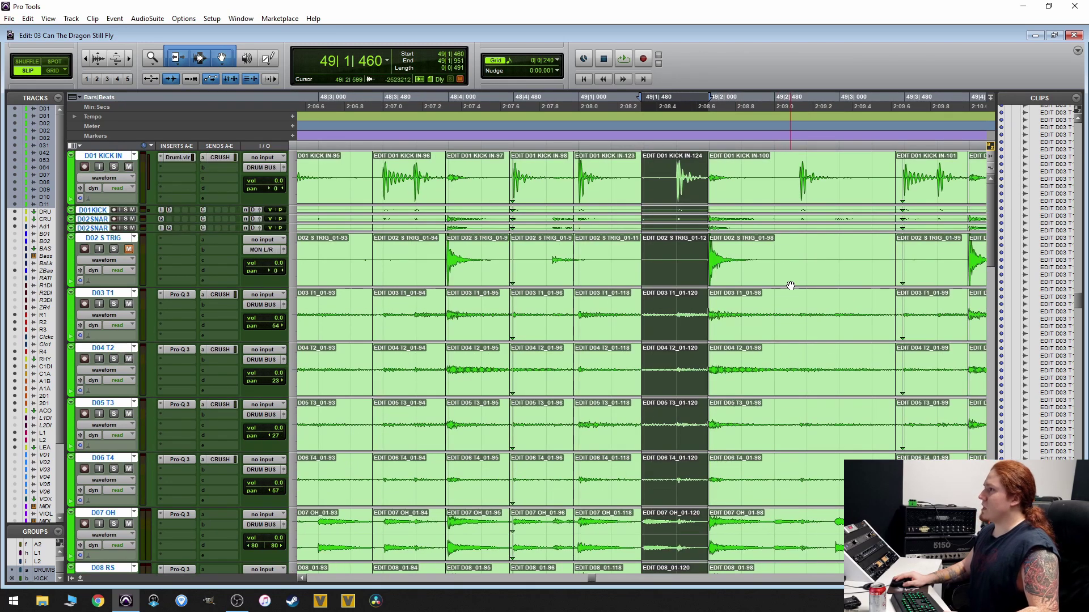
# - Move the drum clip boundary ahead of the 49|2 snare hit earlier to 49|1|944
pyautogui.click(791, 285)
pyautogui.hotkey('ctrl', ']')
pyautogui.hotkey('ctrl', ']')
pyautogui.hotkey('ctrl', ']')
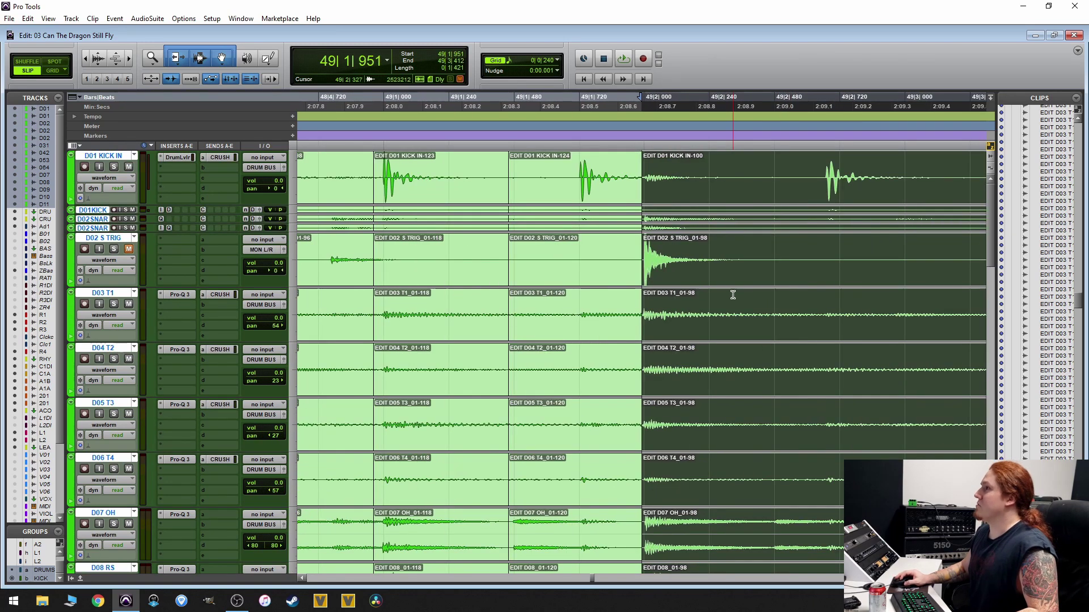
pyautogui.scroll(-3, 742, 292)
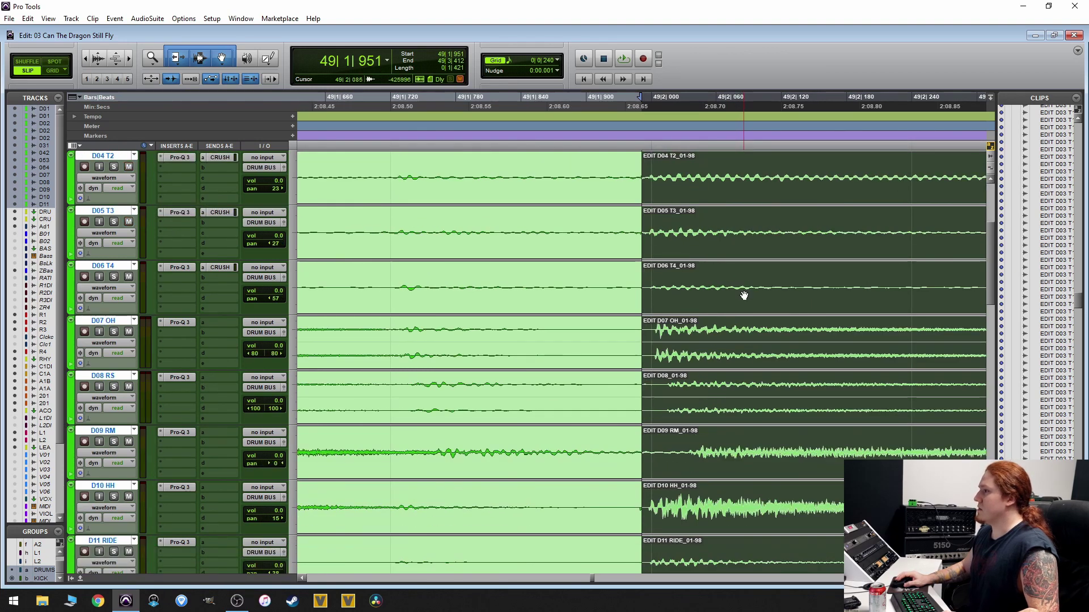
pyautogui.scroll(-3, 692, 360)
pyautogui.scroll(2, 671, 367)
pyautogui.moveTo(649, 343); pyautogui.dragTo(634, 341)
pyautogui.scroll(4, 710, 313)
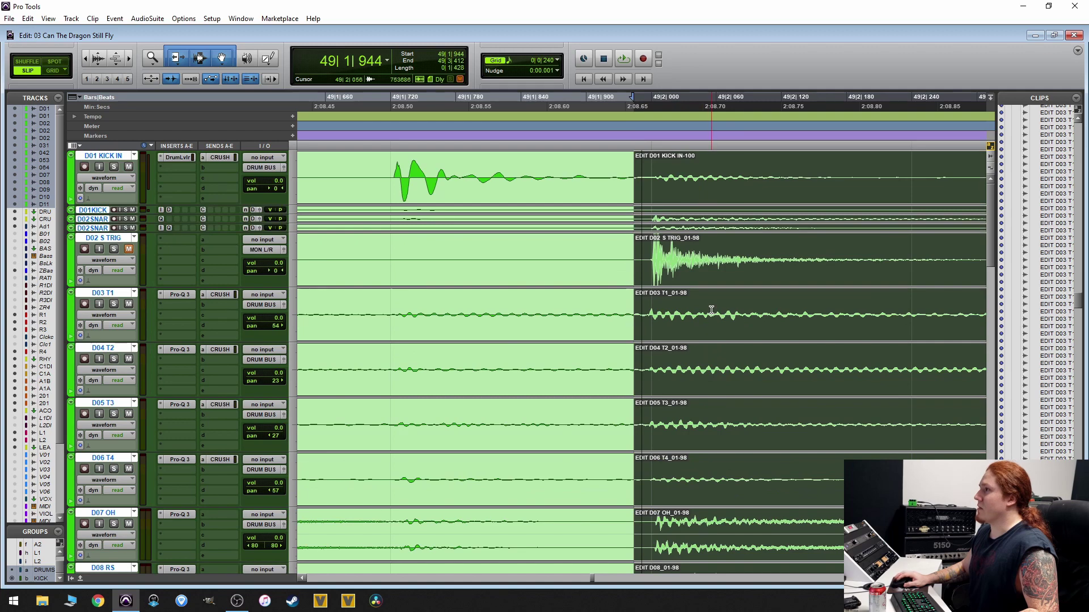
# - Adjust the drum clip boundary ahead of the 49|4 snare hit to 49|3|943
pyautogui.hotkey('ctrl', '[')
pyautogui.hotkey('ctrl', '[')
pyautogui.hotkey('ctrl', '[')
pyautogui.hotkey('ctrl', '[')
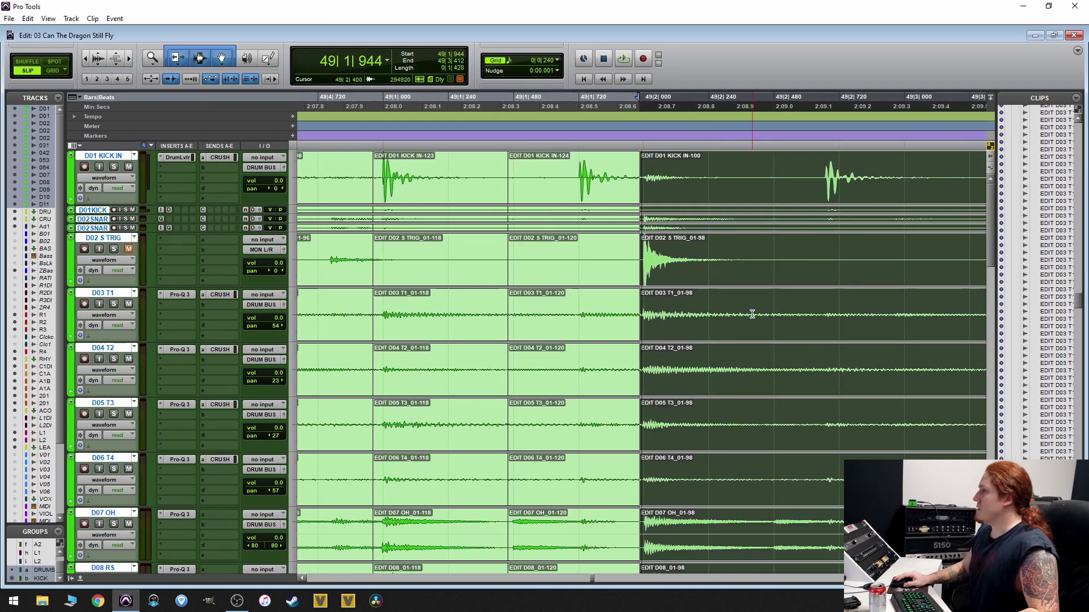
pyautogui.click(749, 486)
pyautogui.hotkey('ctrl', ']')
pyautogui.hotkey('ctrl', ']')
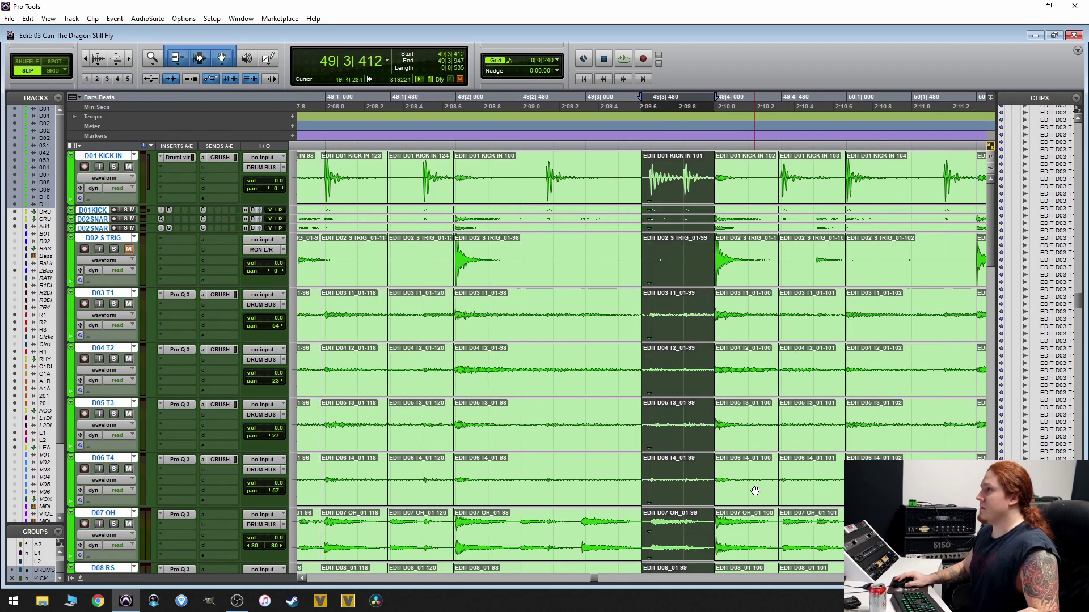
pyautogui.scroll(-1, 753, 480)
pyautogui.scroll(1, 623, 465)
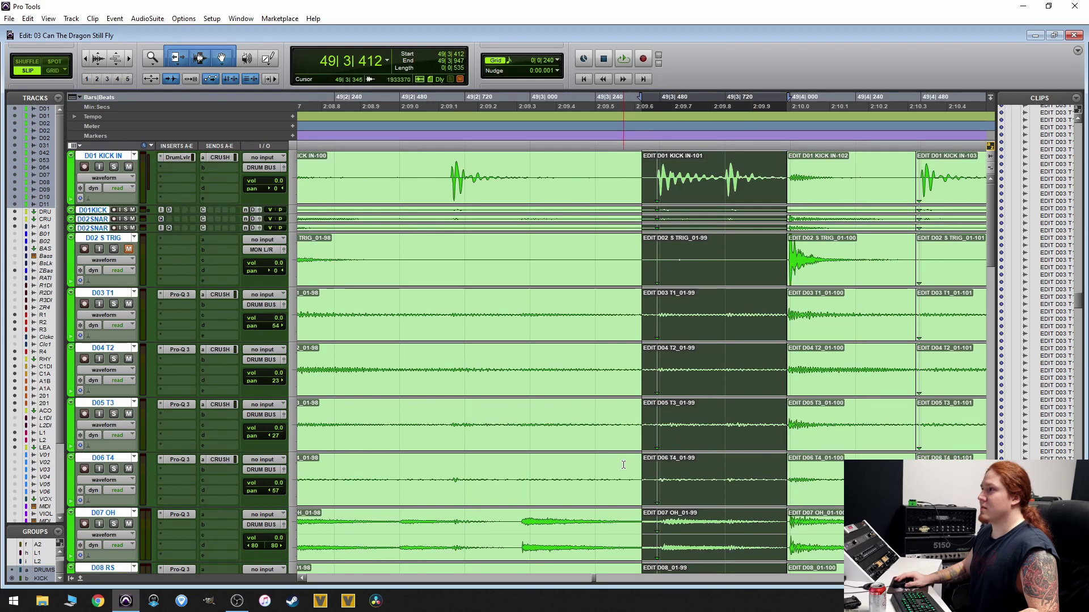
pyautogui.hscroll(3, 711, 442)
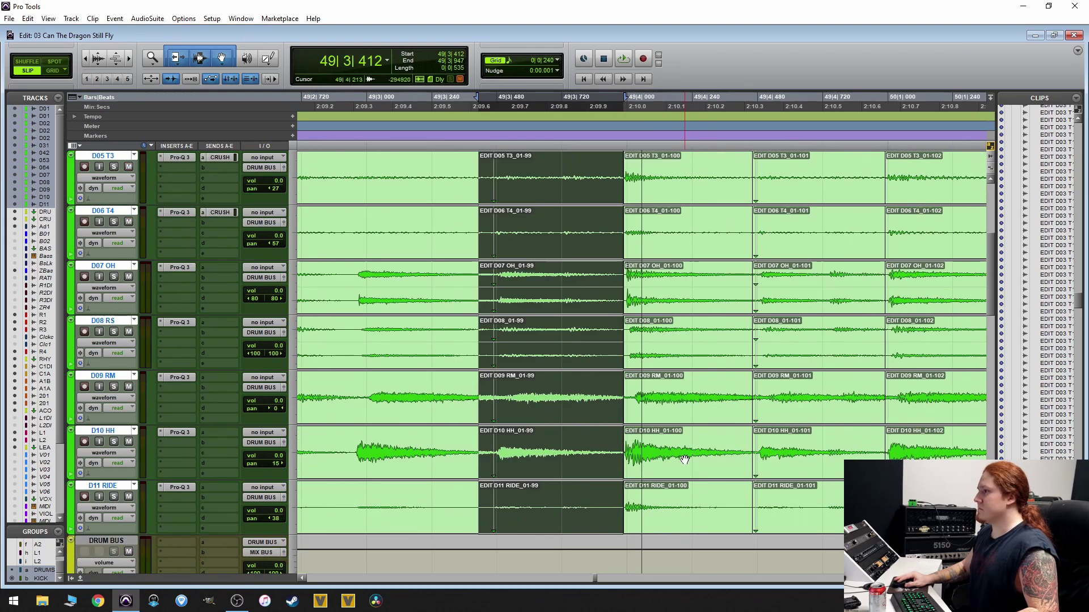
pyautogui.click(712, 446)
# - Examine the drum clip boundaries through the bar 50 fill leading into Pre Chorus 2
pyautogui.scroll(-1, 721, 459)
pyautogui.hscroll(5, 725, 467)
pyautogui.scroll(-1, 725, 467)
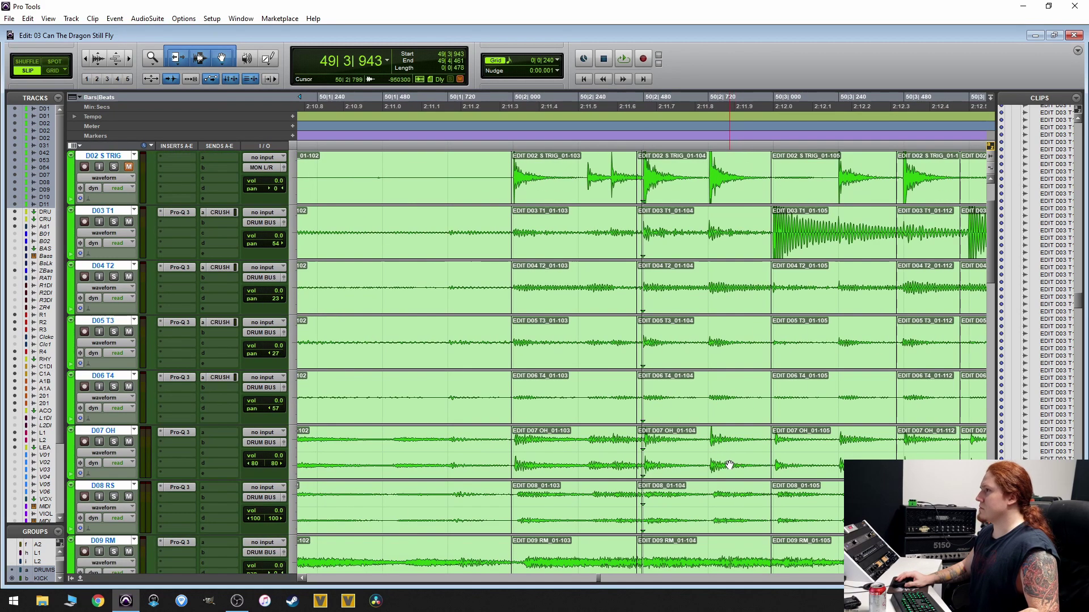
pyautogui.hscroll(6, 720, 476)
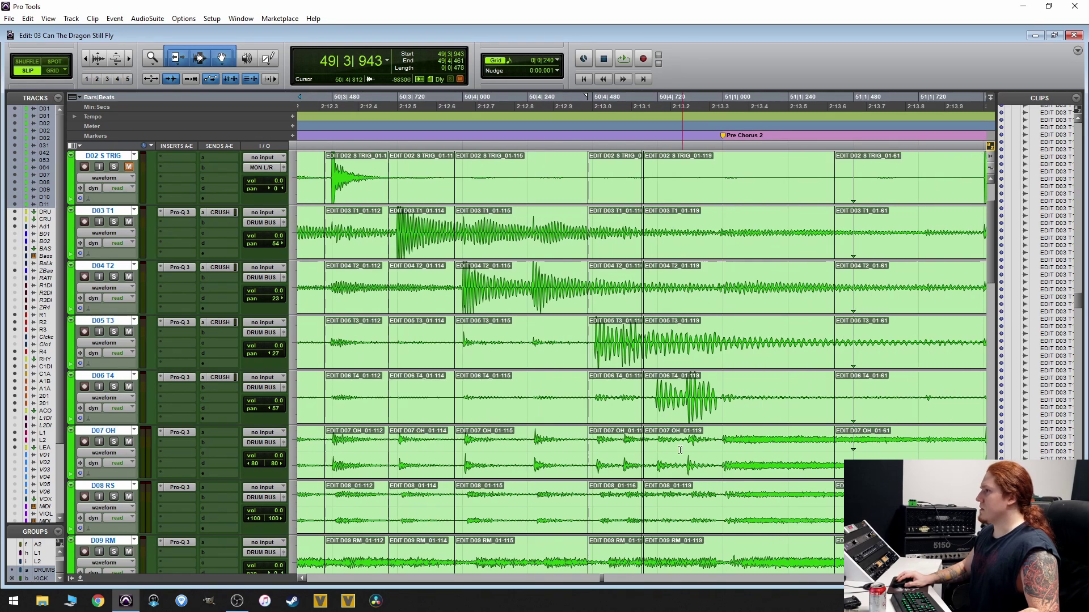
pyautogui.click(680, 450)
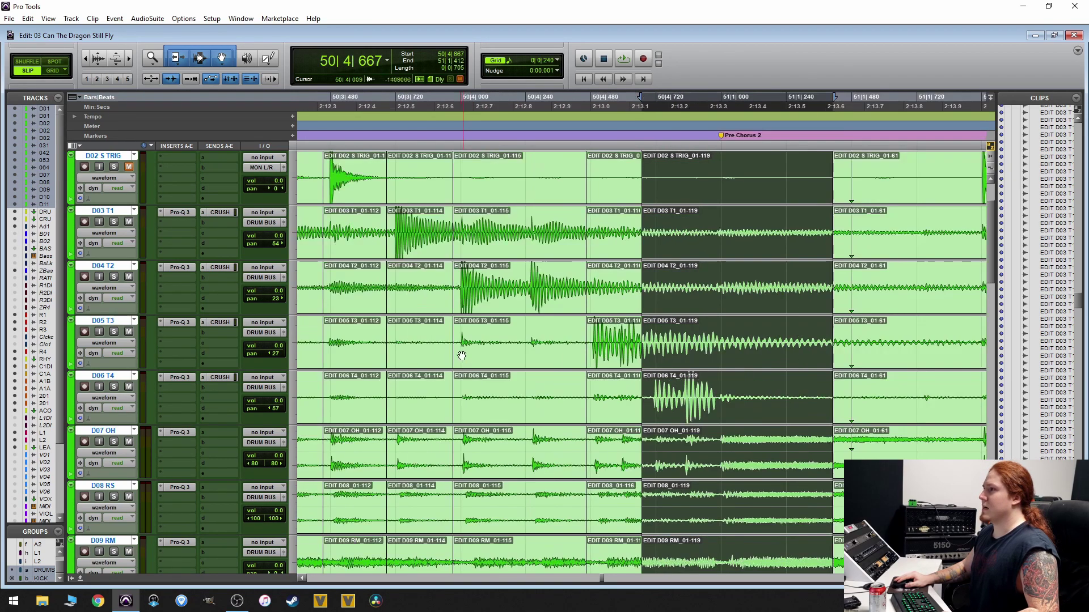
pyautogui.press('r')
pyautogui.press('r')
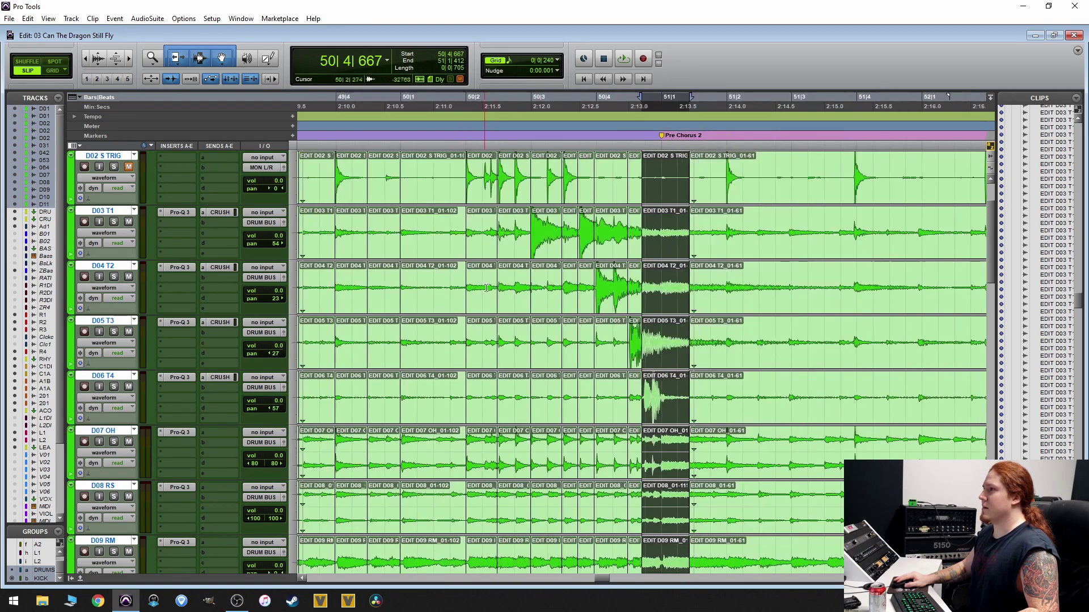
# - Move the drum clip boundary ahead of the 50|3|480 snare hit slightly later to 50|3|455
pyautogui.click(541, 253)
pyautogui.scroll(1, 542, 253)
pyautogui.press('t')
pyautogui.press('t')
pyautogui.press('t')
pyautogui.press('t')
pyautogui.press('t')
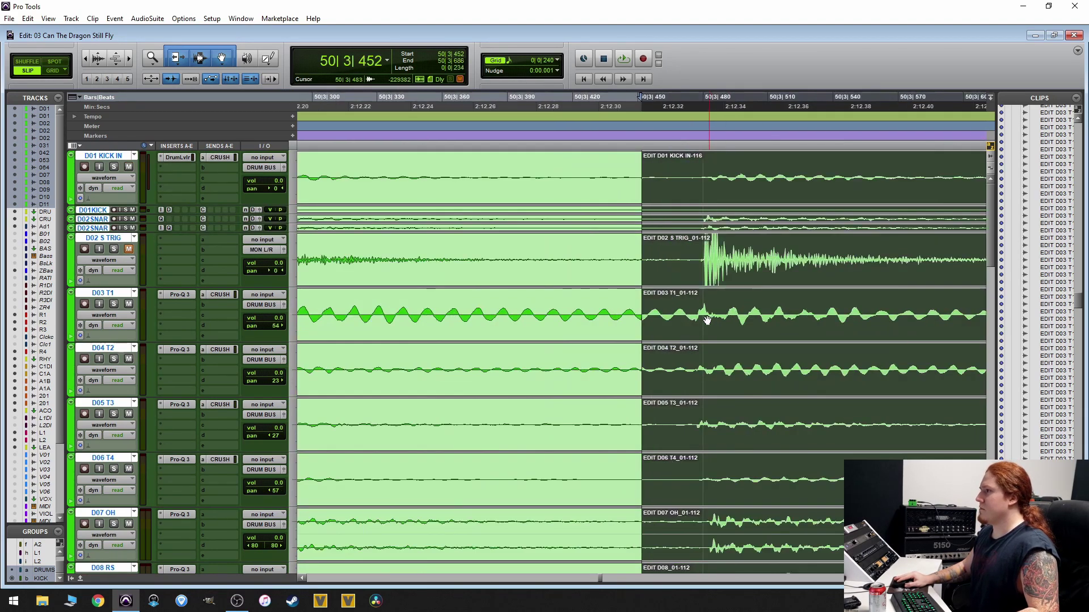
pyautogui.press('Right')
pyautogui.press('t')
# - Adjust the boundaries ahead of the tom hits at 50|3|720, 50|4 and 50|4|480 to 50|3|695, 50|3|939 and 50|4|465
pyautogui.moveTo(433, 278); pyautogui.dragTo(491, 278)
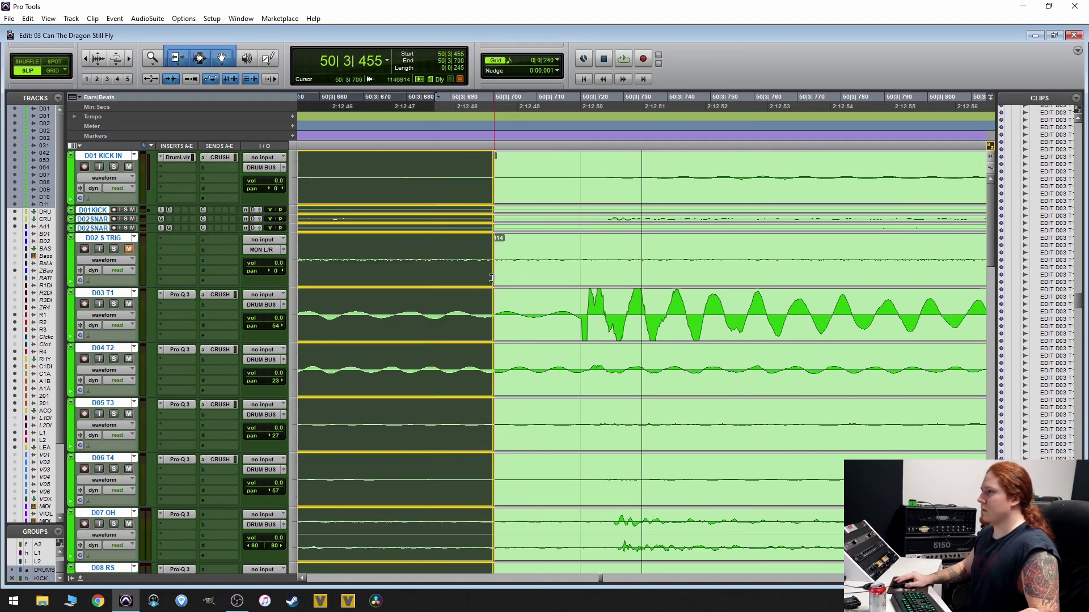
pyautogui.hotkey('ctrl', 'd')
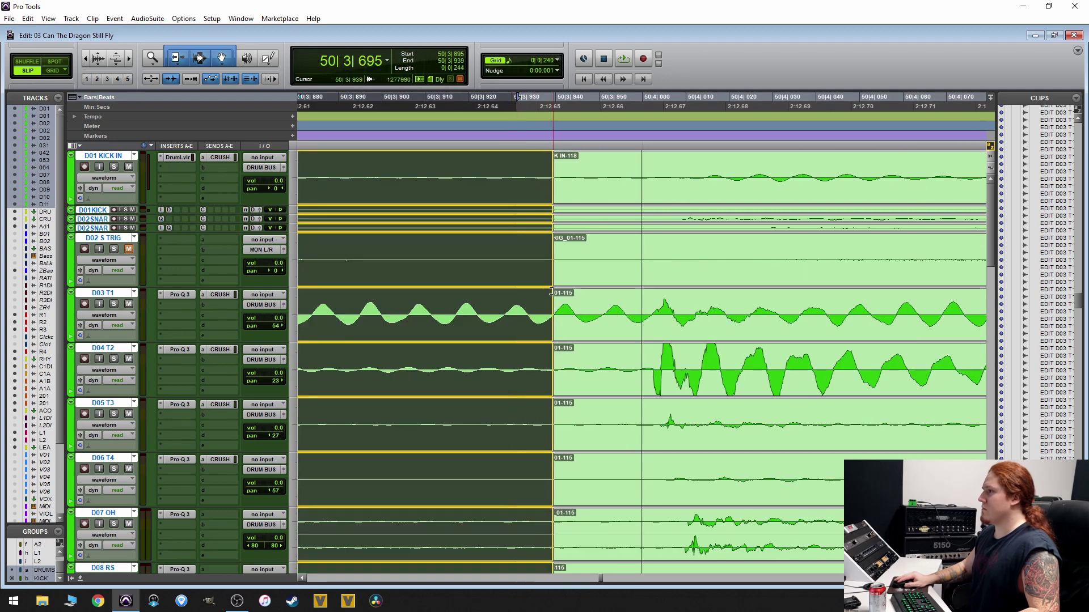
pyautogui.hscroll(10, 551, 292)
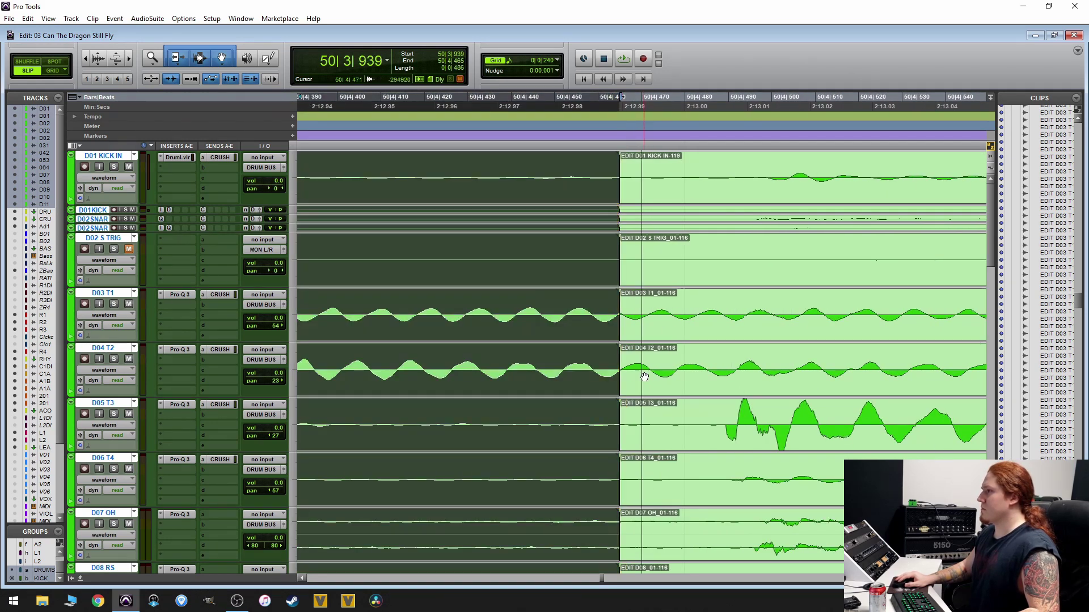
# - Move the drum clip boundary ahead of the D06 T4 hits in bar 50 beat 4 to 50|4|676
pyautogui.scroll(-1, 644, 377)
pyautogui.hscroll(3, 644, 378)
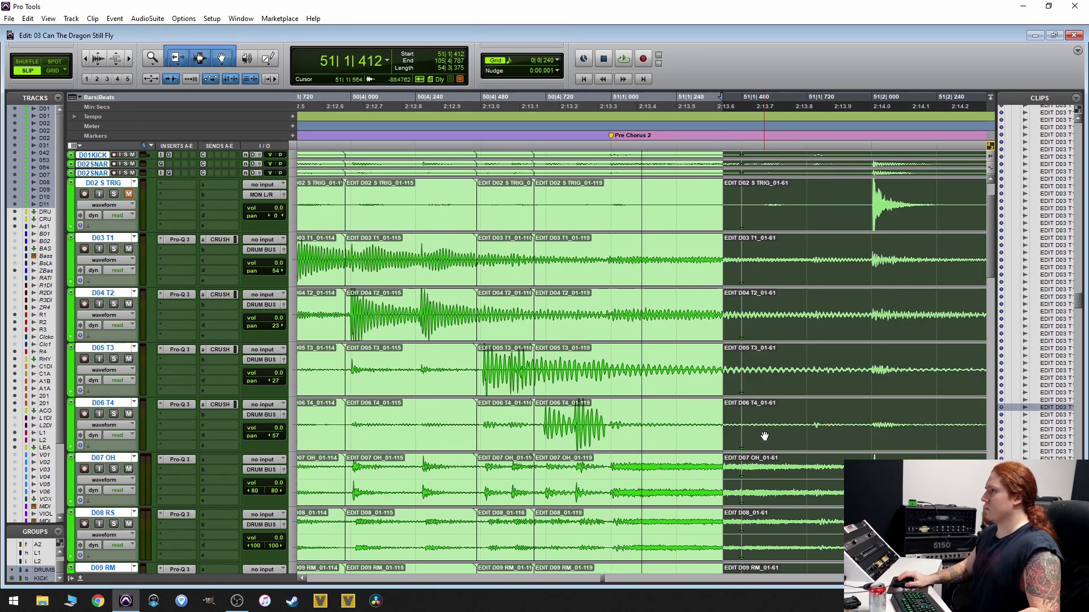
pyautogui.scroll(1, 648, 487)
pyautogui.click(648, 487)
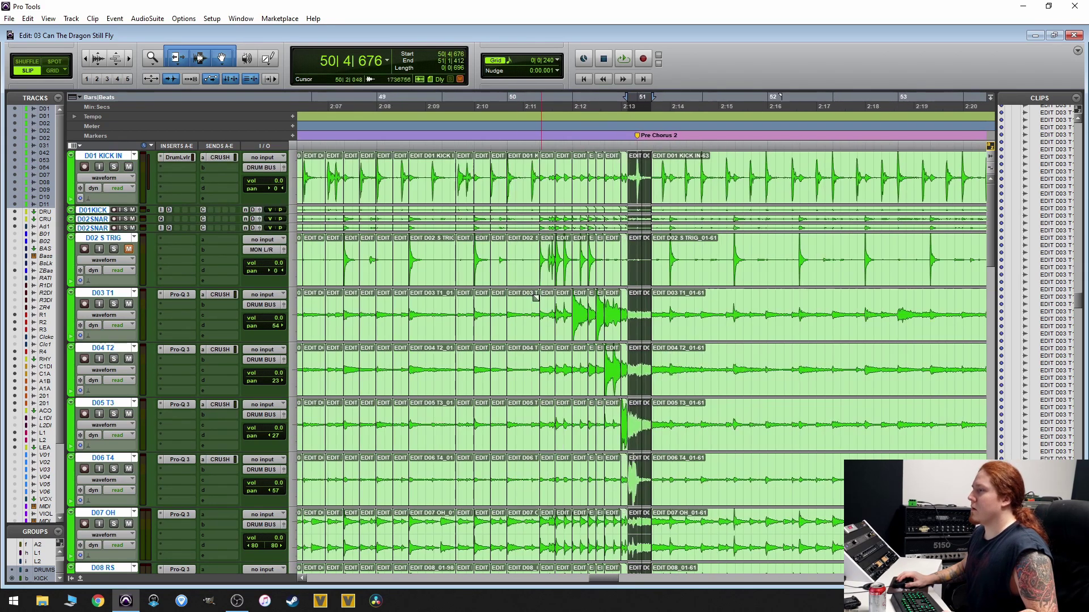
# - Play back the Verse 2 drums from 42|4|536 into bar 47 to check the tightened edits
pyautogui.click(507, 129)
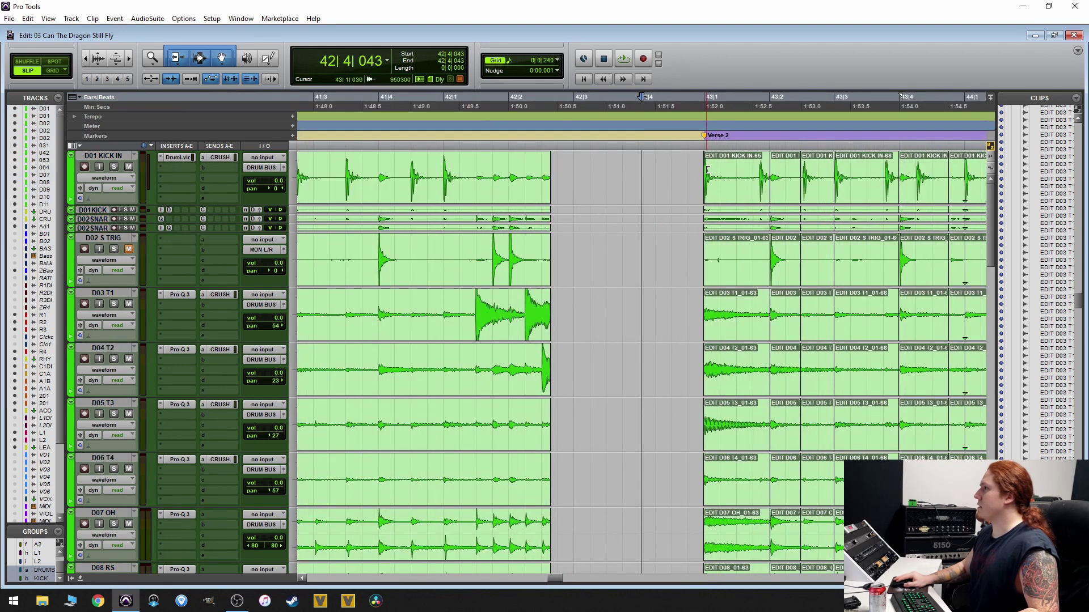
pyautogui.click(677, 205)
pyautogui.hscroll(2, 590, 205)
pyautogui.press('space')
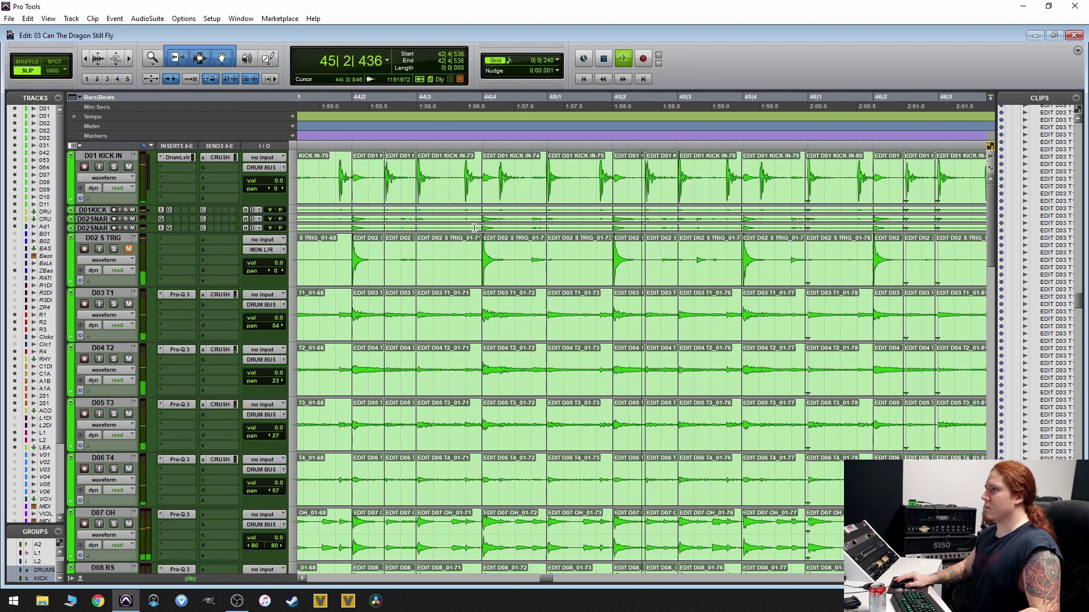
pyautogui.hotkey('ctrl', ']')
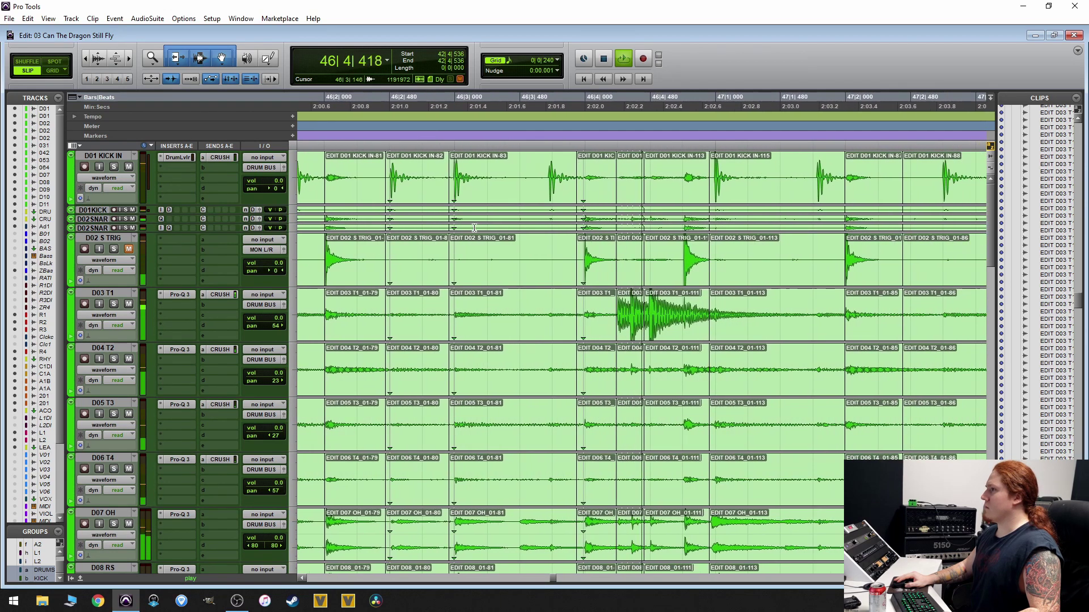
pyautogui.hotkey('ctrl', '[')
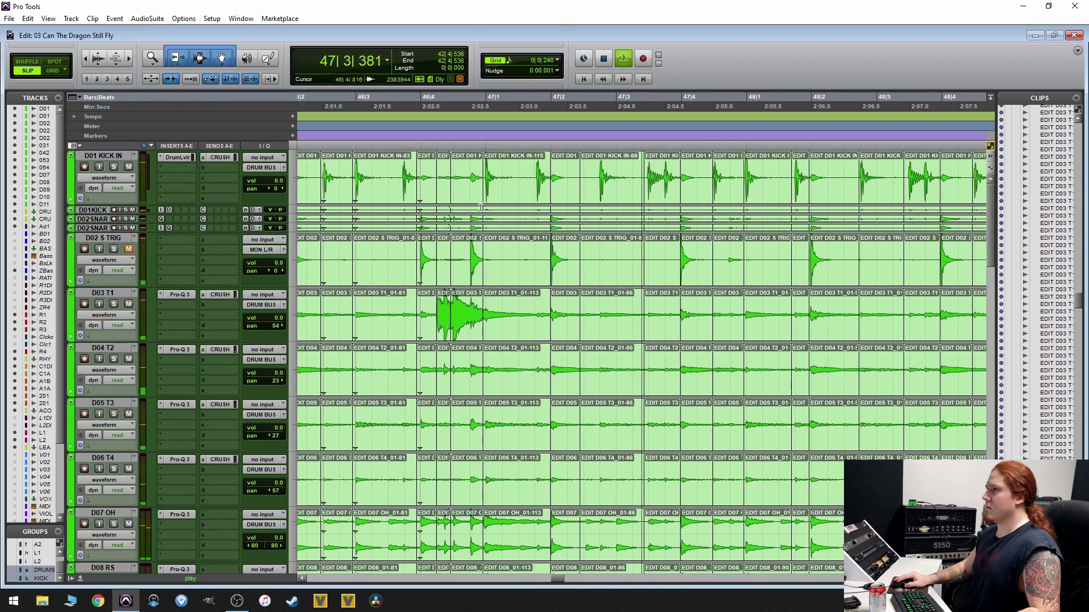
pyautogui.press('space')
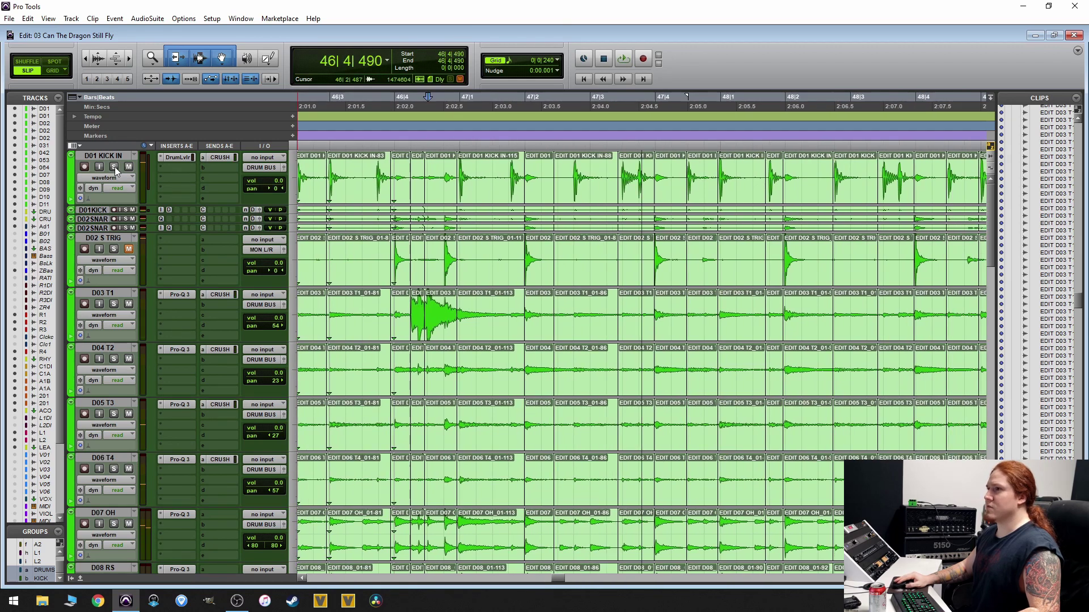
# - Solo the drum tracks and listen from 46|4|490 across the start of bar 47
pyautogui.click(115, 168)
pyautogui.press('space')
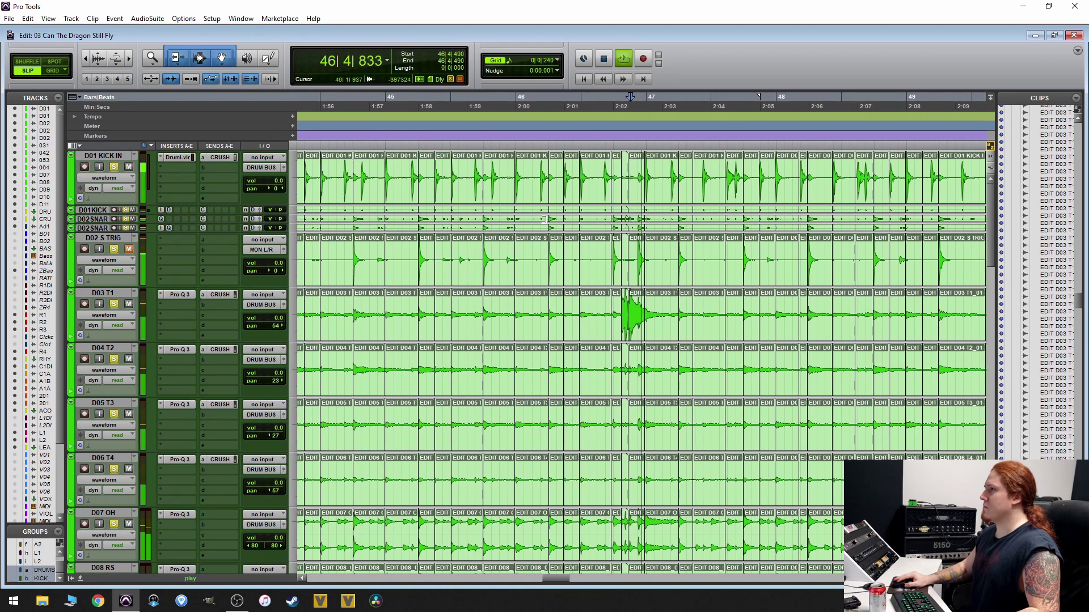
pyautogui.press('space')
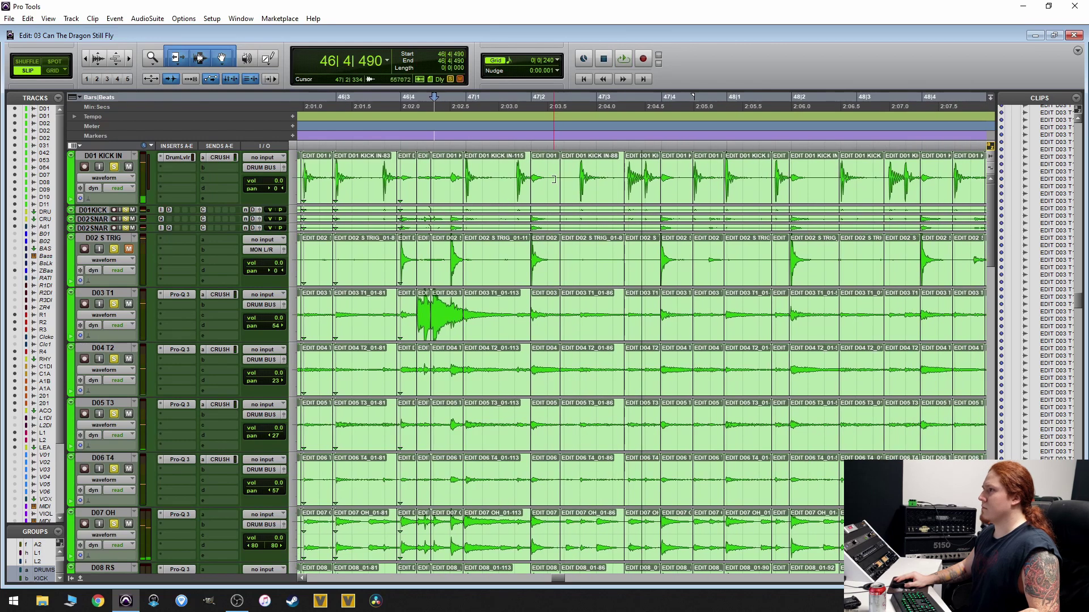
# - Move the drum clip boundary ahead of the D07 OH hit near 47|2|480 later, and separate the drums from 47|2|428 to 47|2|527
pyautogui.click(587, 189)
pyautogui.hotkey('ctrl', ']')
pyautogui.hotkey('ctrl', ']')
pyautogui.hotkey('ctrl', ']')
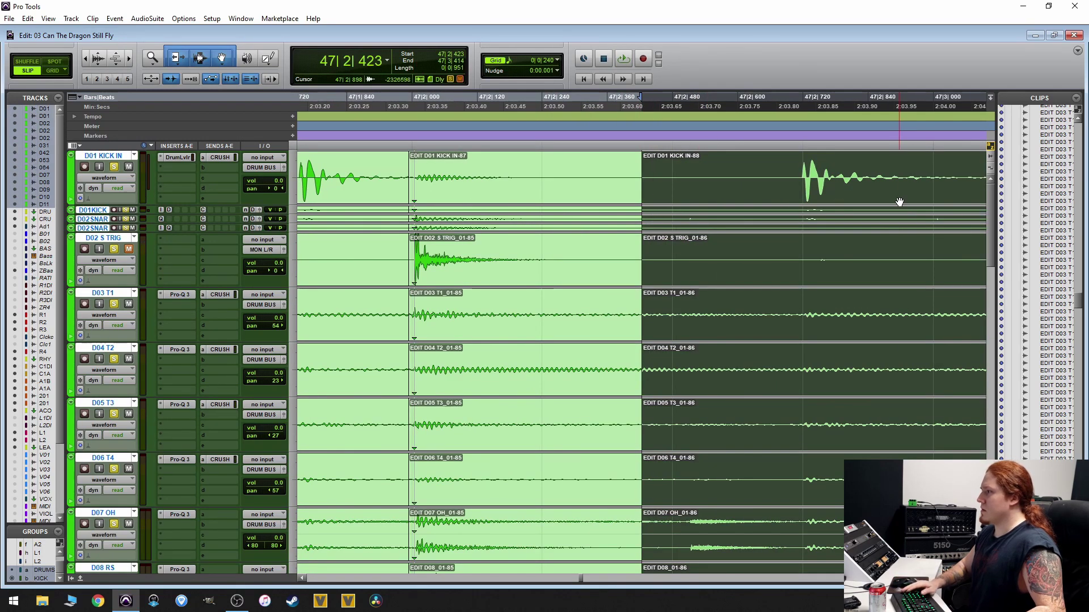
pyautogui.hotkey('ctrl', '[')
pyautogui.hotkey('ctrl', '[')
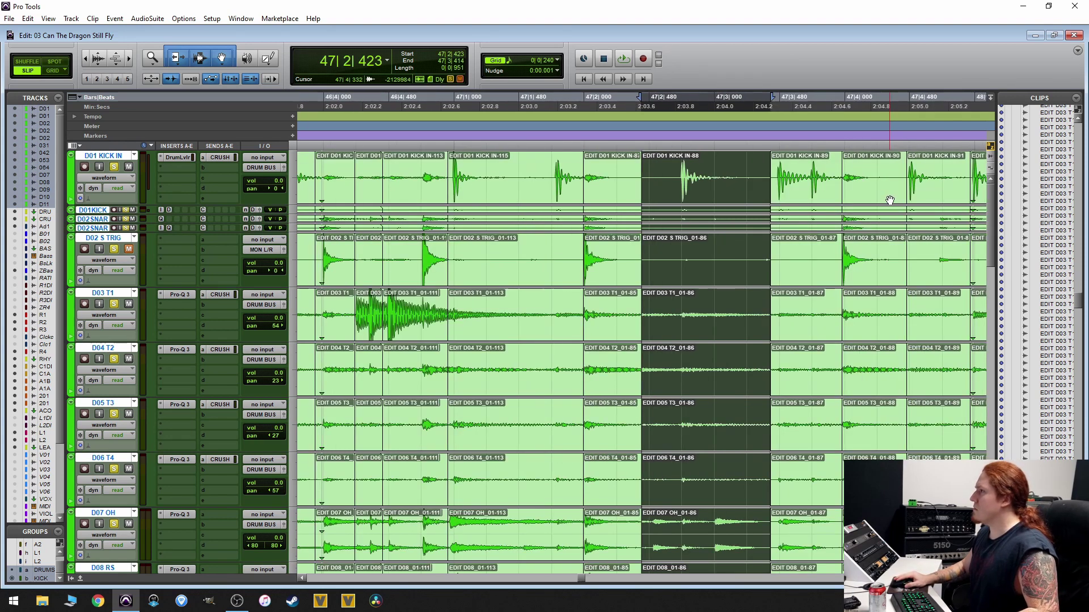
pyautogui.hotkey('ctrl', ']')
pyautogui.hotkey('ctrl', ']')
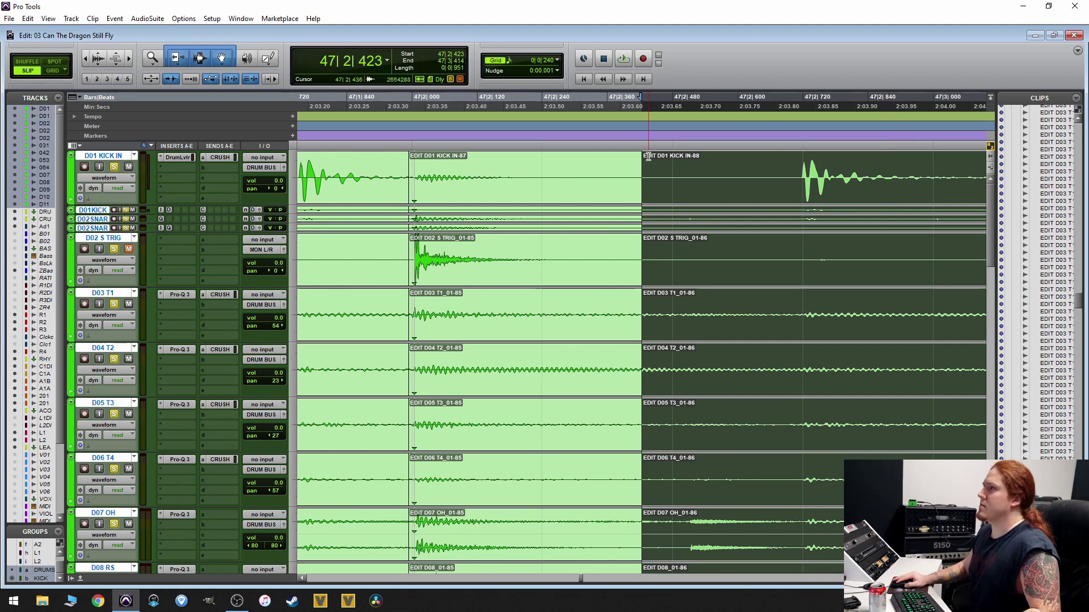
pyautogui.moveTo(648, 179); pyautogui.dragTo(697, 160)
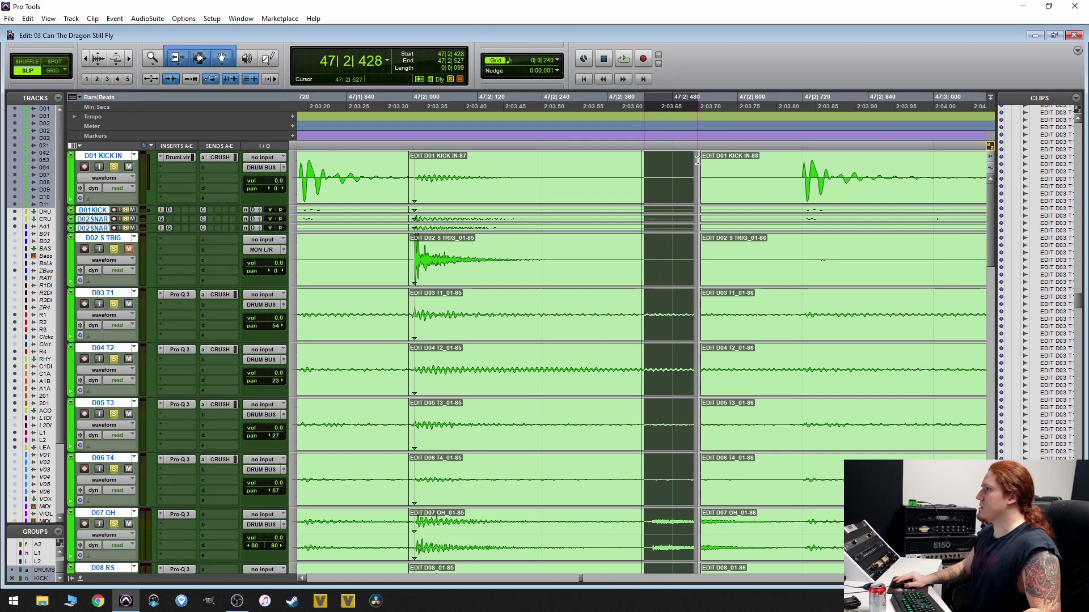
pyautogui.hotkey('ctrl', 'e')
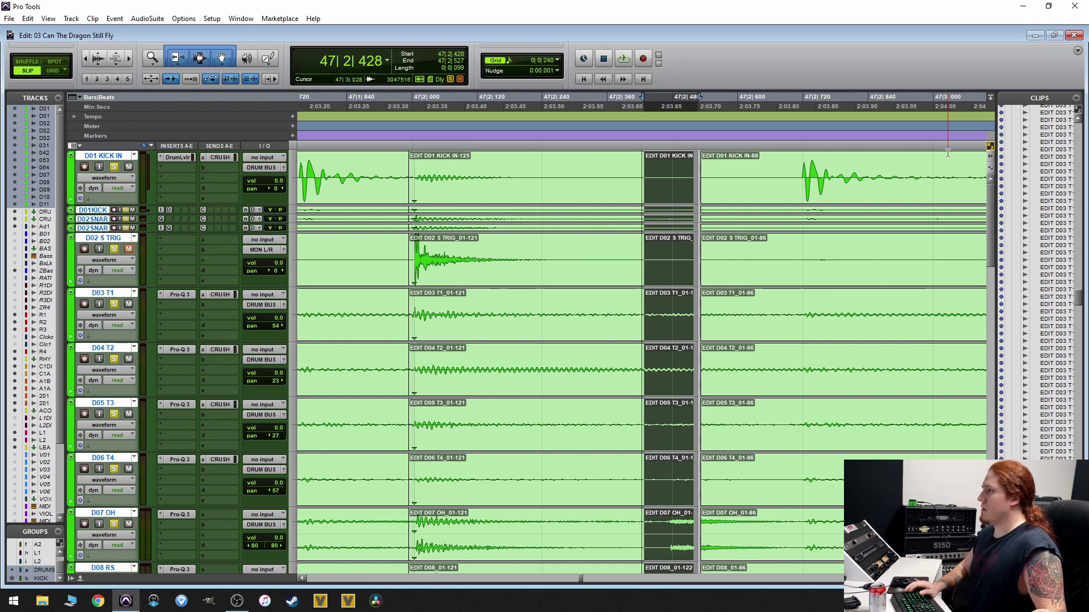
# - Align the separated overhead hit with 47|2|480 and extend its drum clip to run from 47|2|413 to 47|2|675
pyautogui.hotkey('alt', '-')
pyautogui.hotkey('alt', '-')
pyautogui.hotkey('alt', '-')
pyautogui.hotkey('alt', '-')
pyautogui.hotkey('alt', '-')
pyautogui.hotkey('alt', '-')
pyautogui.hotkey('alt', '-')
pyautogui.hotkey('alt', '-')
pyautogui.hotkey('alt', '-')
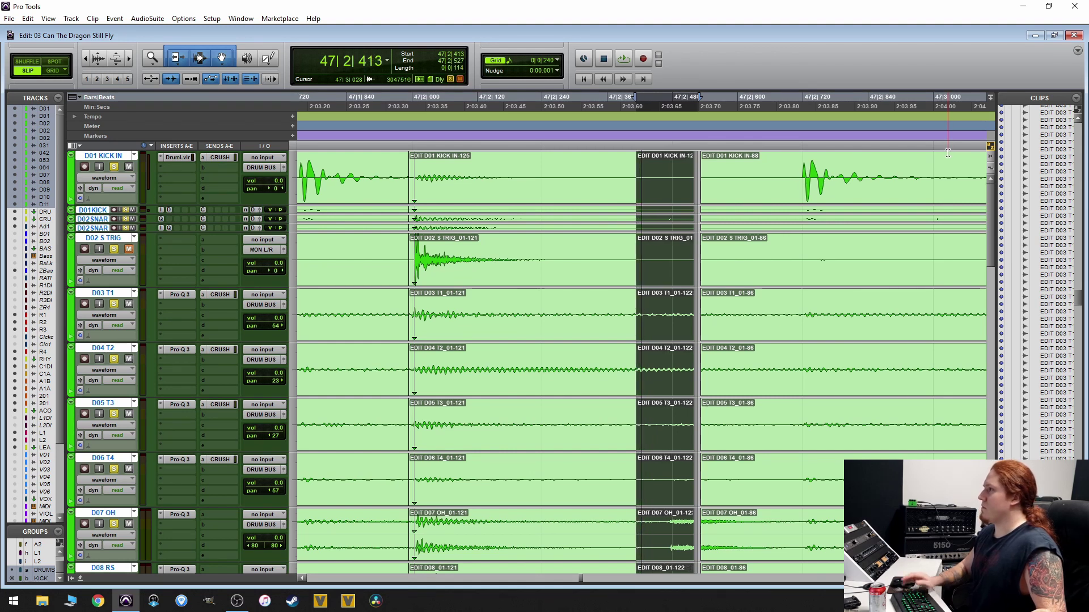
pyautogui.moveTo(695, 183); pyautogui.dragTo(776, 172)
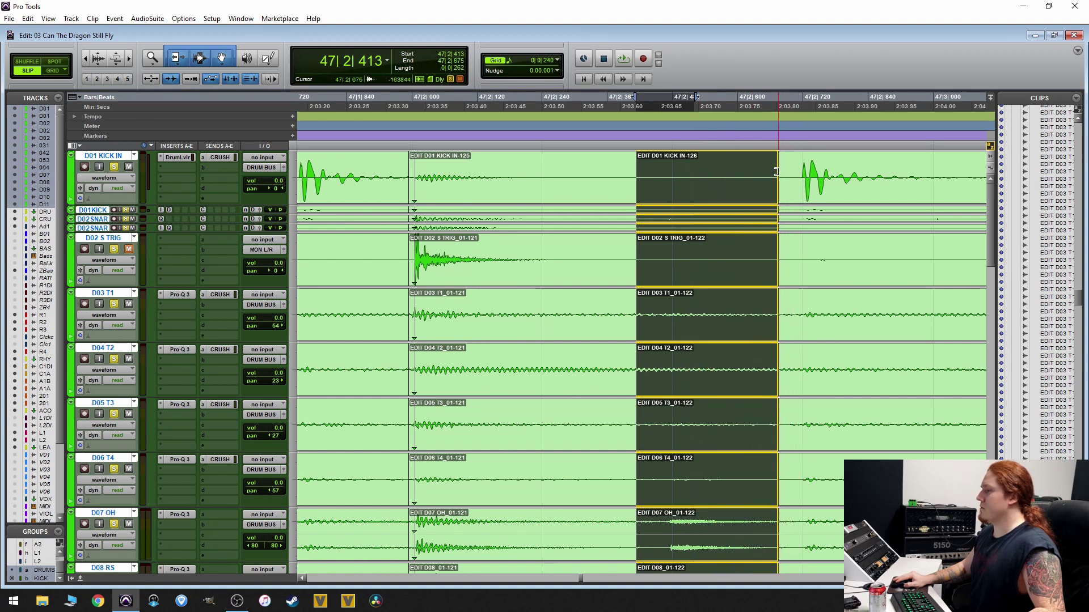
pyautogui.hotkey('ctrl', '[')
pyautogui.hotkey('ctrl', '[')
pyautogui.hotkey('ctrl', '[')
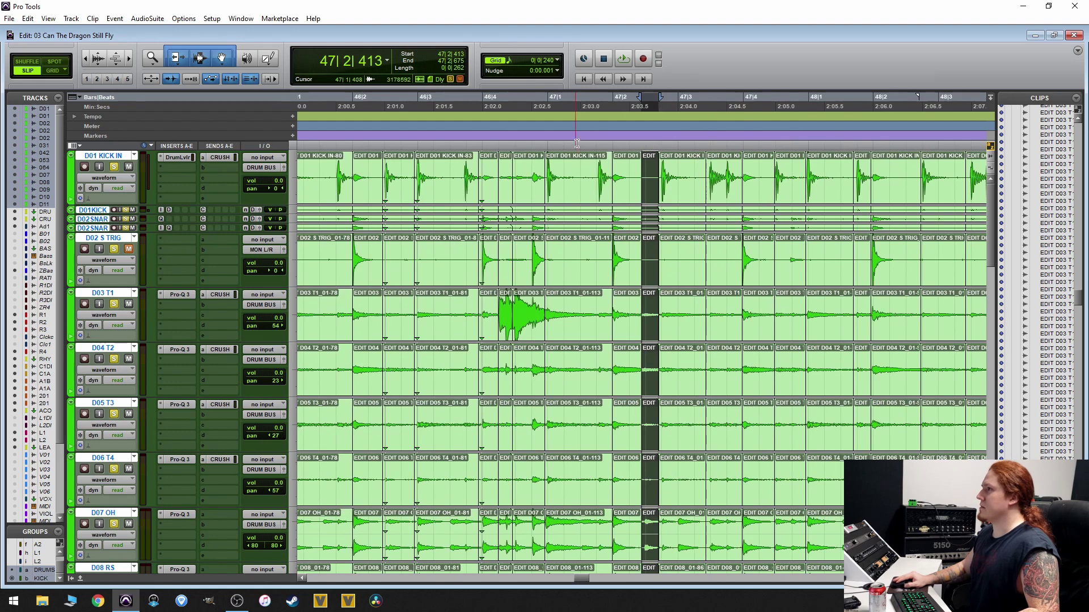
# - Examine the drum clip boundary ahead of the snare hit at bar 47 beat 2
pyautogui.click(629, 188)
pyautogui.hotkey('ctrl', ']')
pyautogui.hotkey('ctrl', ']')
pyautogui.hotkey('ctrl', ']')
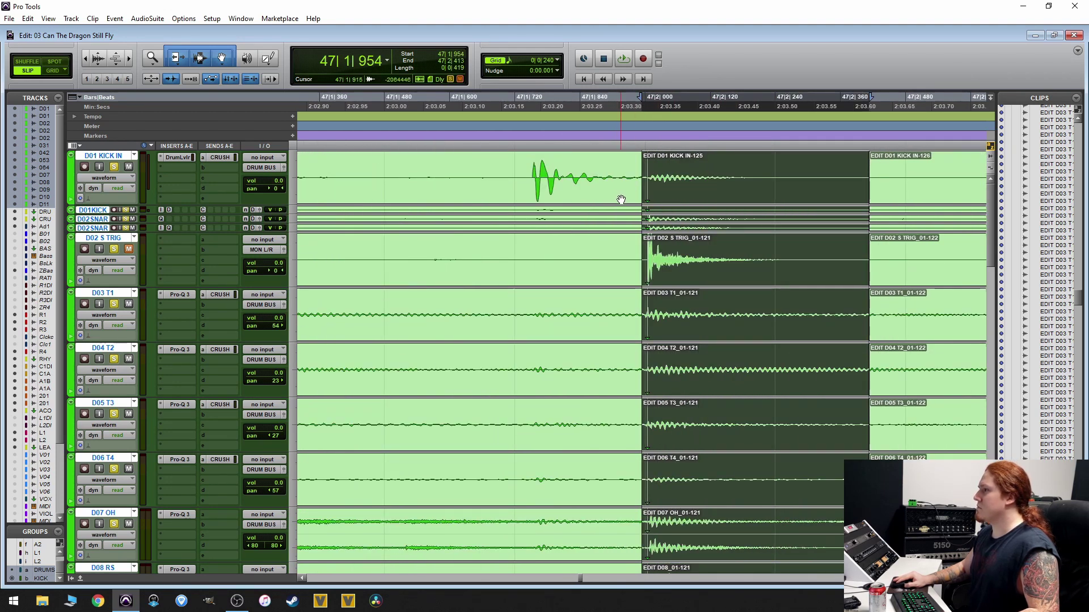
pyautogui.hotkey('ctrl', '[')
pyautogui.hotkey('ctrl', '[')
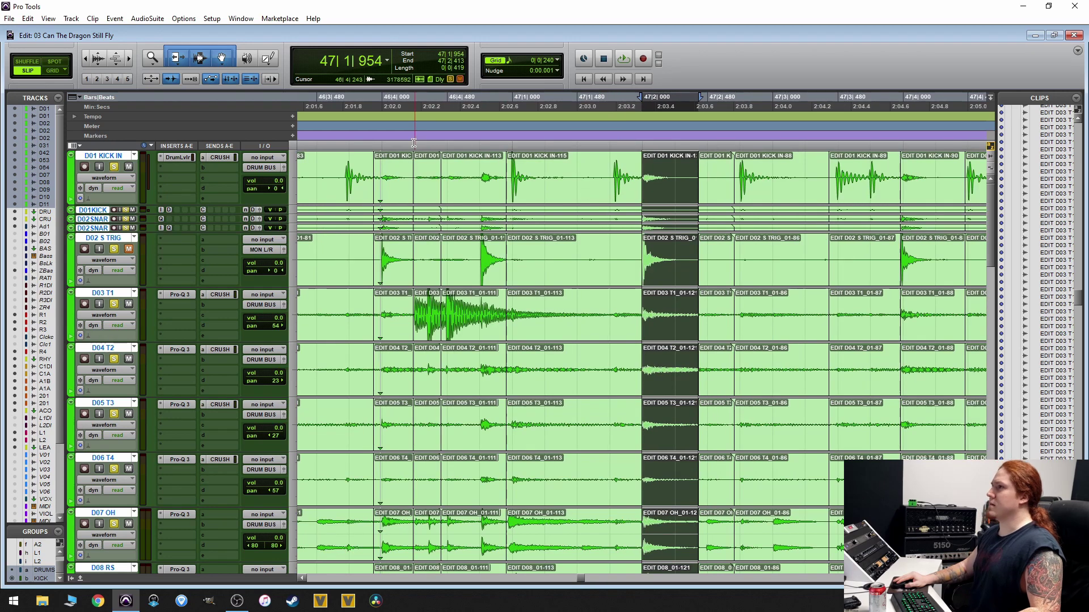
# - Play back the soloed drums from 46|3|635 through the bar 50 fill into Pre Chorus 2
pyautogui.click(337, 129)
pyautogui.press('space')
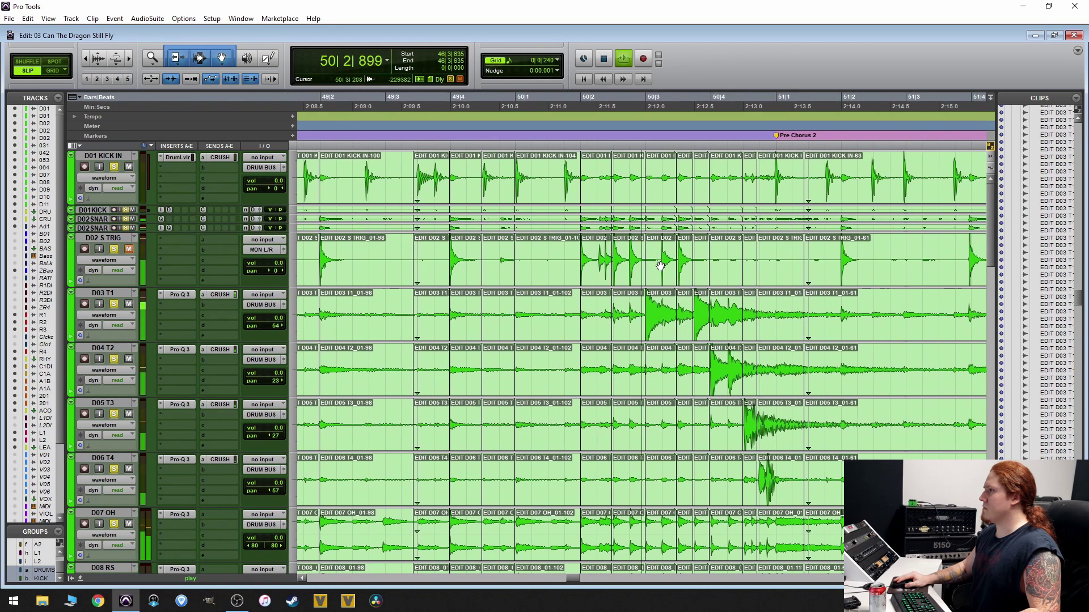
pyautogui.press('r')
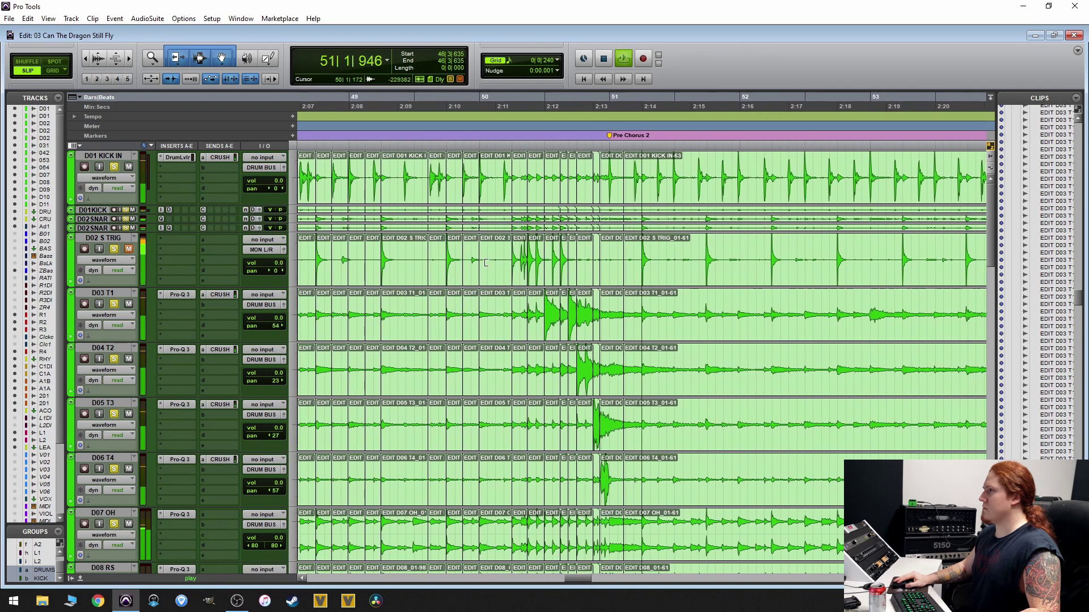
pyautogui.press('space')
# - Unsolo the drum tracks and play the full mix from 46|3|635, rechecking the bar 47 edit
pyautogui.click(112, 170)
pyautogui.press('space')
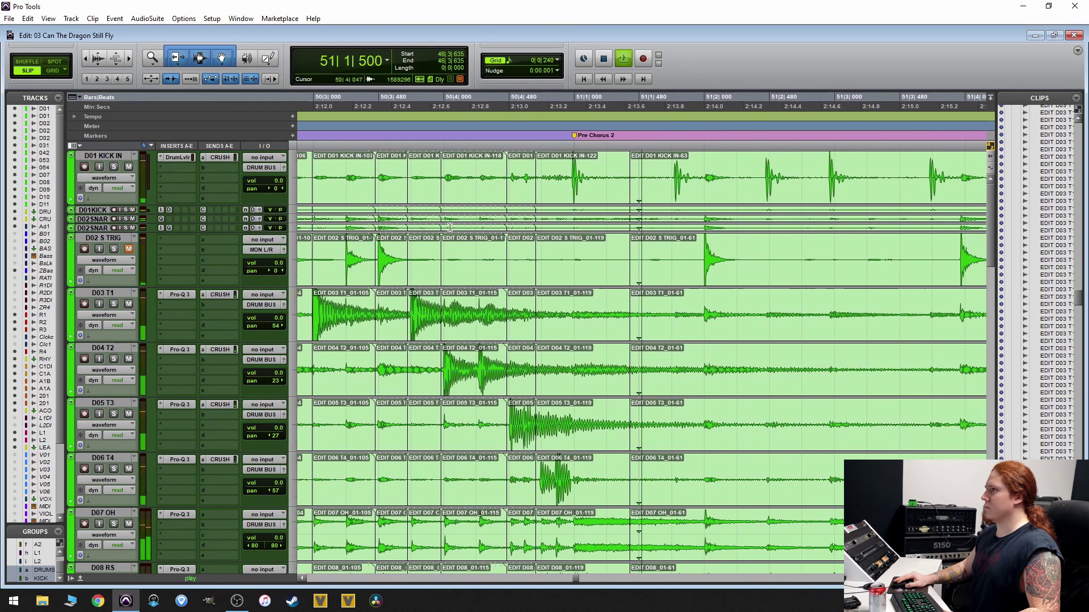
pyautogui.press('space')
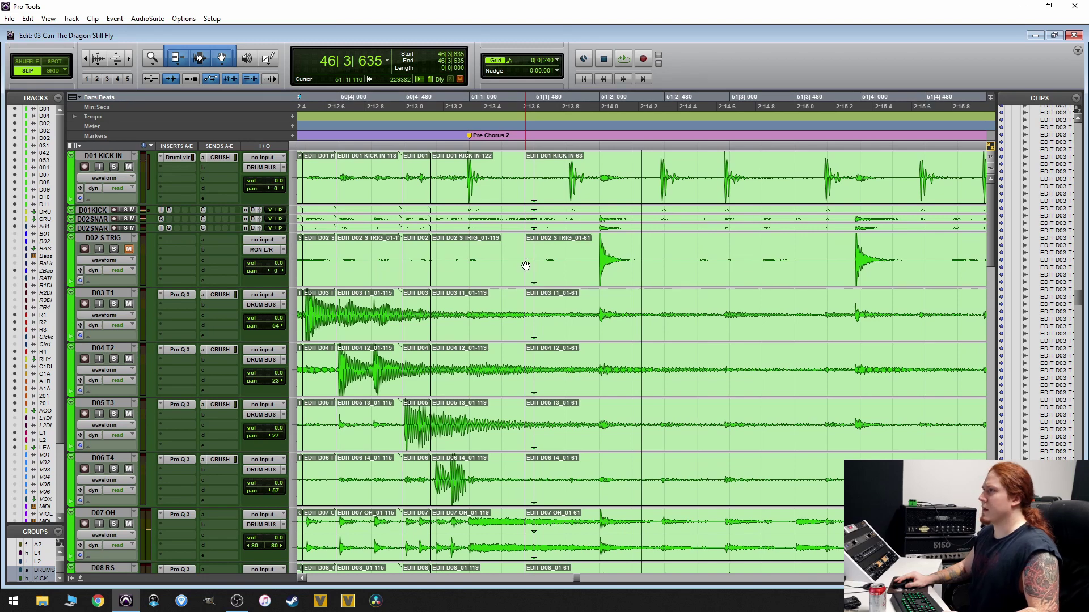
pyautogui.press('space')
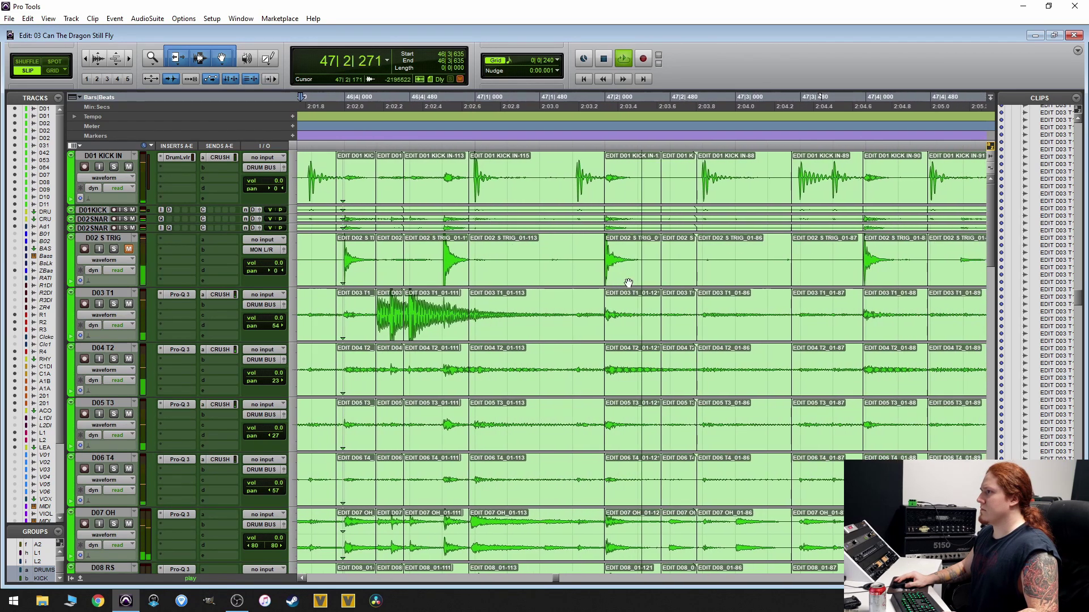
pyautogui.press('space')
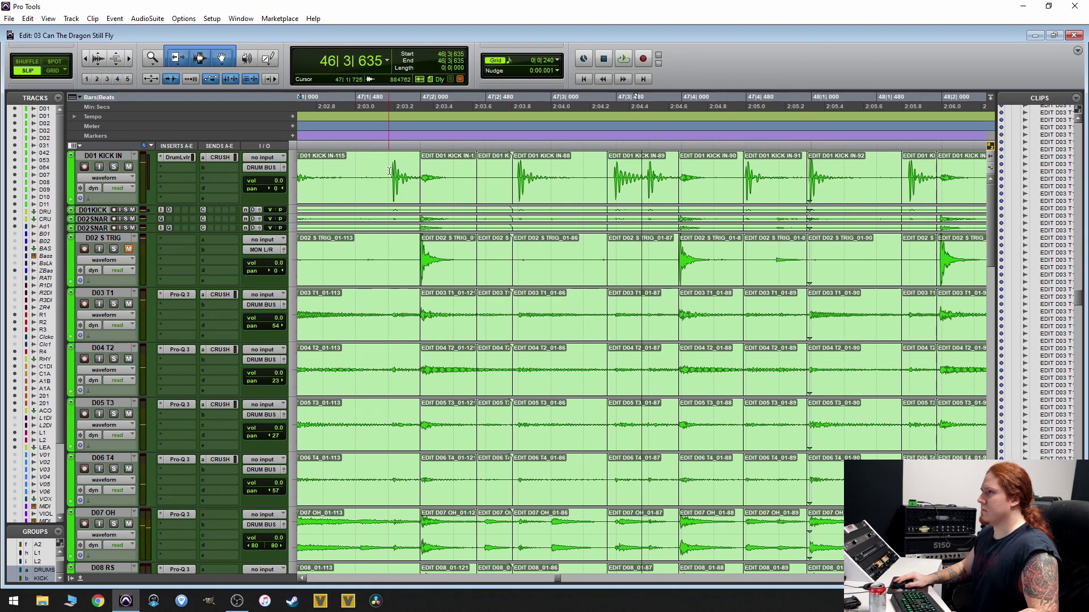
# - Play back from 47|1|671 while inspecting the overhead, room and hi-hat tracks through bar 48
pyautogui.click(383, 170)
pyautogui.scroll(-5, 586, 309)
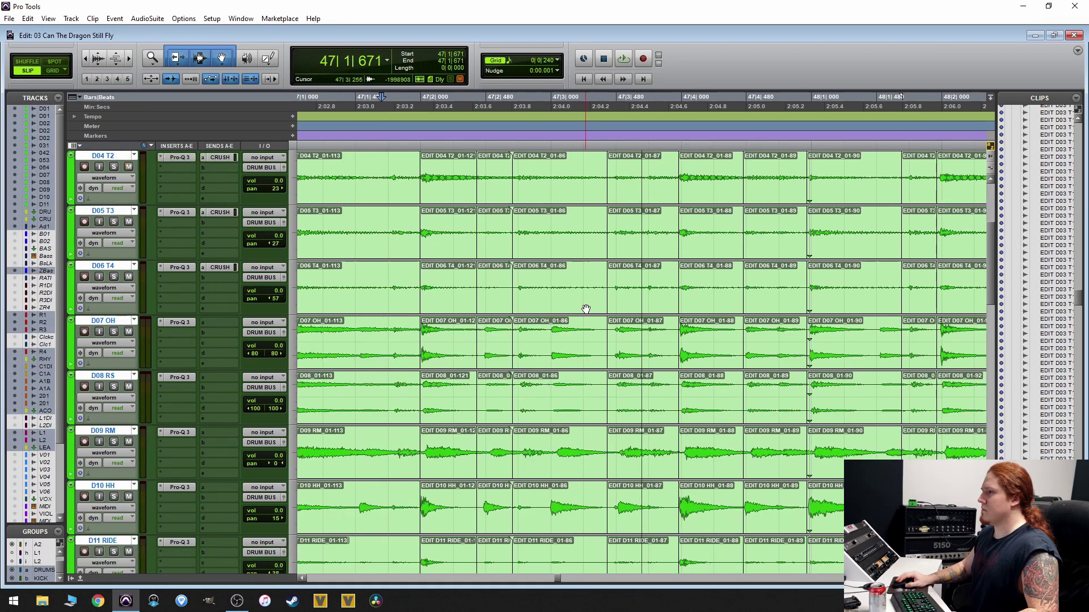
pyautogui.press('space')
pyautogui.press('space')
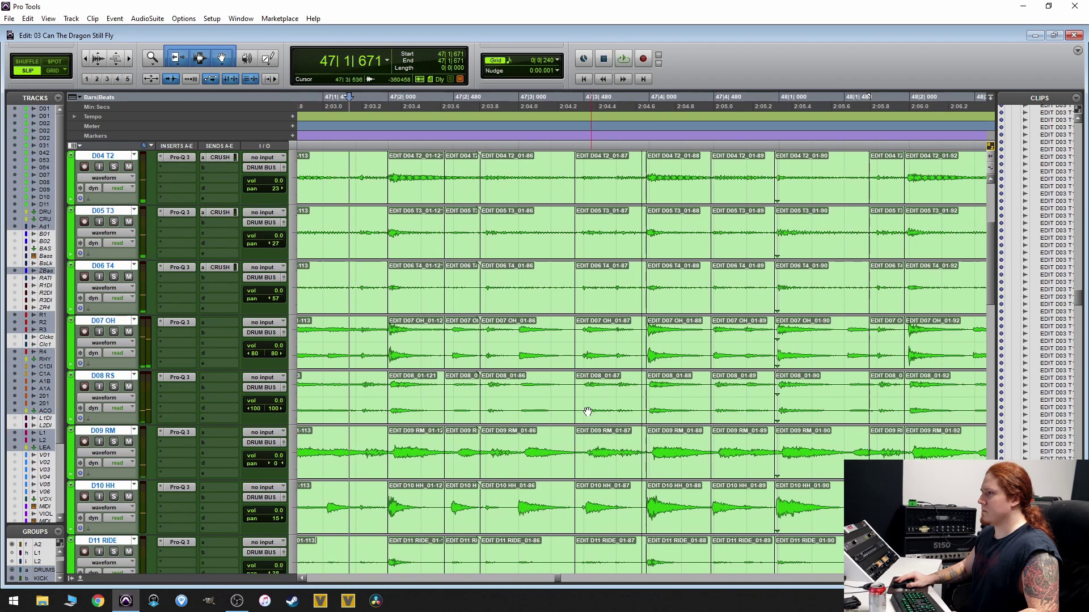
pyautogui.press('space')
pyautogui.press('r')
pyautogui.press('r')
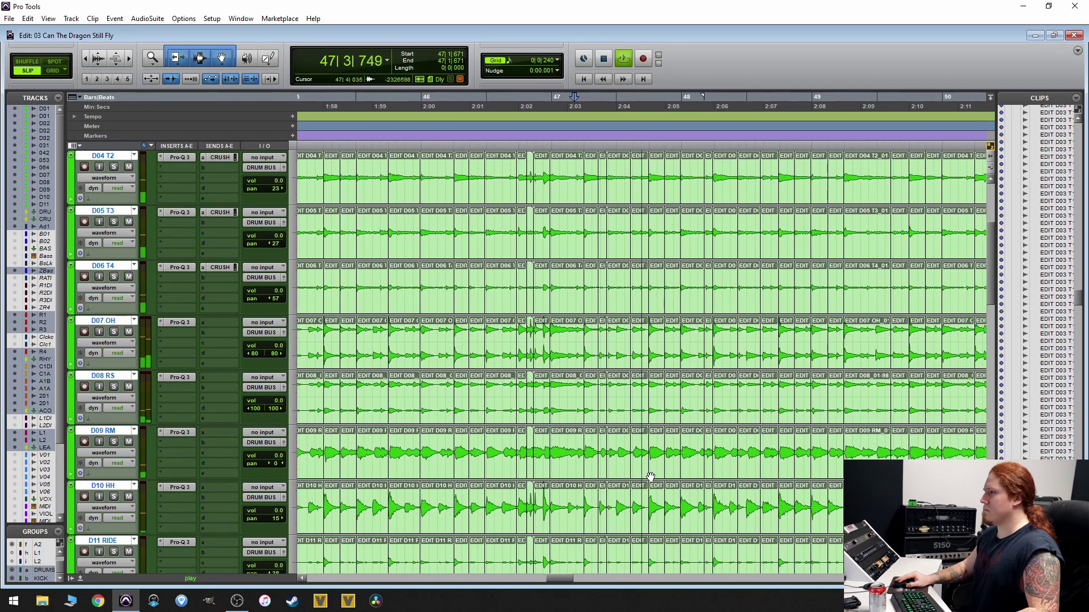
pyautogui.press('space')
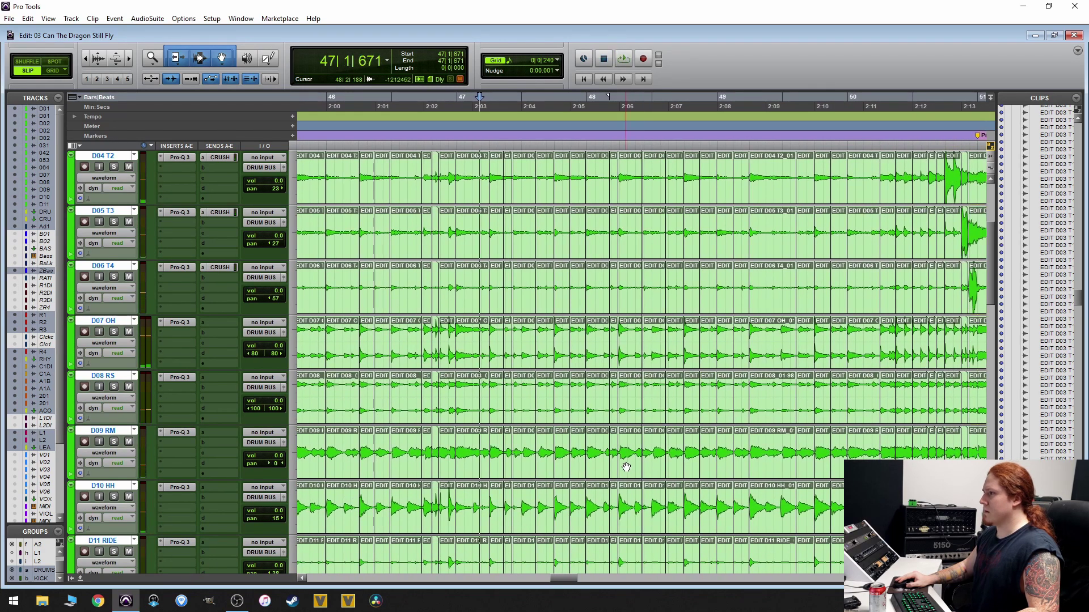
# - Extend the start of the drum clip before the bar 48 beat 2 snare back to 48|1|463, ahead of the hi-hat hit
pyautogui.doubleClick(628, 464)
pyautogui.press('t')
pyautogui.press('t')
pyautogui.press('t')
pyautogui.doubleClick(577, 459)
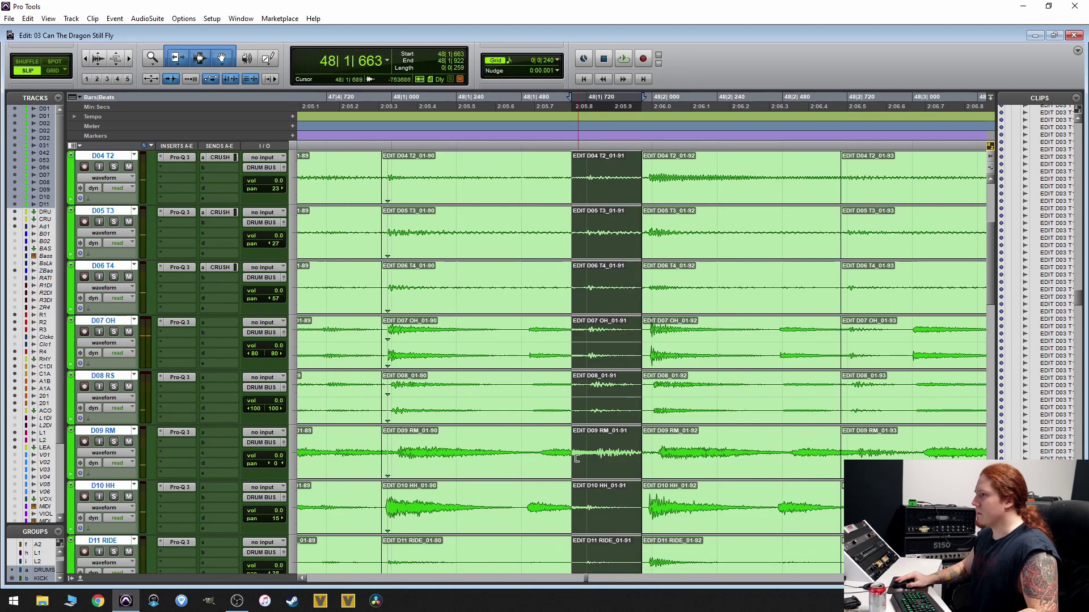
pyautogui.scroll(2, 574, 452)
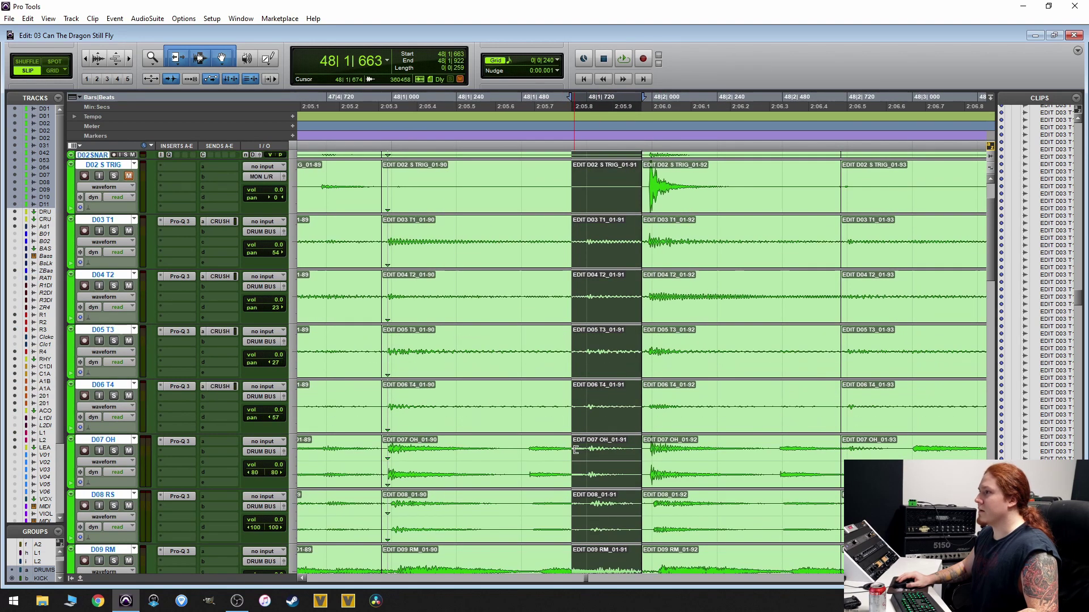
pyautogui.scroll(-1, 575, 451)
pyautogui.moveTo(573, 442); pyautogui.dragTo(519, 429)
pyautogui.scroll(-3, 549, 428)
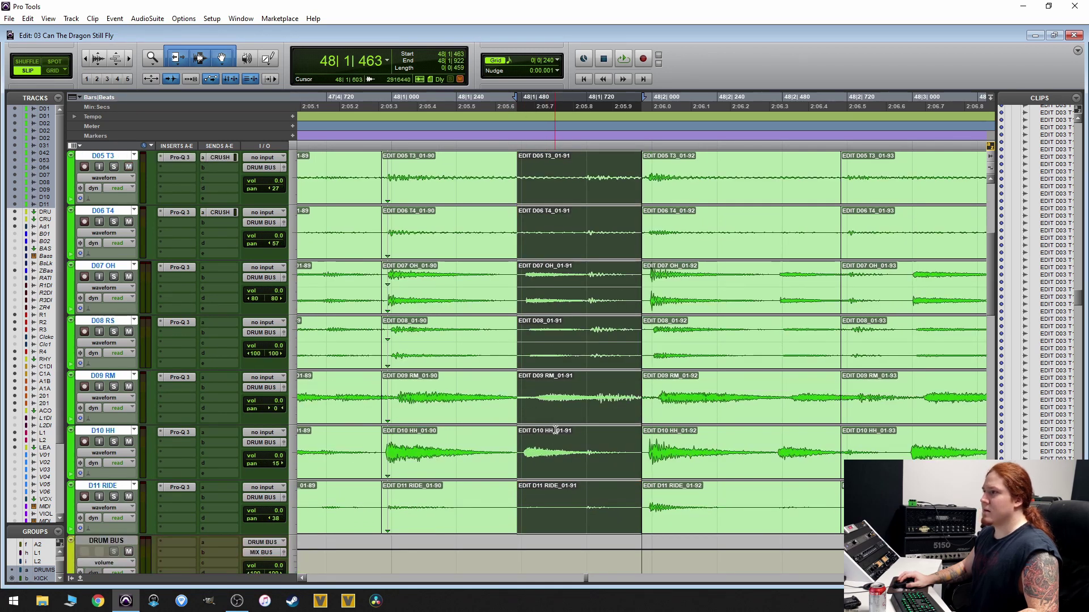
pyautogui.scroll(1, 606, 453)
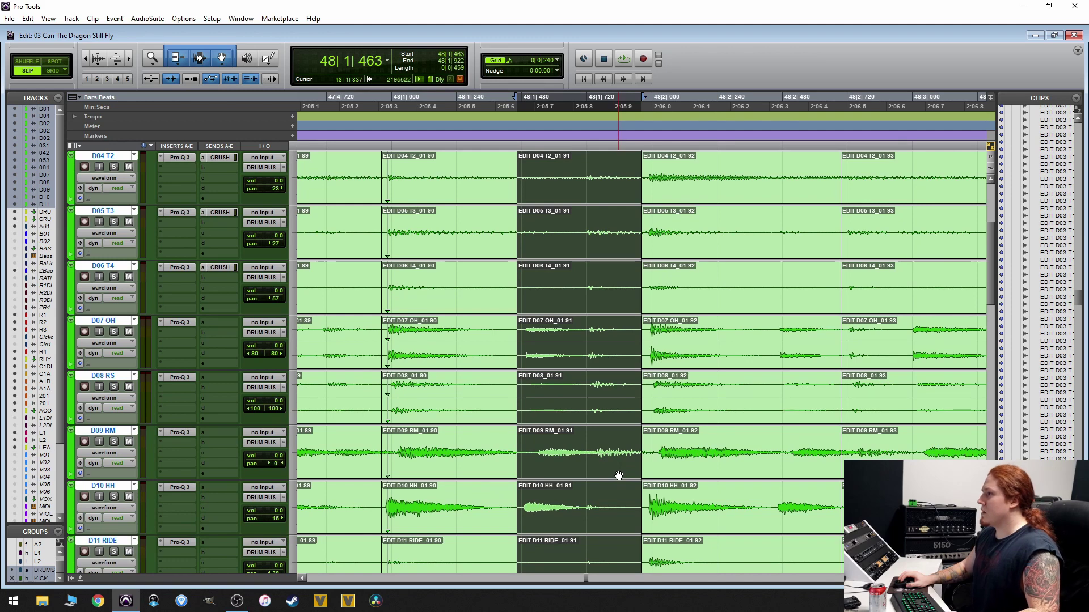
pyautogui.scroll(4, 601, 443)
pyautogui.scroll(-3, 585, 401)
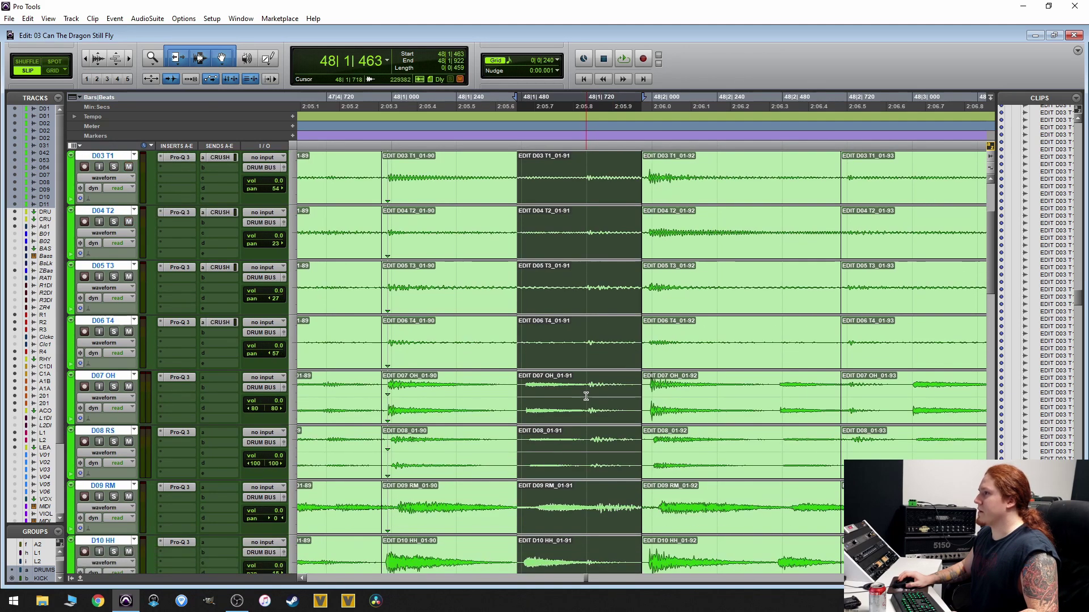
pyautogui.scroll(-5, 584, 369)
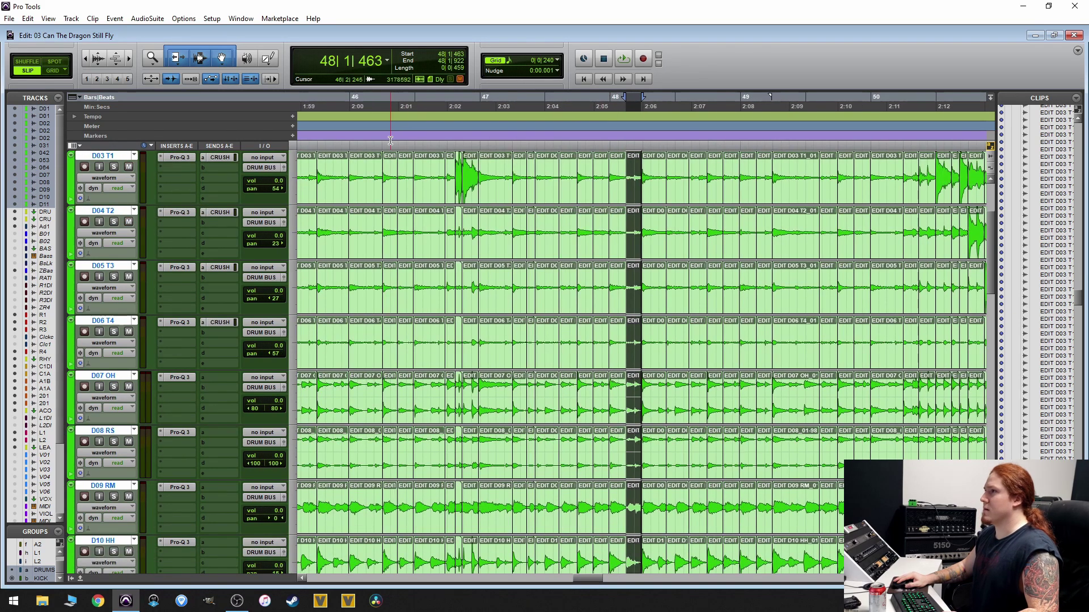
# - Play back the full mix from 46|2|245 through bar 48, checking the extended clip ahead of the beat 2 snare
pyautogui.click(392, 168)
pyautogui.press('space')
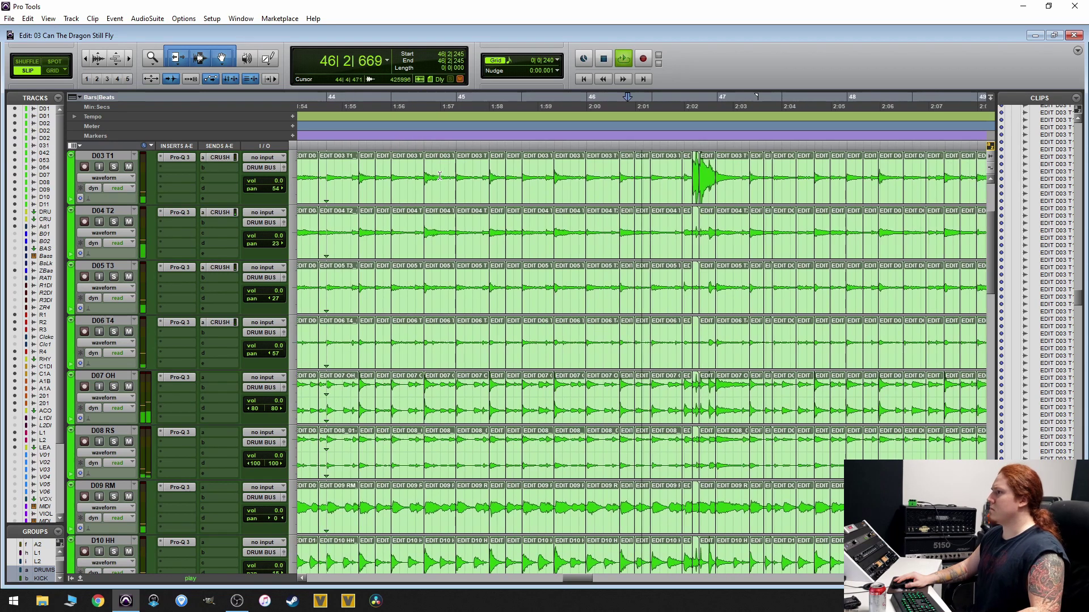
pyautogui.scroll(2, 440, 177)
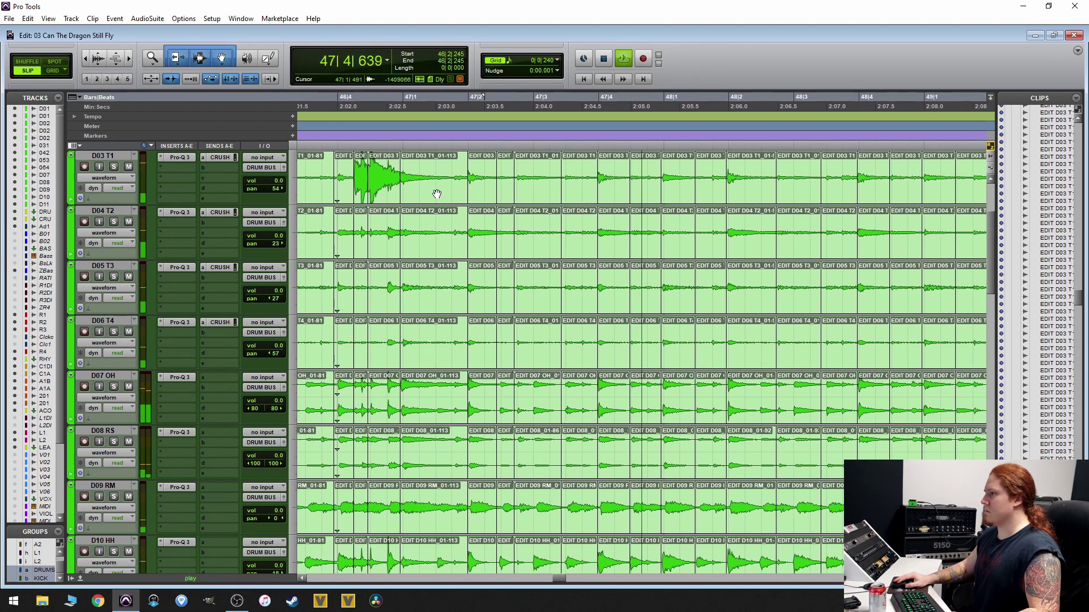
pyautogui.scroll(-2, 438, 190)
pyautogui.scroll(-3, 502, 233)
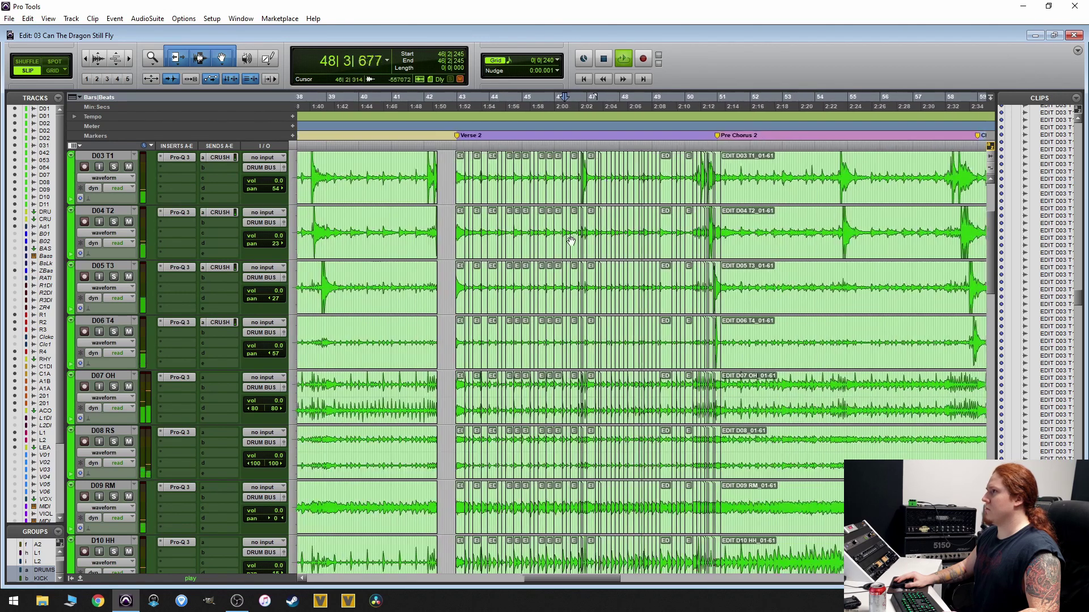
pyautogui.press('space')
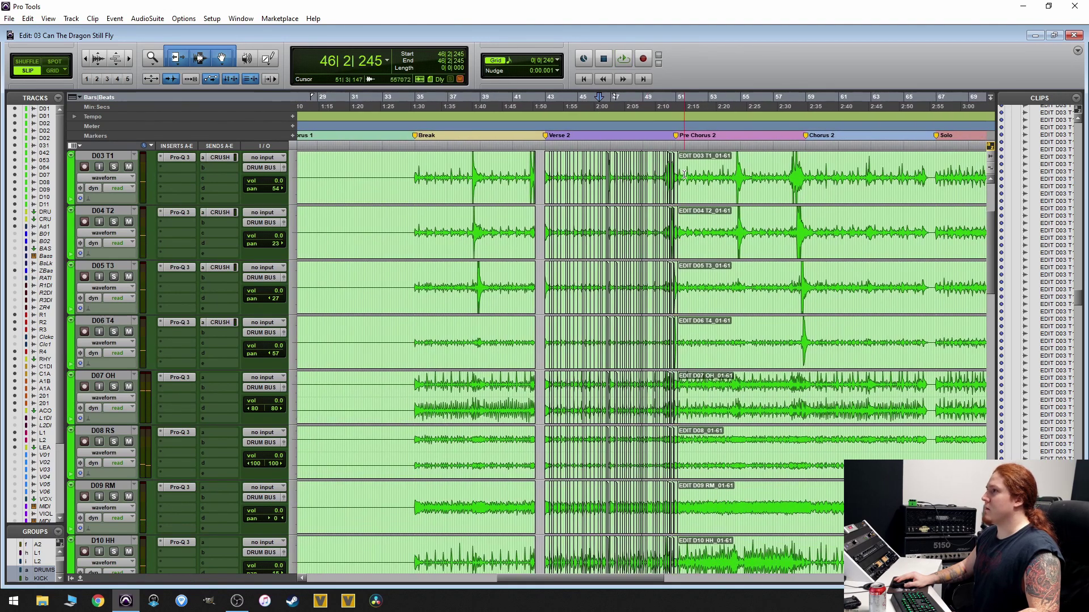
# - Extend the end of the Break drum clip to close the gap before Verse 2, joining the clips at 42|4|846
pyautogui.click(545, 137)
pyautogui.click(543, 177)
pyautogui.scroll(4, 543, 177)
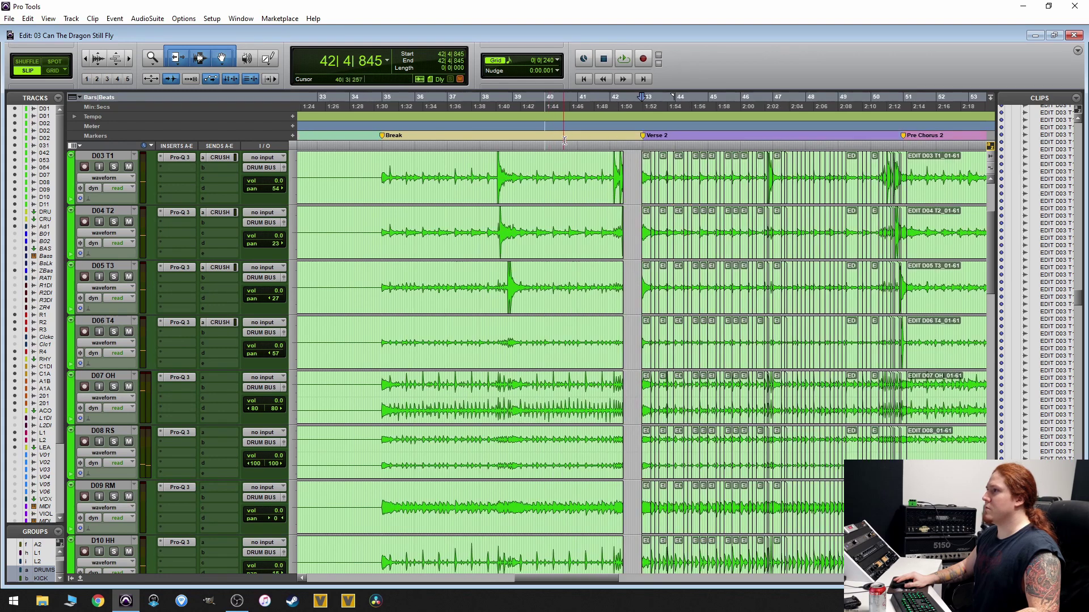
pyautogui.moveTo(488, 176); pyautogui.dragTo(636, 177)
pyautogui.click(680, 189)
pyautogui.hotkey('ctrl', ']')
pyautogui.hotkey('ctrl', ']')
pyautogui.hotkey('ctrl', ']')
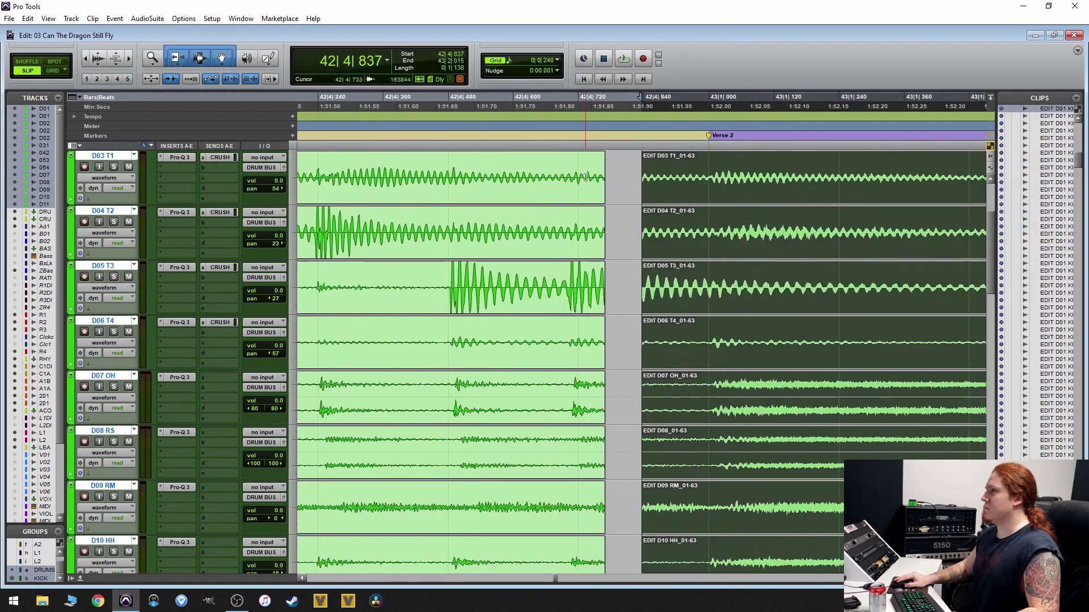
pyautogui.moveTo(598, 173); pyautogui.dragTo(645, 174)
# - Move the Verse 2 join to 42|4|848 and nudge the following clip's audio slightly earlier so the tom 3 waveform matches across it
pyautogui.click(703, 193)
pyautogui.hotkey('ctrl', ']')
pyautogui.hotkey('ctrl', ']')
pyautogui.hotkey('ctrl', ']')
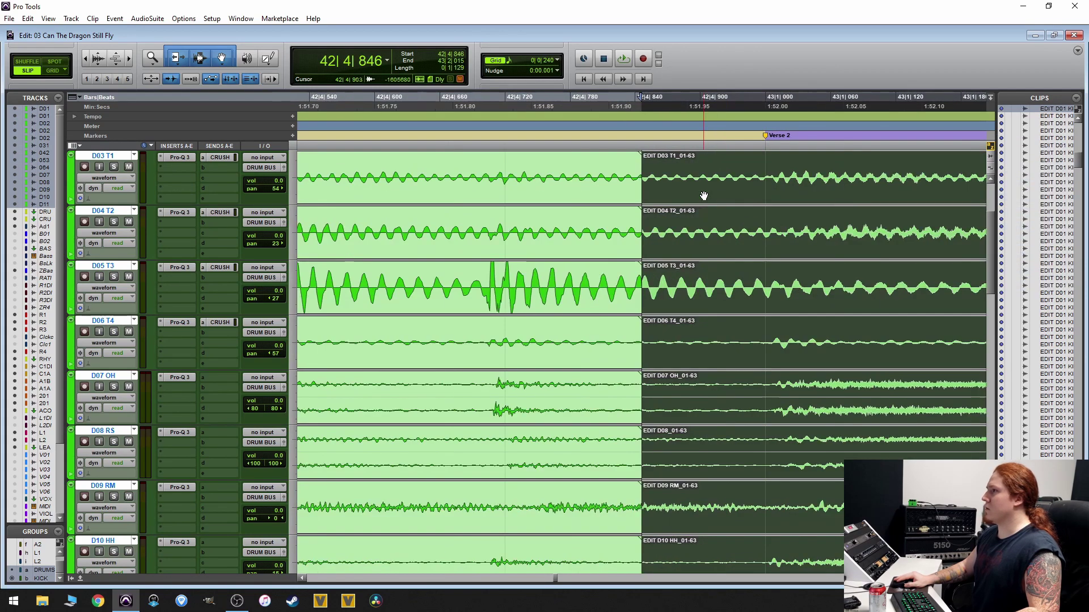
pyautogui.click(638, 278)
pyautogui.moveTo(643, 281)
pyautogui.mouseDown()
pyautogui.moveTo(668, 278)
pyautogui.moveTo(651, 266)
pyautogui.mouseUp()
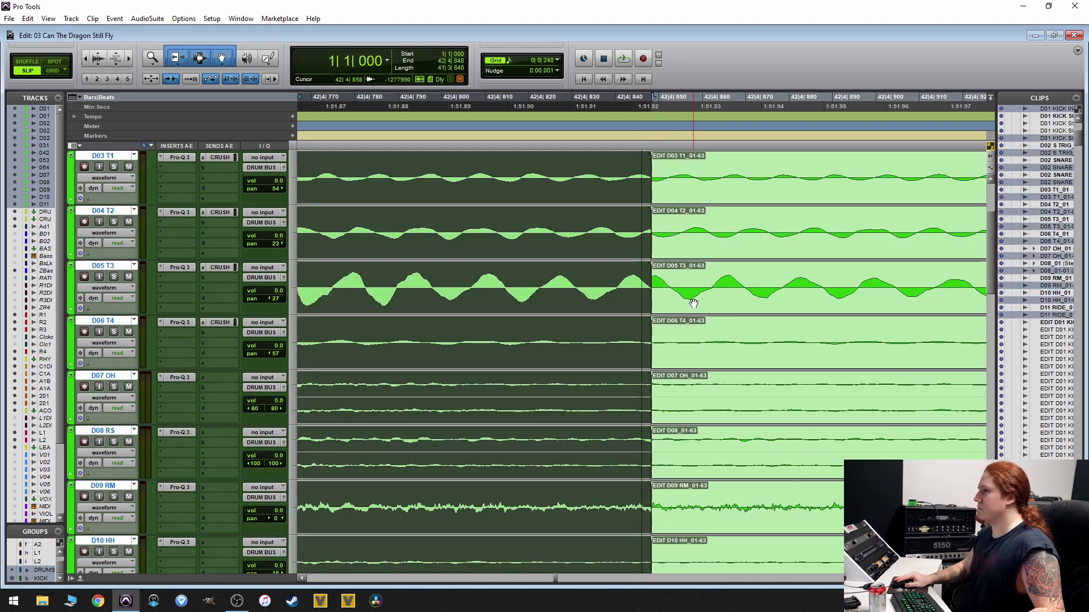
pyautogui.click(691, 302)
pyautogui.press('super+minus')
pyautogui.press('super+minus')
pyautogui.press('super+minus')
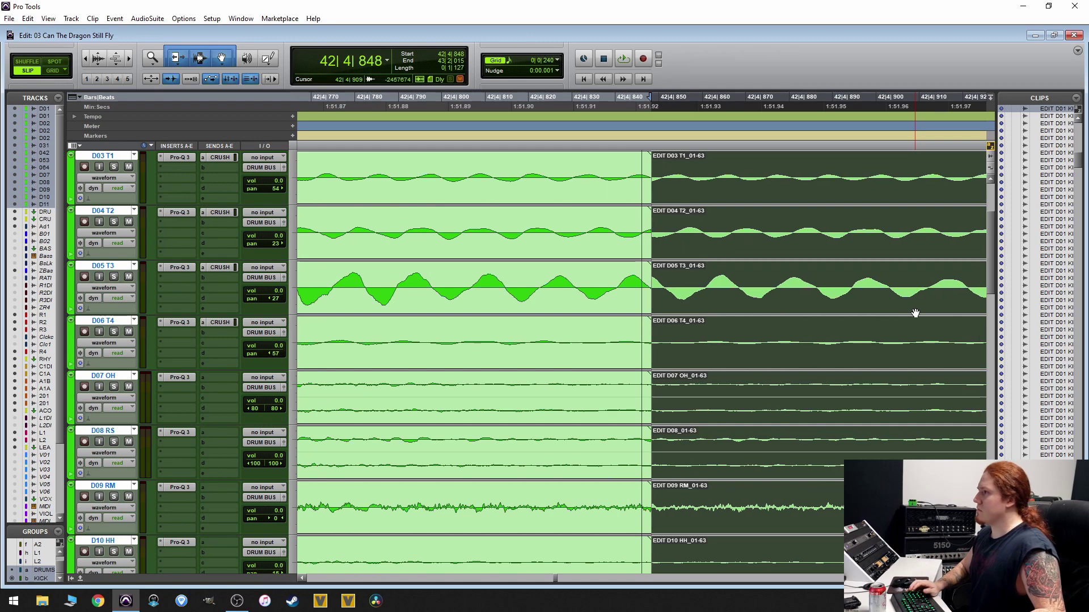
# - Trim the start of the Pre Chorus 2 drum clip to about 51|3, leaving a gap after the edited Verse 2 clips
pyautogui.press('r')
pyautogui.press('r')
pyautogui.press('r')
pyautogui.press('r')
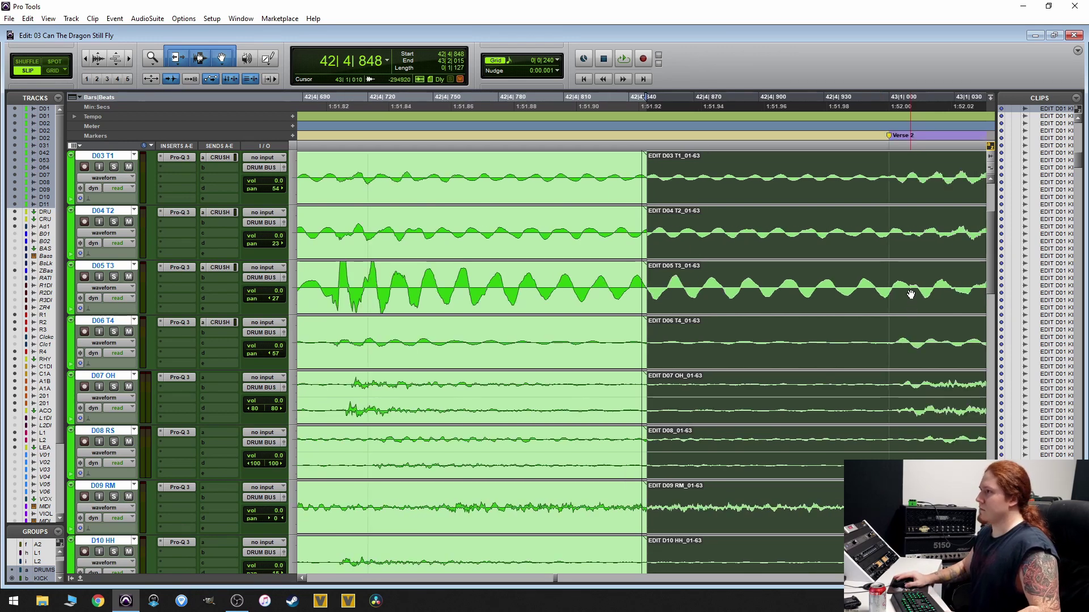
pyautogui.scroll(-3, 811, 358)
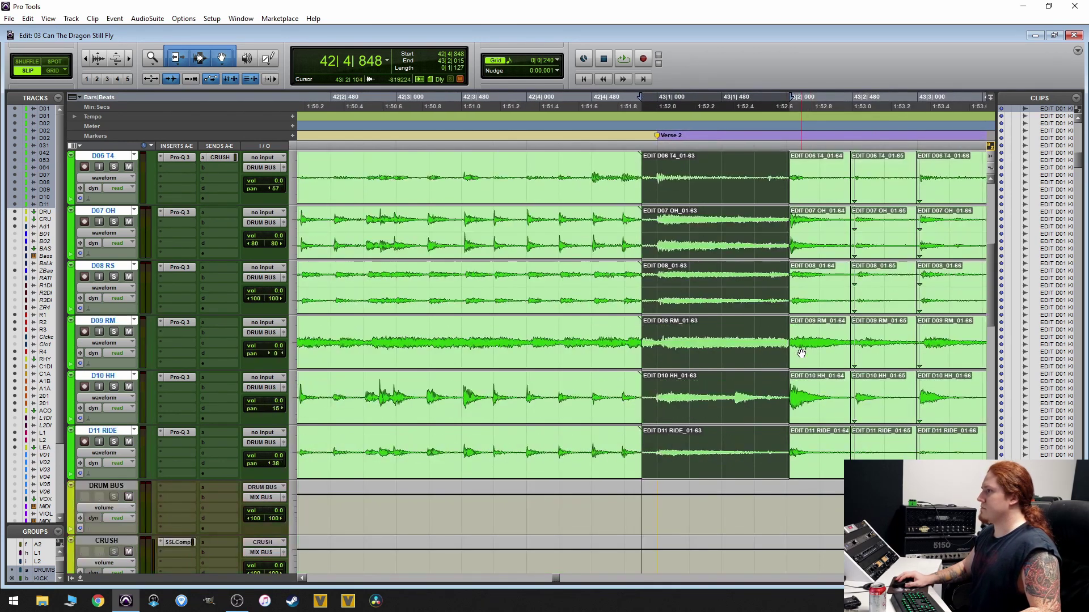
pyautogui.scroll(5, 801, 353)
pyautogui.press('r')
pyautogui.press('r')
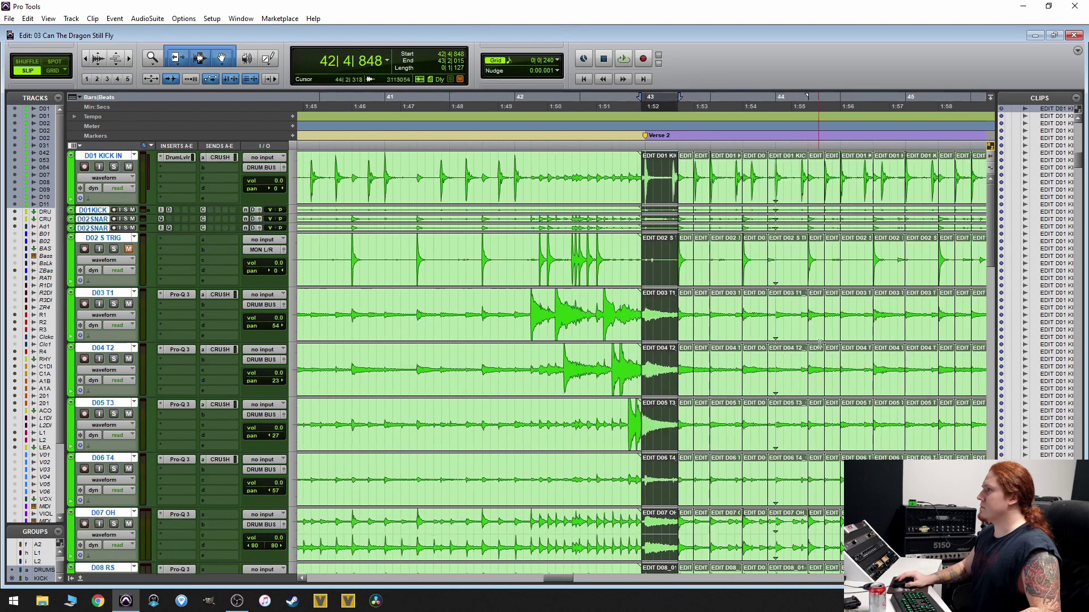
pyautogui.press('r')
pyautogui.press('r')
pyautogui.press('r')
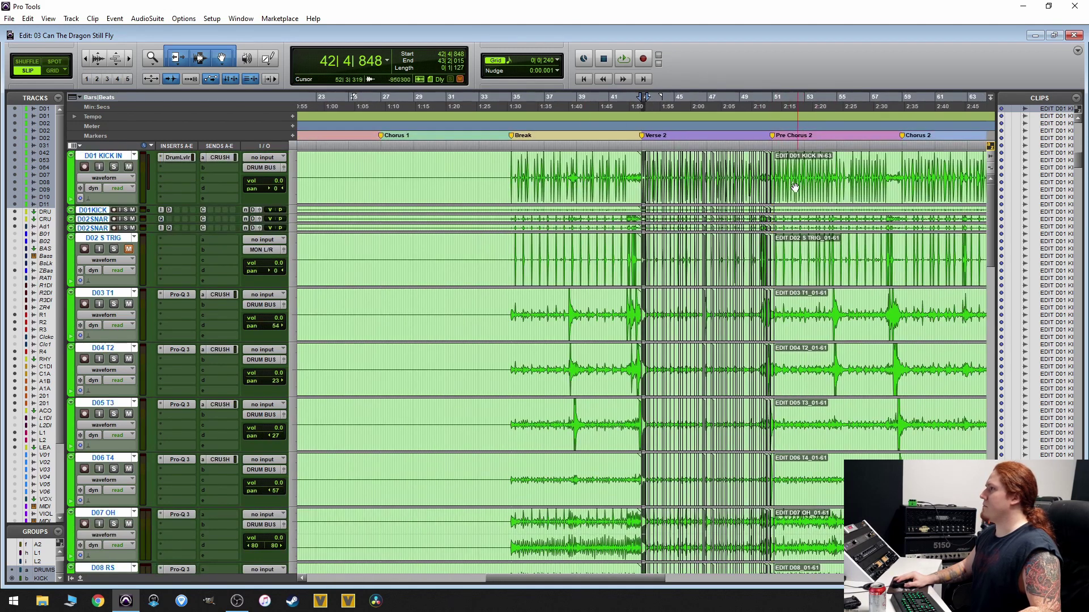
pyautogui.moveTo(775, 187); pyautogui.dragTo(782, 187)
# - Create 5 ms pre-splice, equal-power crossfades on all drum edits from 41|3|830 to 51|2|572
pyautogui.click(623, 165)
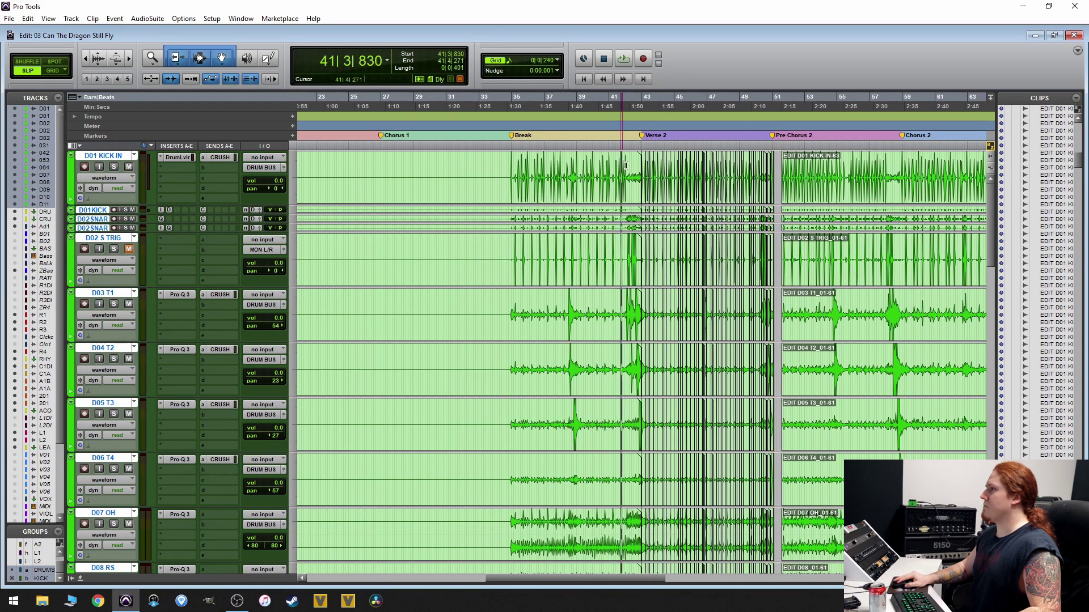
pyautogui.moveTo(625, 165); pyautogui.dragTo(778, 168)
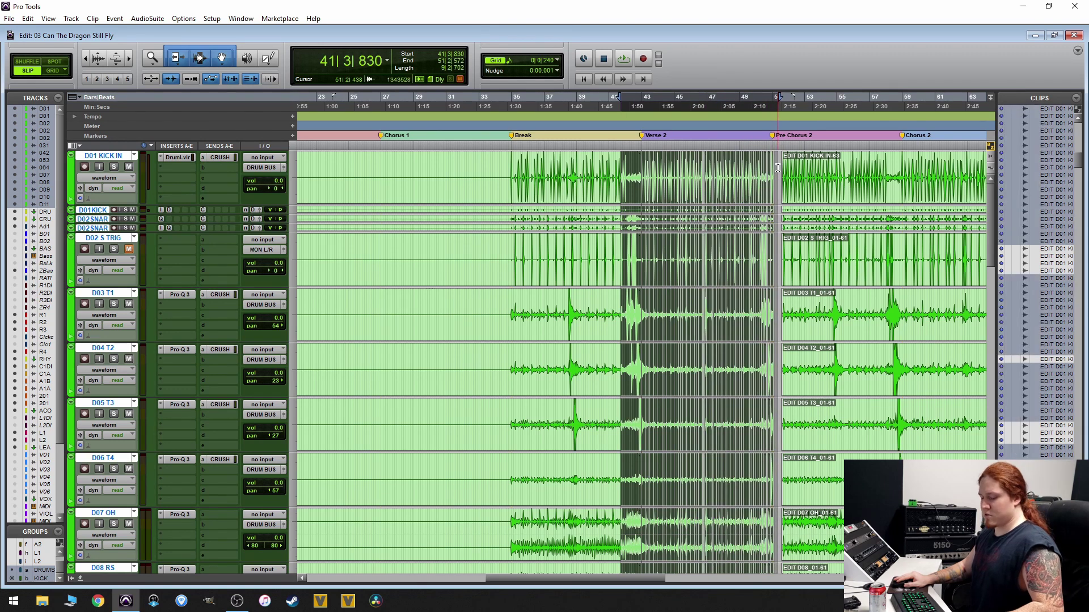
pyautogui.hotkey('ctrl', 'f')
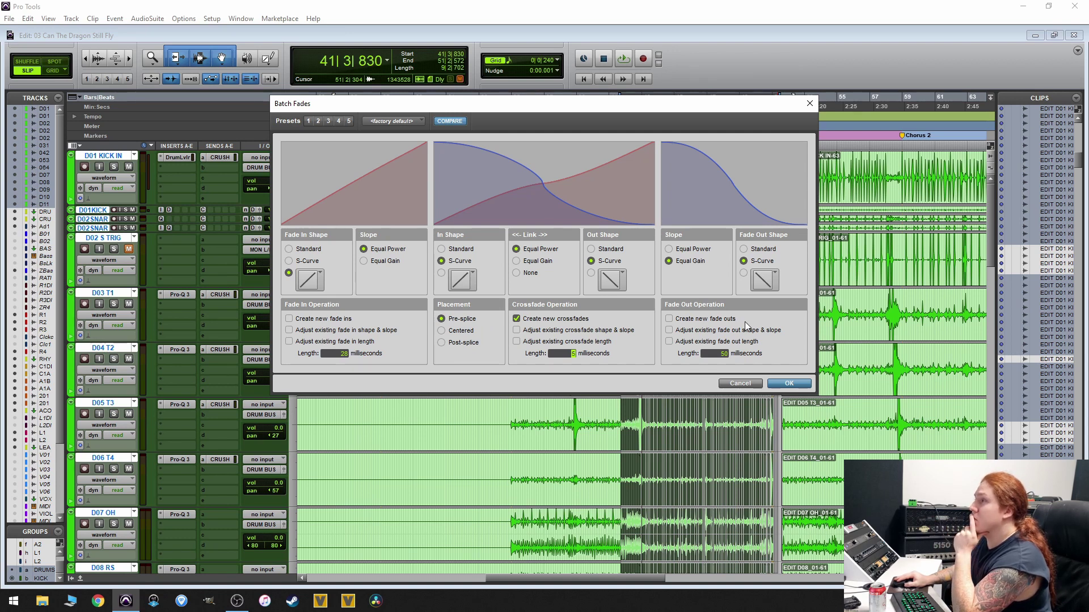
pyautogui.click(787, 384)
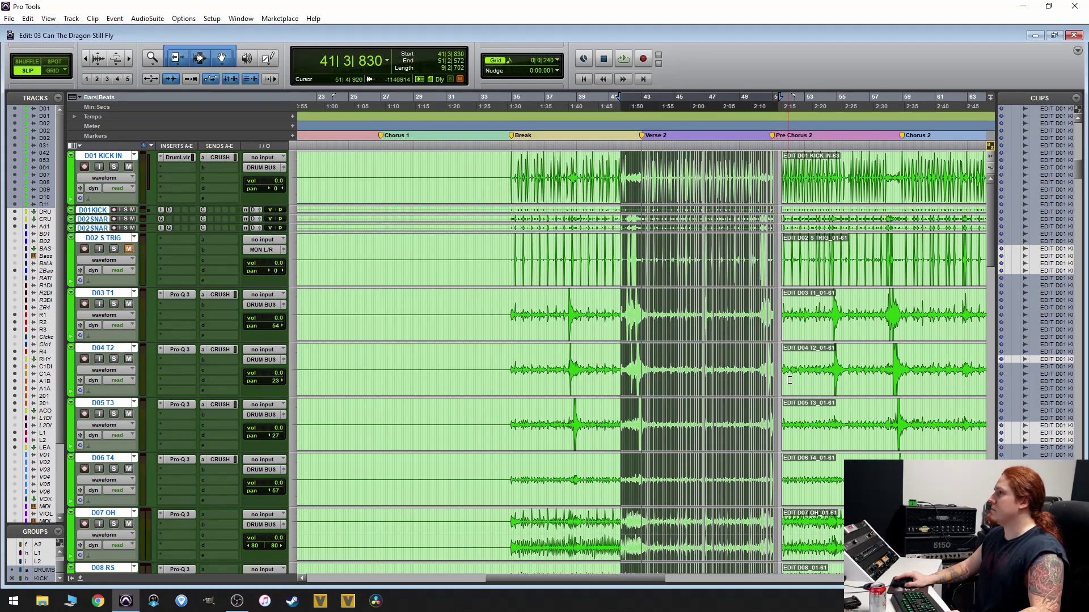
# - Play back the crossfaded drums from 42|3|250 through Verse 2 to the fill before Pre Chorus 2
pyautogui.click(632, 168)
pyautogui.hotkey('ctrl', ']')
pyautogui.hotkey('ctrl', ']')
pyautogui.hotkey('ctrl', ']')
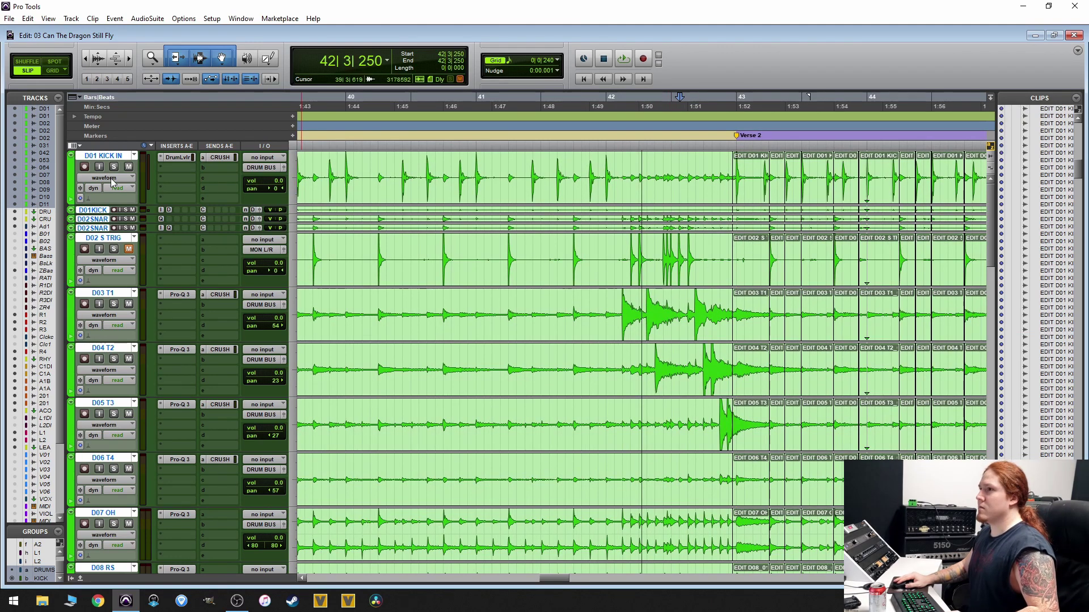
pyautogui.hotkey('ctrl', '[')
pyautogui.press('space')
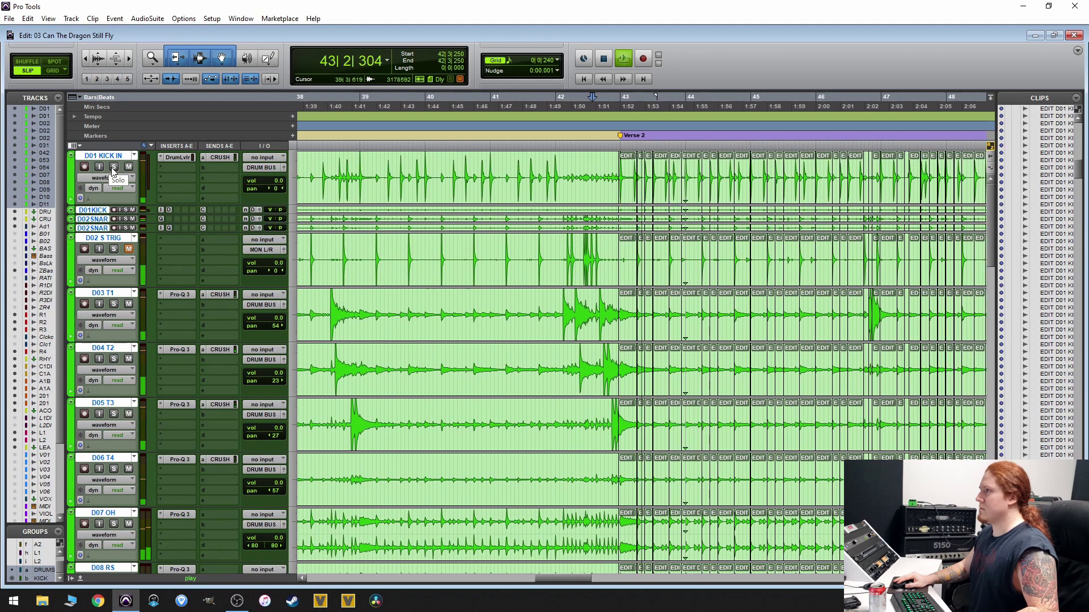
pyautogui.hotkey('ctrl', ']')
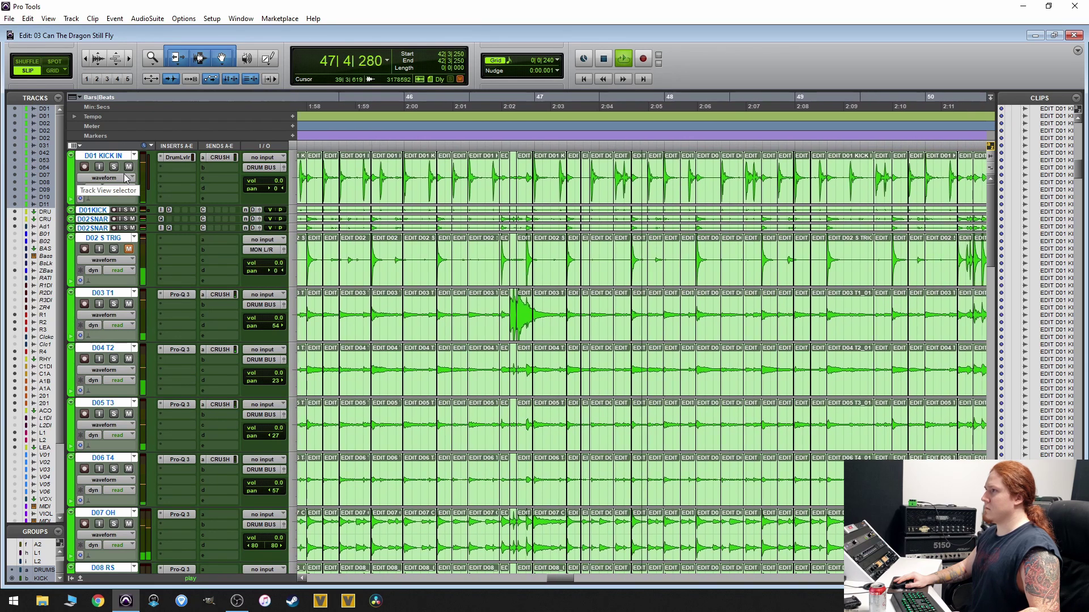
pyautogui.scroll(-3, 488, 335)
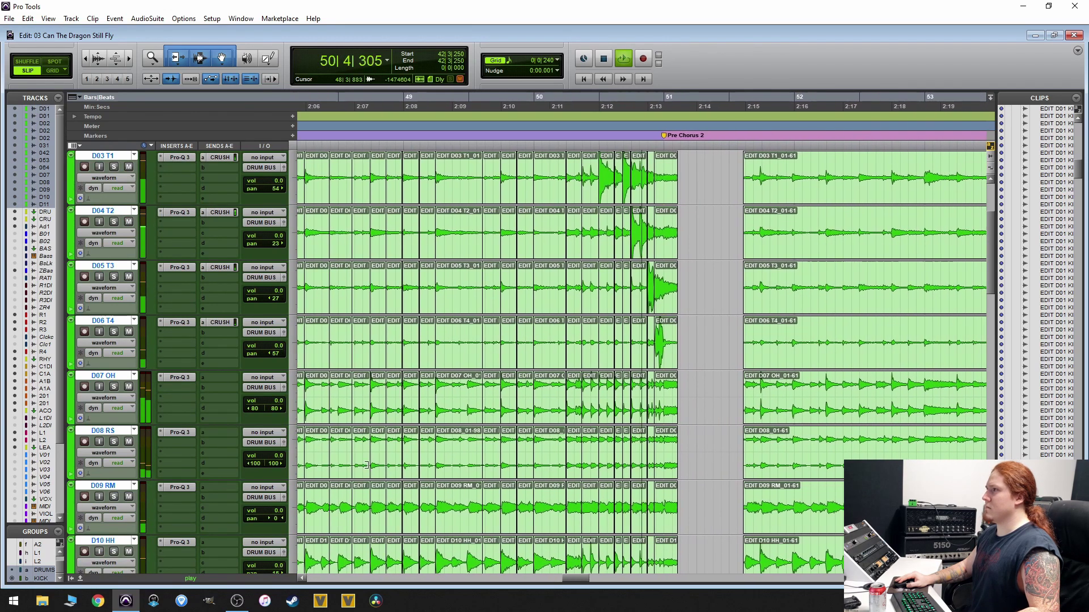
pyautogui.press('space')
# - Play back from 45|4|493 while inspecting the tom, overhead and hi-hat edits around bar 47
pyautogui.click(465, 335)
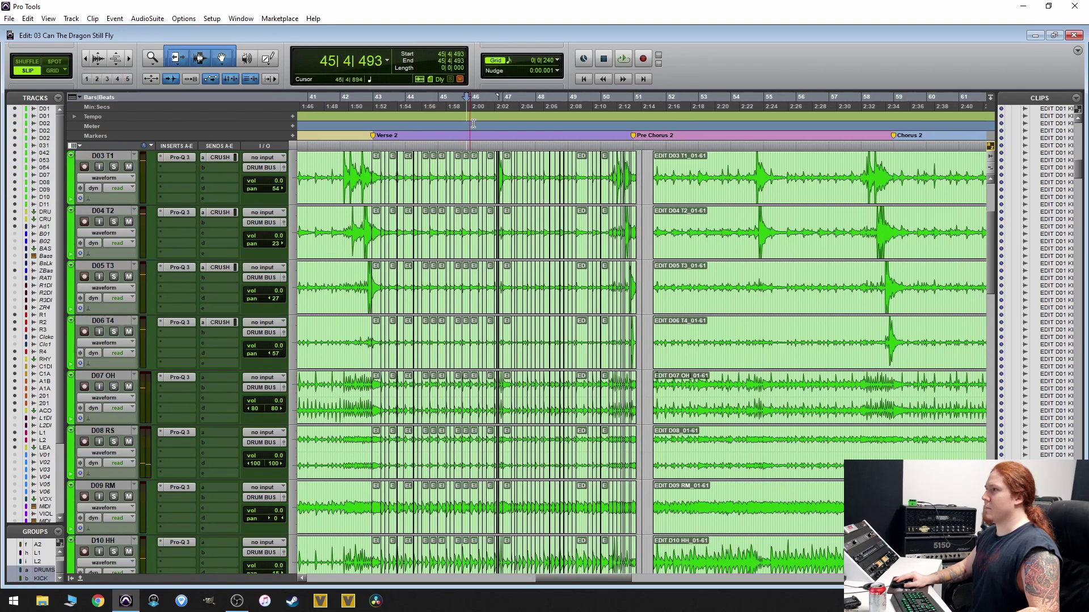
pyautogui.press('space')
pyautogui.hotkey('ctrl', ']')
pyautogui.hotkey('ctrl', ']')
pyautogui.hotkey('ctrl', ']')
pyautogui.scroll(-2, 737, 335)
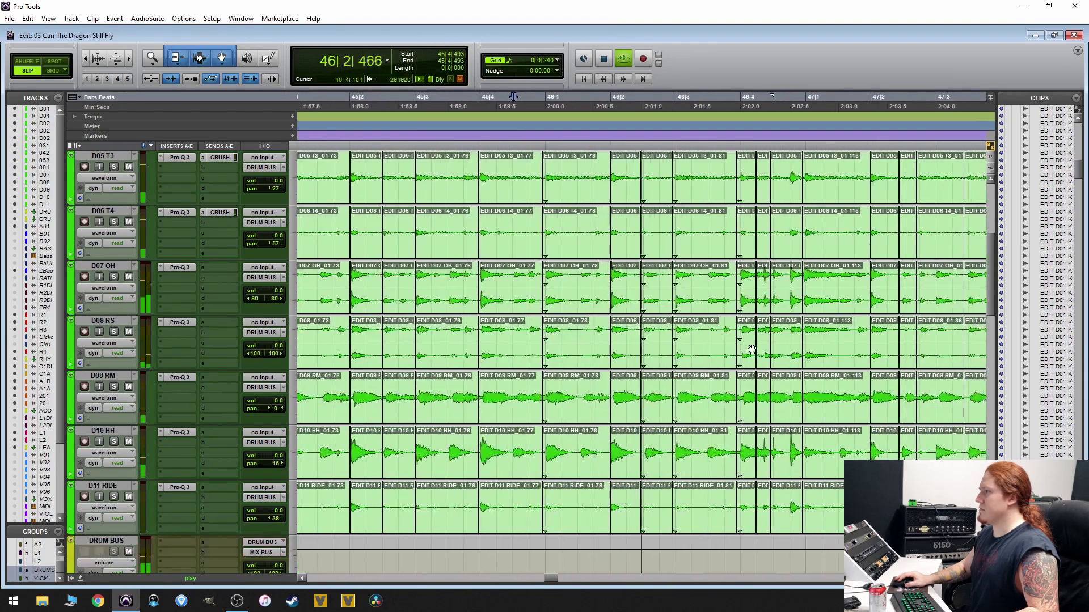
pyautogui.hotkey('ctrl', ']')
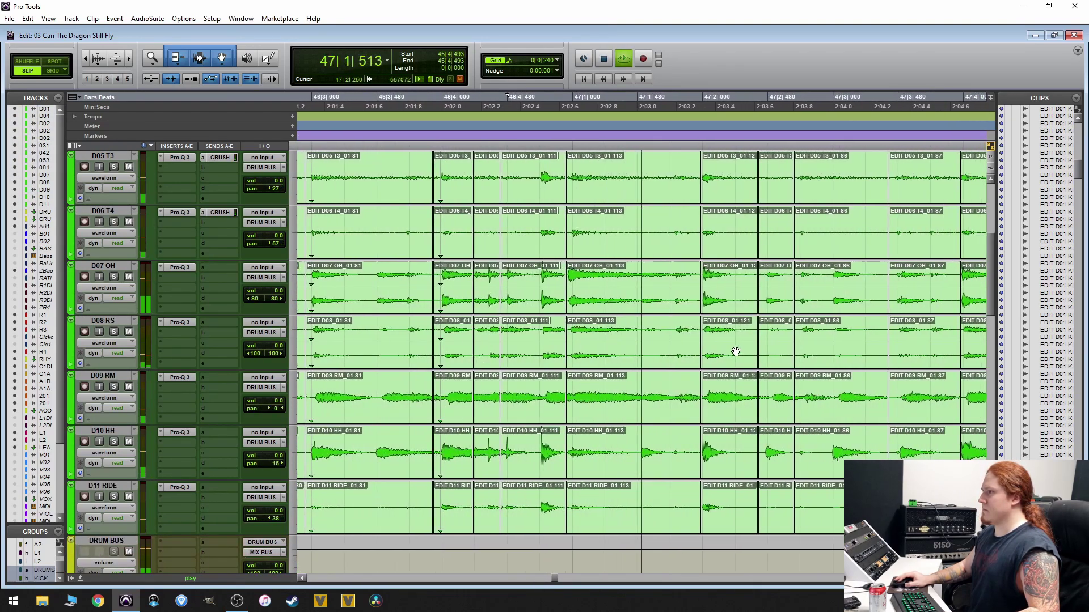
# - Examine the crossfade at 47|1|698, ahead of the beat 2 hit, across the drum tracks
pyautogui.press('space')
pyautogui.click(632, 468)
pyautogui.hotkey('ctrl', ']')
pyautogui.hotkey('ctrl', ']')
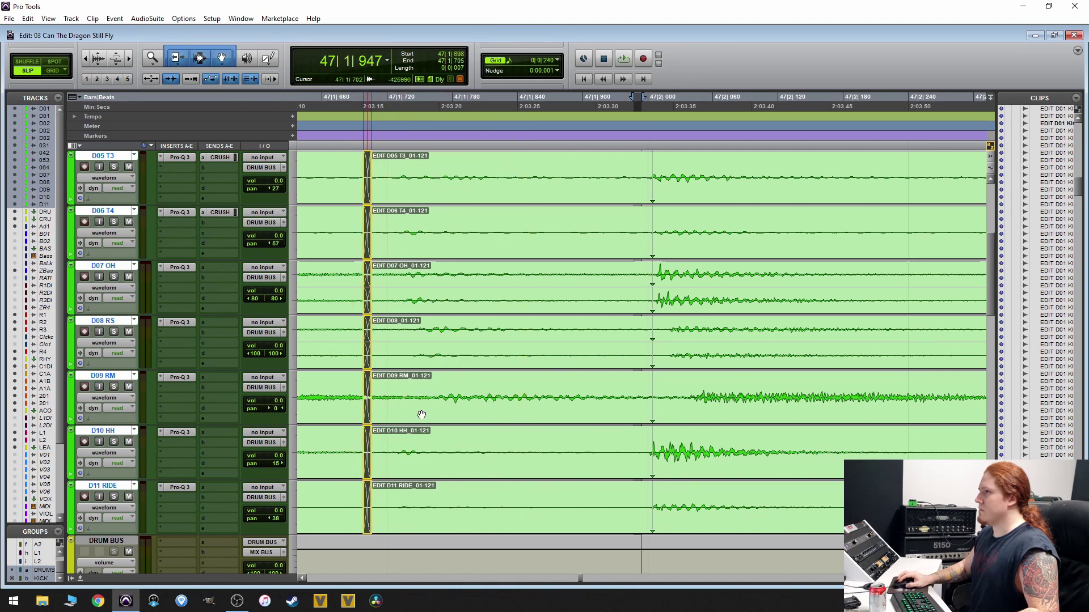
pyautogui.scroll(5, 421, 415)
pyautogui.scroll(-10, 441, 374)
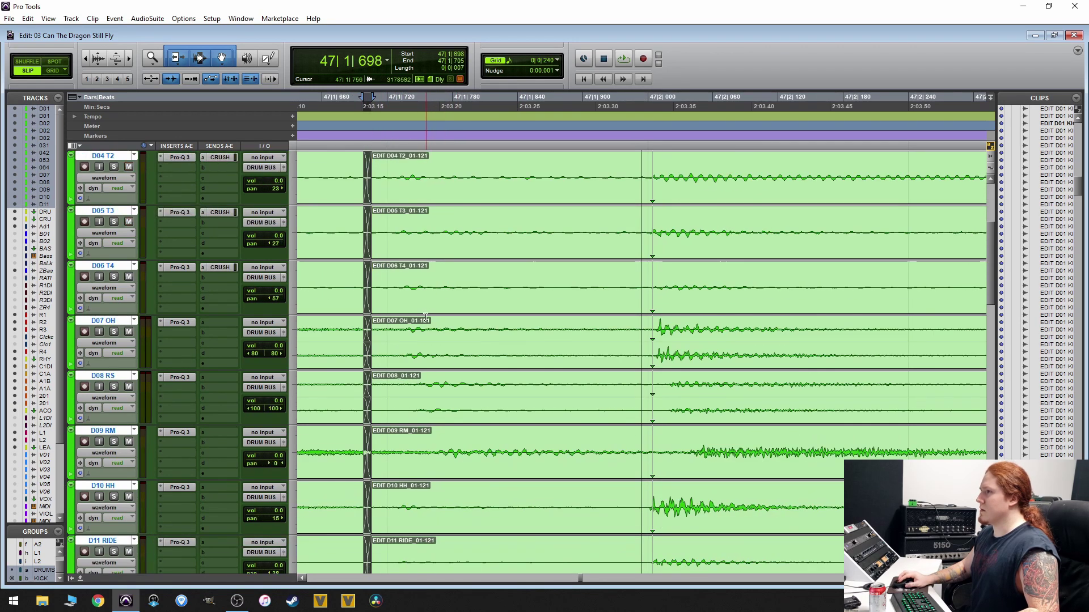
pyautogui.scroll(6, 440, 374)
# - Play back from 45|3|216 into bar 47, rechecking the crossfaded edits
pyautogui.hotkey('ctrl', '[')
pyautogui.hotkey('ctrl', '[')
pyautogui.hotkey('ctrl', '[')
pyautogui.hotkey('ctrl', '[')
pyautogui.hotkey('ctrl', '[')
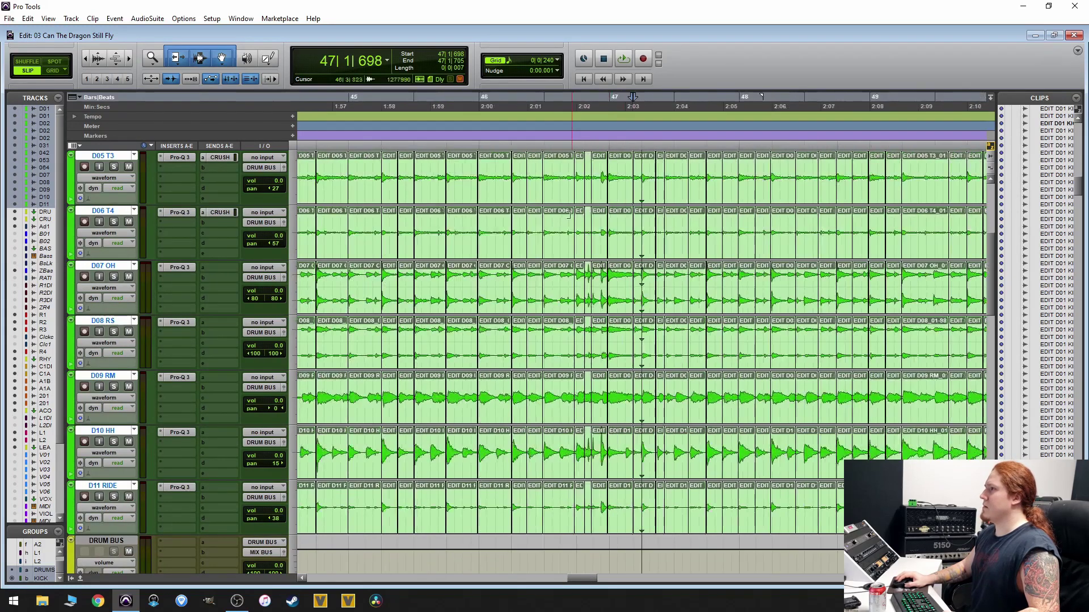
pyautogui.click(426, 131)
pyautogui.hotkey('ctrl', ']')
pyautogui.press('space')
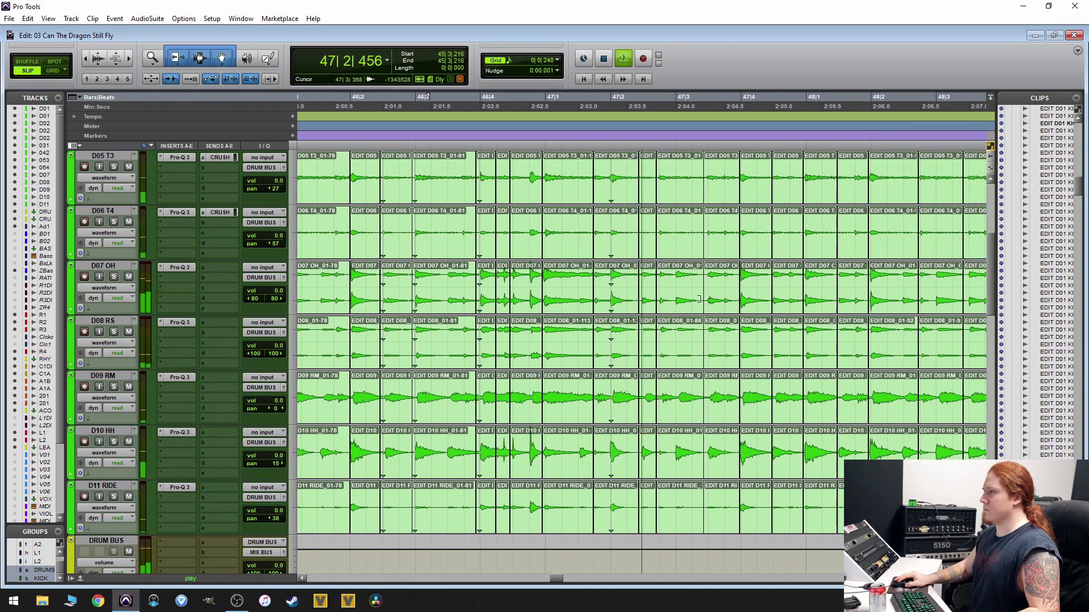
pyautogui.press('space')
# - Consolidate the drum clips from the session start at 1|1|000 to 51|1|412, the end of the edited Verse 2 section
pyautogui.hotkey('ctrl', '[')
pyautogui.hotkey('ctrl', '[')
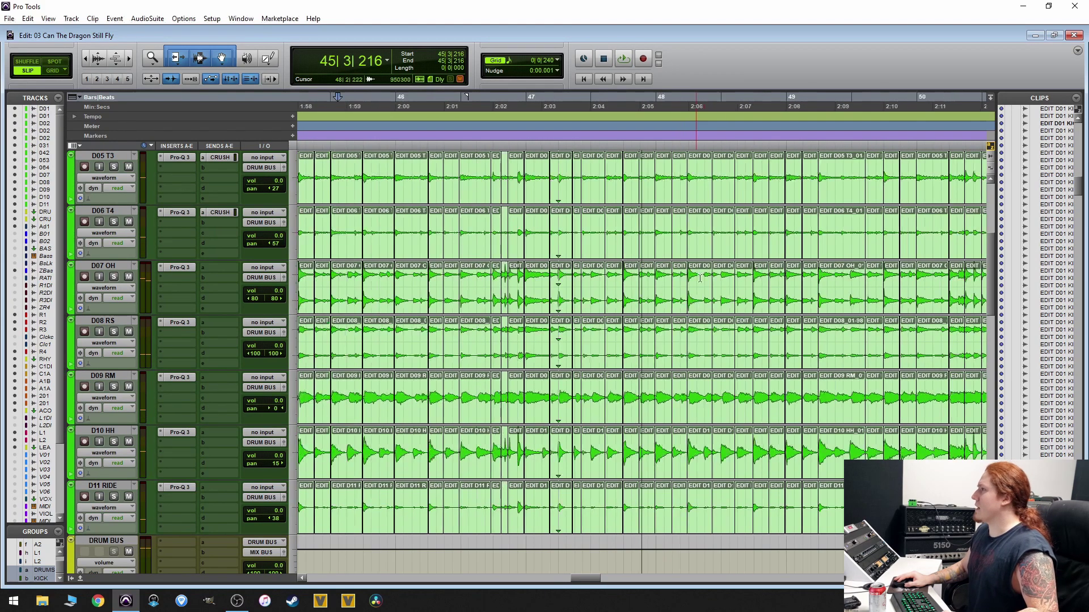
pyautogui.hotkey('ctrl', '[')
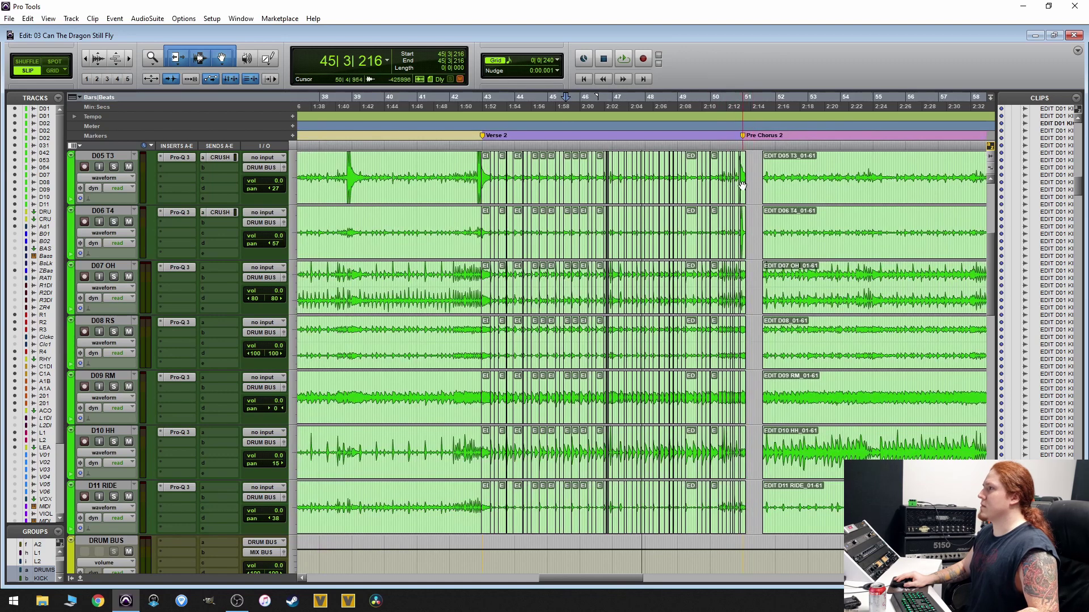
pyautogui.click(741, 187)
pyautogui.hotkey('shift', 'Return')
pyautogui.hotkey('ctrl', '[')
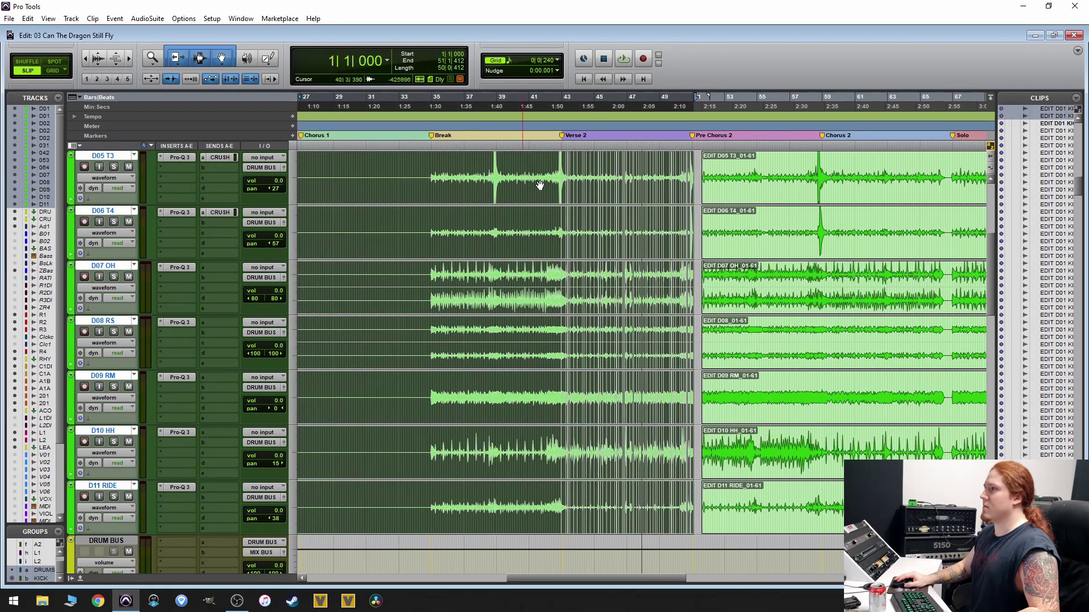
pyautogui.hotkey('ctrl', '[')
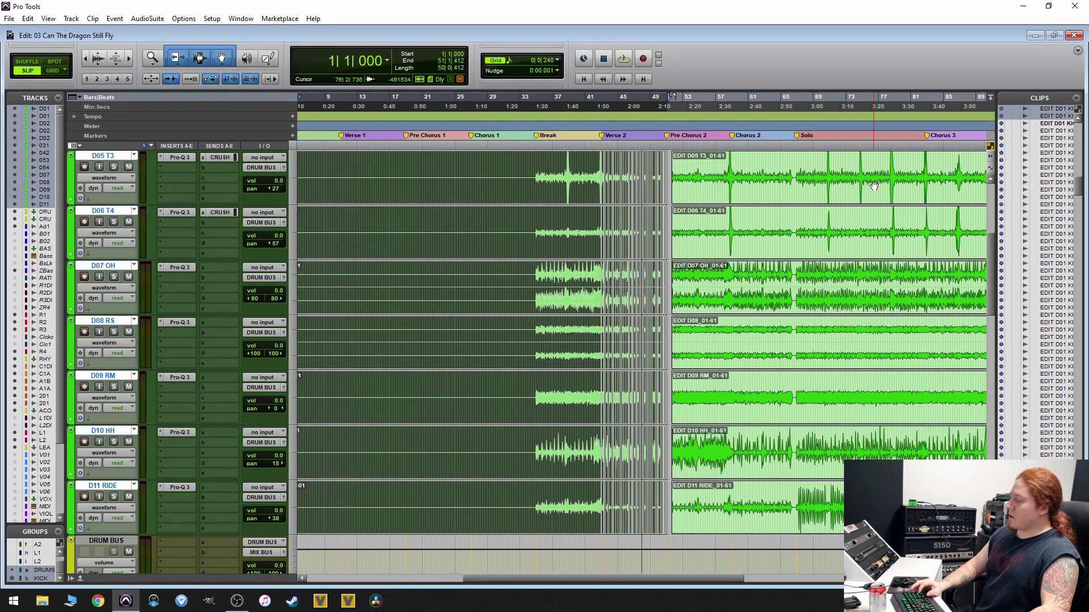
pyautogui.hotkey('alt', 'shift', '3')
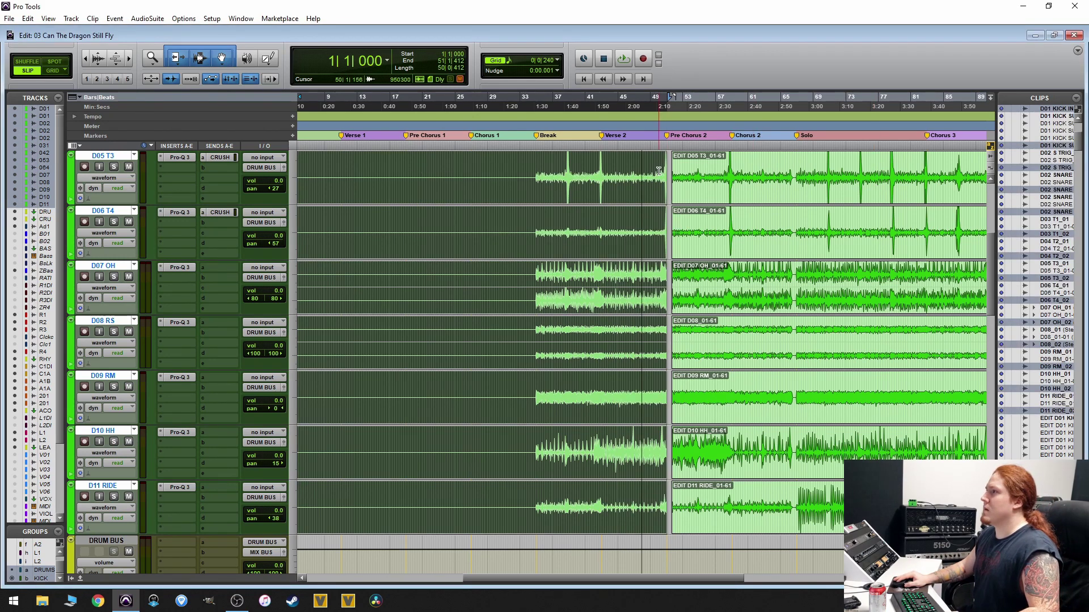
# - Play back the unedited drums from 42|4|243 through Verse 2 into Pre Chorus 2 as the before comparison
pyautogui.click(685, 185)
pyautogui.hotkey('ctrl', ']')
pyautogui.hotkey('ctrl', ']')
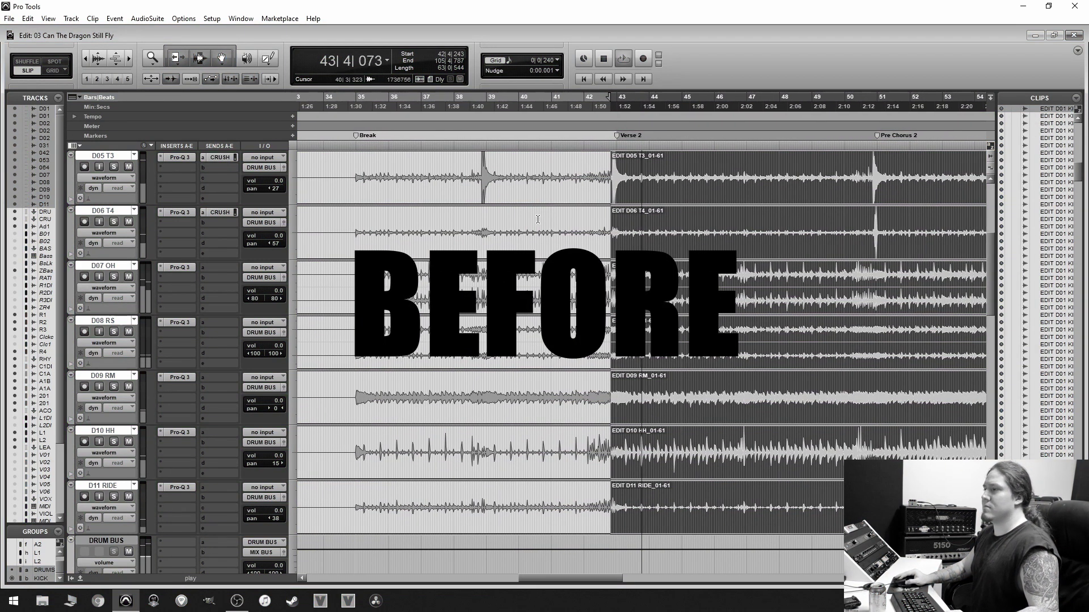
pyautogui.hotkey('ctrl', ']')
pyautogui.hotkey('ctrl', '[')
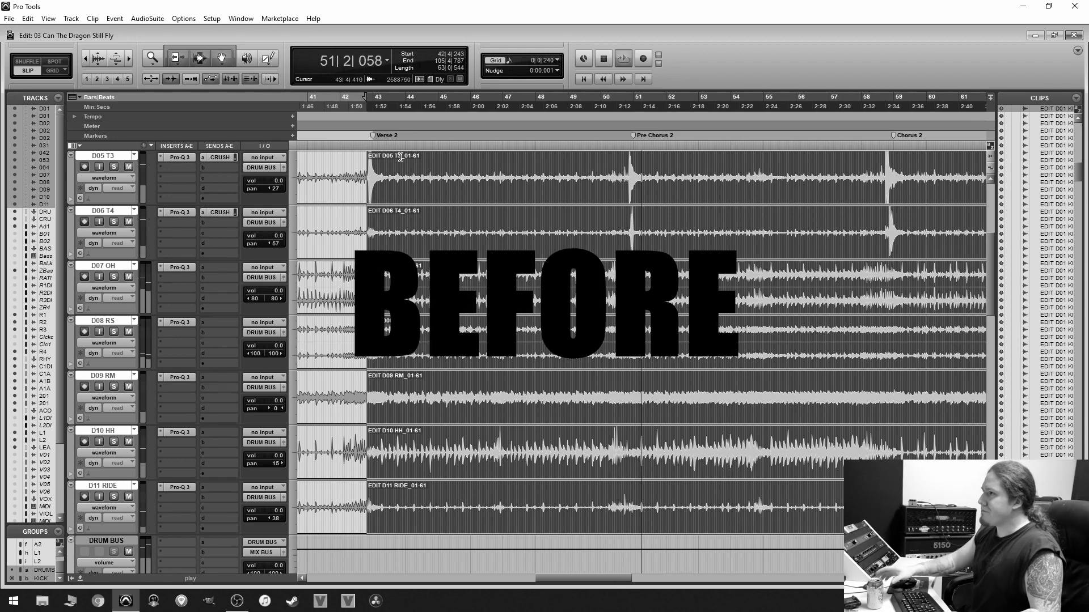
# - Play back the edited drums from 42|2|792 through Verse 2 into Pre Chorus 2 as the after comparison
pyautogui.press('space')
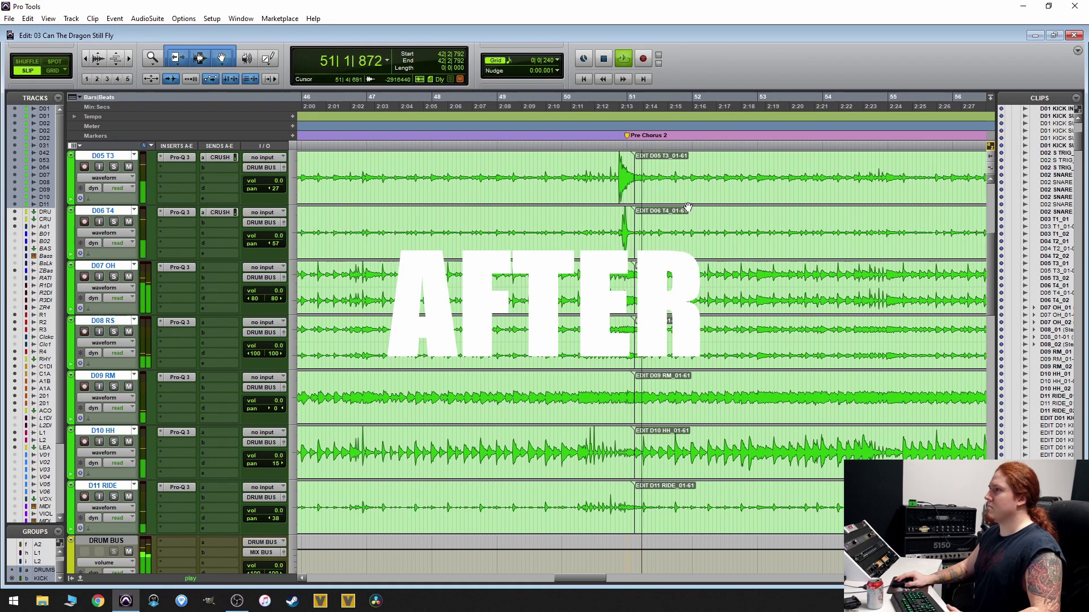
pyautogui.press('space')
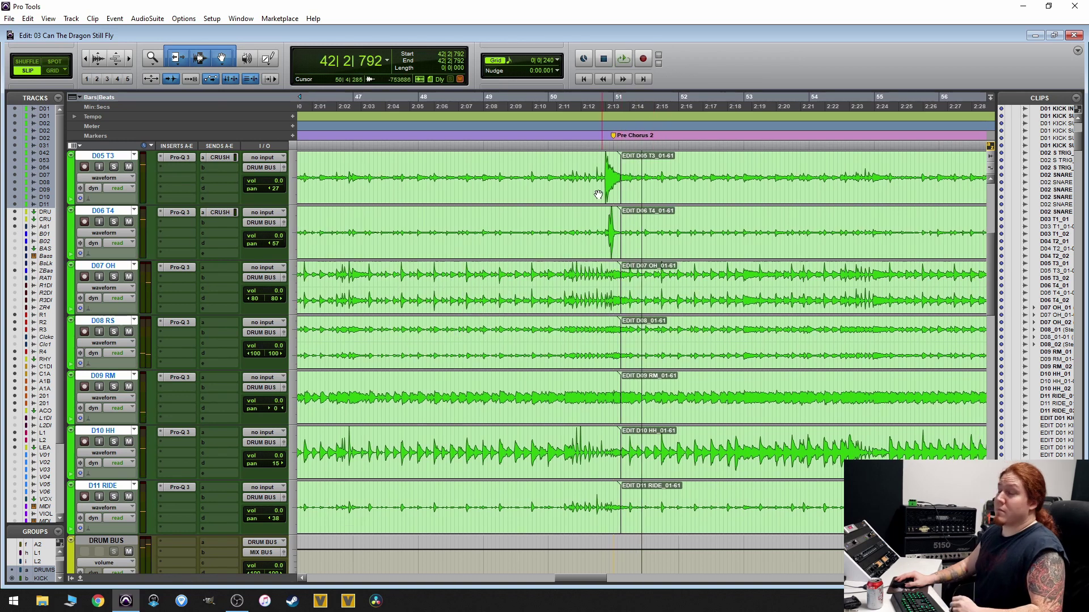
# - Survey the drum tracks across the whole song, including the remaining sections from Pre Chorus 2 onward
pyautogui.click(533, 153)
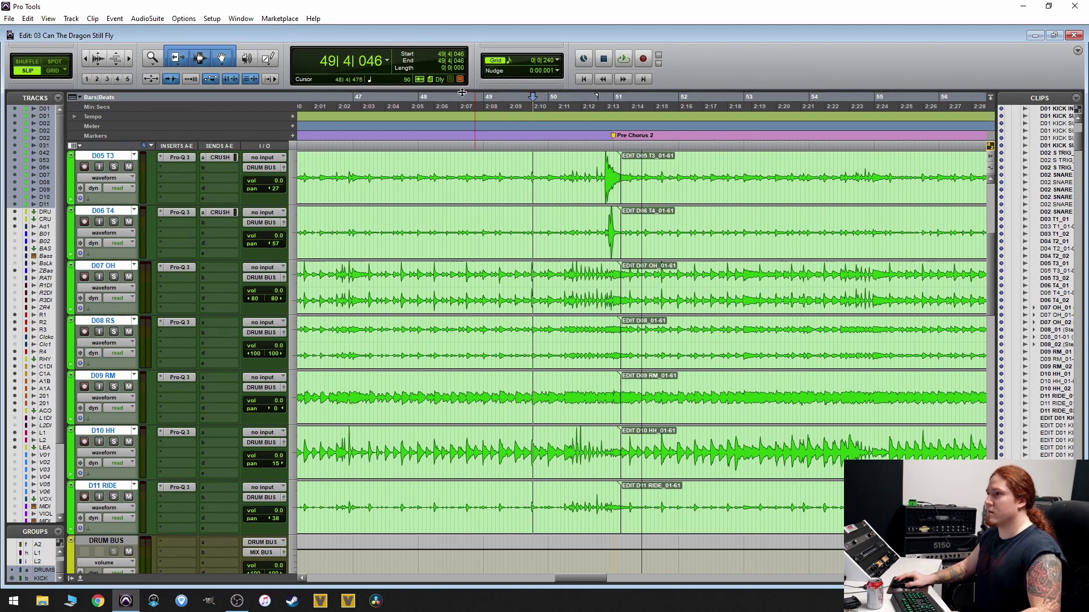
pyautogui.press('r')
pyautogui.press('r')
pyautogui.press('r')
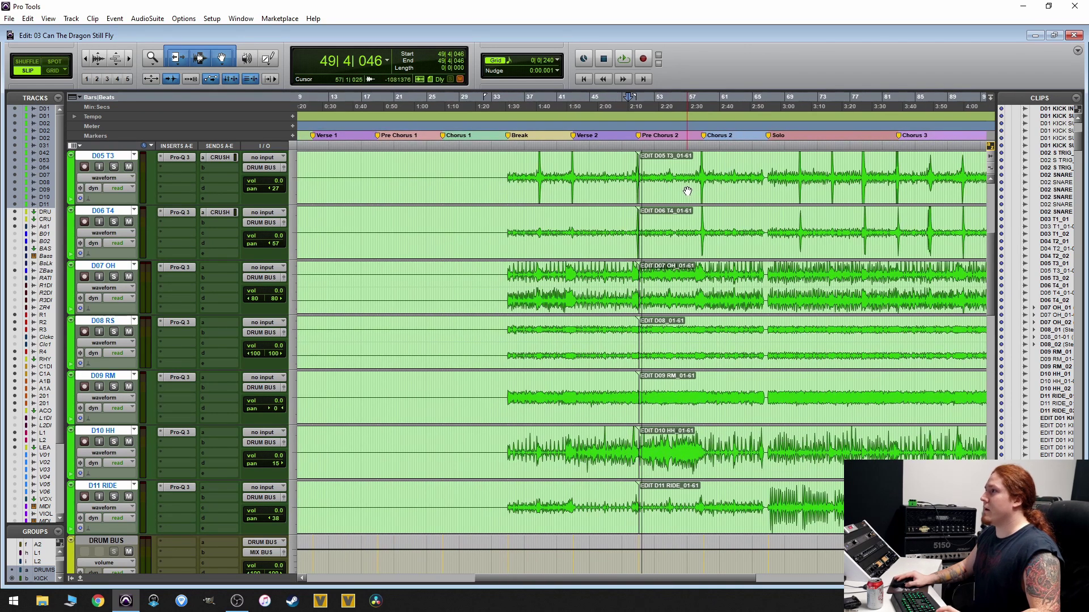
pyautogui.press('r')
pyautogui.moveTo(678, 175); pyautogui.dragTo(736, 173)
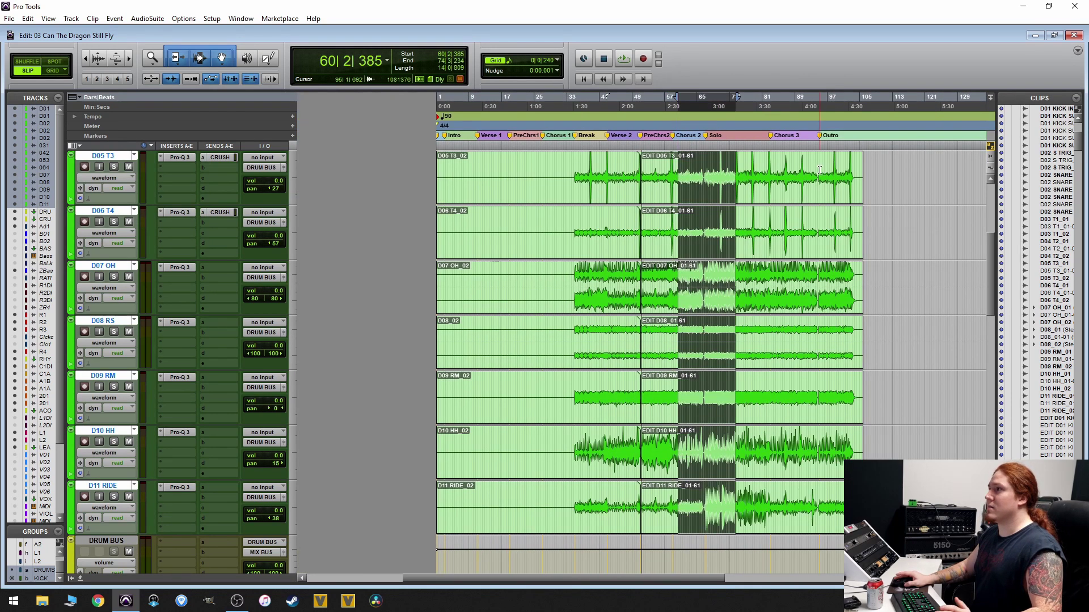
pyautogui.click(665, 176)
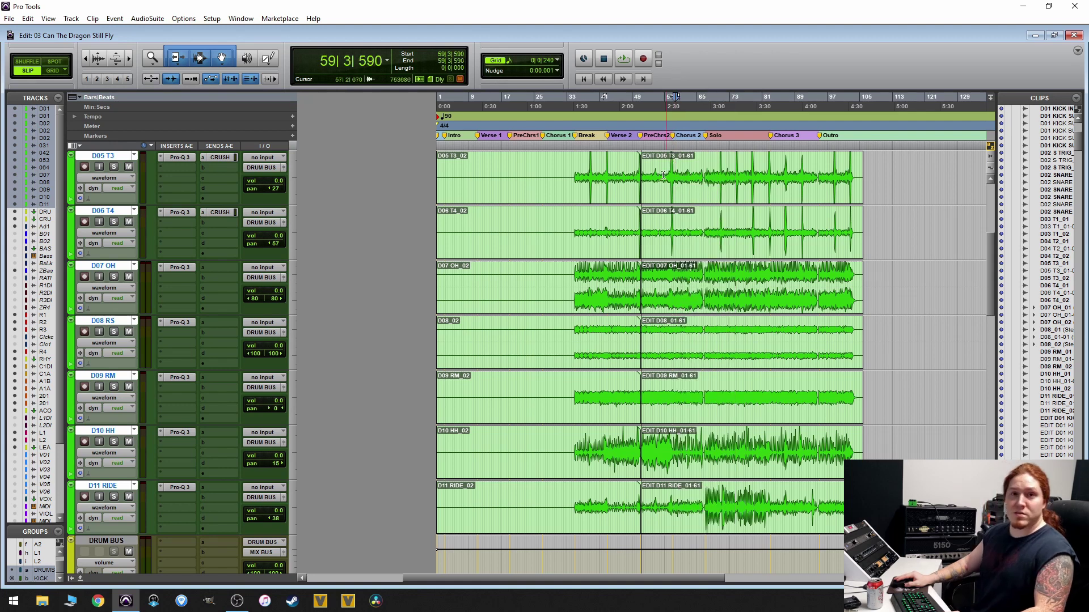